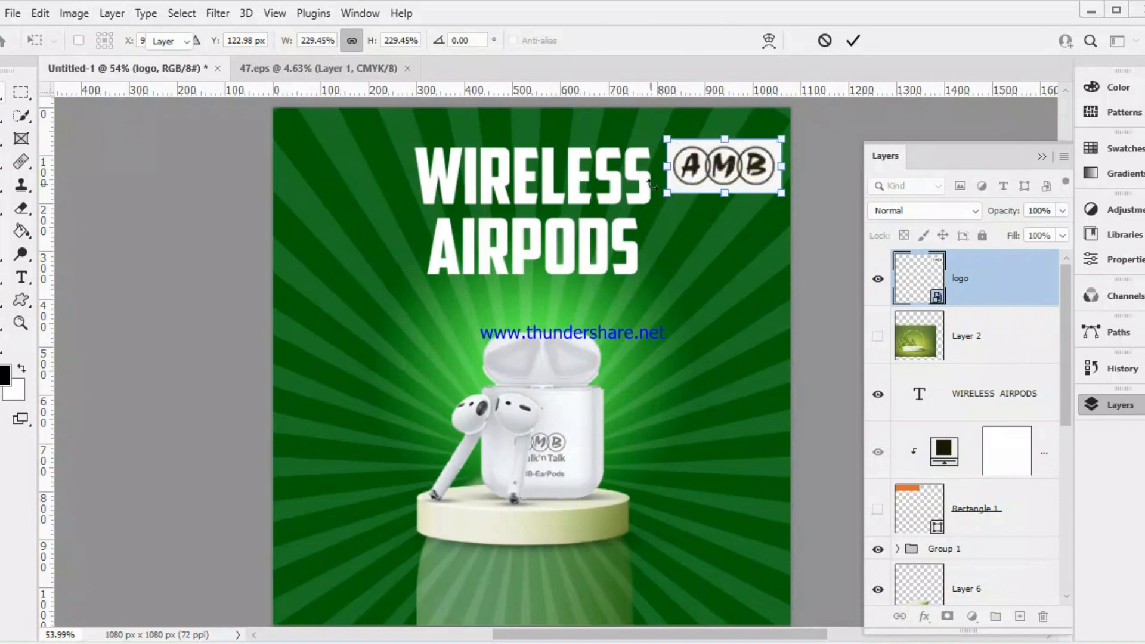
Activate the Magic Eraser Tool and rasterize the AMB logo smart object so its pixels can be erased
{"action": "scroll", "coordinate": [715, 215], "scroll_direction": "up", "scroll_amount": 8}
{"action": "left_click_drag", "start_coordinate": [731, 238], "coordinate": [493, 458]}
{"action": "scroll", "coordinate": [495, 412], "scroll_direction": "up", "scroll_amount": 3}
{"action": "left_click_drag", "start_coordinate": [488, 359], "coordinate": [503, 382]}
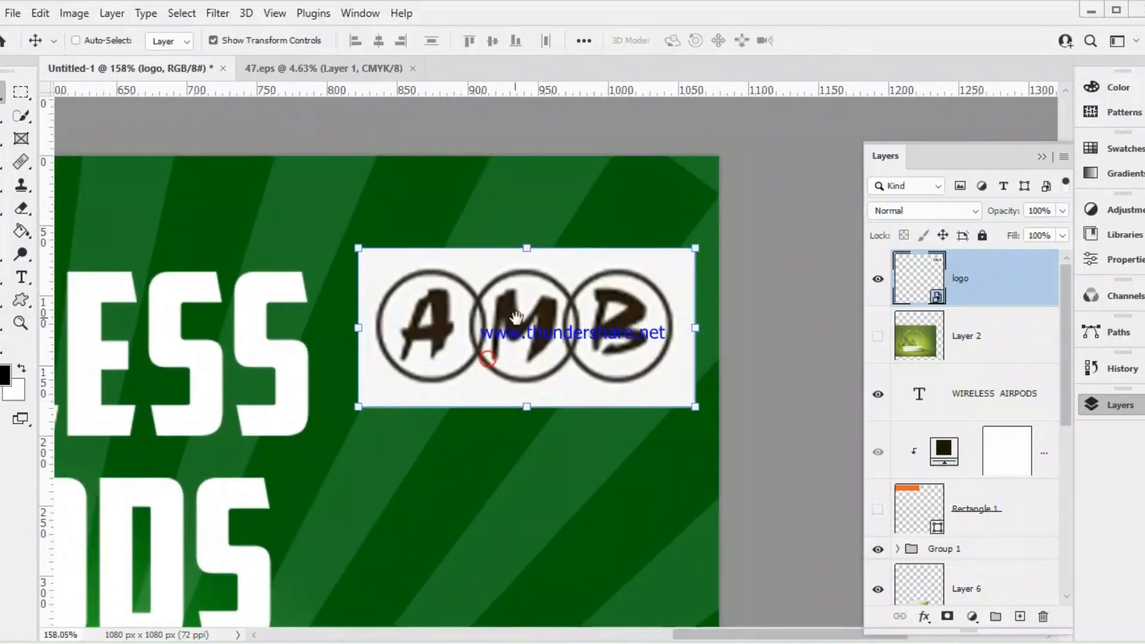
{"action": "scroll", "coordinate": [513, 358], "scroll_direction": "up", "scroll_amount": 4}
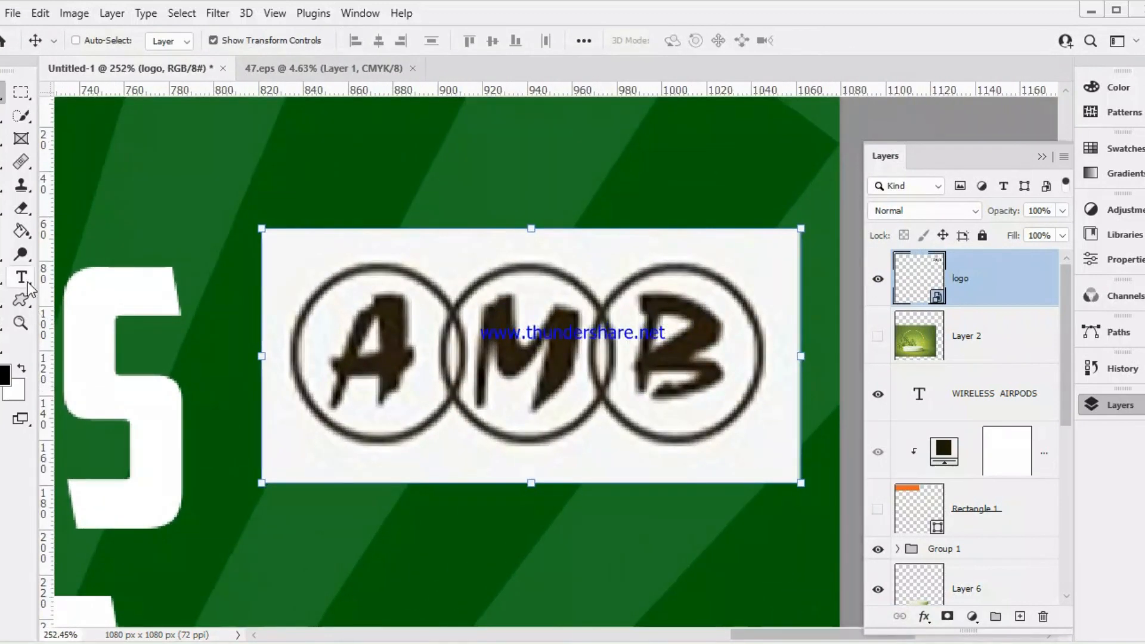
{"action": "left_click", "coordinate": [21, 208]}
{"action": "left_click", "coordinate": [80, 238]}
{"action": "scroll", "coordinate": [321, 293], "scroll_direction": "up", "scroll_amount": 3}
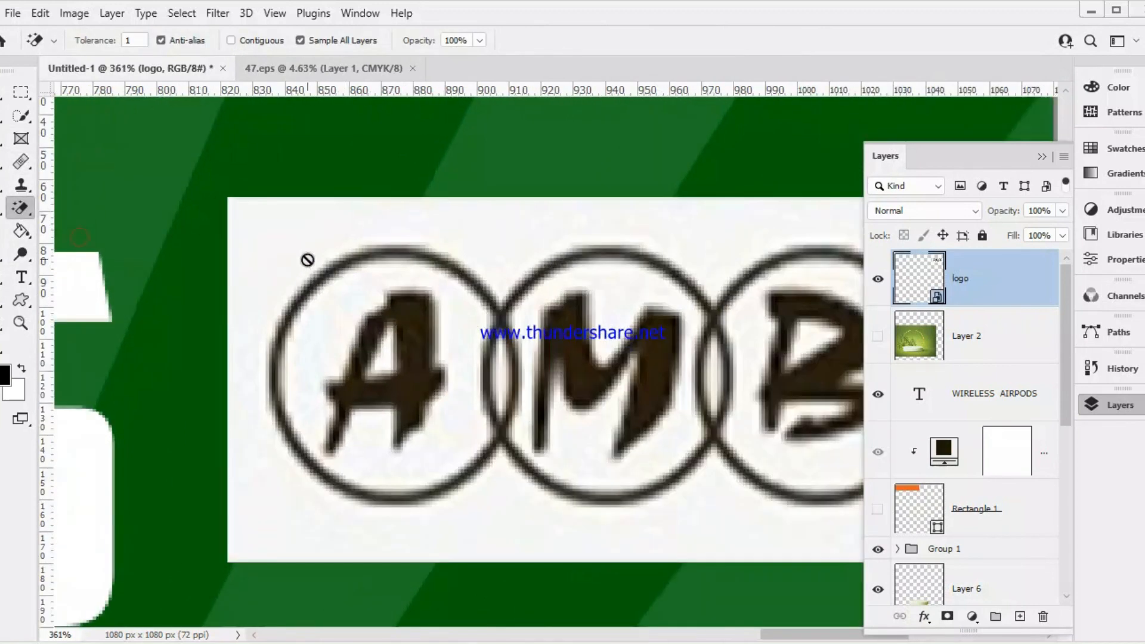
{"action": "left_click", "coordinate": [307, 261]}
{"action": "left_click", "coordinate": [542, 275]}
Try to erase the logo's white background with the Magic Eraser, undo the erasure and return to the Move tool
{"action": "left_click", "coordinate": [324, 237]}
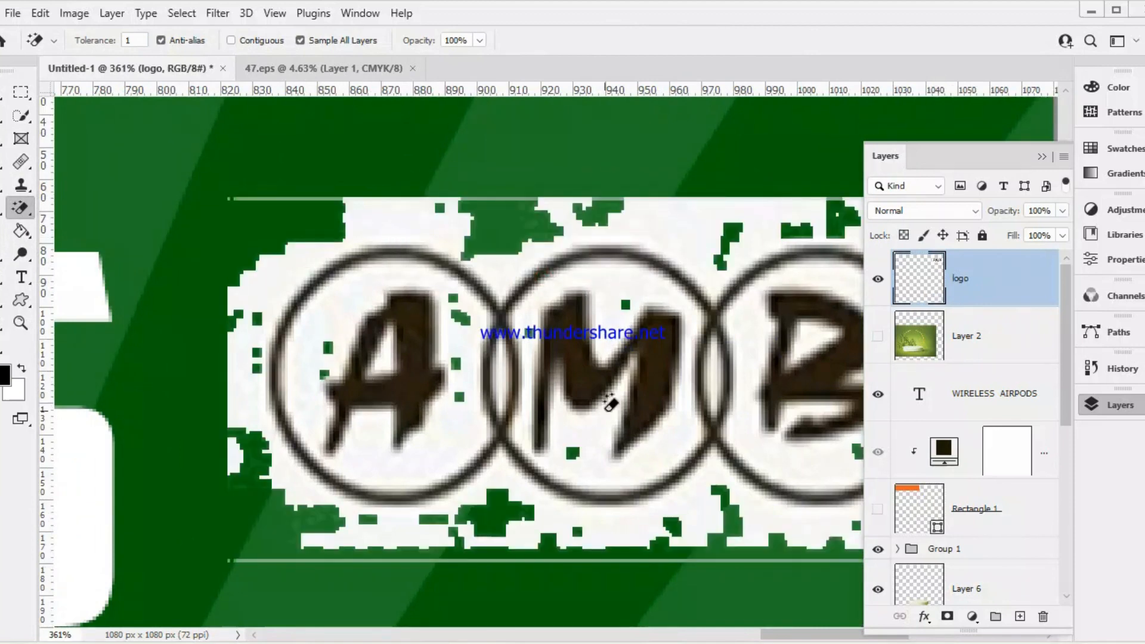
{"action": "scroll", "coordinate": [600, 407], "scroll_direction": "down", "scroll_amount": 3}
{"action": "key", "text": "ctrl+z"}
{"action": "scroll", "coordinate": [453, 367], "scroll_direction": "down", "scroll_amount": 3}
{"action": "key", "text": "v"}
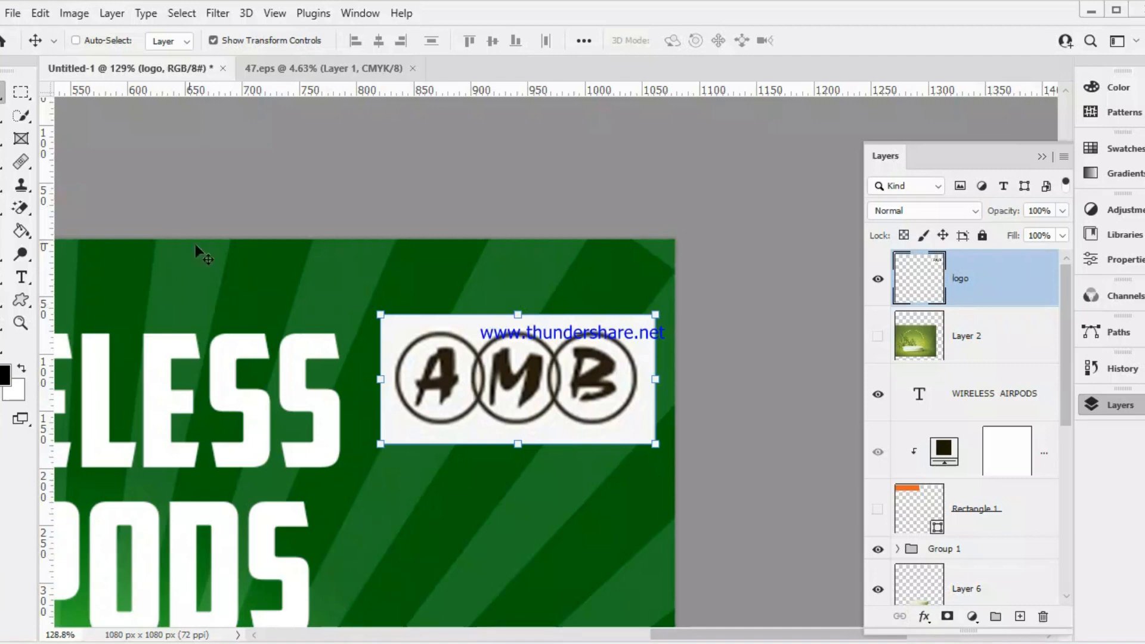
Scale the logo down to 66.17% and place it near the poster's upper-right corner at about X 956 px, Y 71 px
{"action": "scroll", "coordinate": [195, 245], "scroll_direction": "down", "scroll_amount": 10}
{"action": "scroll", "coordinate": [310, 429], "scroll_direction": "up", "scroll_amount": 3}
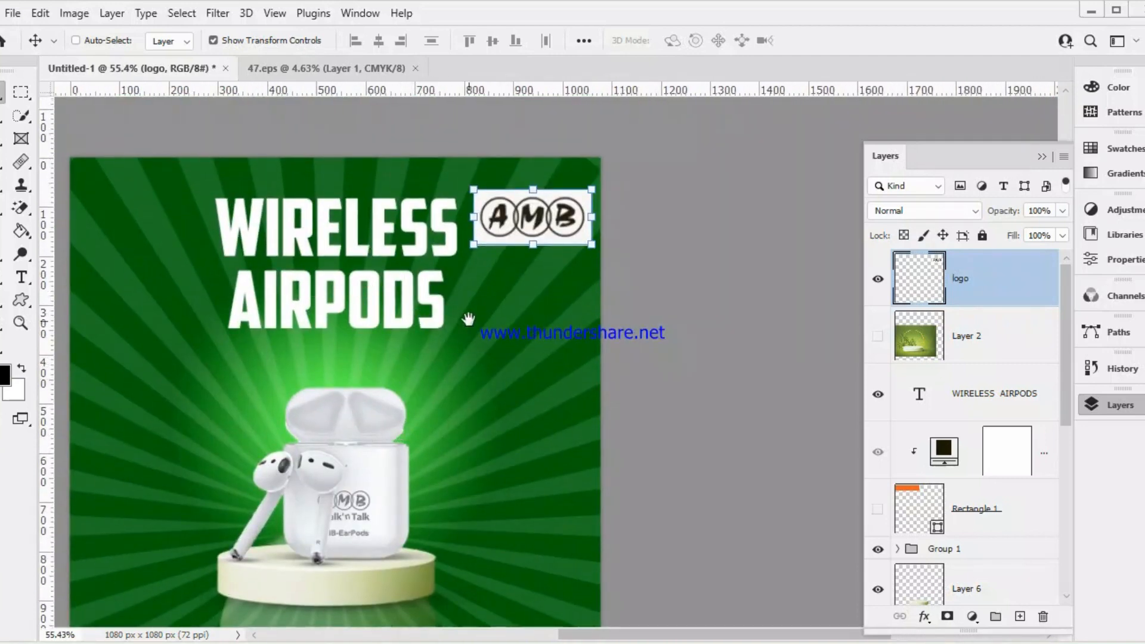
{"action": "scroll", "coordinate": [474, 328], "scroll_direction": "down", "scroll_amount": 1}
{"action": "scroll", "coordinate": [477, 331], "scroll_direction": "up", "scroll_amount": 6}
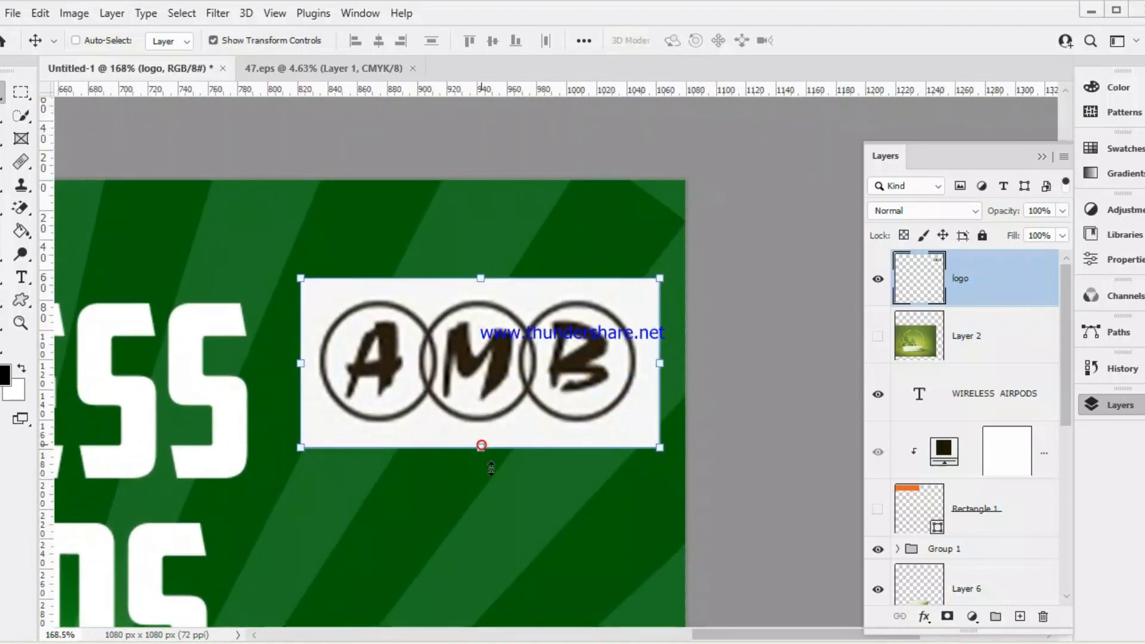
{"action": "left_click_drag", "start_coordinate": [491, 460], "coordinate": [509, 397]}
{"action": "left_click_drag", "start_coordinate": [510, 334], "coordinate": [529, 290]}
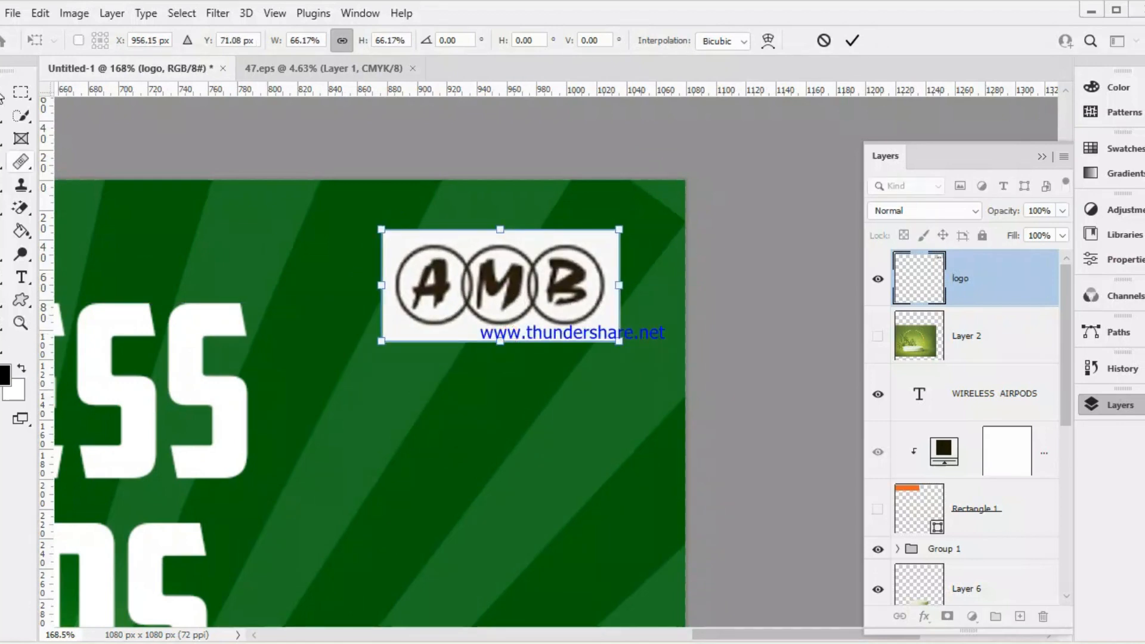
{"action": "key", "text": "Return"}
{"action": "scroll", "coordinate": [557, 309], "scroll_direction": "up", "scroll_amount": 3}
{"action": "left_click", "coordinate": [25, 191]}
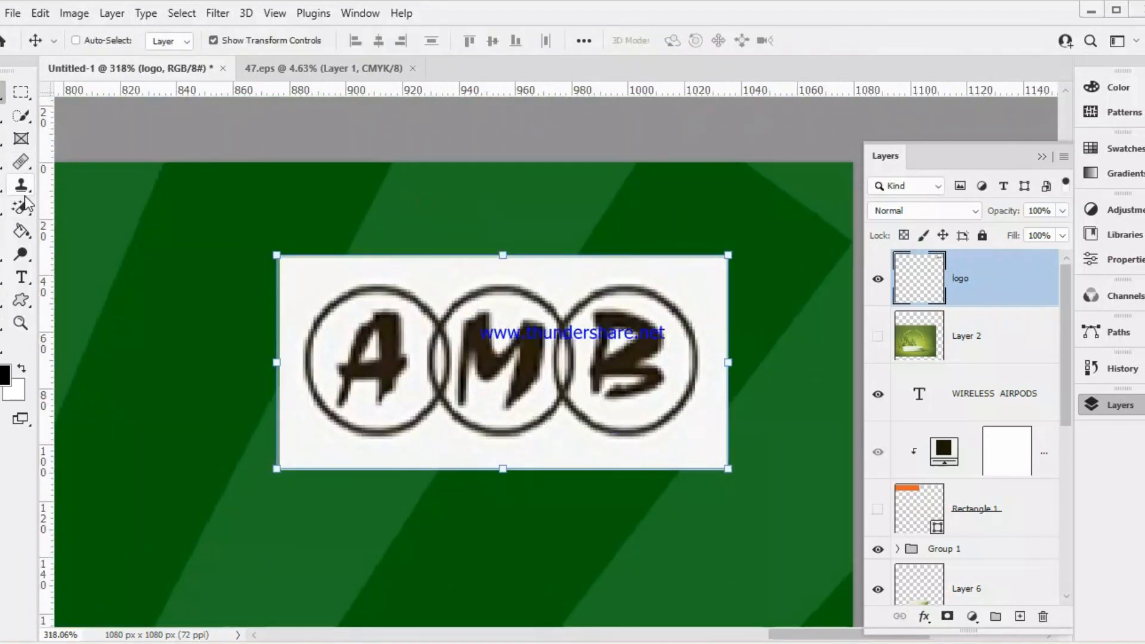
{"action": "left_click", "coordinate": [25, 209]}
{"action": "left_click", "coordinate": [25, 238]}
{"action": "right_click", "coordinate": [20, 208]}
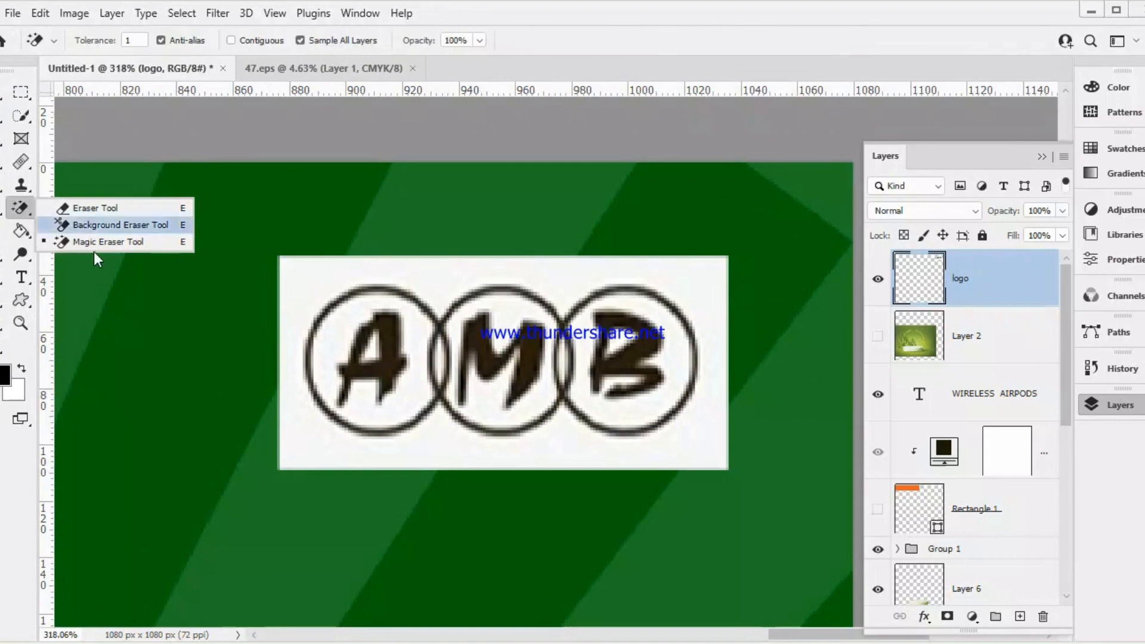
{"action": "left_click", "coordinate": [116, 208]}
{"action": "scroll", "coordinate": [378, 298], "scroll_direction": "up", "scroll_amount": 2}
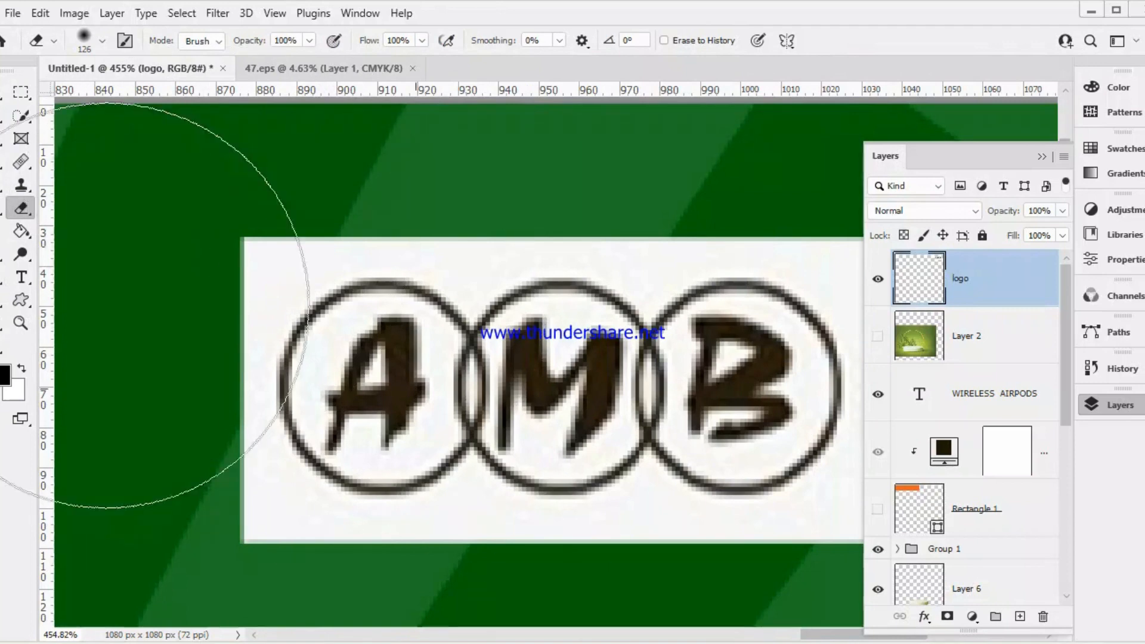
{"action": "key", "text": "v"}
{"action": "scroll", "coordinate": [527, 337], "scroll_direction": "down", "scroll_amount": 1}
{"action": "scroll", "coordinate": [527, 339], "scroll_direction": "down", "scroll_amount": 2}
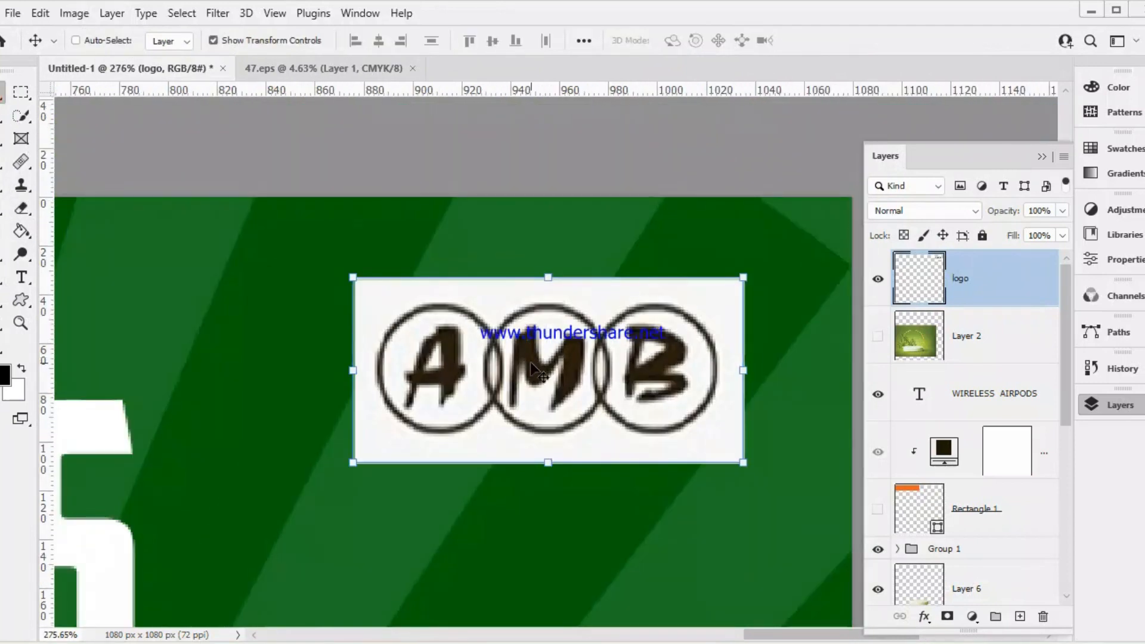
{"action": "scroll", "coordinate": [530, 362], "scroll_direction": "up", "scroll_amount": 3}
{"action": "scroll", "coordinate": [527, 339], "scroll_direction": "down", "scroll_amount": 15}
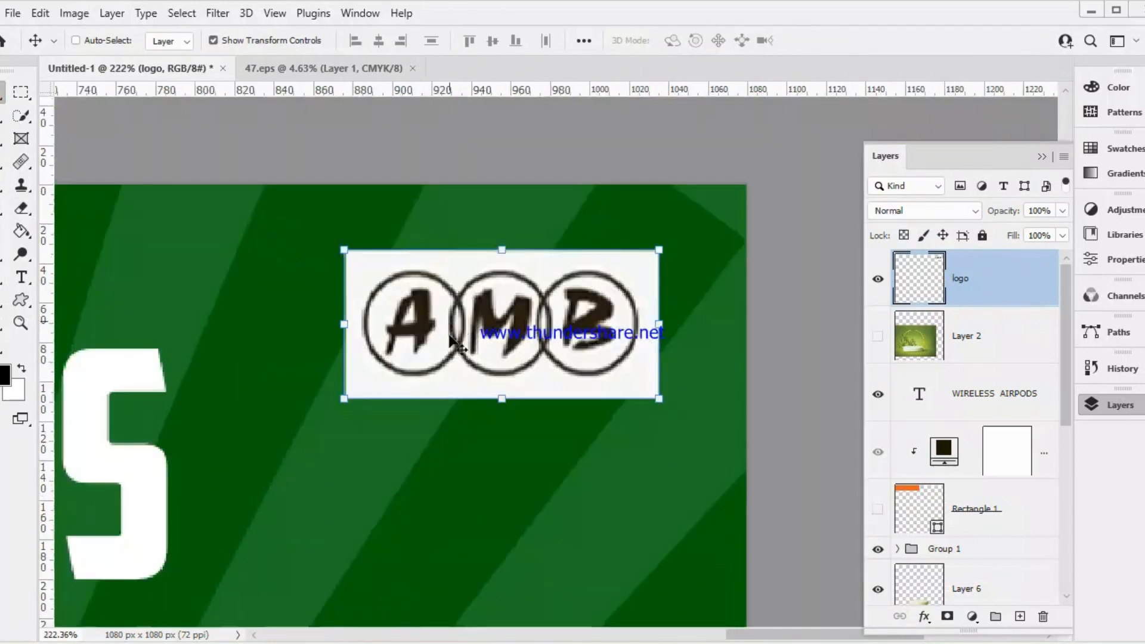
Examine the logo's size and placement on the whole poster with the Background layer selected
{"action": "left_click_drag", "start_coordinate": [605, 396], "coordinate": [680, 244]}
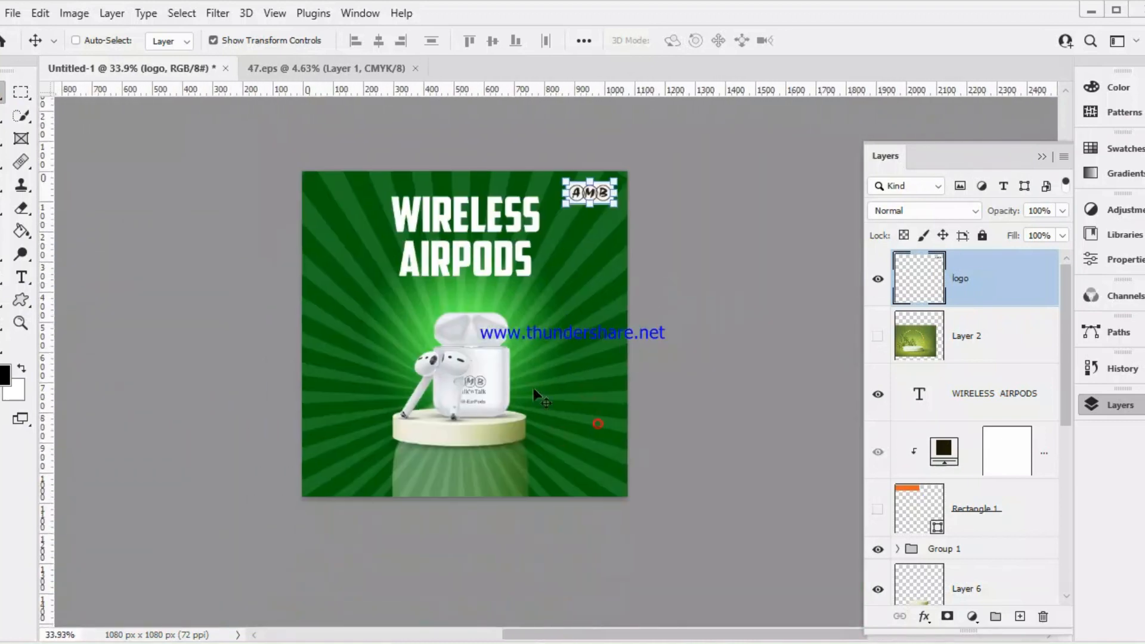
{"action": "scroll", "coordinate": [986, 531], "scroll_direction": "down", "scroll_amount": 6}
{"action": "left_click", "coordinate": [994, 571]}
{"action": "scroll", "coordinate": [411, 332], "scroll_direction": "up", "scroll_amount": 1}
{"action": "left_click_drag", "start_coordinate": [489, 313], "coordinate": [510, 358]}
{"action": "scroll", "coordinate": [489, 366], "scroll_direction": "up", "scroll_amount": 1}
{"action": "scroll", "coordinate": [971, 506], "scroll_direction": "up", "scroll_amount": 6}
{"action": "left_click", "coordinate": [936, 280]}
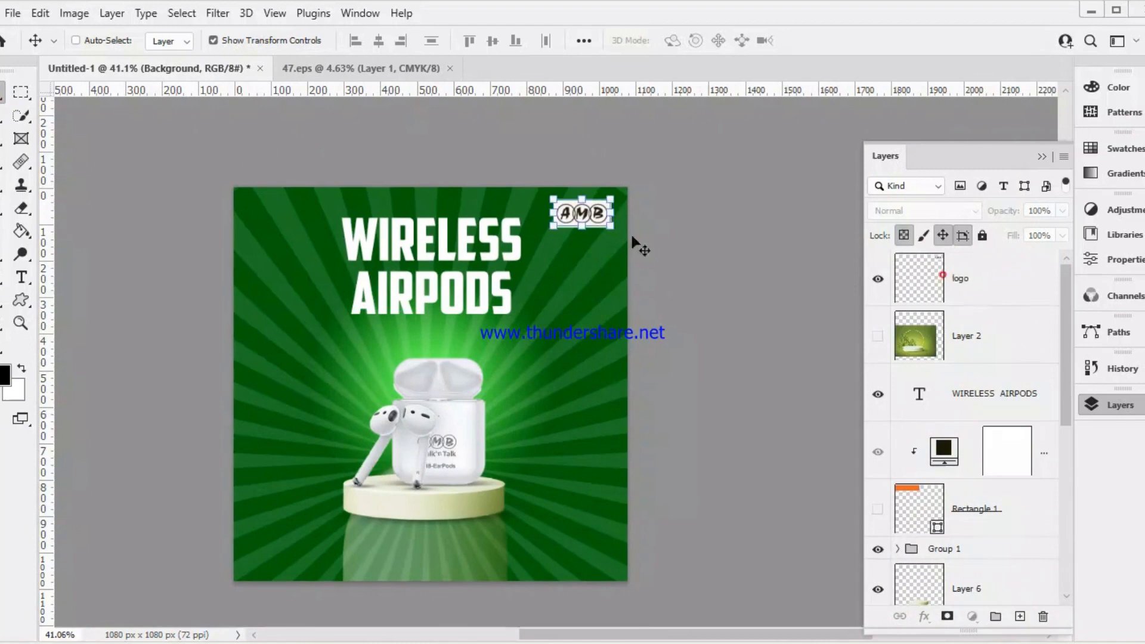
{"action": "scroll", "coordinate": [984, 519], "scroll_direction": "down", "scroll_amount": 6}
{"action": "left_click", "coordinate": [980, 576]}
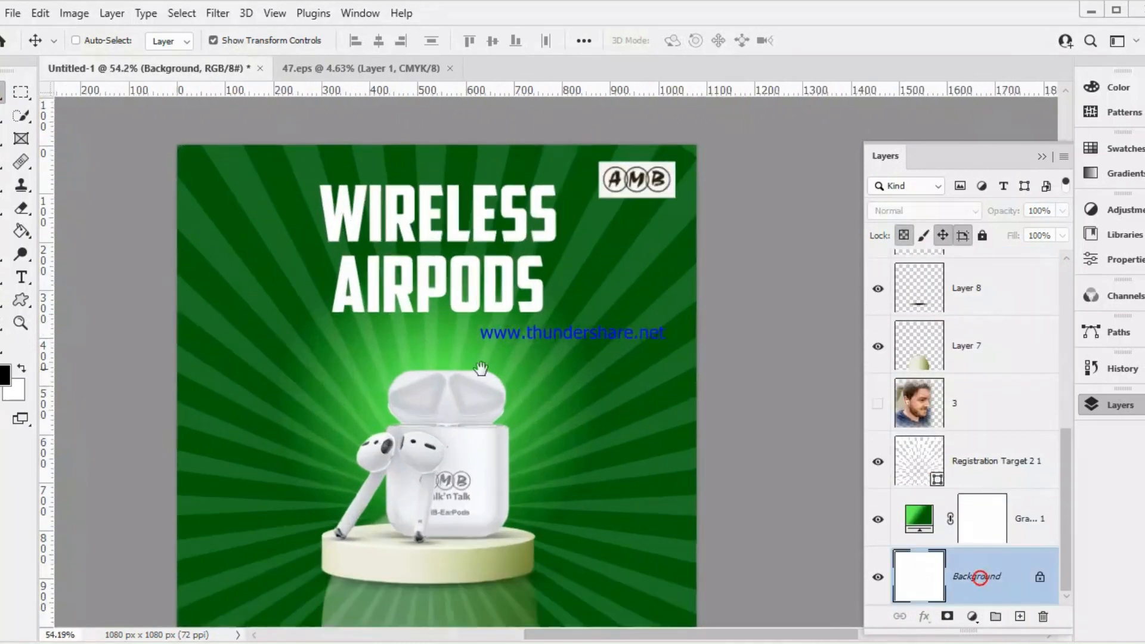
Select the WIRELESS AIRPODS text layer and move the heading slightly down toward the product
{"action": "scroll", "coordinate": [525, 324], "scroll_direction": "up", "scroll_amount": 1}
{"action": "scroll", "coordinate": [1006, 435], "scroll_direction": "up", "scroll_amount": 1}
{"action": "scroll", "coordinate": [1006, 435], "scroll_direction": "up", "scroll_amount": 5}
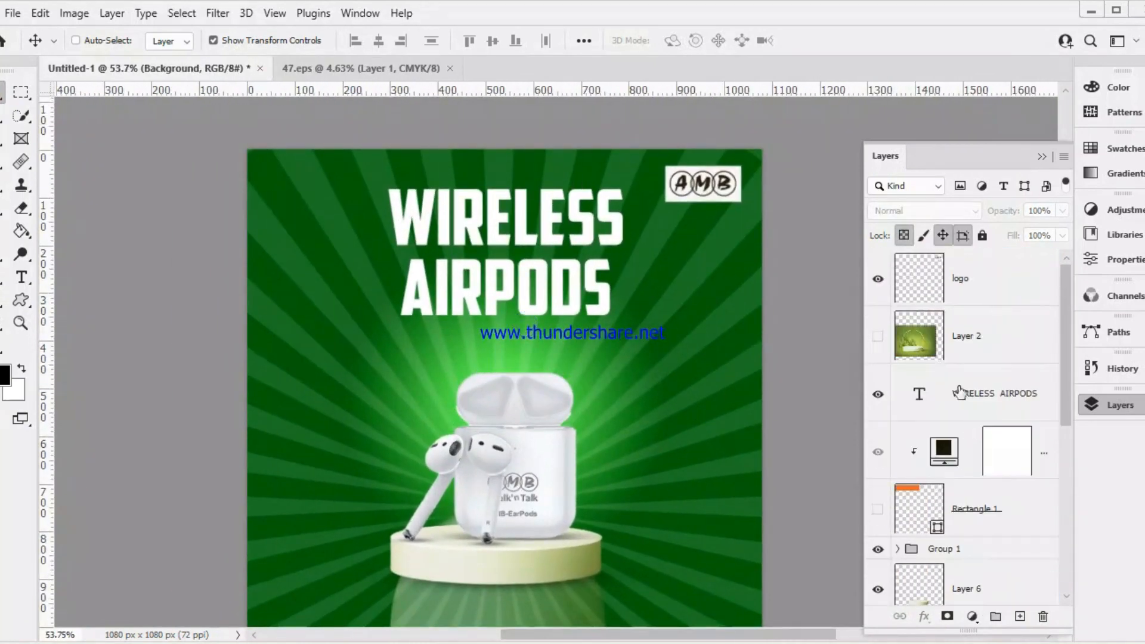
{"action": "left_click_drag", "start_coordinate": [532, 270], "coordinate": [533, 290]}
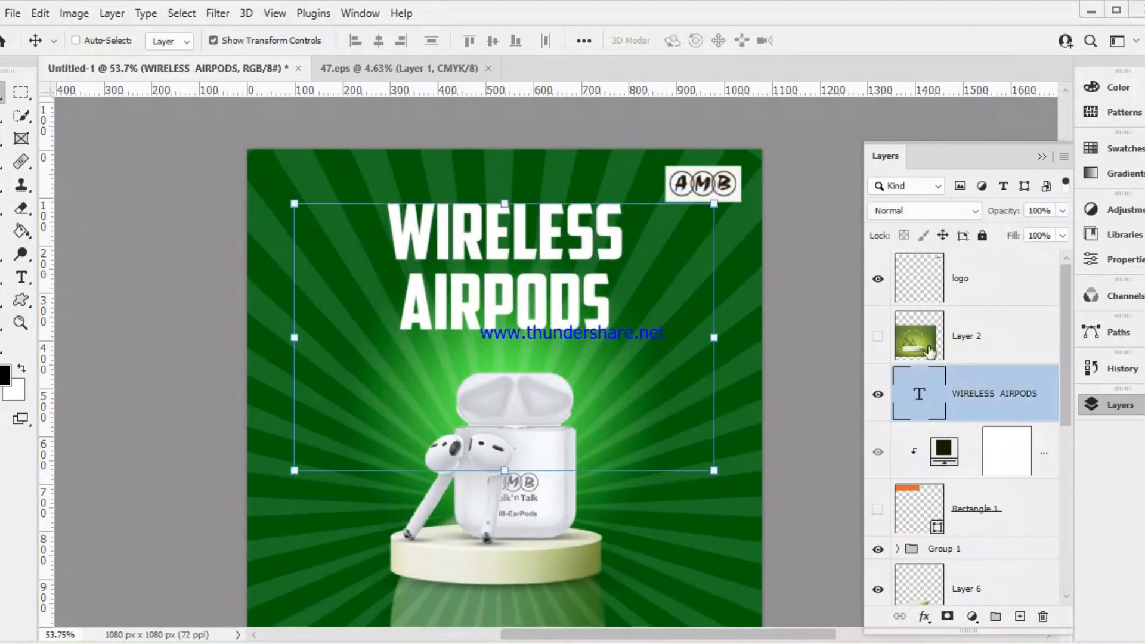
Scale the logo down to 73.98% and move it closer to the upper-right corner, at about X 1003 px, Y 42 px
{"action": "left_click", "coordinate": [984, 284]}
{"action": "scroll", "coordinate": [714, 185], "scroll_direction": "up", "scroll_amount": 5}
{"action": "left_click_drag", "start_coordinate": [703, 240], "coordinate": [582, 449]}
{"action": "scroll", "coordinate": [537, 393], "scroll_direction": "up", "scroll_amount": 3}
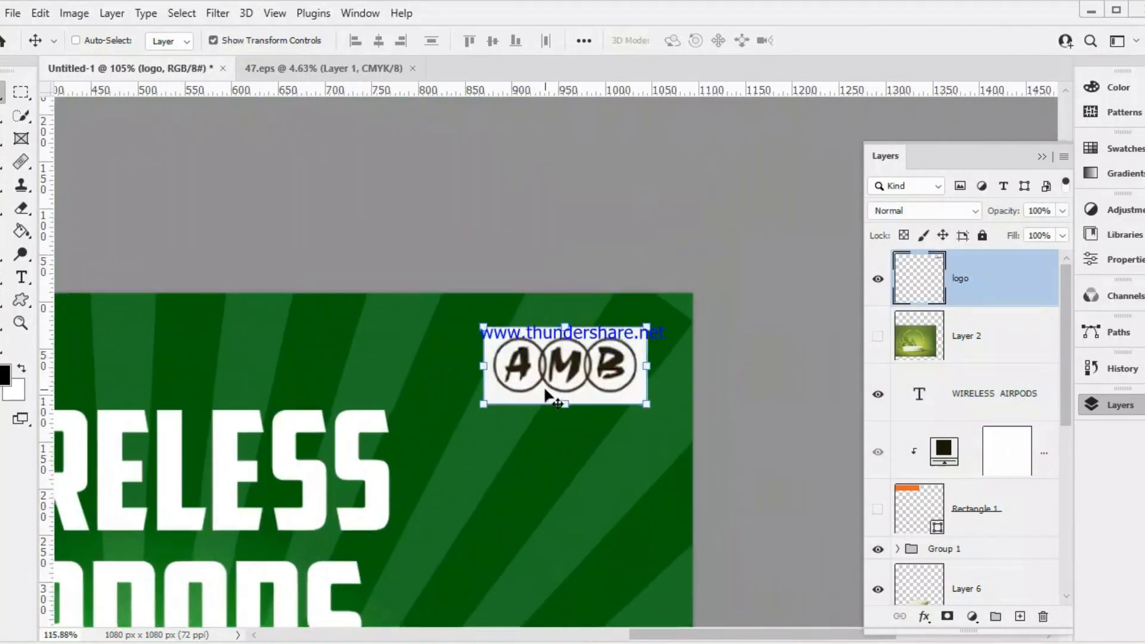
{"action": "left_click_drag", "start_coordinate": [465, 408], "coordinate": [518, 383]}
{"action": "left_click_drag", "start_coordinate": [579, 362], "coordinate": [616, 341]}
{"action": "scroll", "coordinate": [954, 477], "scroll_direction": "down", "scroll_amount": 5}
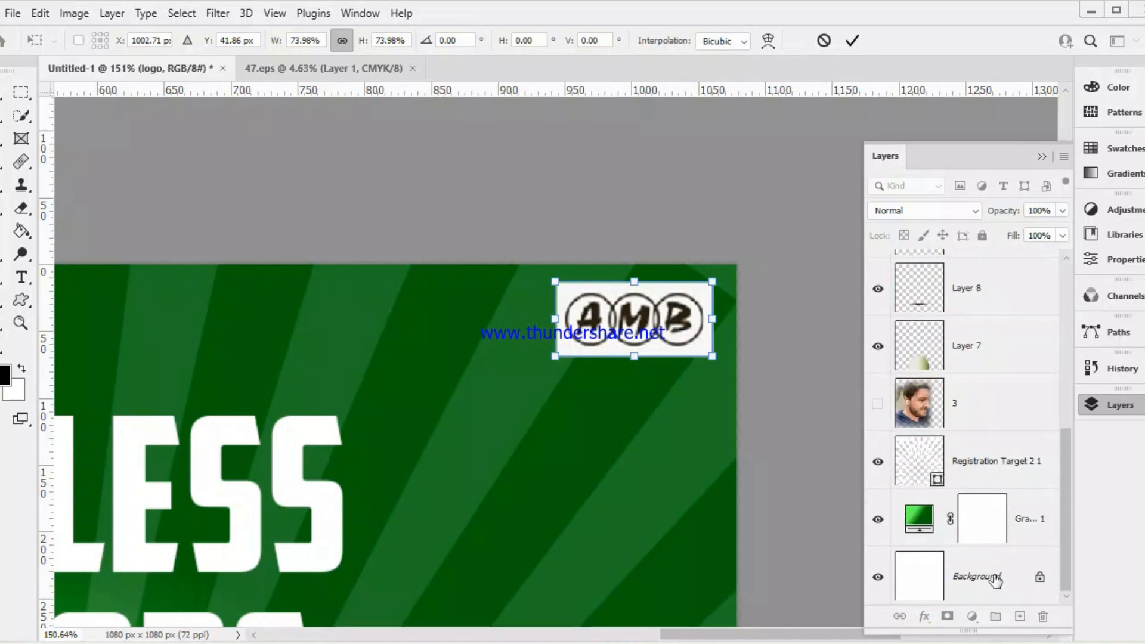
{"action": "scroll", "coordinate": [376, 373], "scroll_direction": "down", "scroll_amount": 3}
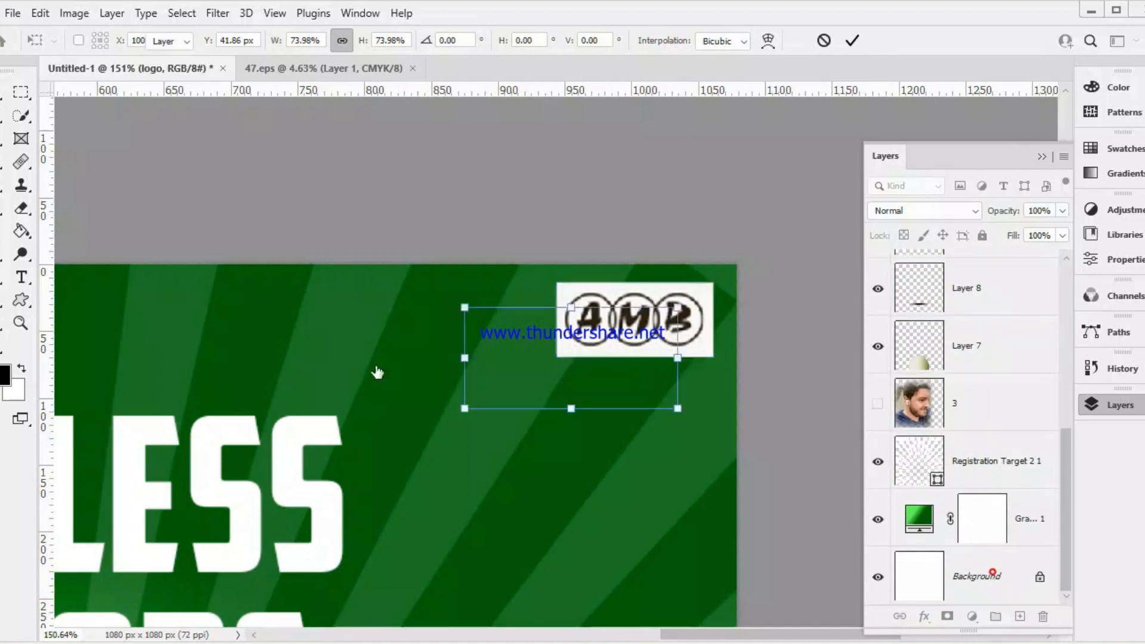
Examine the smaller logo's balance with the heading and product across the full poster
{"action": "scroll", "coordinate": [463, 402], "scroll_direction": "down", "scroll_amount": 3}
{"action": "left_click_drag", "start_coordinate": [463, 401], "coordinate": [626, 239]}
{"action": "scroll", "coordinate": [494, 332], "scroll_direction": "up", "scroll_amount": 2}
{"action": "left_click_drag", "start_coordinate": [494, 333], "coordinate": [515, 334]}
{"action": "scroll", "coordinate": [591, 344], "scroll_direction": "down", "scroll_amount": 2}
{"action": "left_click_drag", "start_coordinate": [591, 344], "coordinate": [642, 268]}
{"action": "scroll", "coordinate": [614, 304], "scroll_direction": "up", "scroll_amount": 2}
{"action": "left_click_drag", "start_coordinate": [641, 297], "coordinate": [685, 267]}
{"action": "scroll", "coordinate": [613, 325], "scroll_direction": "down", "scroll_amount": 2}
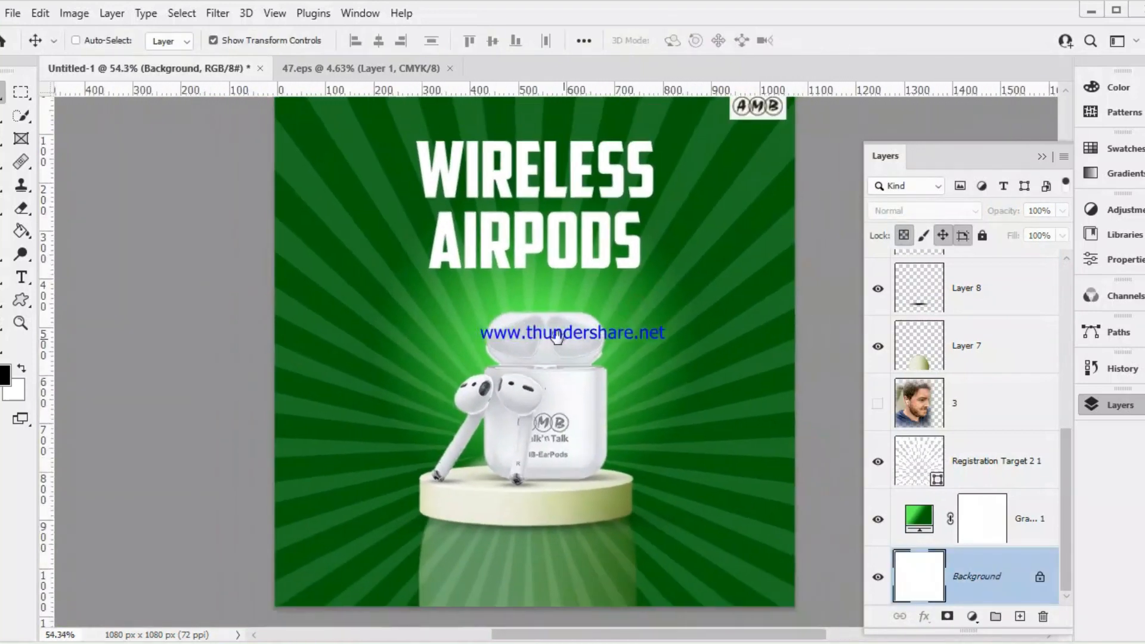
{"action": "left_click_drag", "start_coordinate": [563, 338], "coordinate": [549, 324]}
{"action": "left_click_drag", "start_coordinate": [565, 286], "coordinate": [534, 356]}
{"action": "scroll", "coordinate": [532, 333], "scroll_direction": "up", "scroll_amount": 1}
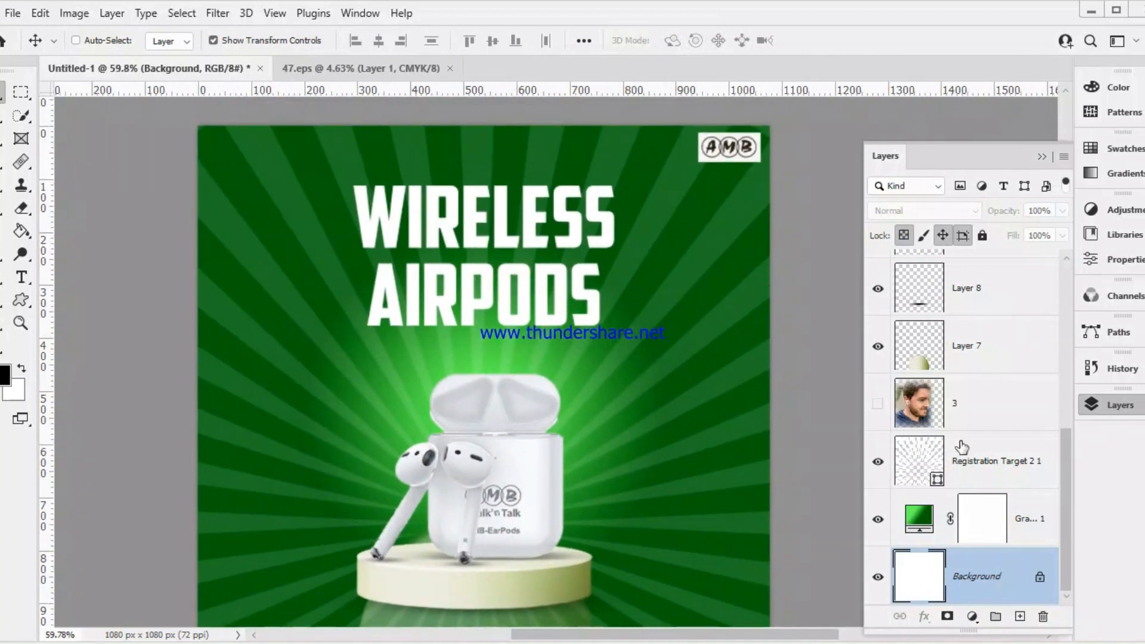
Select the logo layer and shift the logo slightly down and inward from the poster's upper-right corner
{"action": "scroll", "coordinate": [962, 447], "scroll_direction": "up", "scroll_amount": 5}
{"action": "scroll", "coordinate": [982, 367], "scroll_direction": "down", "scroll_amount": 5}
{"action": "scroll", "coordinate": [989, 477], "scroll_direction": "up", "scroll_amount": 4}
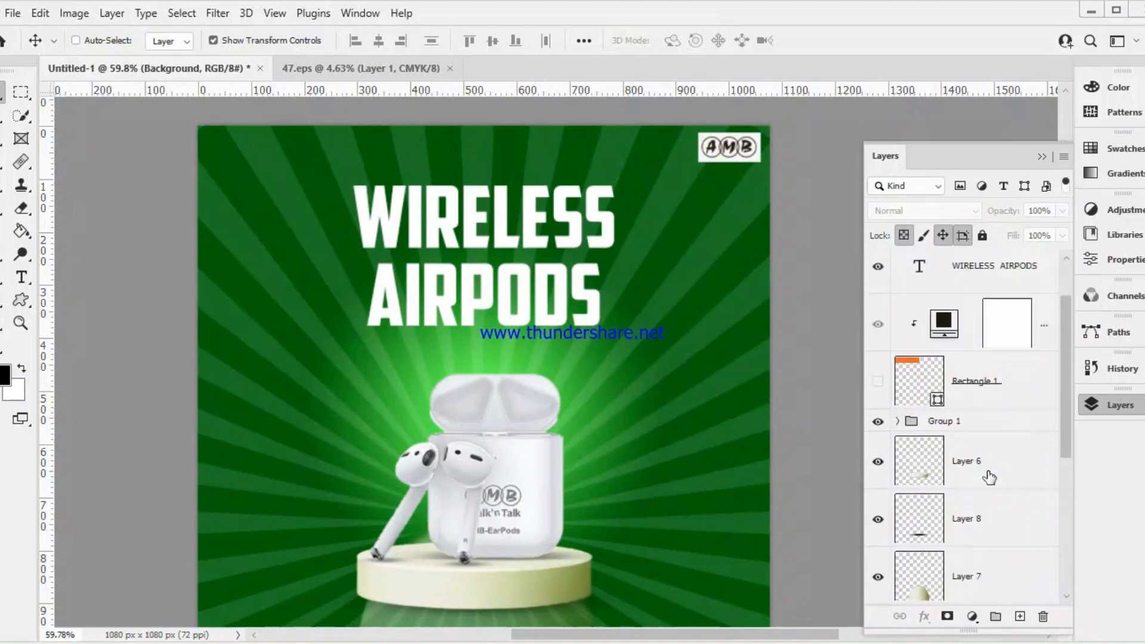
{"action": "scroll", "coordinate": [989, 477], "scroll_direction": "up", "scroll_amount": 3}
{"action": "left_click", "coordinate": [992, 283]}
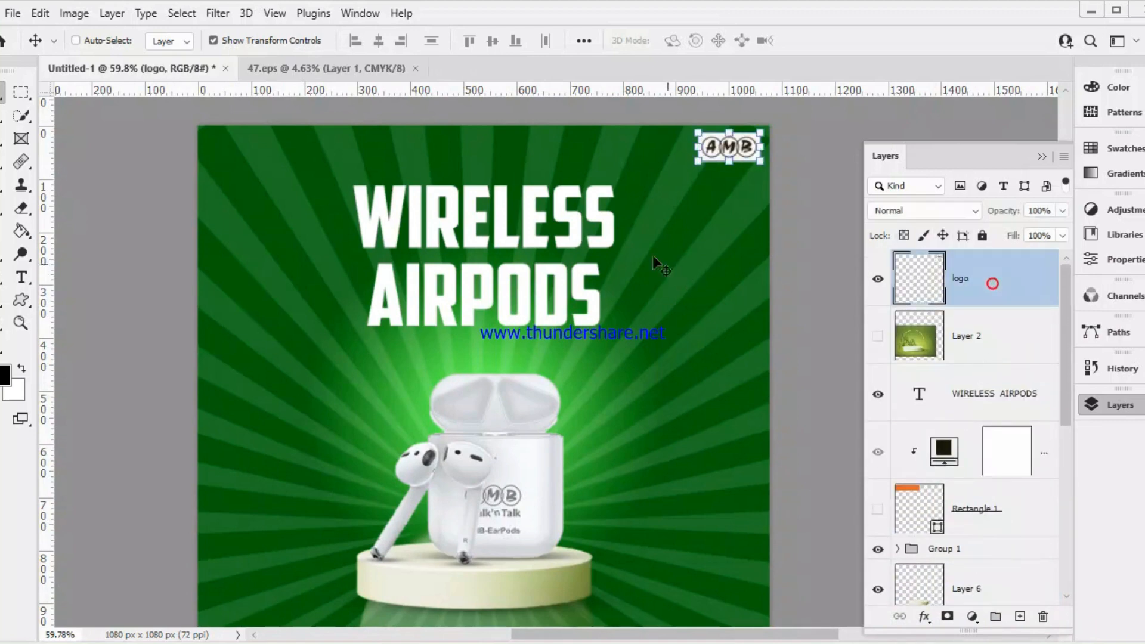
{"action": "scroll", "coordinate": [618, 192], "scroll_direction": "up", "scroll_amount": 8}
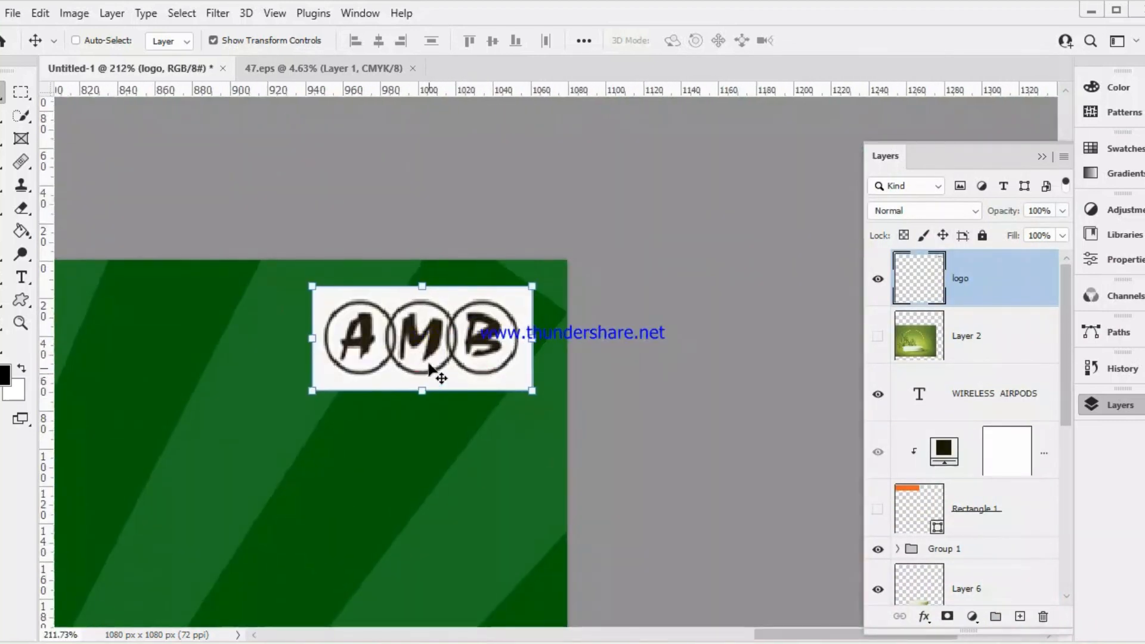
{"action": "left_click_drag", "start_coordinate": [429, 365], "coordinate": [410, 375]}
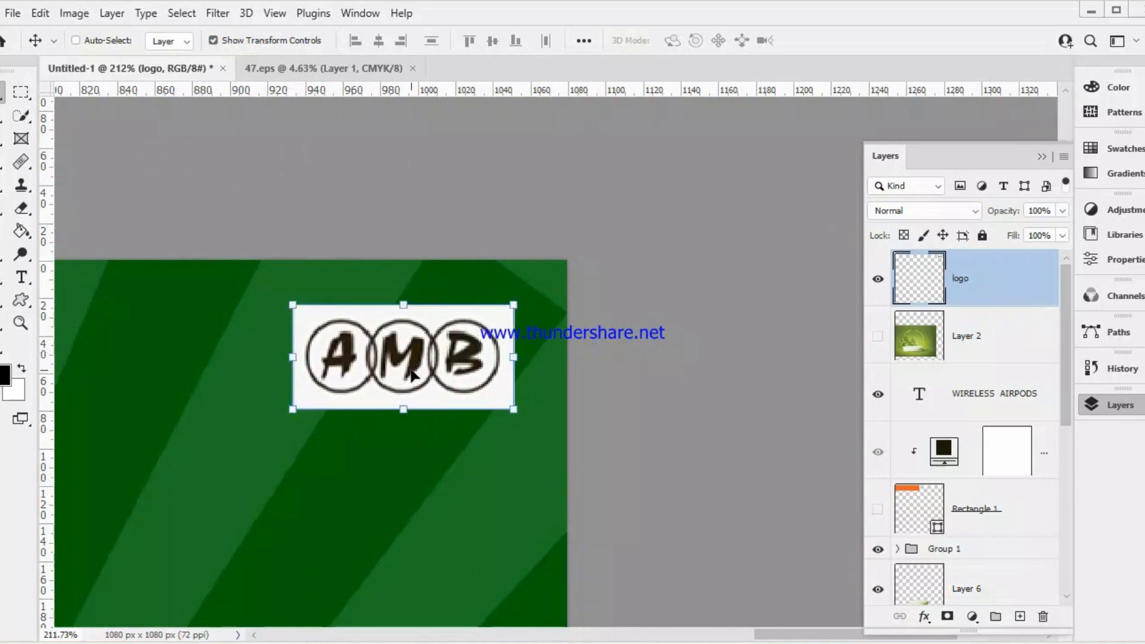
Select the Background layer and check the logo's margins and the overall poster layout
{"action": "scroll", "coordinate": [411, 385], "scroll_direction": "down", "scroll_amount": 3}
{"action": "scroll", "coordinate": [557, 480], "scroll_direction": "down", "scroll_amount": 3}
{"action": "scroll", "coordinate": [977, 580], "scroll_direction": "down", "scroll_amount": 5}
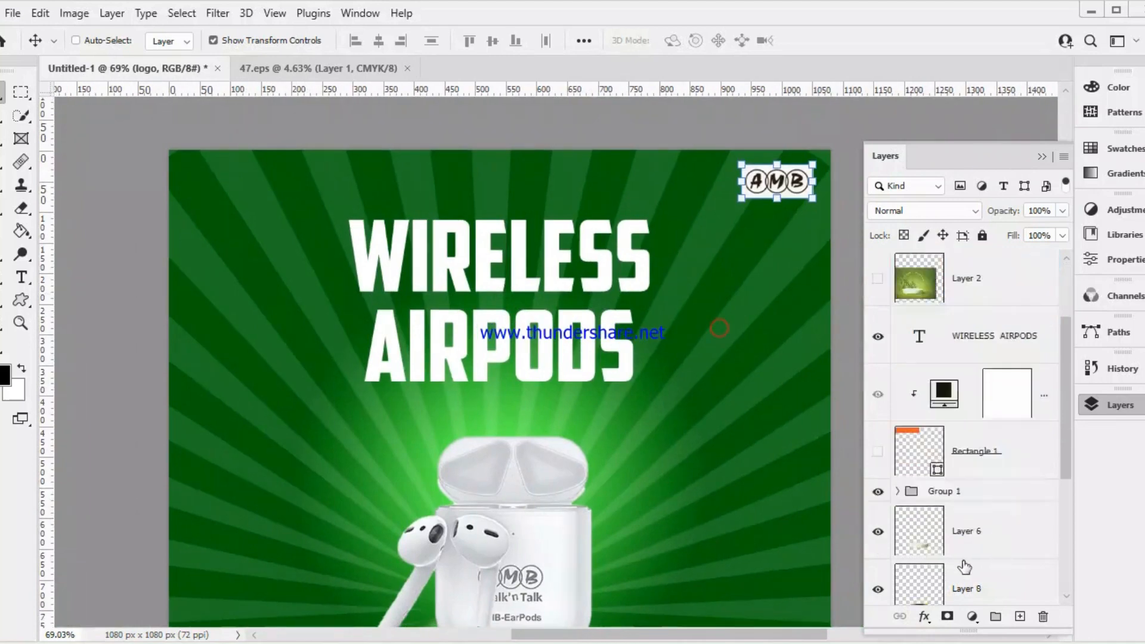
{"action": "left_click", "coordinate": [977, 578]}
{"action": "scroll", "coordinate": [635, 245], "scroll_direction": "down", "scroll_amount": 3}
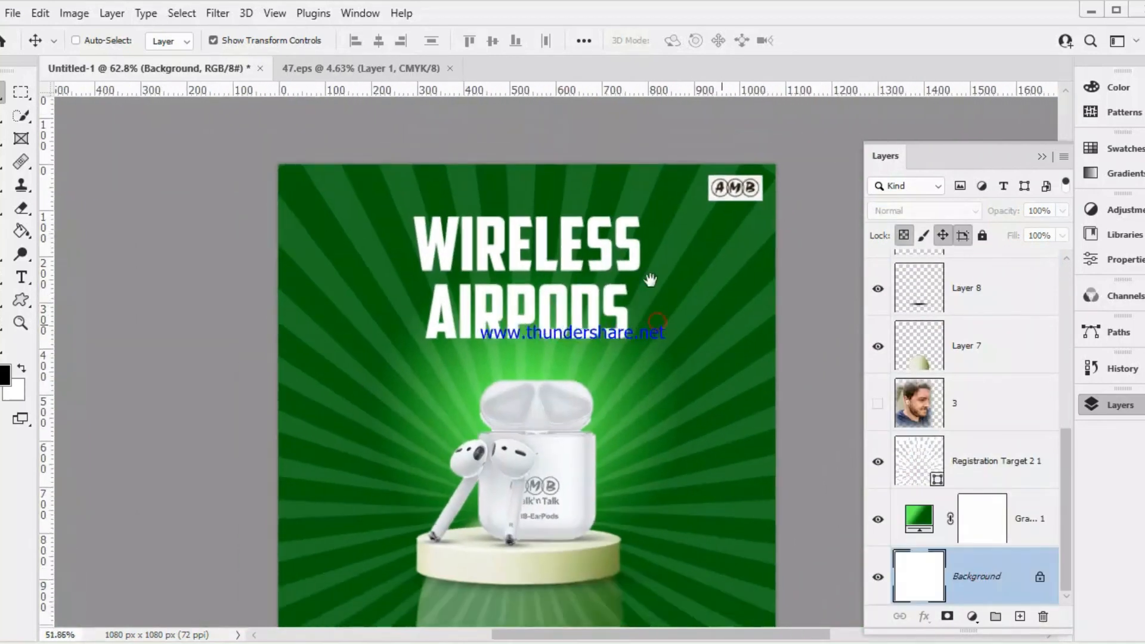
{"action": "scroll", "coordinate": [645, 295], "scroll_direction": "down", "scroll_amount": 2}
{"action": "scroll", "coordinate": [978, 429], "scroll_direction": "up", "scroll_amount": 5}
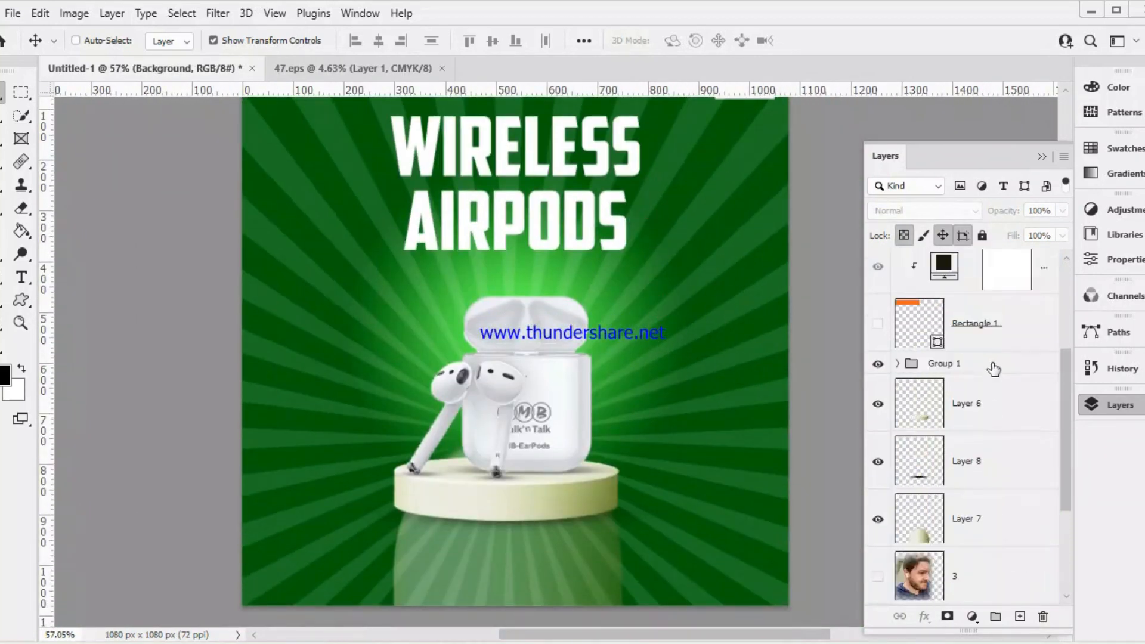
{"action": "scroll", "coordinate": [990, 384], "scroll_direction": "down", "scroll_amount": 2}
{"action": "scroll", "coordinate": [990, 384], "scroll_direction": "up", "scroll_amount": 4}
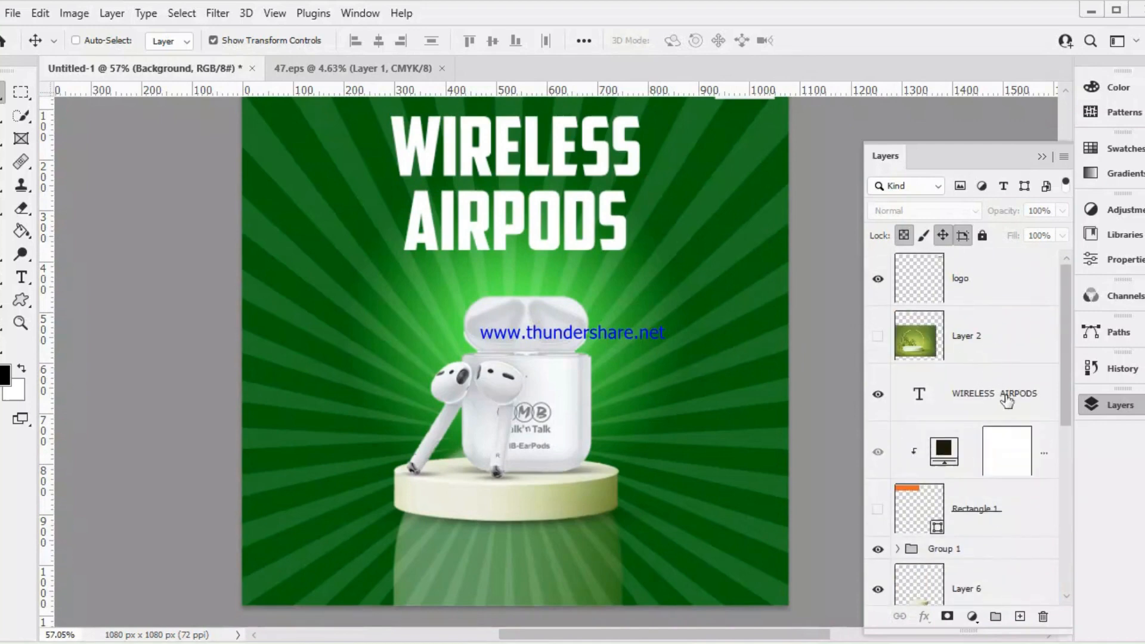
Select the WIRELESS AIRPODS text layer and shift the heading slightly to the right above the product
{"action": "scroll", "coordinate": [455, 291], "scroll_direction": "down", "scroll_amount": 5}
{"action": "scroll", "coordinate": [506, 263], "scroll_direction": "up", "scroll_amount": 3}
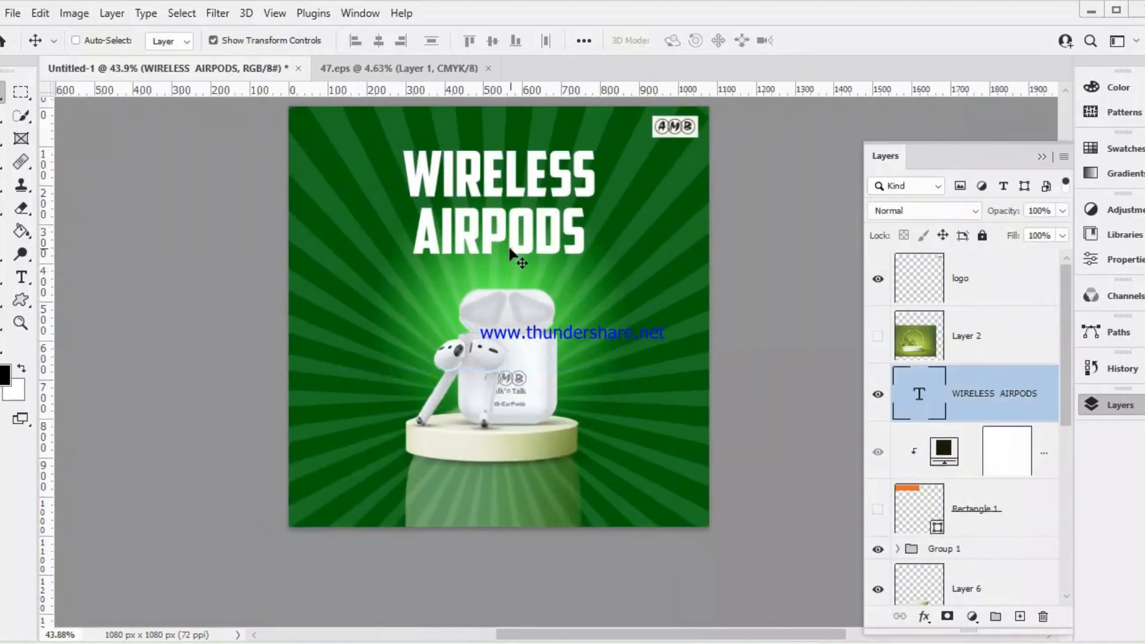
{"action": "mouse_move", "coordinate": [511, 252]}
{"action": "left_mouse_down"}
{"action": "mouse_move", "coordinate": [502, 256]}
{"action": "mouse_move", "coordinate": [515, 252]}
{"action": "left_mouse_up"}
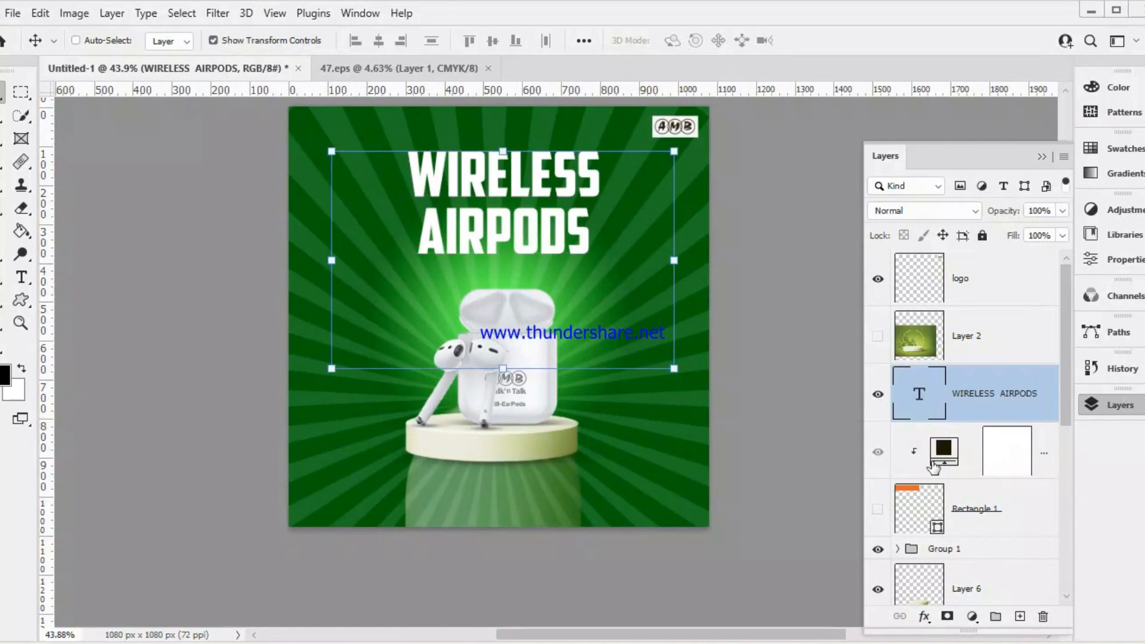
Select the Registration Target 2 1 rays layer and shift the background rays slightly right and down behind the product
{"action": "scroll", "coordinate": [972, 477], "scroll_direction": "down", "scroll_amount": 5}
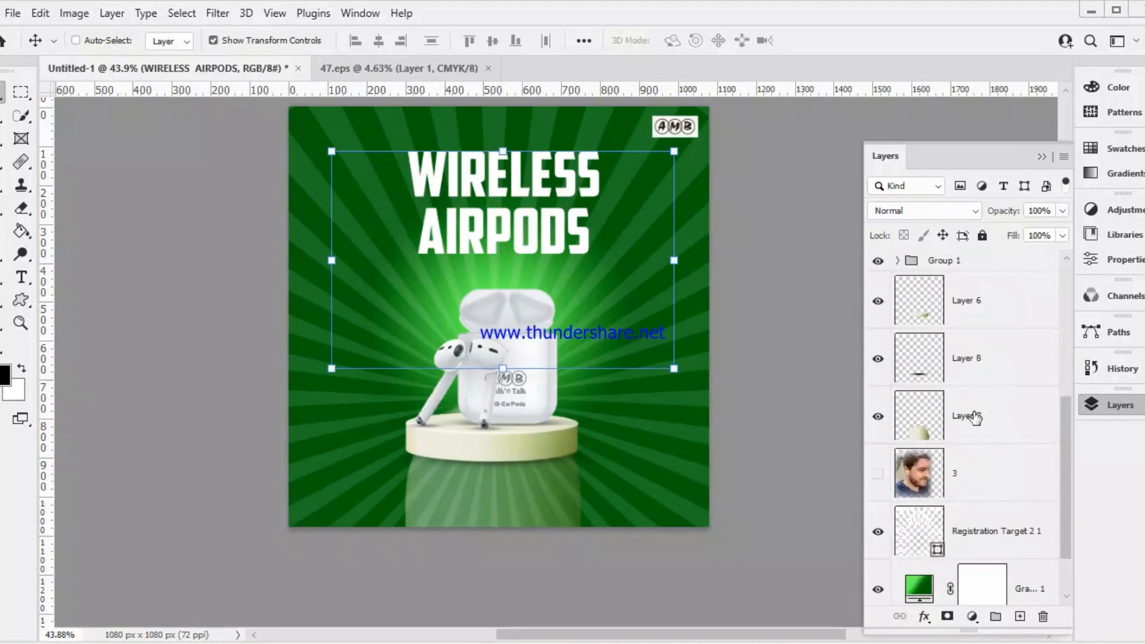
{"action": "scroll", "coordinate": [973, 388], "scroll_direction": "down", "scroll_amount": 2}
{"action": "left_click", "coordinate": [991, 462]}
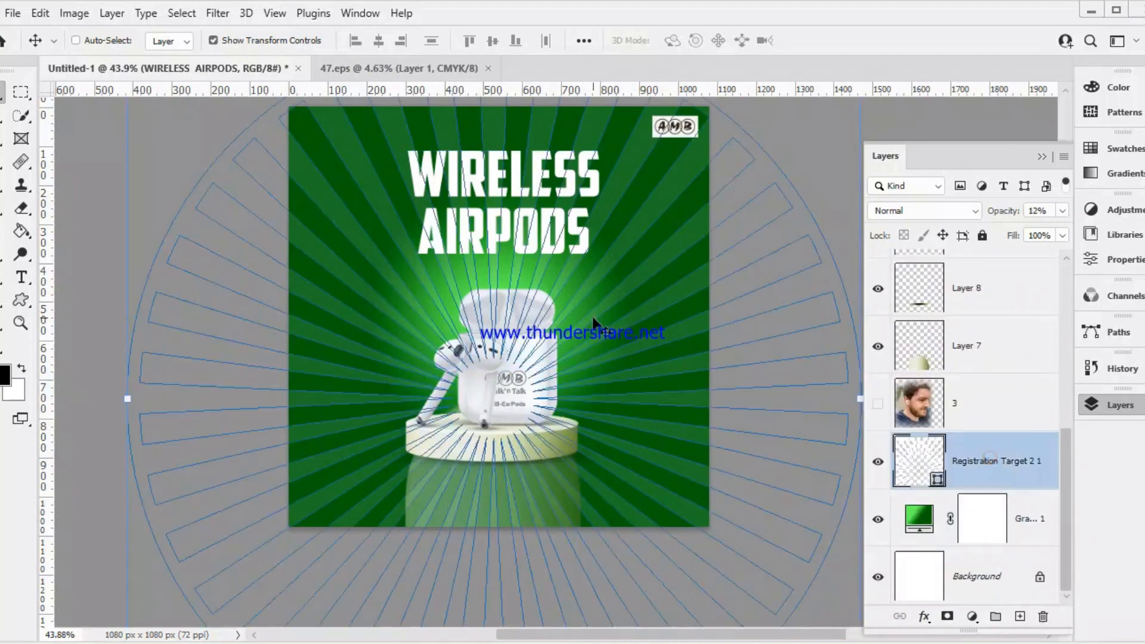
{"action": "left_click_drag", "start_coordinate": [593, 319], "coordinate": [598, 329]}
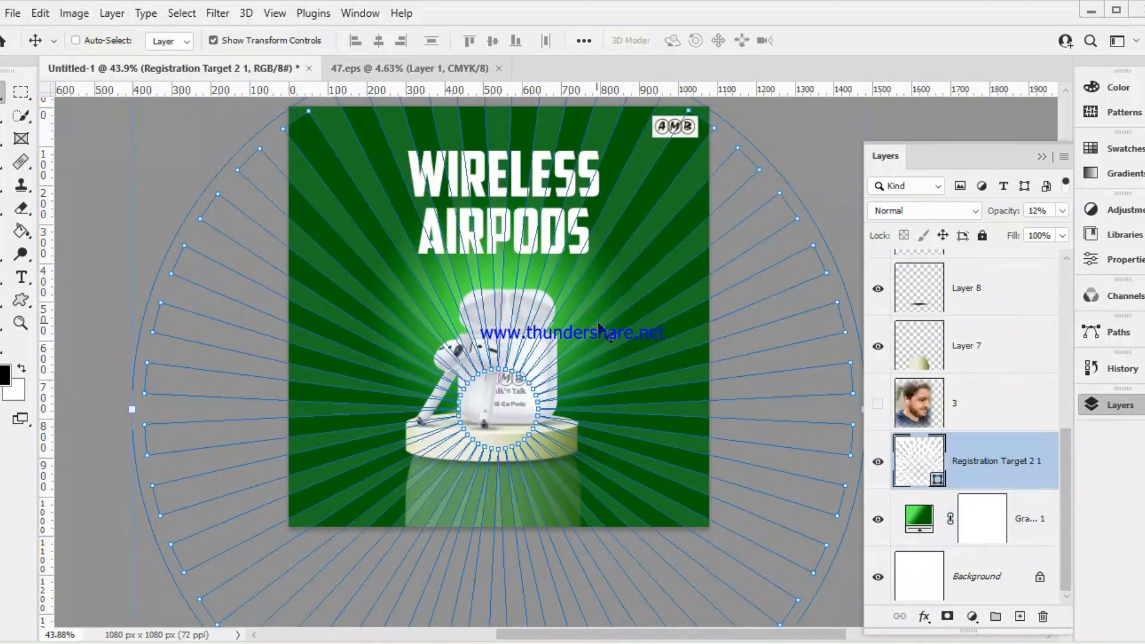
Reposition the radial green gradient fill slightly downward so its glow sits behind the product, and apply it
{"action": "double_click", "coordinate": [917, 521]}
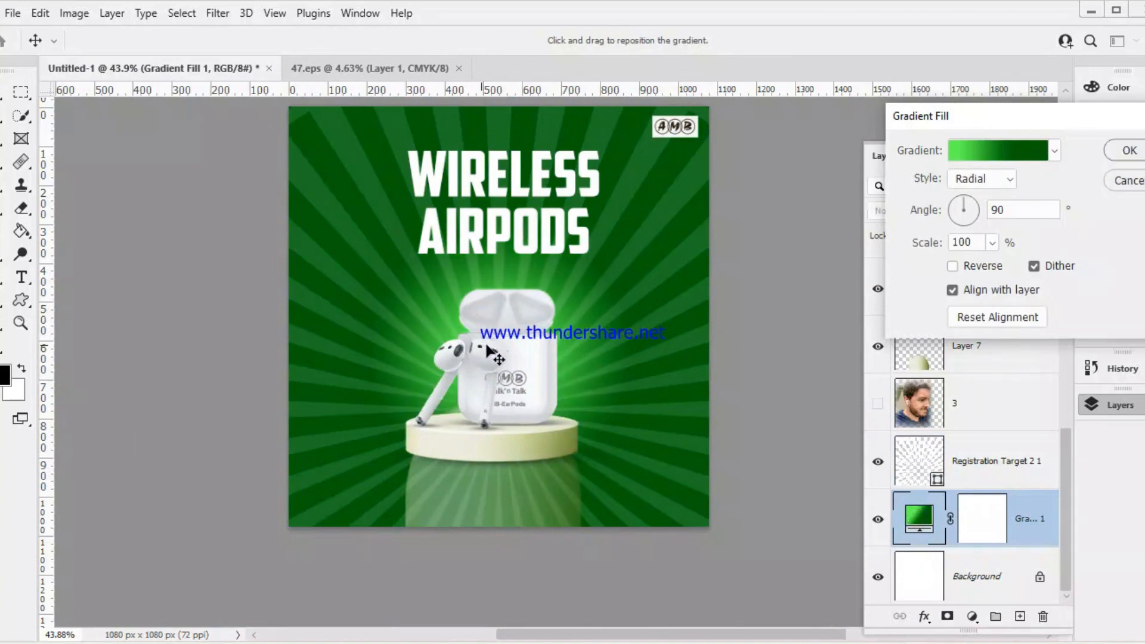
{"action": "left_click_drag", "start_coordinate": [486, 345], "coordinate": [485, 359]}
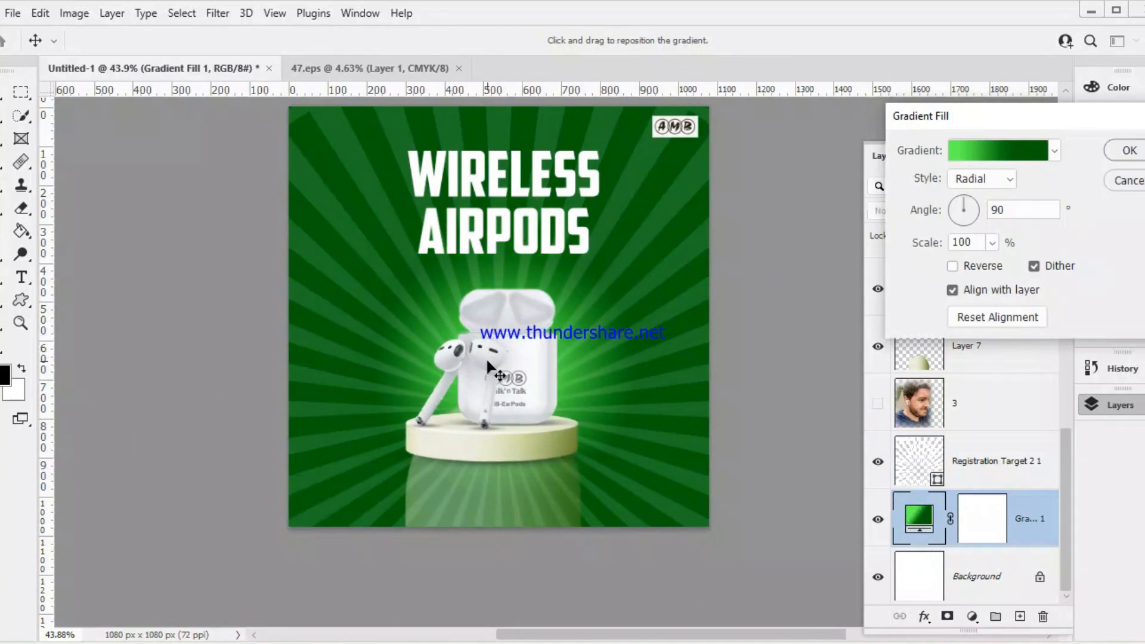
{"action": "left_click", "coordinate": [1129, 150]}
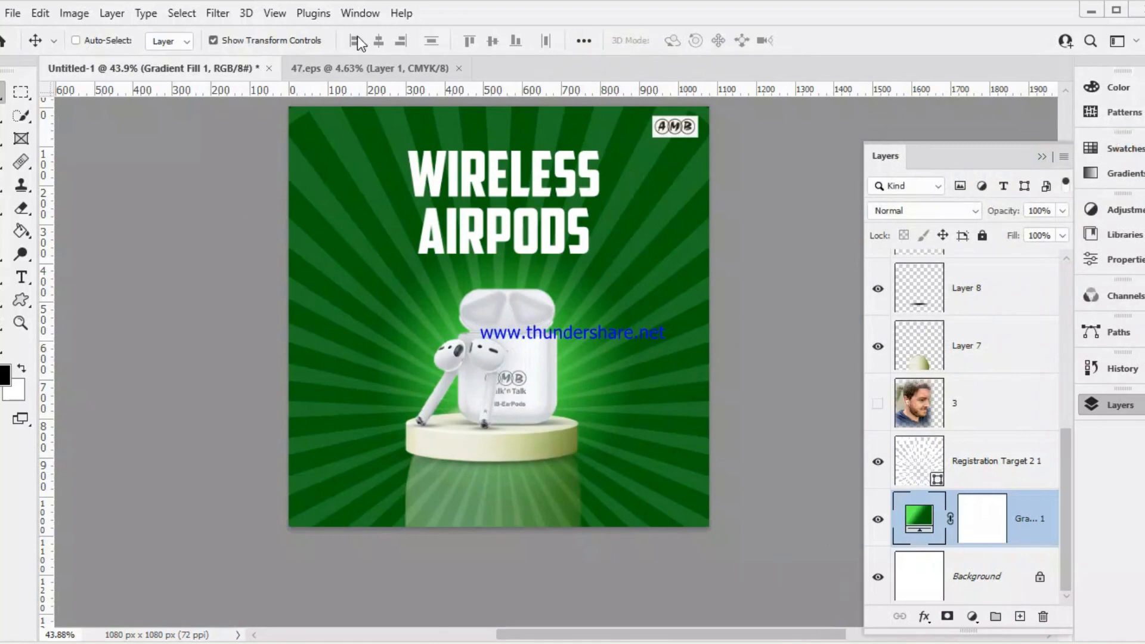
Overlay a guide layout of 2 columns and 2 rows with 0 px margins to check centring, and clear the canvas guides
{"action": "left_click", "coordinate": [291, 17]}
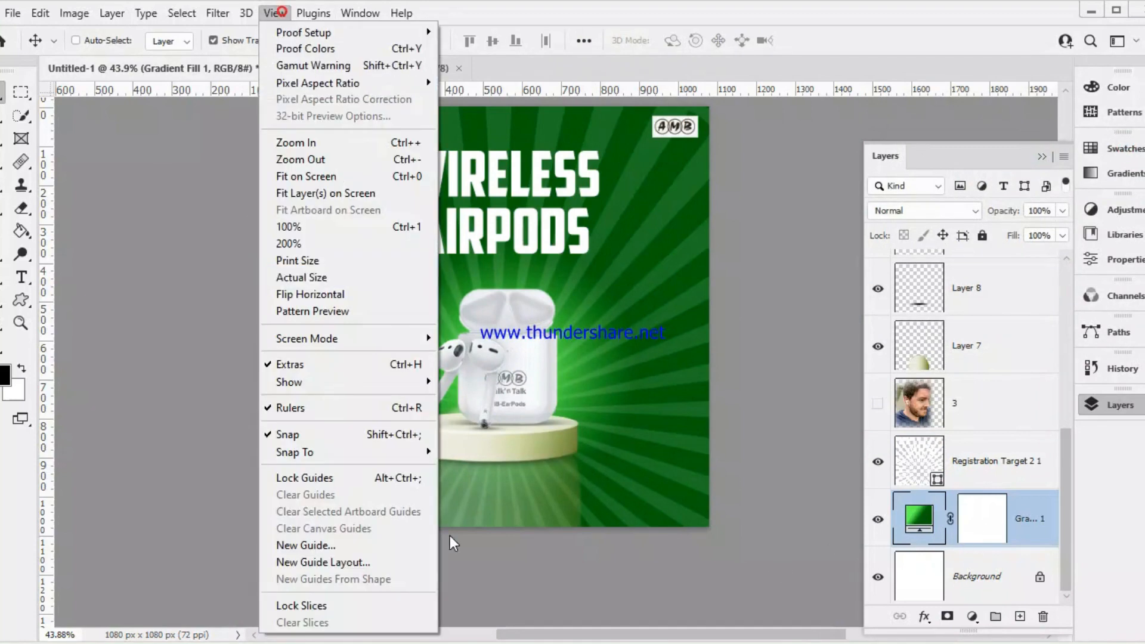
{"action": "left_click", "coordinate": [400, 559]}
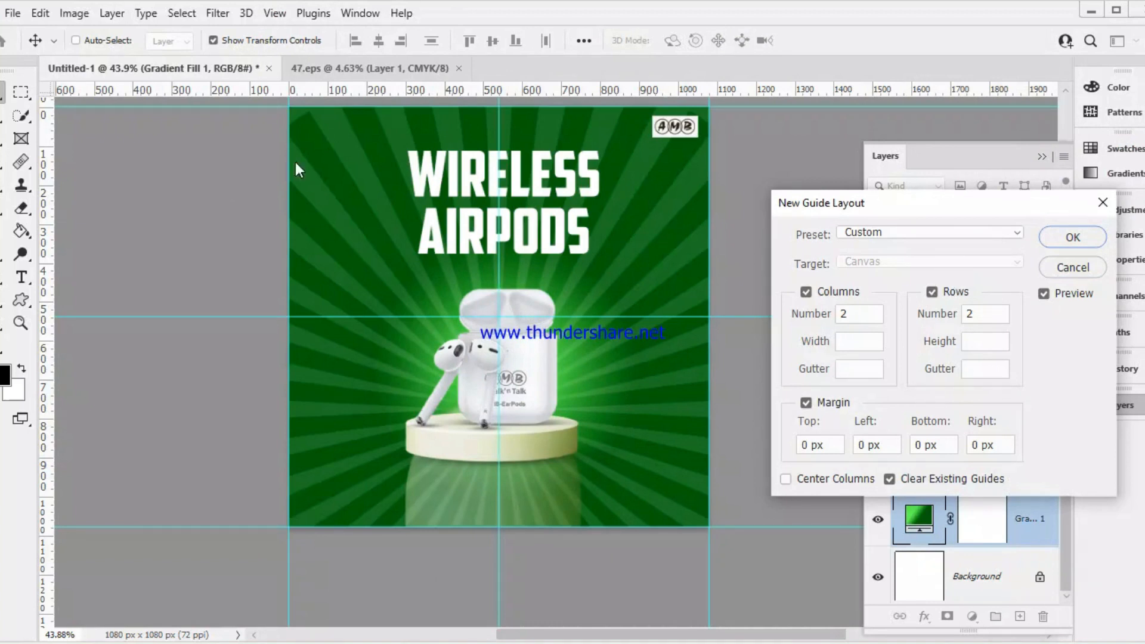
{"action": "left_click", "coordinate": [1073, 237]}
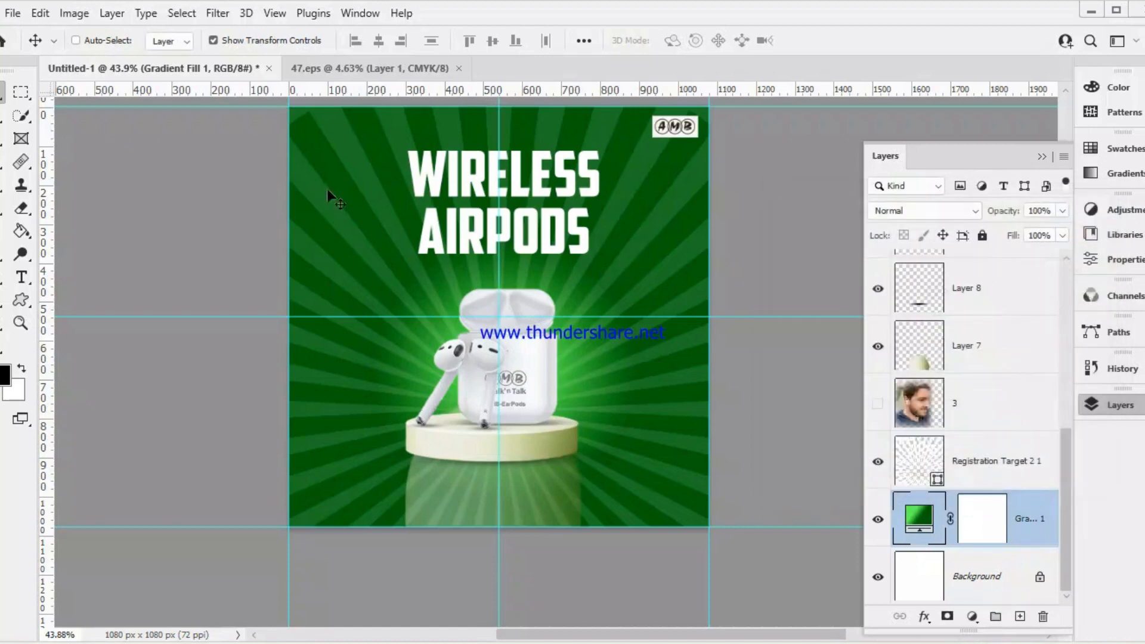
{"action": "left_click", "coordinate": [275, 14]}
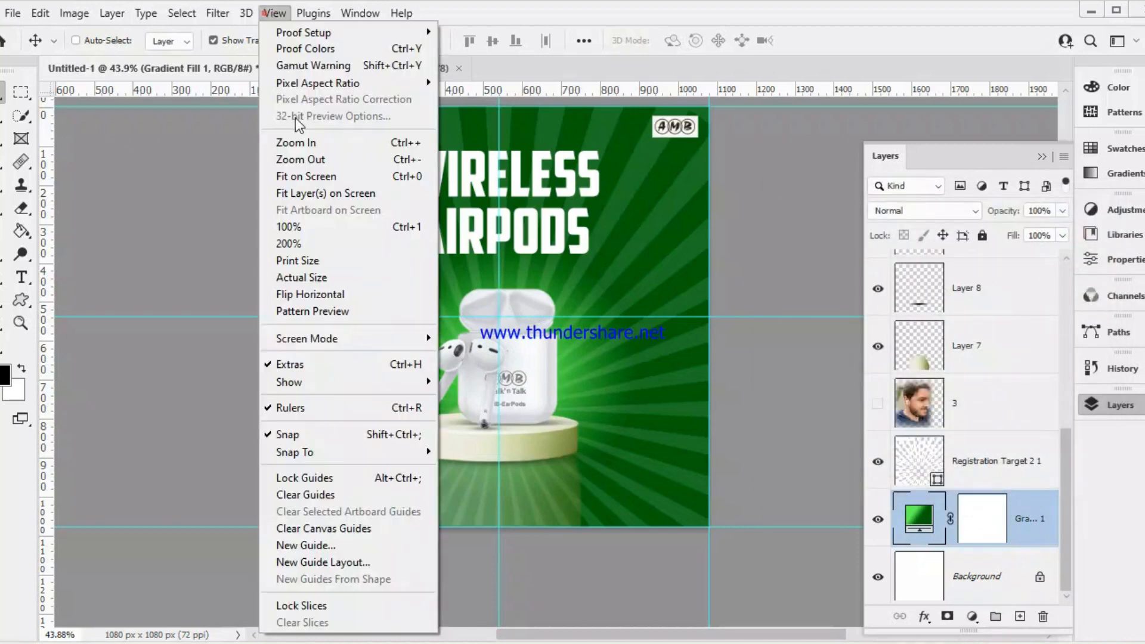
{"action": "left_click", "coordinate": [364, 535]}
Examine the poster, switch to Chrome to view the Apple AirPods Pro 12.12 Mega Sale reference post on Instagram, and return to Photoshop
{"action": "scroll", "coordinate": [599, 391], "scroll_direction": "up", "scroll_amount": 5}
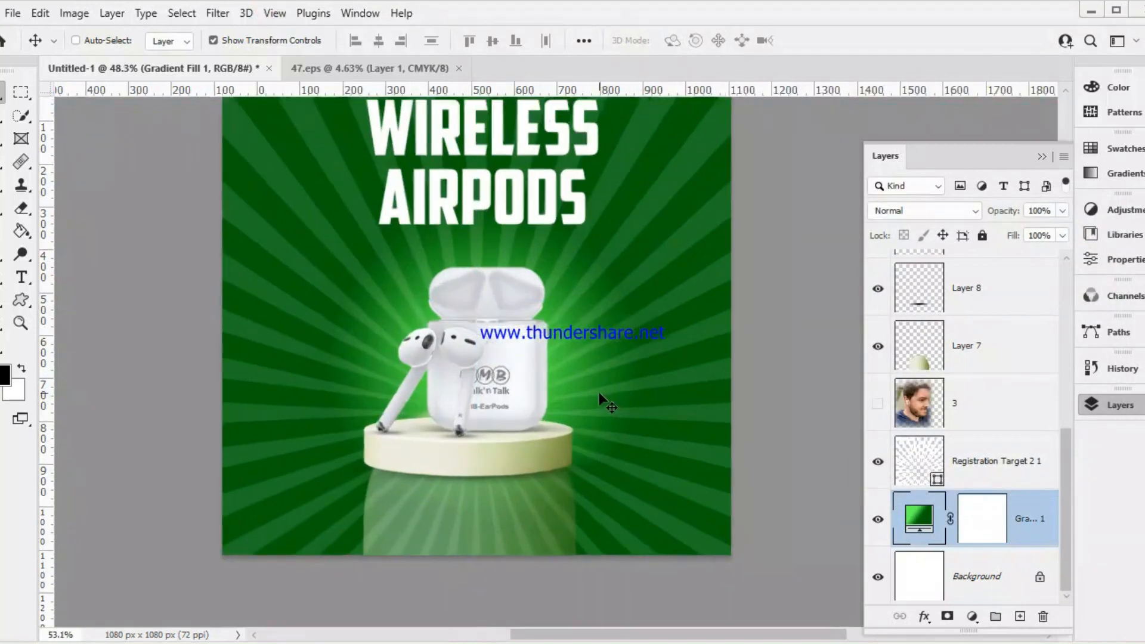
{"action": "scroll", "coordinate": [473, 363], "scroll_direction": "down", "scroll_amount": 4}
{"action": "scroll", "coordinate": [460, 334], "scroll_direction": "up", "scroll_amount": 1}
{"action": "mouse_move", "coordinate": [465, 345]}
{"action": "left_mouse_down"}
{"action": "mouse_move", "coordinate": [481, 388]}
{"action": "mouse_move", "coordinate": [462, 365]}
{"action": "left_mouse_up"}
{"action": "scroll", "coordinate": [477, 390], "scroll_direction": "up", "scroll_amount": 2}
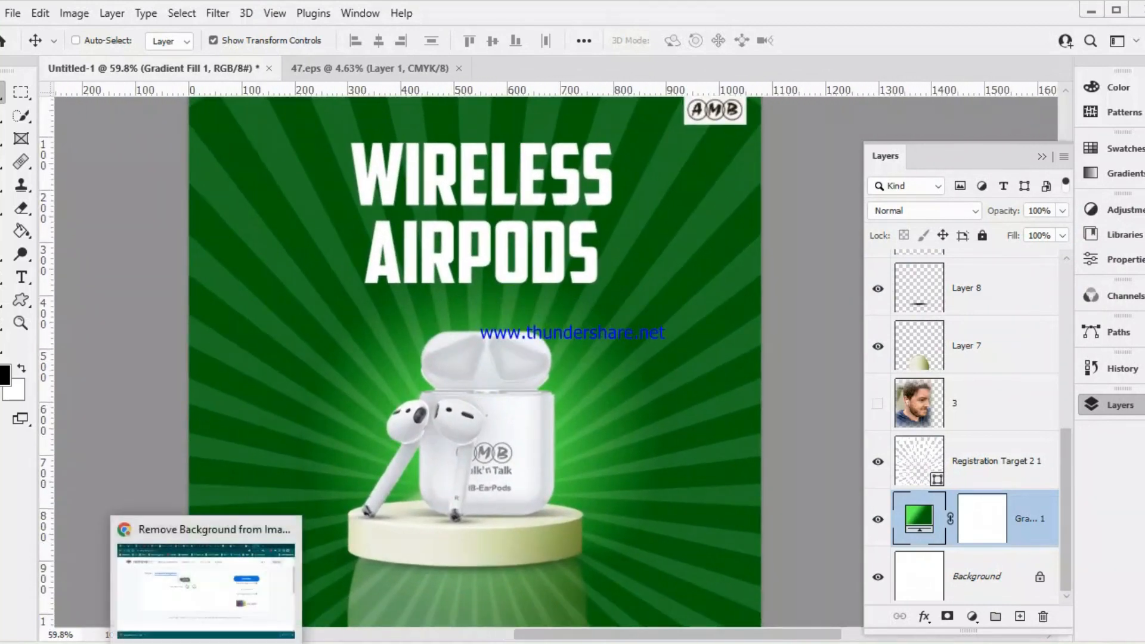
{"action": "left_click", "coordinate": [206, 641]}
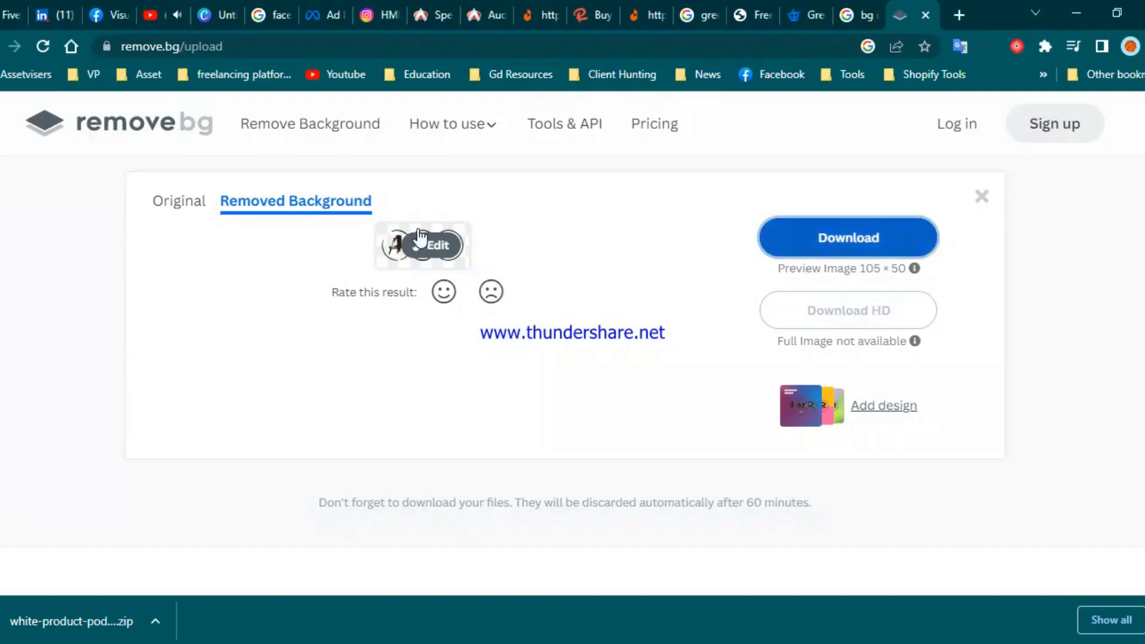
{"action": "left_click", "coordinate": [374, 19]}
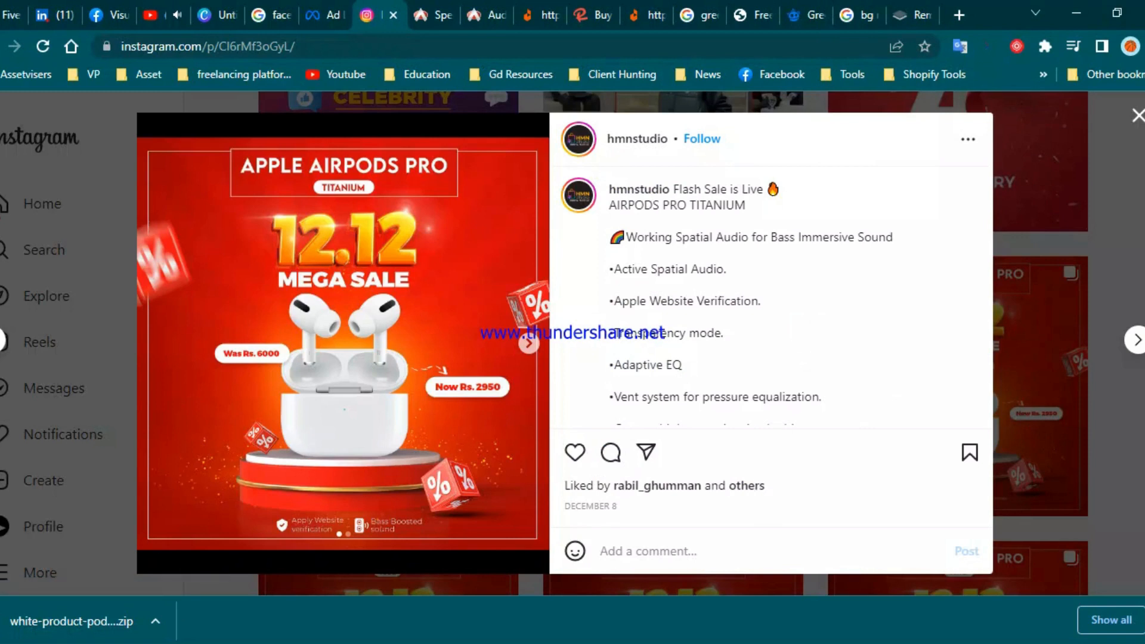
{"action": "key", "text": "alt+Tab"}
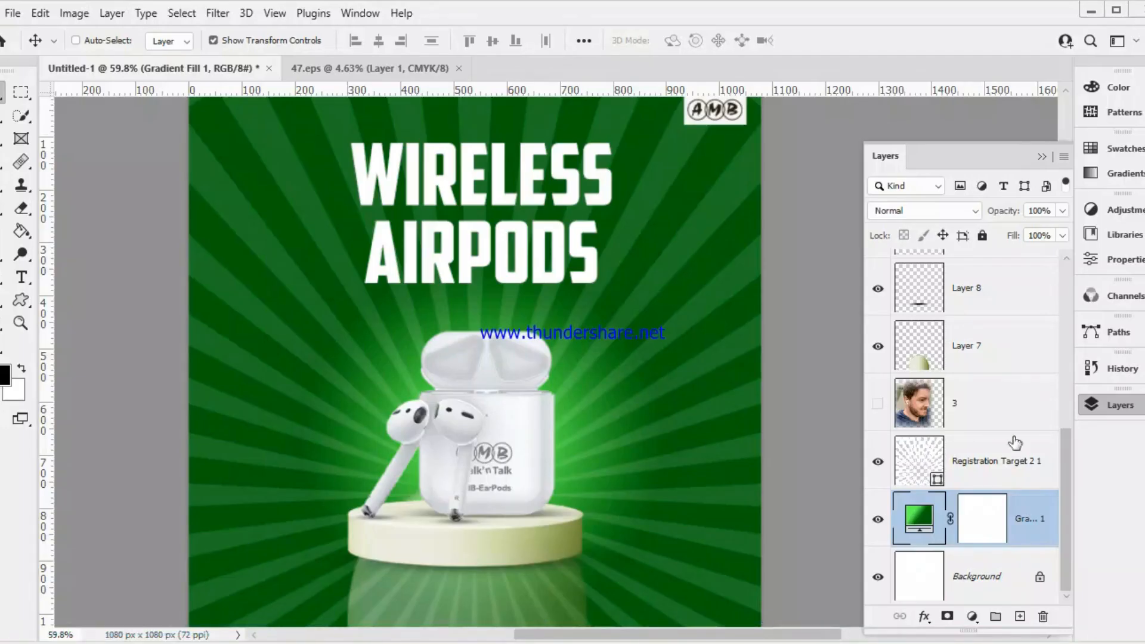
Change the WIRELESS AIRPODS heading's font to Agency FB Bold and commit the text edit
{"action": "scroll", "coordinate": [1014, 443], "scroll_direction": "up", "scroll_amount": 5}
{"action": "left_click", "coordinate": [1016, 400]}
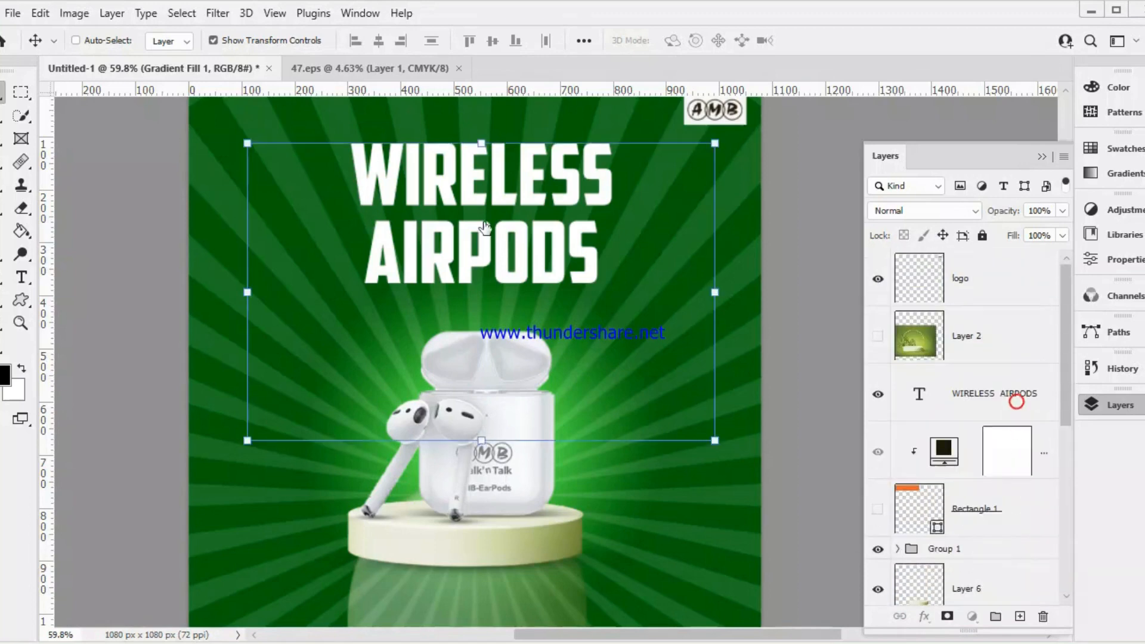
{"action": "double_click", "coordinate": [485, 224]}
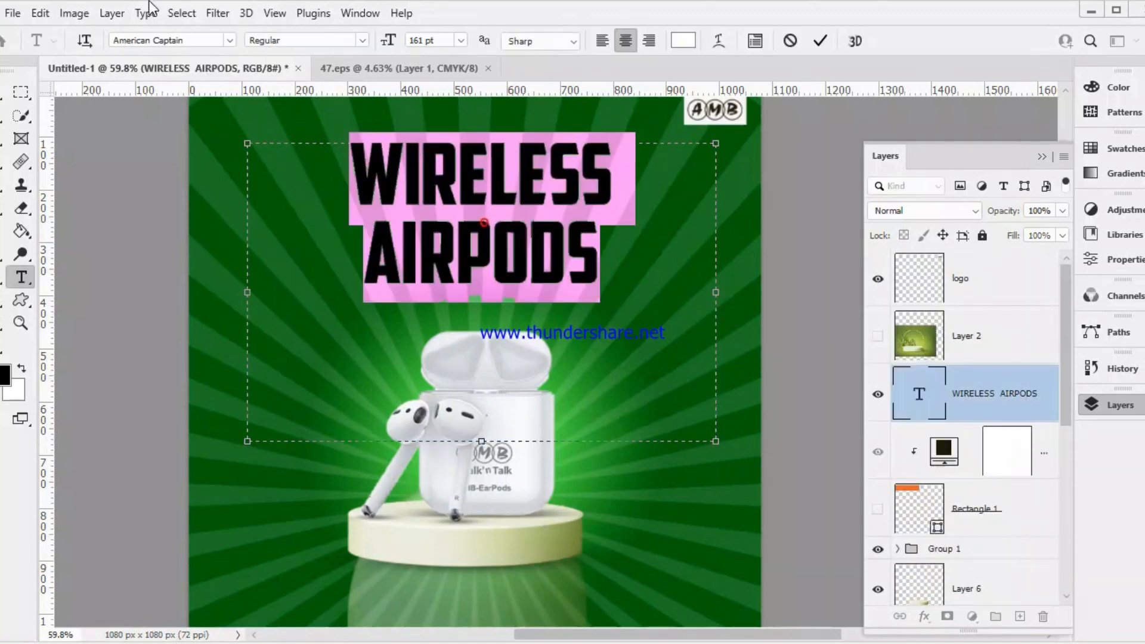
{"action": "left_click", "coordinate": [226, 40]}
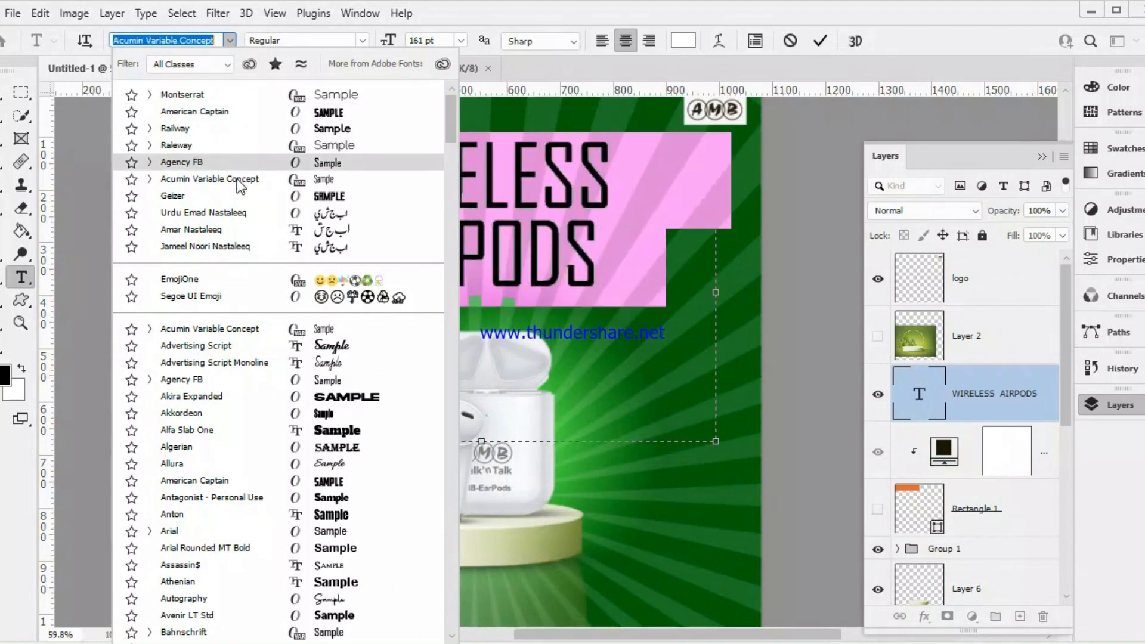
{"action": "left_click", "coordinate": [234, 161]}
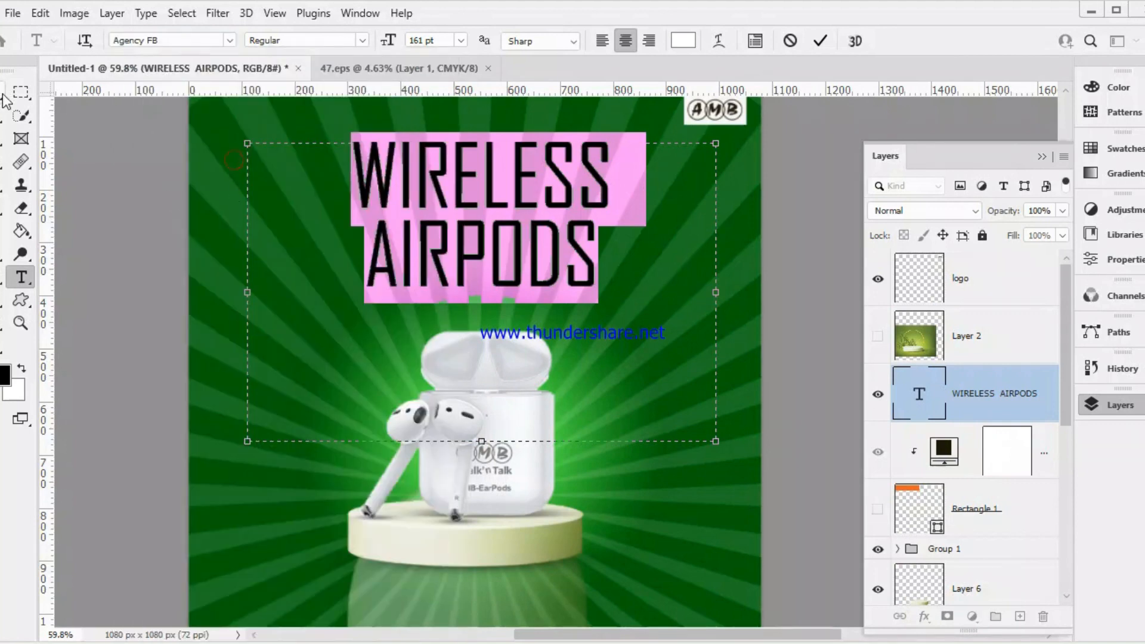
{"action": "left_click", "coordinate": [361, 40]}
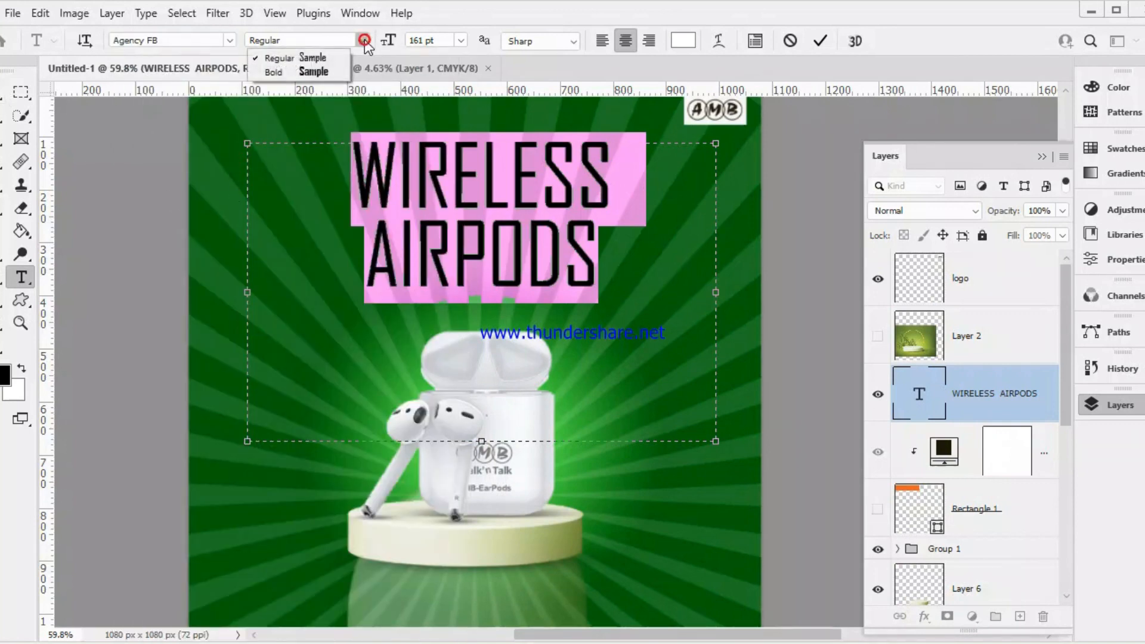
{"action": "left_click", "coordinate": [320, 69]}
{"action": "key", "text": "ctrl+Return"}
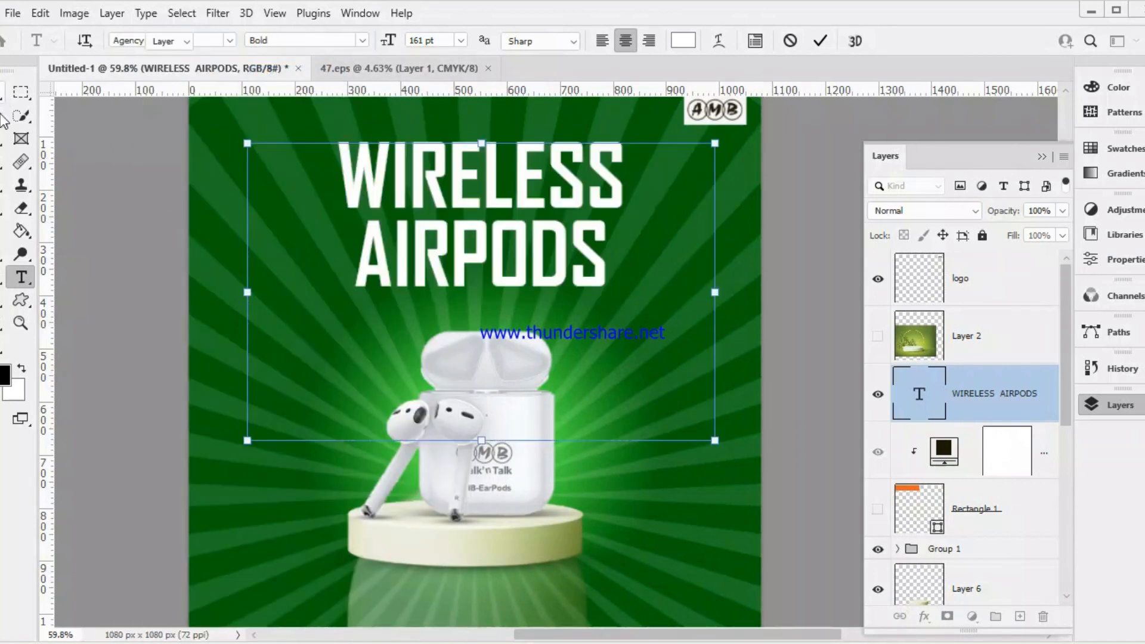
{"action": "key", "text": "v"}
Select the Background layer and examine how the restyled heading balances with the logo, product and rays
{"action": "scroll", "coordinate": [976, 468], "scroll_direction": "down", "scroll_amount": 5}
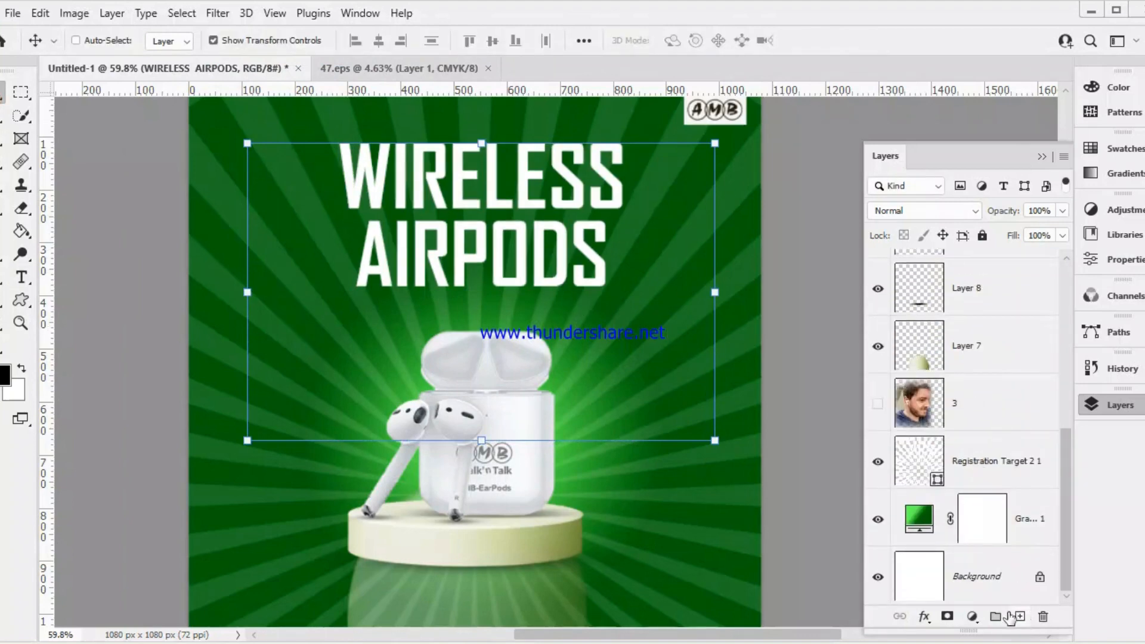
{"action": "left_click", "coordinate": [998, 591]}
{"action": "scroll", "coordinate": [495, 317], "scroll_direction": "down", "scroll_amount": 5}
{"action": "scroll", "coordinate": [484, 327], "scroll_direction": "up", "scroll_amount": 3}
{"action": "left_click_drag", "start_coordinate": [480, 263], "coordinate": [481, 327]}
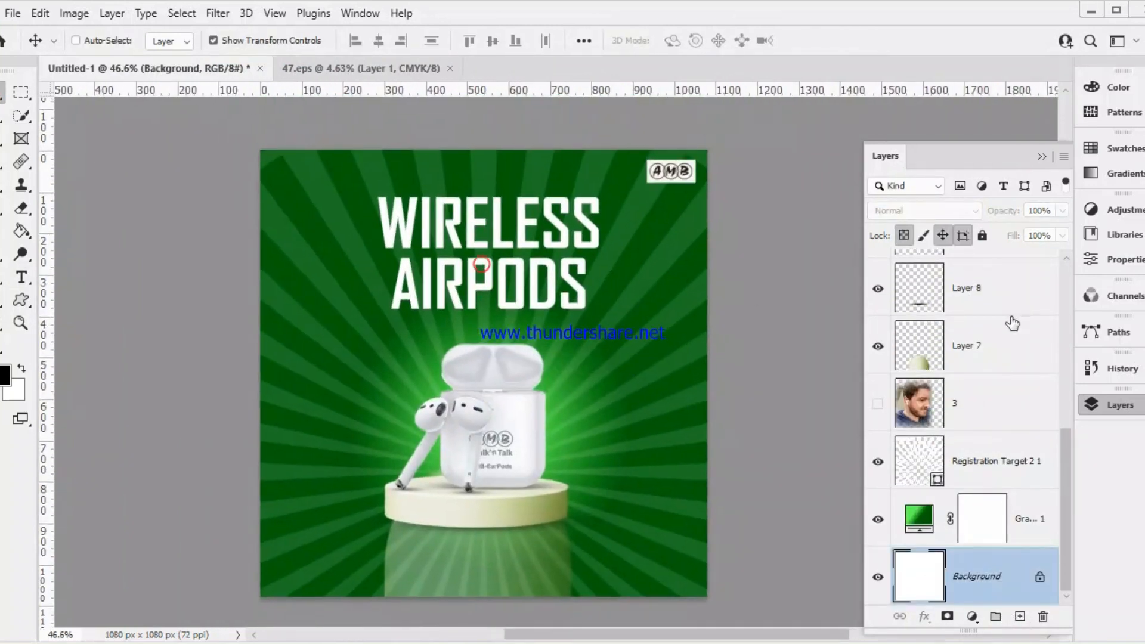
{"action": "scroll", "coordinate": [1012, 331], "scroll_direction": "up", "scroll_amount": 3}
{"action": "scroll", "coordinate": [699, 366], "scroll_direction": "up", "scroll_amount": 1}
{"action": "left_click_drag", "start_coordinate": [694, 365], "coordinate": [721, 360]}
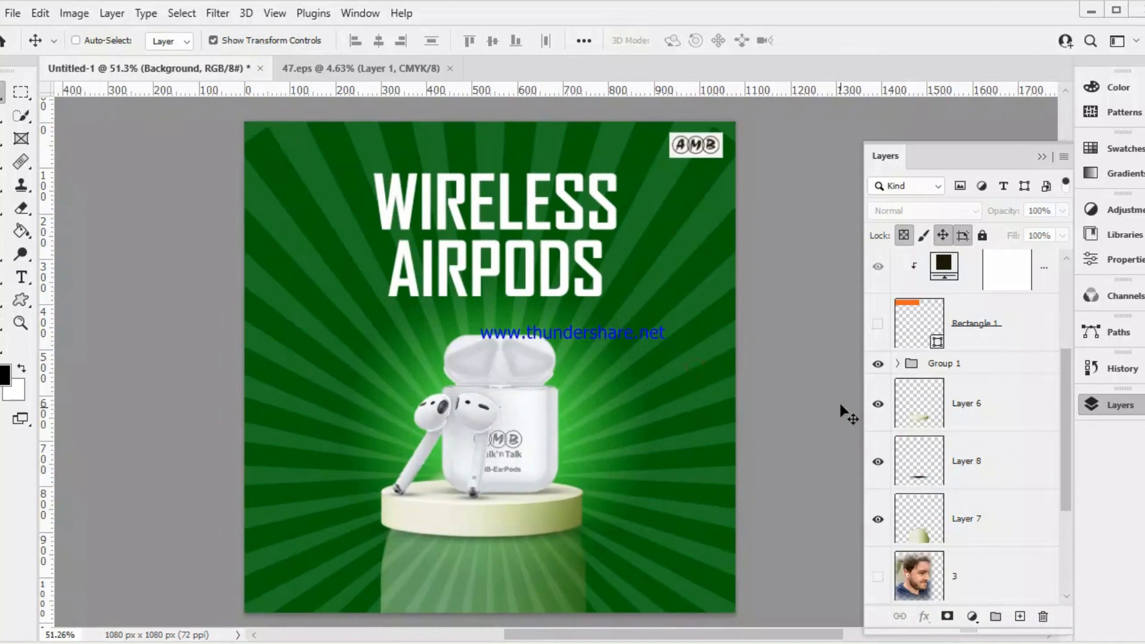
{"action": "scroll", "coordinate": [457, 345], "scroll_direction": "down", "scroll_amount": 1}
{"action": "scroll", "coordinate": [457, 346], "scroll_direction": "down", "scroll_amount": 1}
{"action": "scroll", "coordinate": [964, 405], "scroll_direction": "up", "scroll_amount": 3}
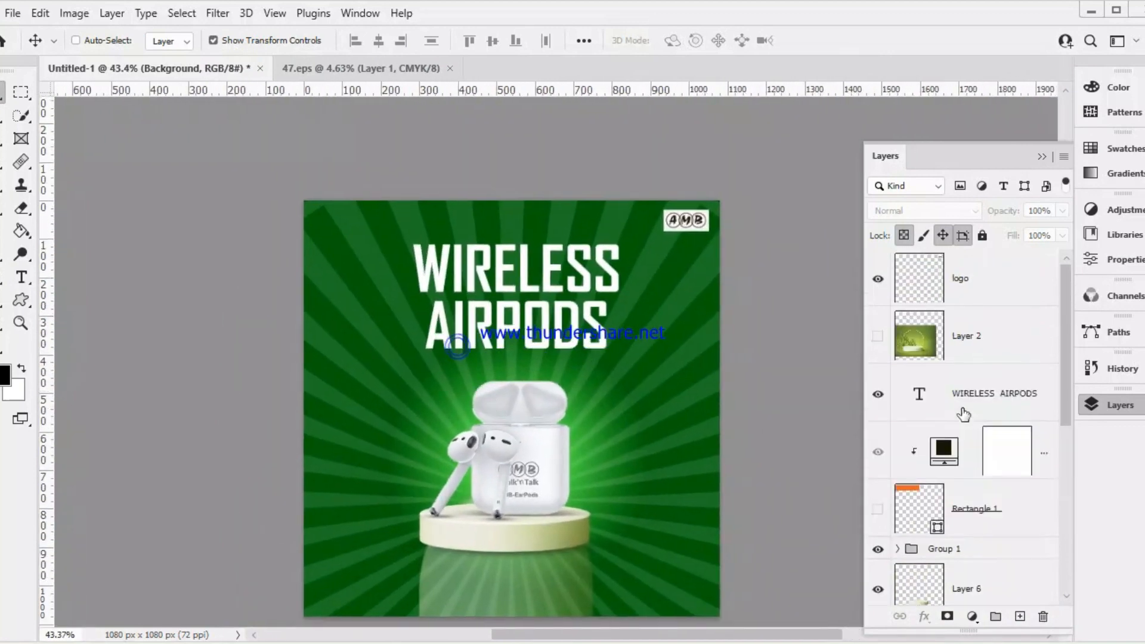
Open the blending options of the WIRELESS AIRPODS text layer and enable a Gradient Overlay
{"action": "scroll", "coordinate": [989, 363], "scroll_direction": "down", "scroll_amount": 1}
{"action": "left_click", "coordinate": [993, 352]}
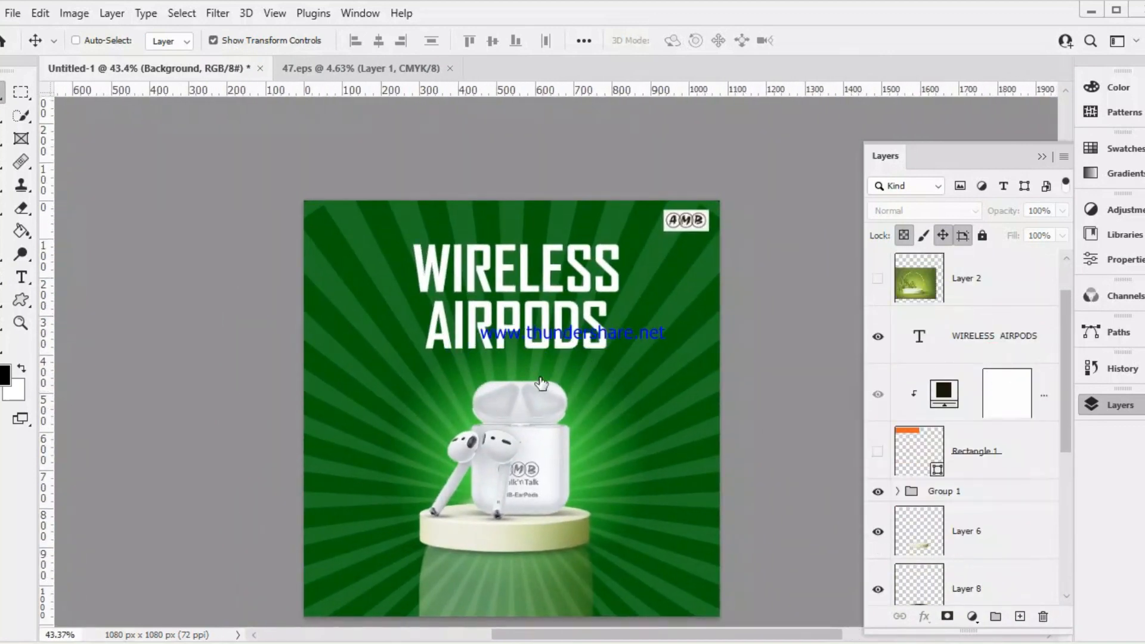
{"action": "scroll", "coordinate": [535, 366], "scroll_direction": "up", "scroll_amount": 1}
{"action": "right_click", "coordinate": [1009, 331]}
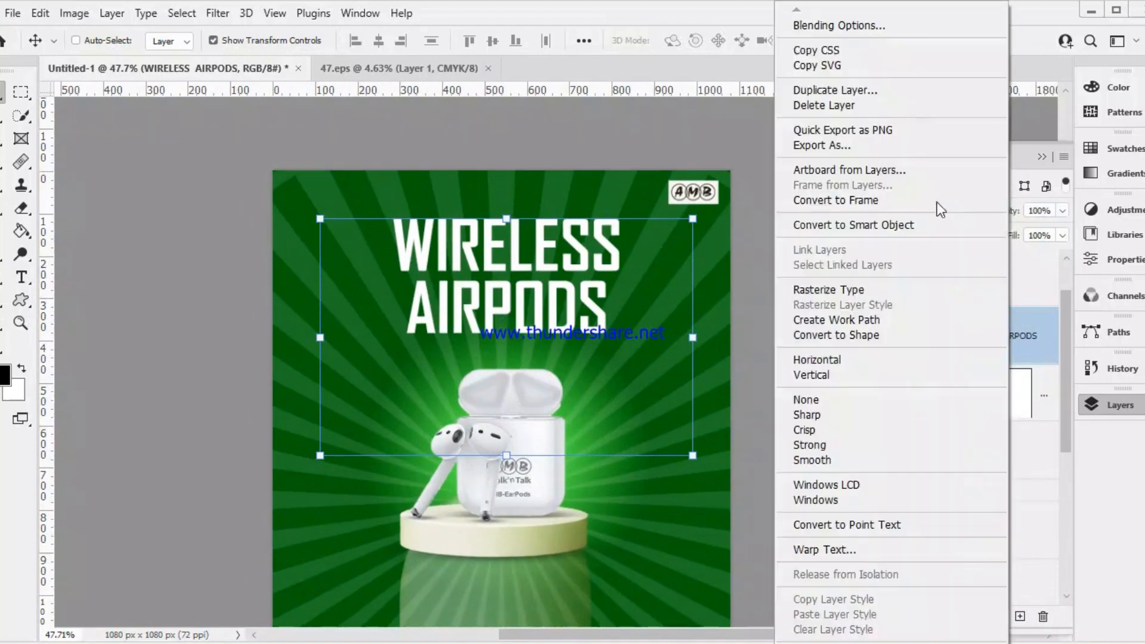
{"action": "left_click", "coordinate": [881, 28]}
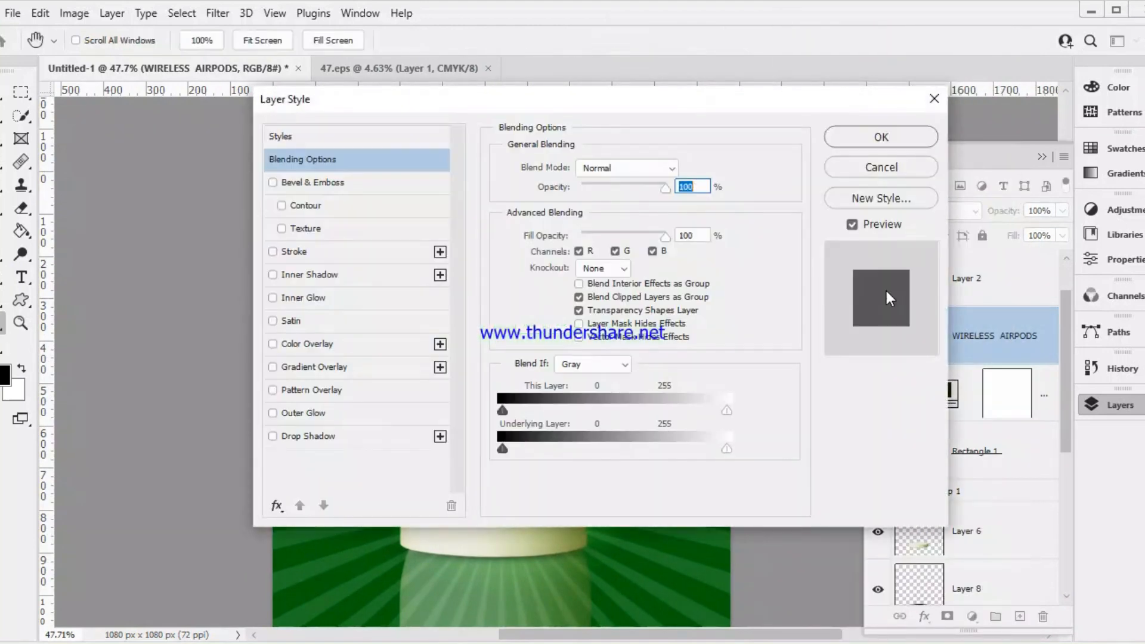
{"action": "left_click_drag", "start_coordinate": [549, 100], "coordinate": [956, 229]}
{"action": "left_click", "coordinate": [697, 337]}
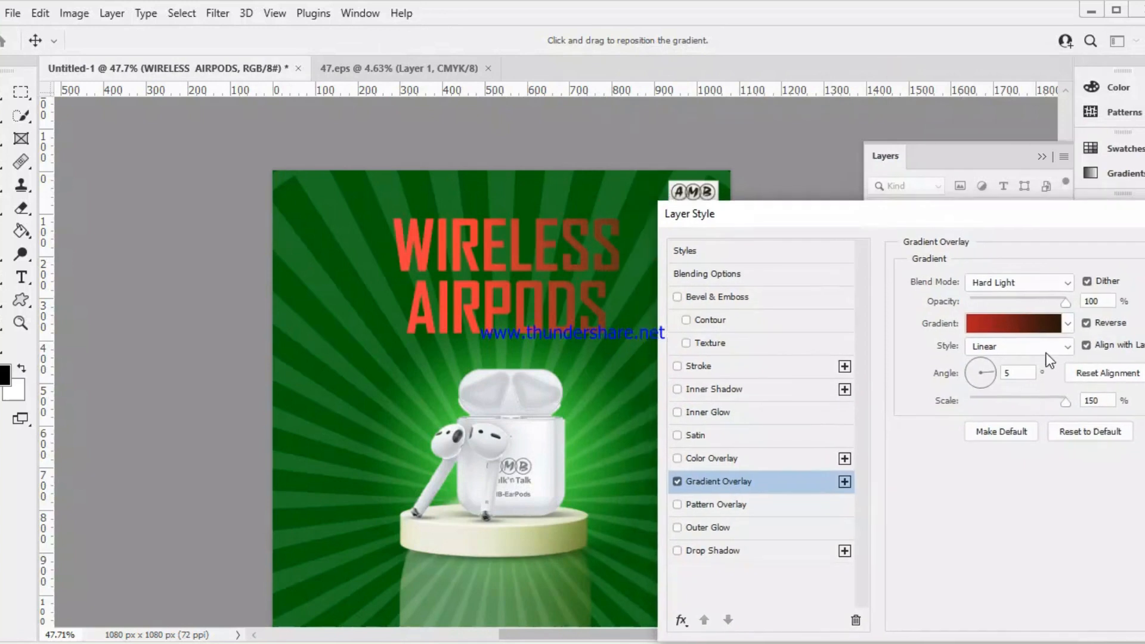
Open the heading's overlay gradient for editing and try the teal, light-blue, green and red presets below the Greens group
{"action": "left_click", "coordinate": [1021, 323]}
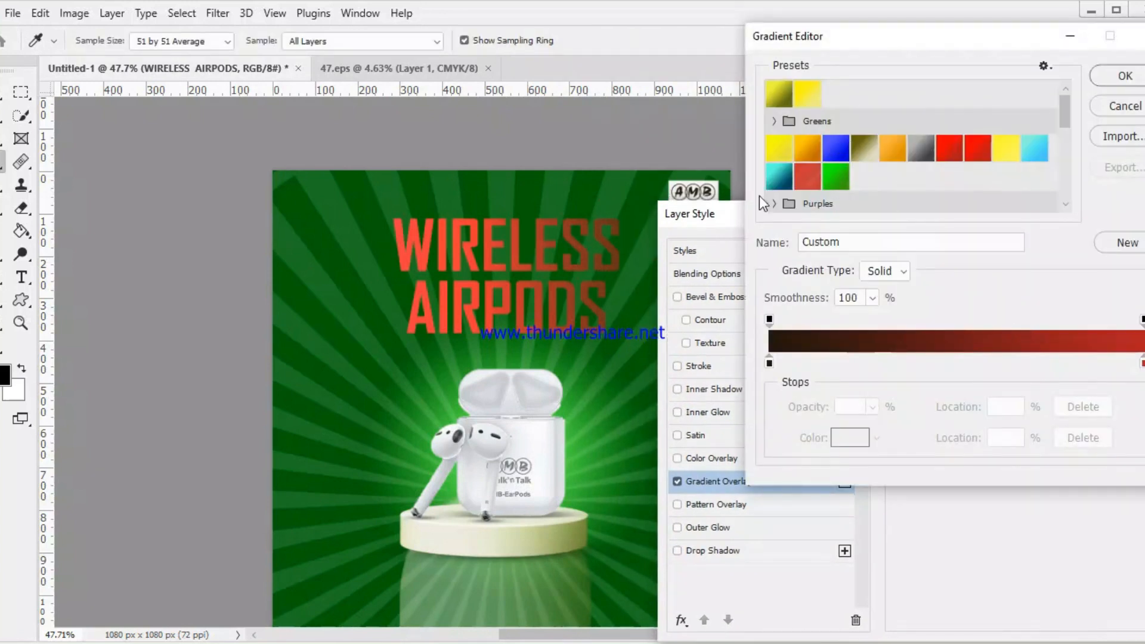
{"action": "left_click", "coordinate": [777, 177]}
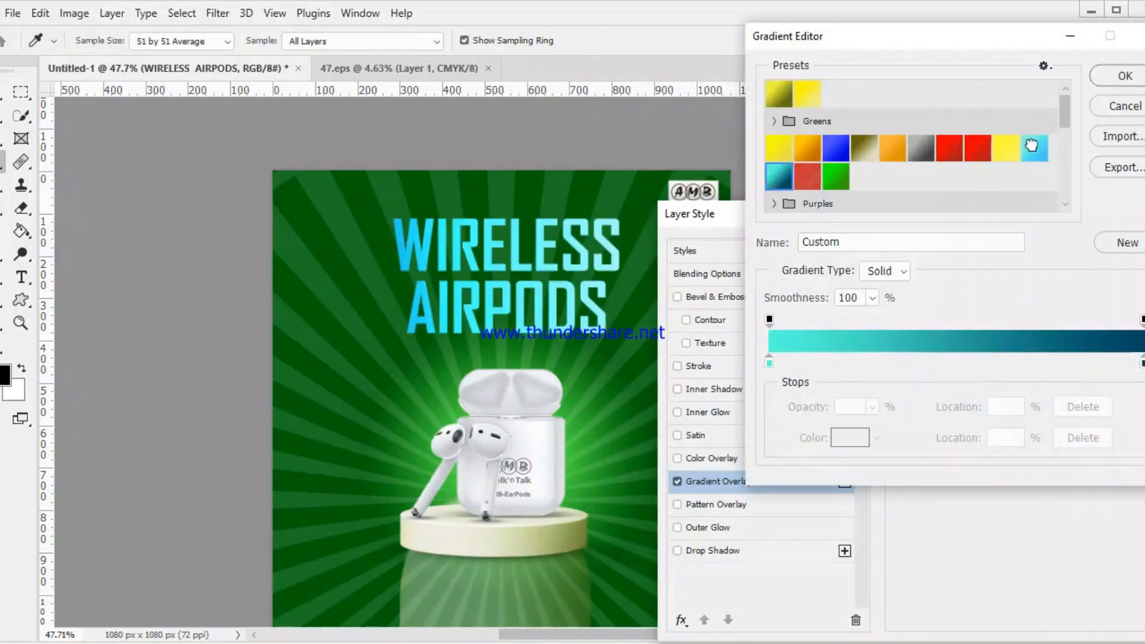
{"action": "left_click", "coordinate": [1031, 145]}
{"action": "scroll", "coordinate": [844, 158], "scroll_direction": "down", "scroll_amount": 2}
{"action": "left_click", "coordinate": [835, 139]}
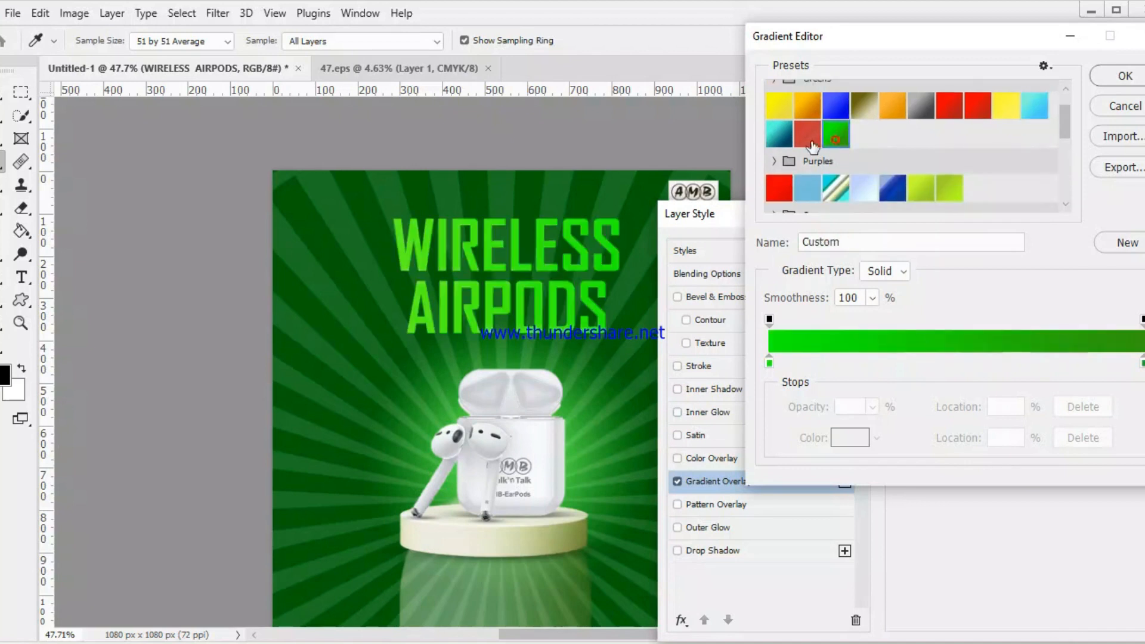
{"action": "left_click", "coordinate": [809, 136]}
{"action": "left_click", "coordinate": [780, 136]}
Try the silver, black and yellow-to-orange gradient presets below the Oranges group on the heading
{"action": "scroll", "coordinate": [836, 166], "scroll_direction": "down", "scroll_amount": 1}
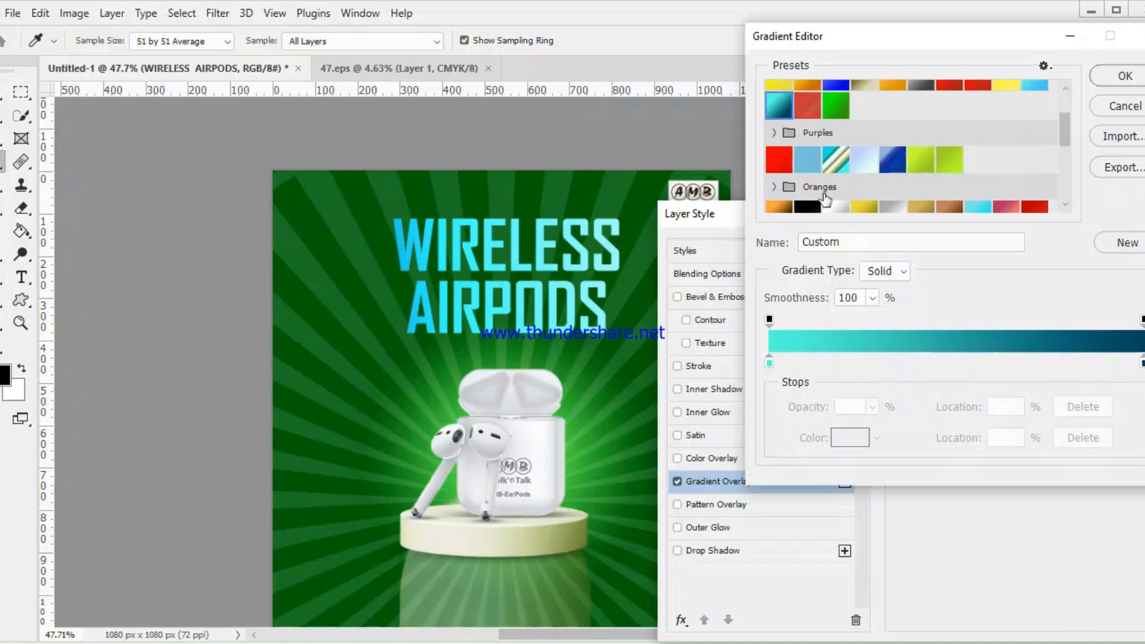
{"action": "scroll", "coordinate": [829, 197], "scroll_direction": "down", "scroll_amount": 1}
{"action": "left_click", "coordinate": [834, 171]}
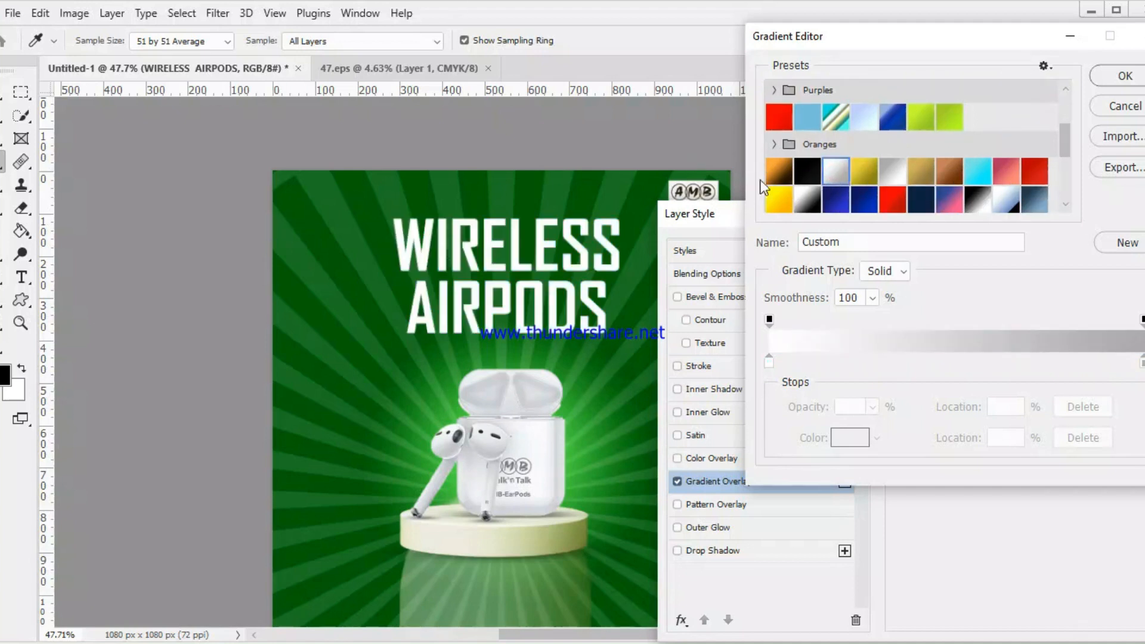
{"action": "left_click", "coordinate": [809, 171]}
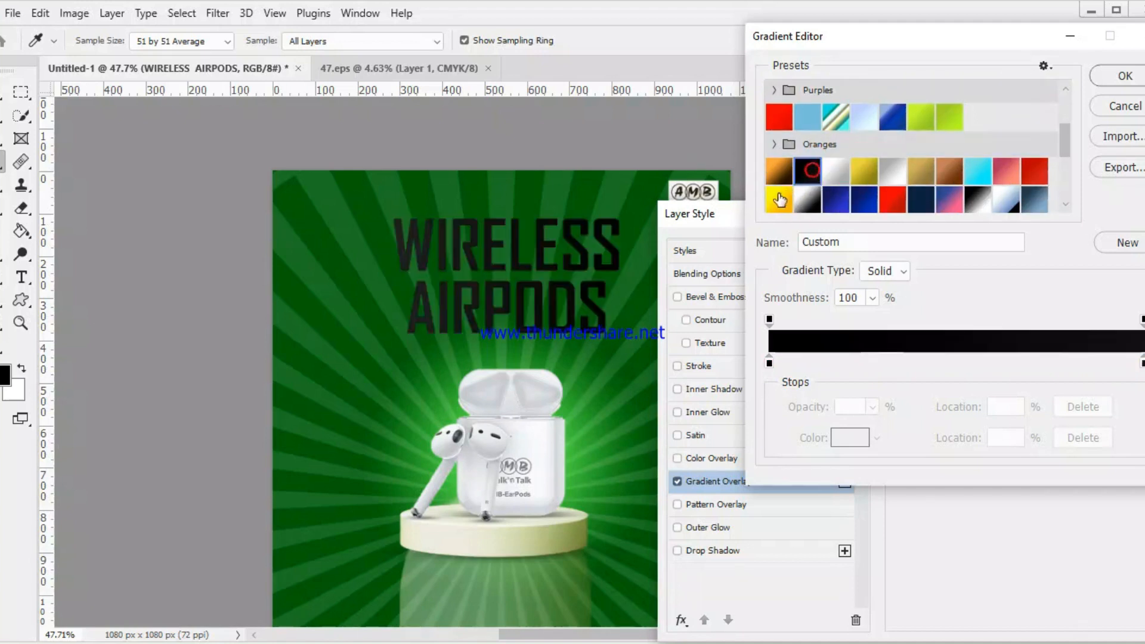
{"action": "left_click", "coordinate": [777, 199]}
{"action": "left_click", "coordinate": [810, 164]}
{"action": "left_click", "coordinate": [780, 193]}
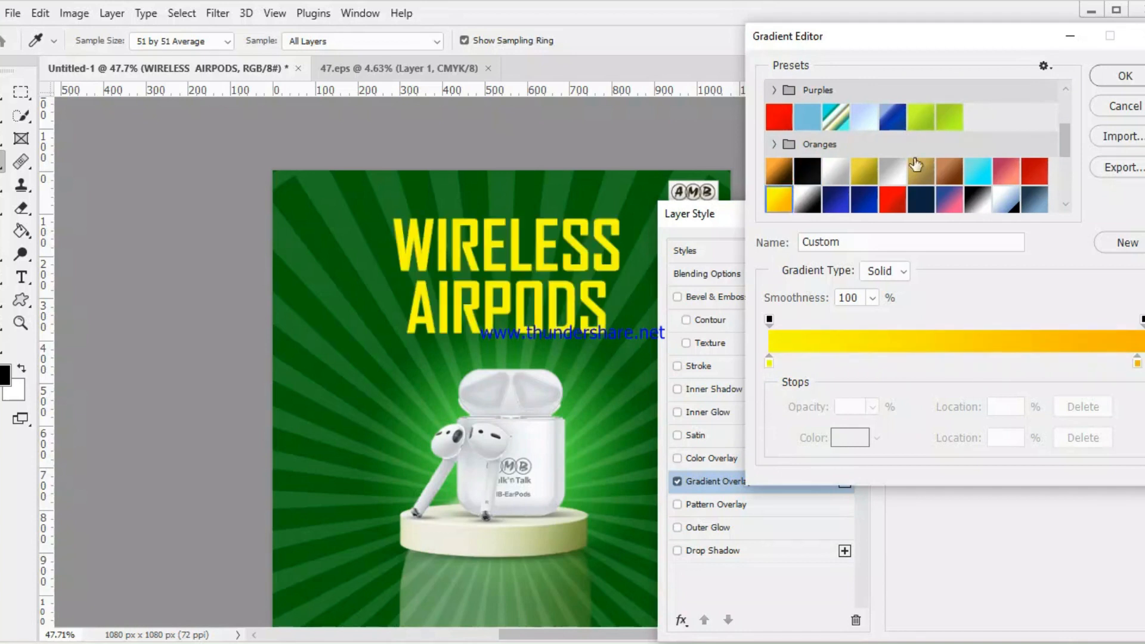
Try the pink, red, brown, dark navy and yellow gradient presets on the heading
{"action": "left_click", "coordinate": [1006, 174]}
{"action": "left_click", "coordinate": [1034, 173]}
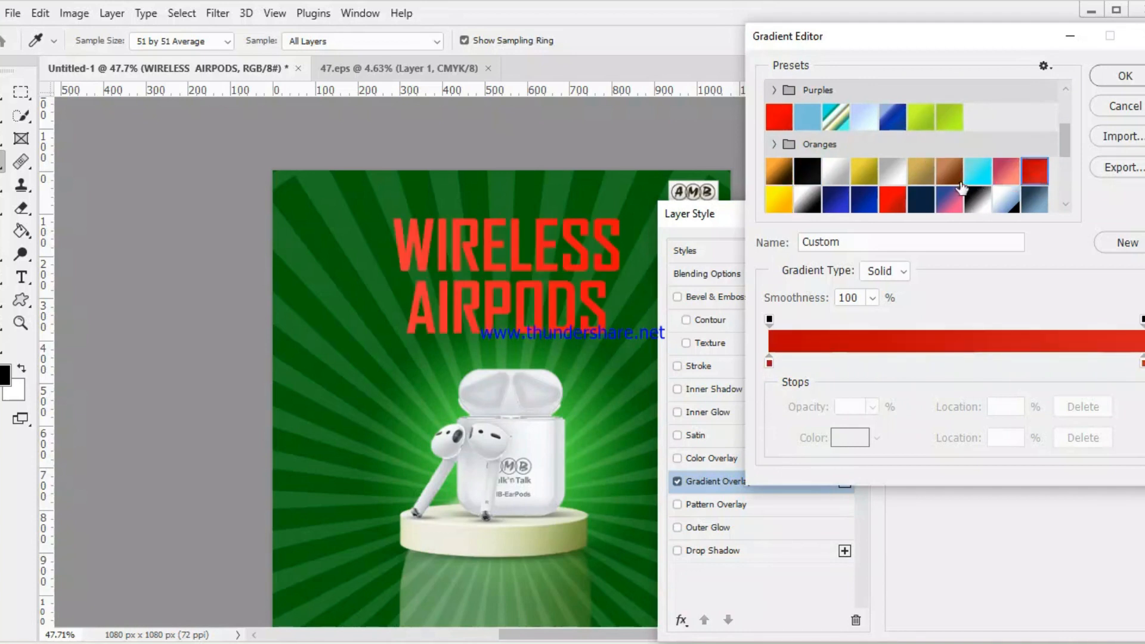
{"action": "left_click", "coordinate": [953, 180]}
{"action": "left_click", "coordinate": [894, 200]}
{"action": "left_click", "coordinate": [921, 200]}
{"action": "scroll", "coordinate": [781, 161], "scroll_direction": "down", "scroll_amount": 1}
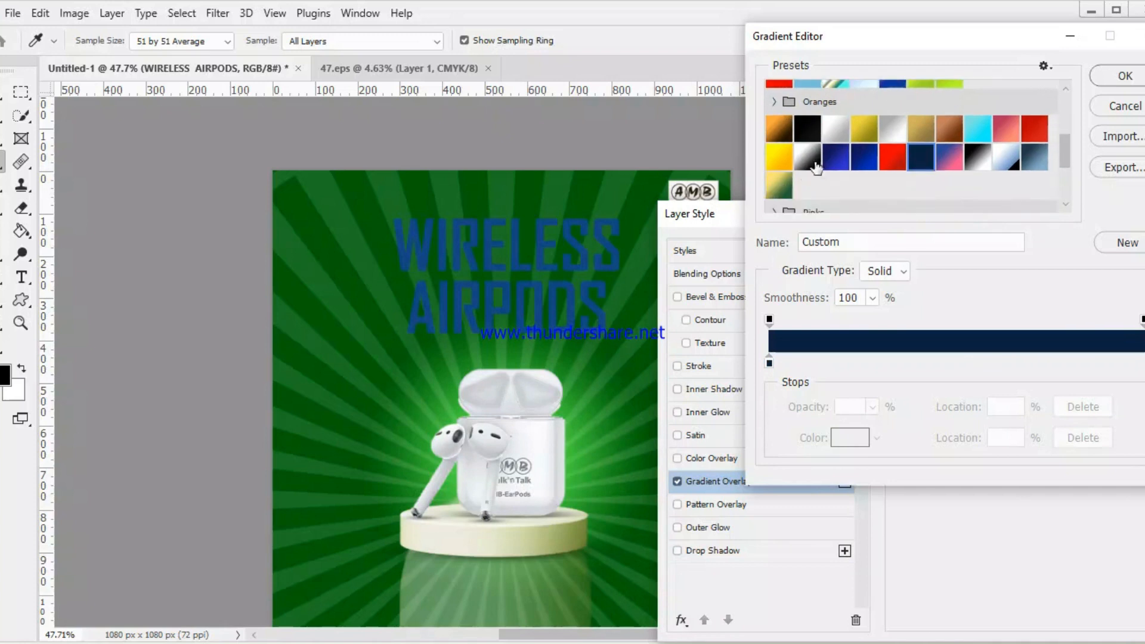
{"action": "left_click", "coordinate": [781, 179]}
{"action": "left_click", "coordinate": [782, 169]}
Try the bright green preset below Pinks and the dusty-rose and light-orange presets below Neutrals on the heading
{"action": "scroll", "coordinate": [782, 161], "scroll_direction": "down", "scroll_amount": 3}
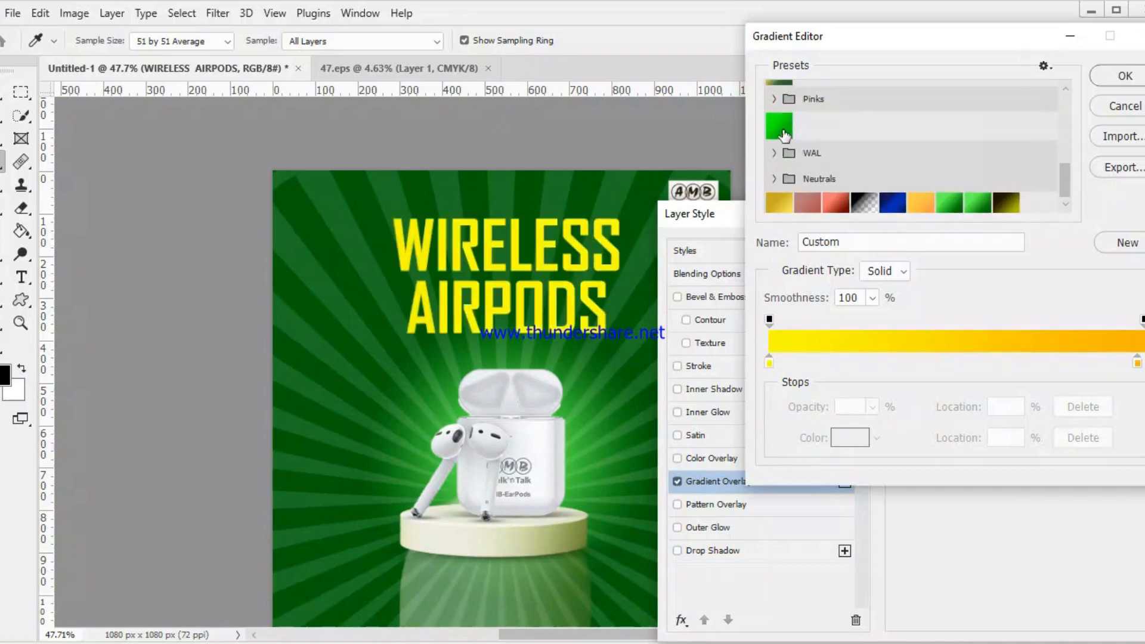
{"action": "left_click", "coordinate": [783, 126]}
{"action": "left_click", "coordinate": [808, 199]}
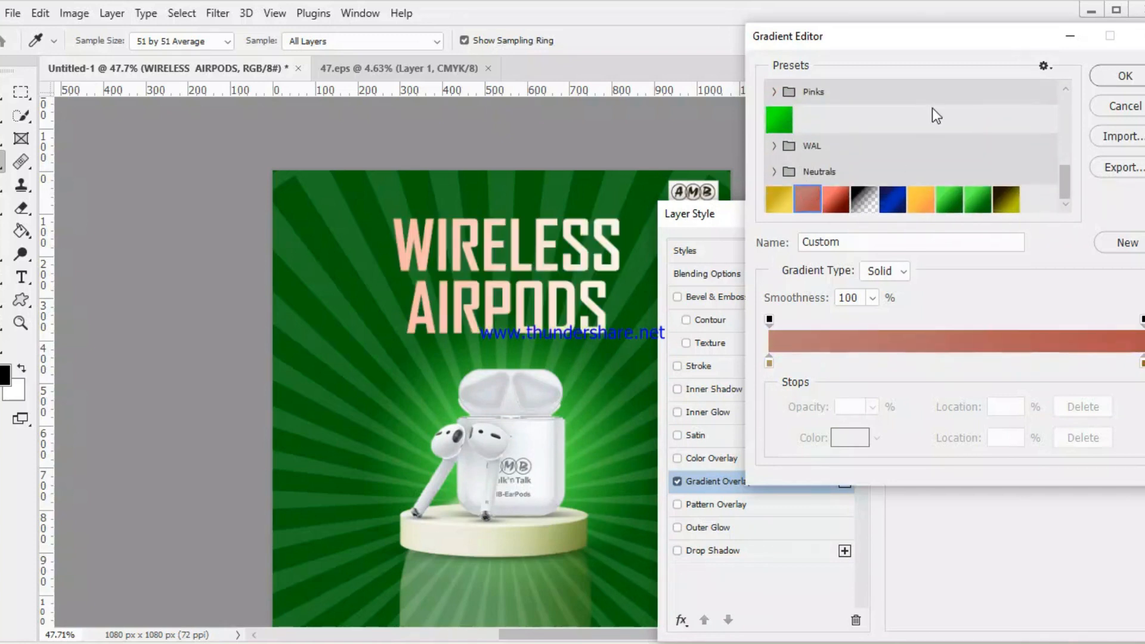
{"action": "mouse_move", "coordinate": [1060, 189]}
{"action": "left_mouse_down"}
{"action": "mouse_move", "coordinate": [1055, 164]}
{"action": "mouse_move", "coordinate": [1060, 188]}
{"action": "left_mouse_up"}
{"action": "left_click", "coordinate": [921, 199]}
Compare the golden, yellow, teal, red, light-blue and olive presets below the Greens group on the heading
{"action": "scroll", "coordinate": [909, 124], "scroll_direction": "up", "scroll_amount": 6}
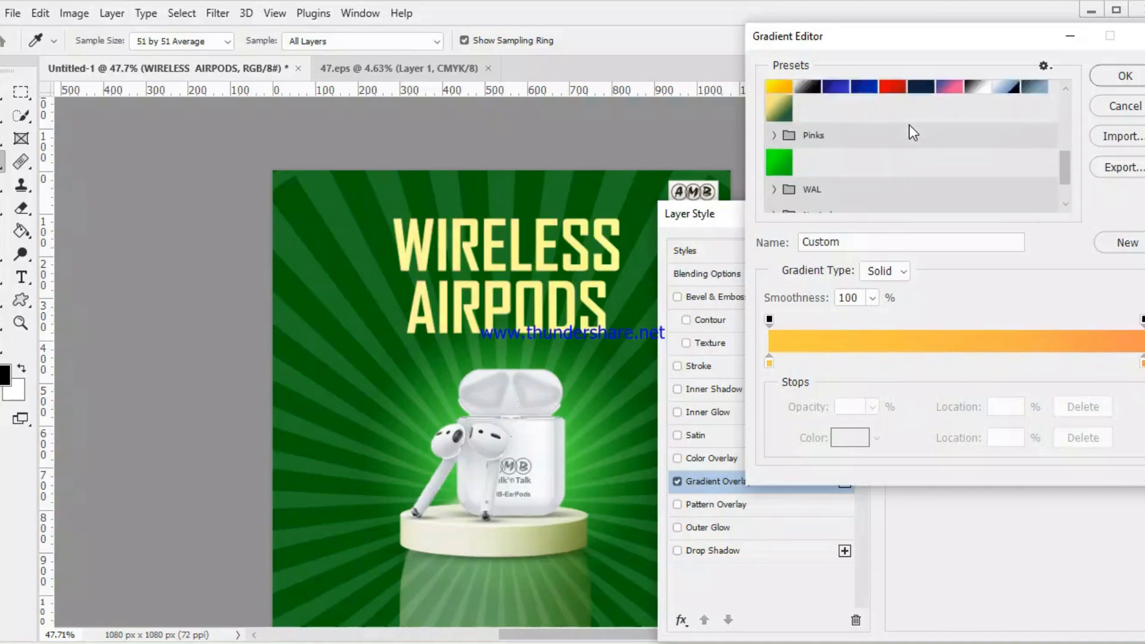
{"action": "left_click", "coordinate": [812, 152]}
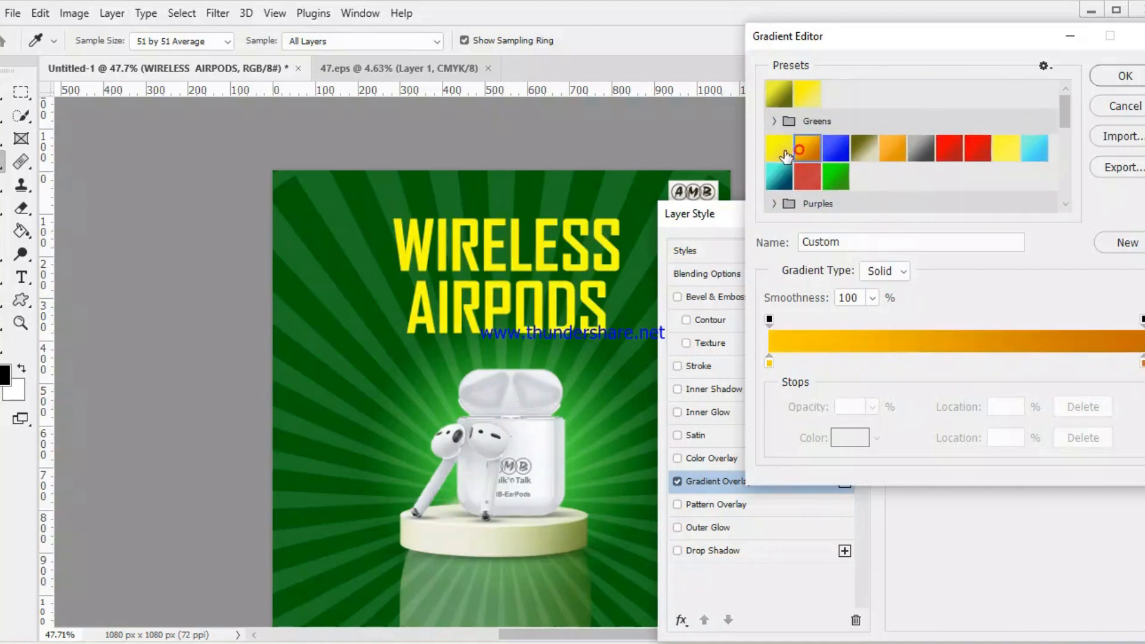
{"action": "left_click", "coordinate": [779, 148]}
{"action": "left_click", "coordinate": [786, 178]}
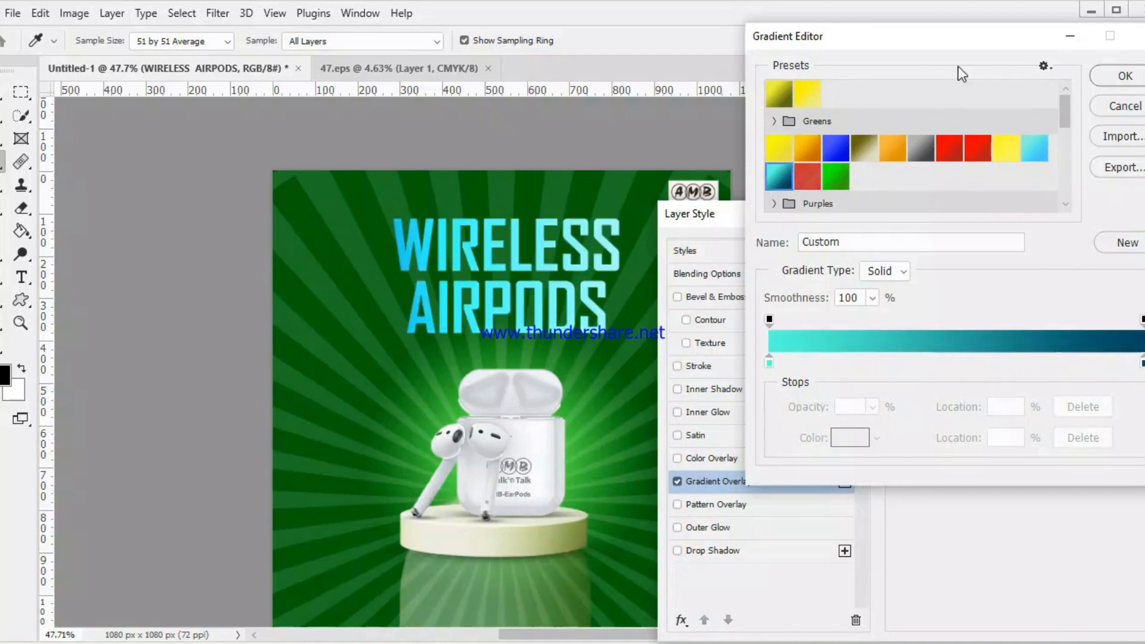
{"action": "left_click", "coordinate": [977, 154]}
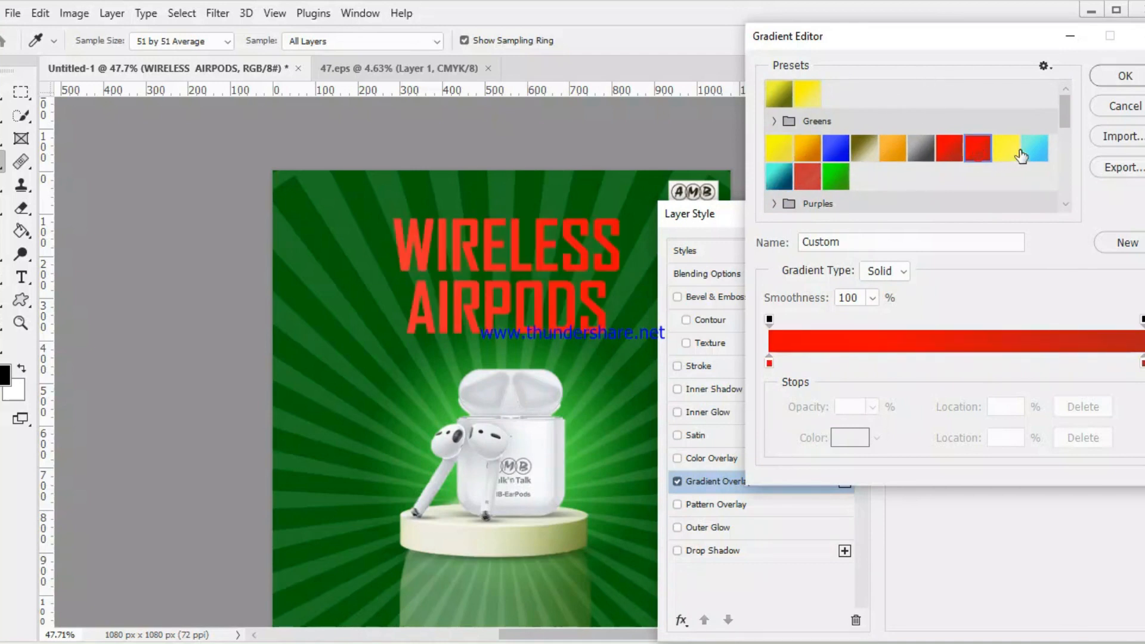
{"action": "left_click", "coordinate": [1032, 148]}
{"action": "left_click", "coordinate": [864, 148]}
{"action": "left_click", "coordinate": [822, 146]}
{"action": "left_click", "coordinate": [779, 149]}
{"action": "left_click", "coordinate": [807, 177]}
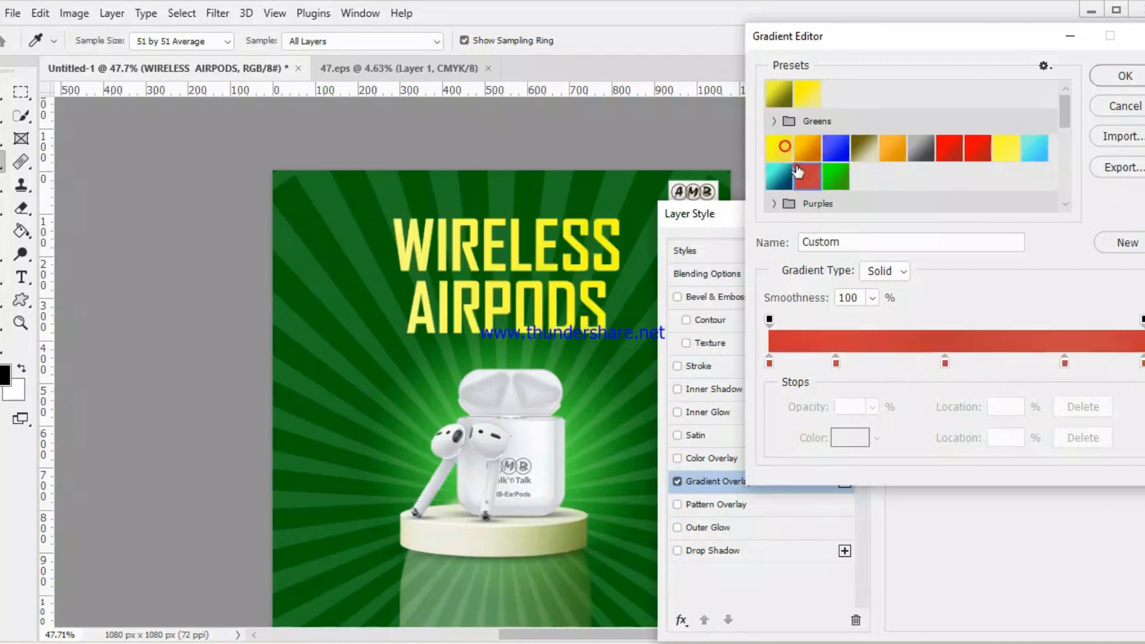
Apply the light-blue Green_01 gradient preset to the heading's overlay and accept the gradient
{"action": "left_click", "coordinate": [807, 147]}
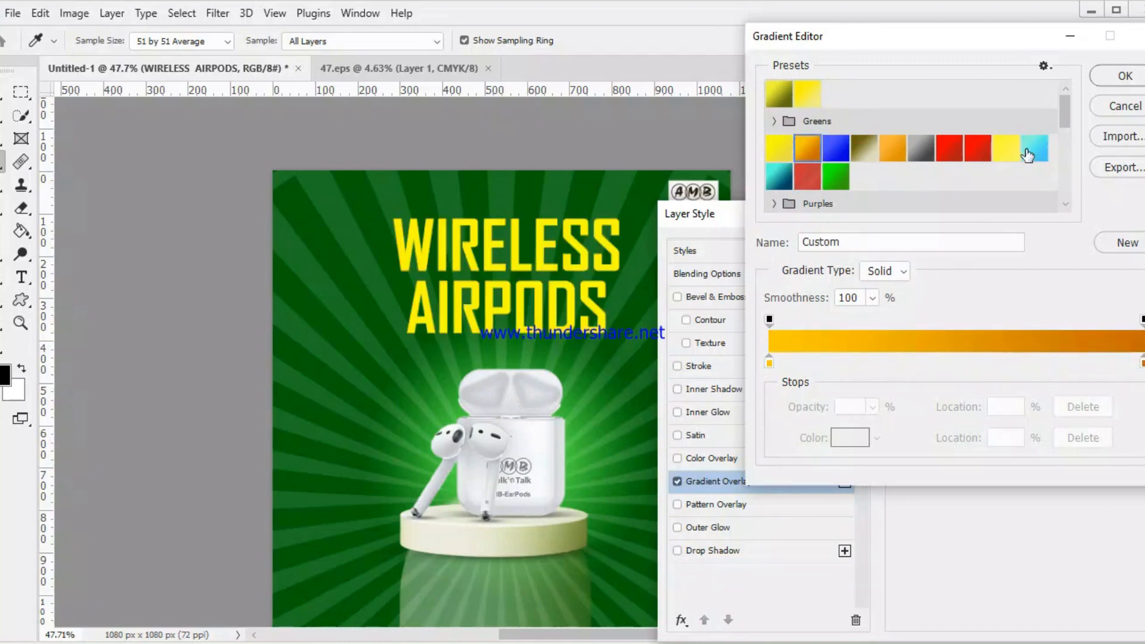
{"action": "left_click", "coordinate": [1025, 149]}
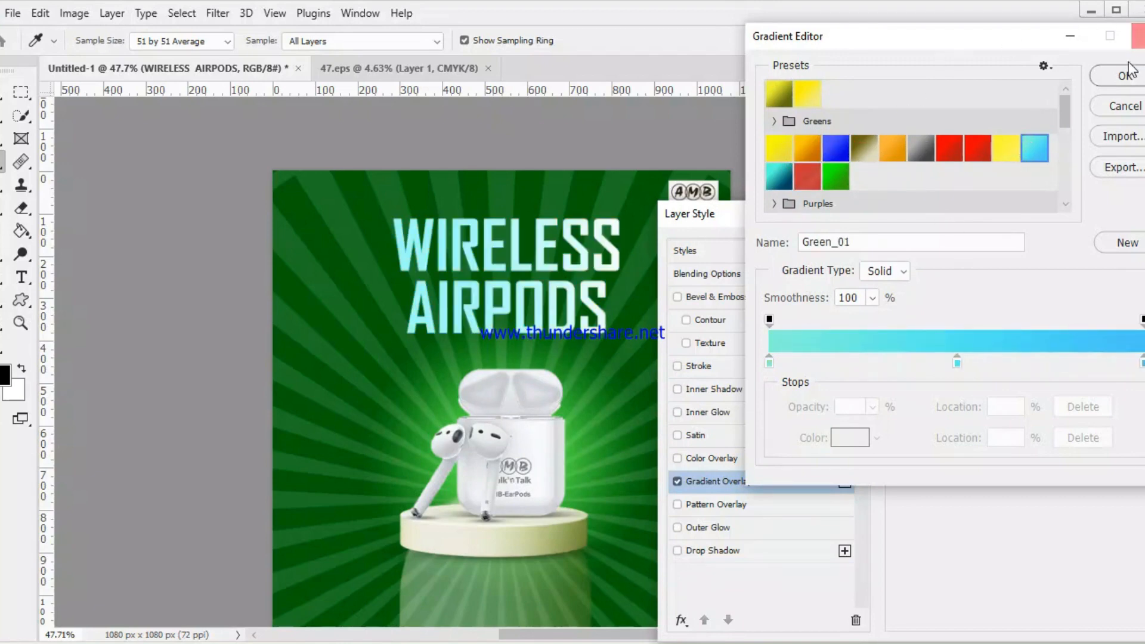
{"action": "left_click", "coordinate": [1126, 75]}
Enable a Drop Shadow on the WIRELESS AIRPODS heading and set its opacity to 34%
{"action": "left_click_drag", "start_coordinate": [798, 218], "coordinate": [854, 20]}
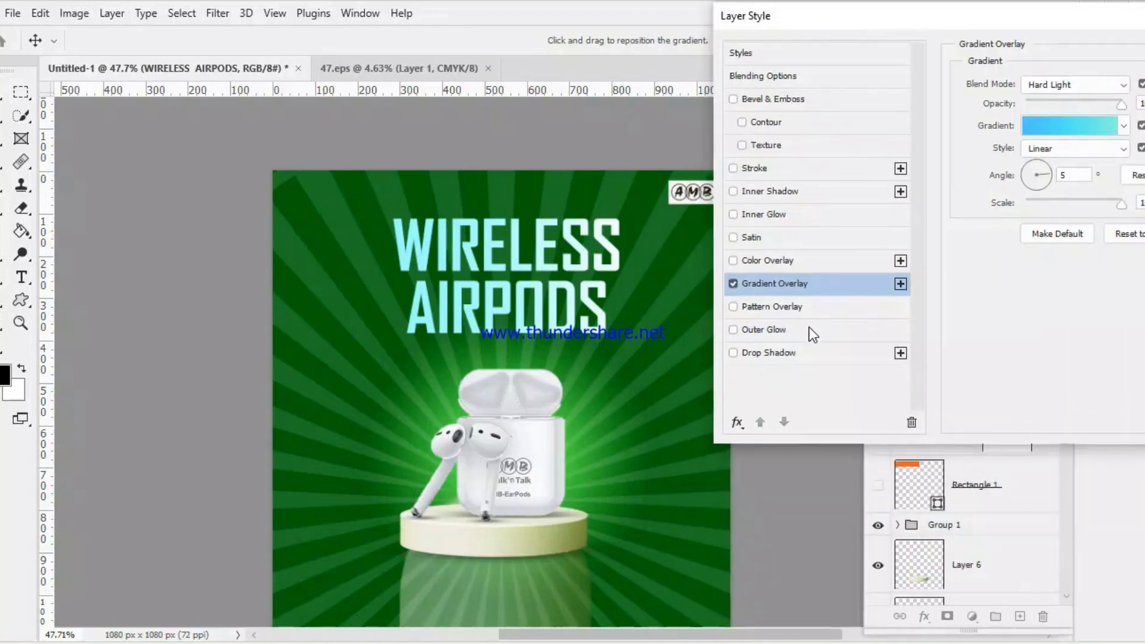
{"action": "left_click", "coordinate": [795, 353]}
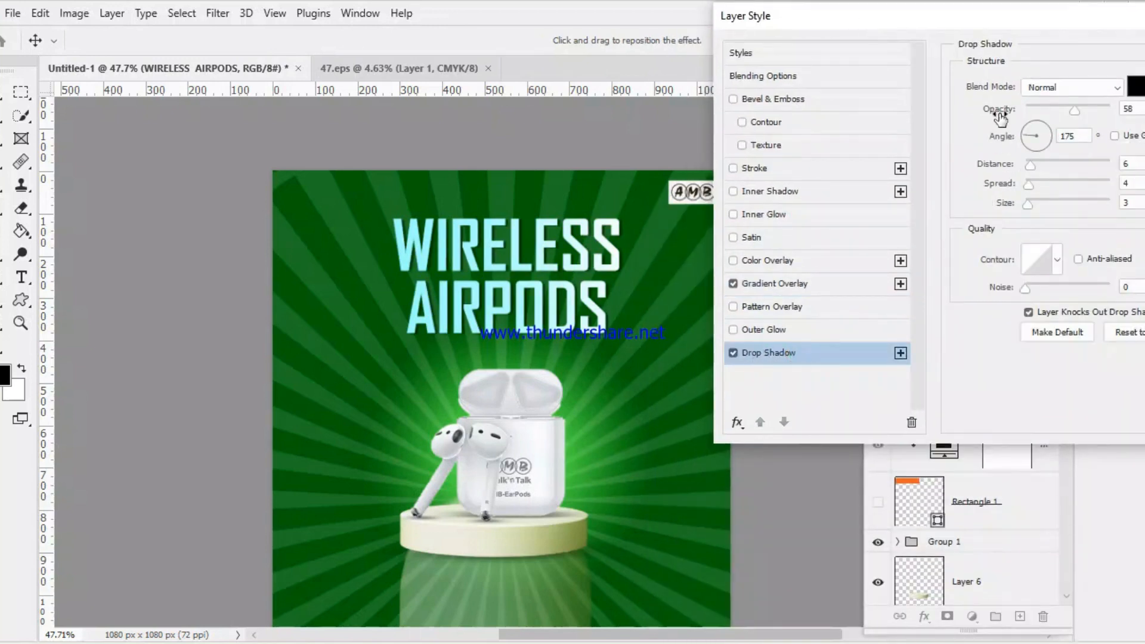
{"action": "left_click_drag", "start_coordinate": [1045, 111], "coordinate": [1054, 108]}
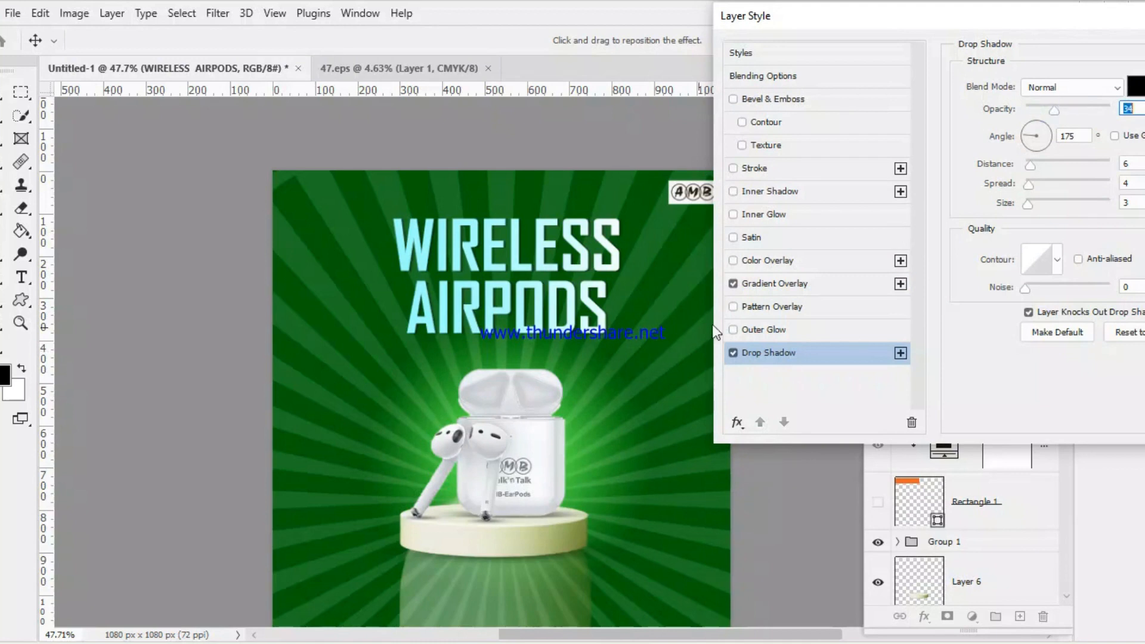
Try the Color Overlay and Inner Glow effects on the heading, turning each off again
{"action": "left_click", "coordinate": [733, 261]}
{"action": "left_click", "coordinate": [733, 261]}
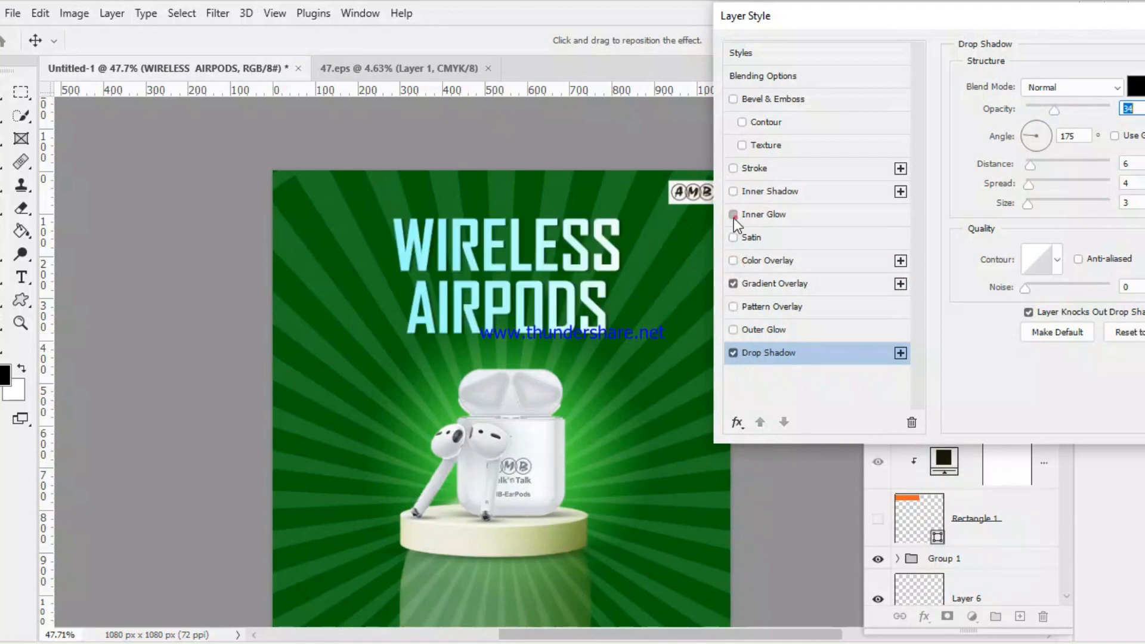
{"action": "left_click", "coordinate": [733, 216]}
{"action": "left_click", "coordinate": [734, 215]}
Enable a Stroke on the heading and try magenta, green and black as its colour
{"action": "left_click", "coordinate": [734, 169]}
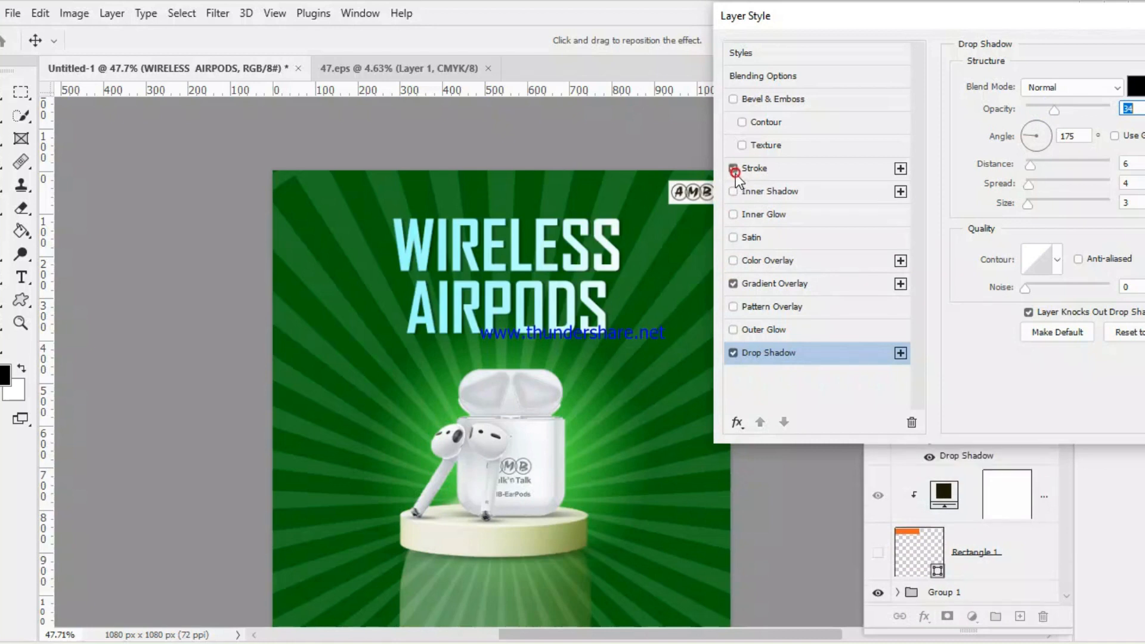
{"action": "left_click", "coordinate": [735, 173]}
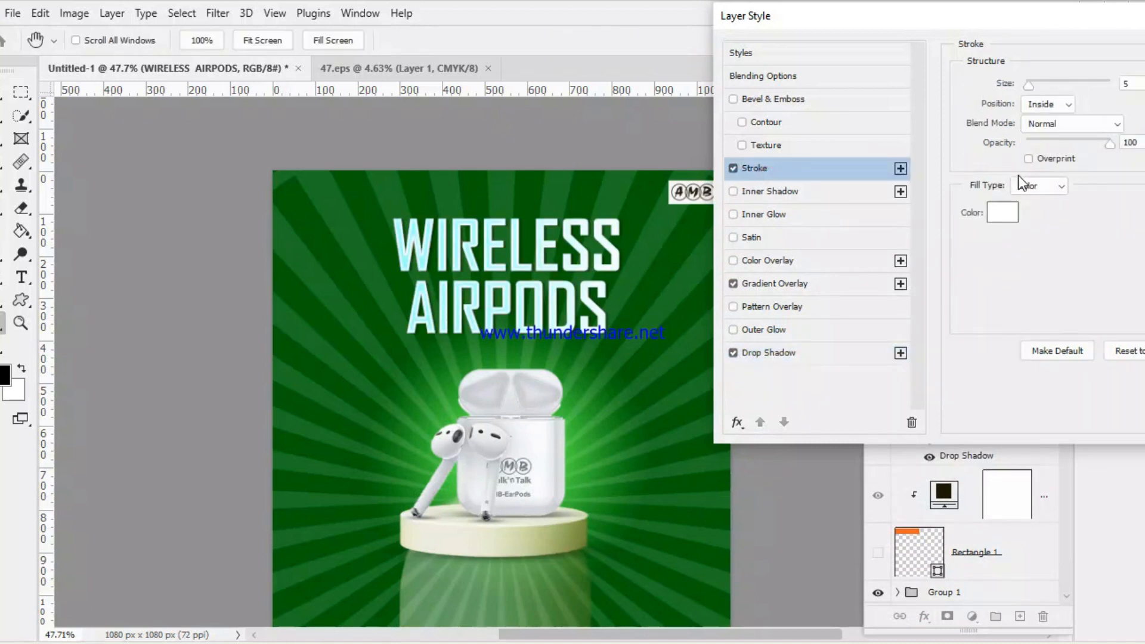
{"action": "left_click", "coordinate": [1002, 222]}
{"action": "left_click", "coordinate": [813, 221]}
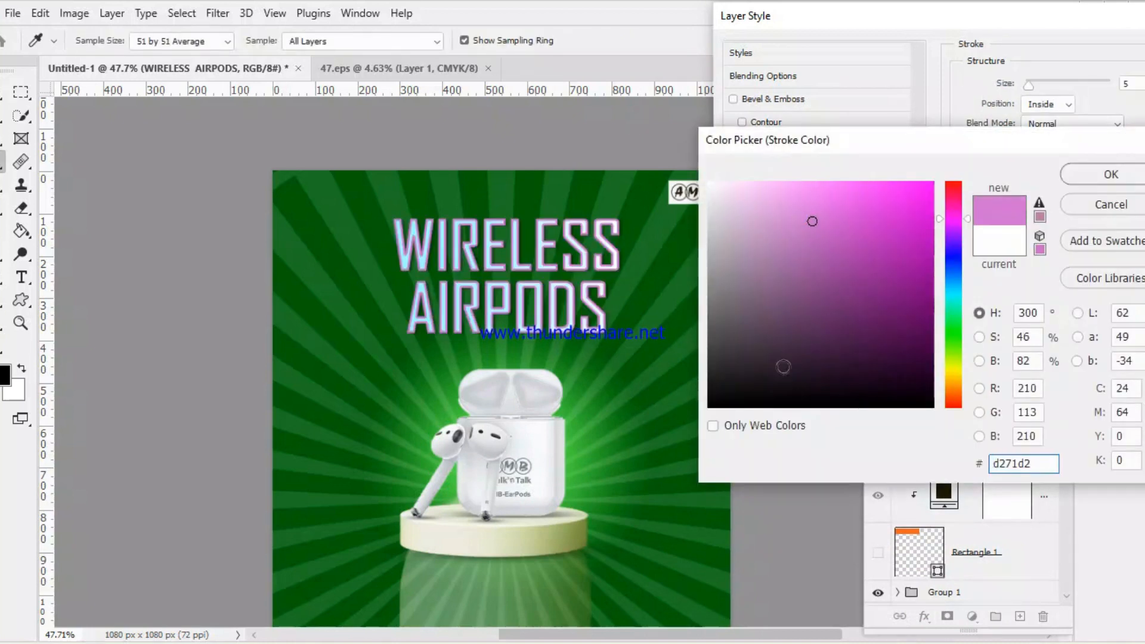
{"action": "left_click", "coordinate": [629, 420]}
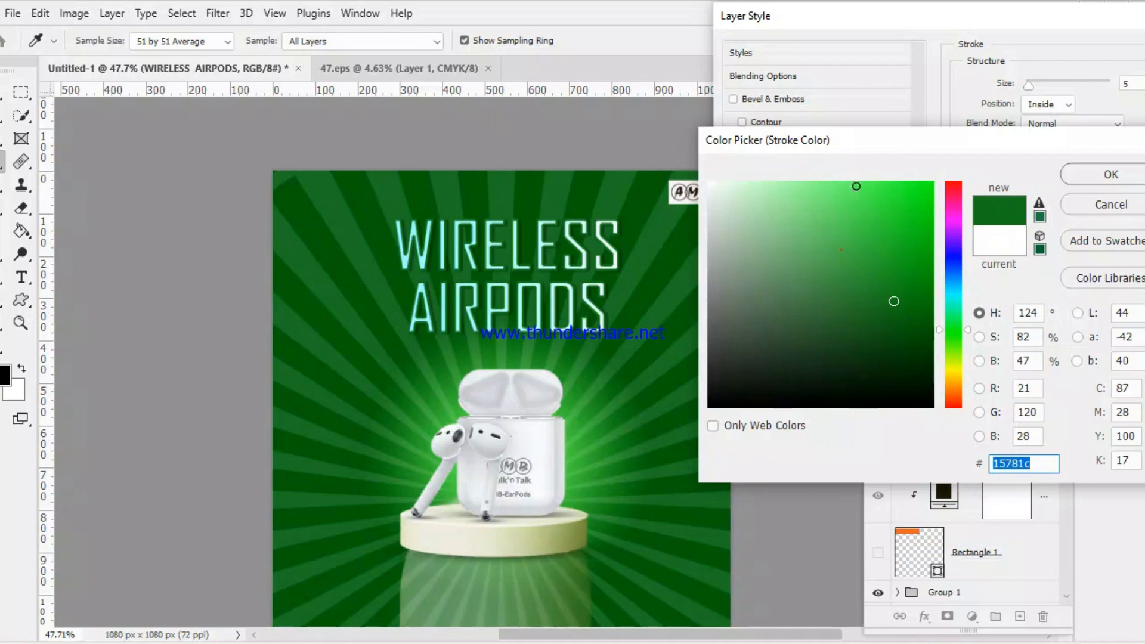
{"action": "mouse_move", "coordinate": [857, 183]}
{"action": "left_mouse_down"}
{"action": "mouse_move", "coordinate": [879, 312]}
{"action": "mouse_move", "coordinate": [871, 385]}
{"action": "mouse_move", "coordinate": [646, 416]}
{"action": "left_mouse_up"}
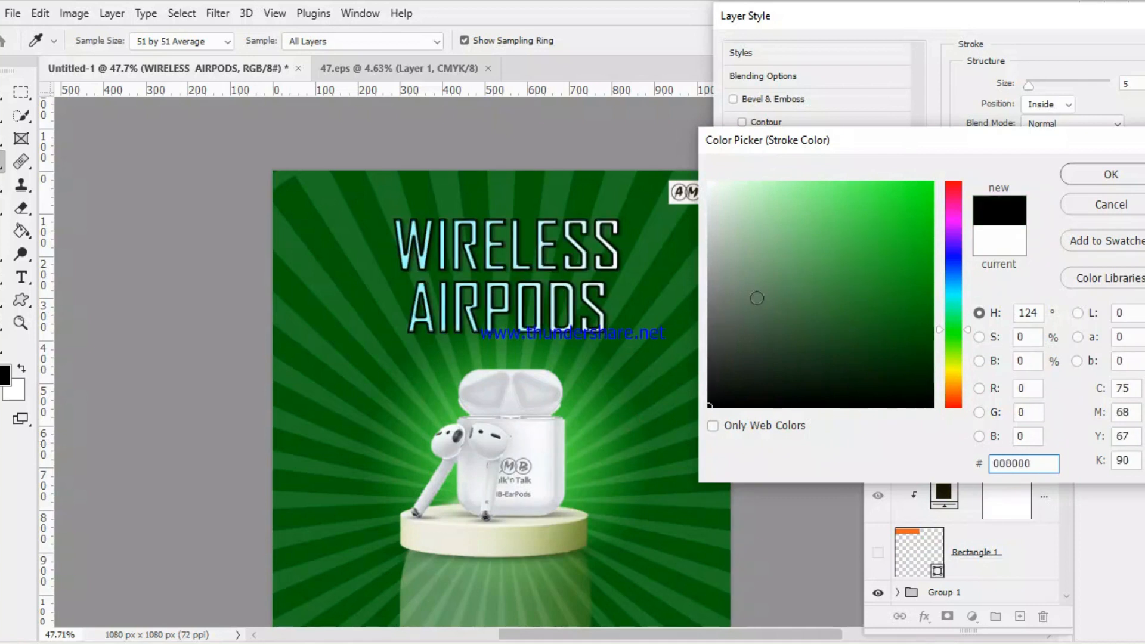
Set the heading's stroke colour to white (ffffff) and accept the colour
{"action": "left_click", "coordinate": [710, 183]}
{"action": "left_click", "coordinate": [954, 258]}
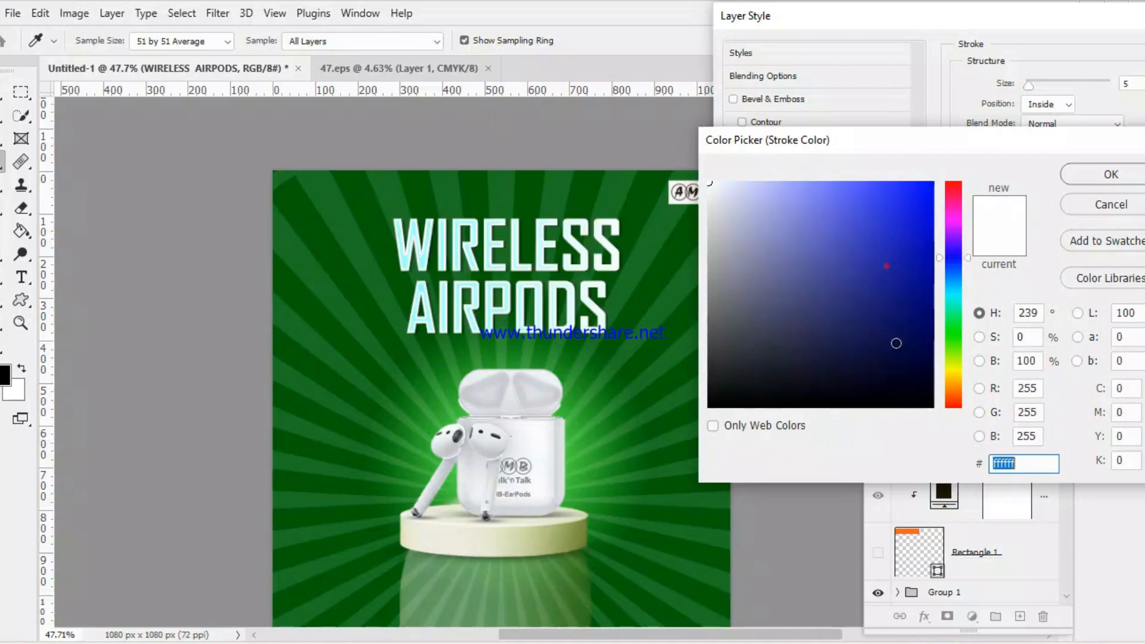
{"action": "mouse_move", "coordinate": [894, 343]}
{"action": "left_mouse_down"}
{"action": "mouse_move", "coordinate": [893, 304]}
{"action": "mouse_move", "coordinate": [769, 353]}
{"action": "mouse_move", "coordinate": [608, 138]}
{"action": "left_mouse_up"}
{"action": "left_click", "coordinate": [1108, 174]}
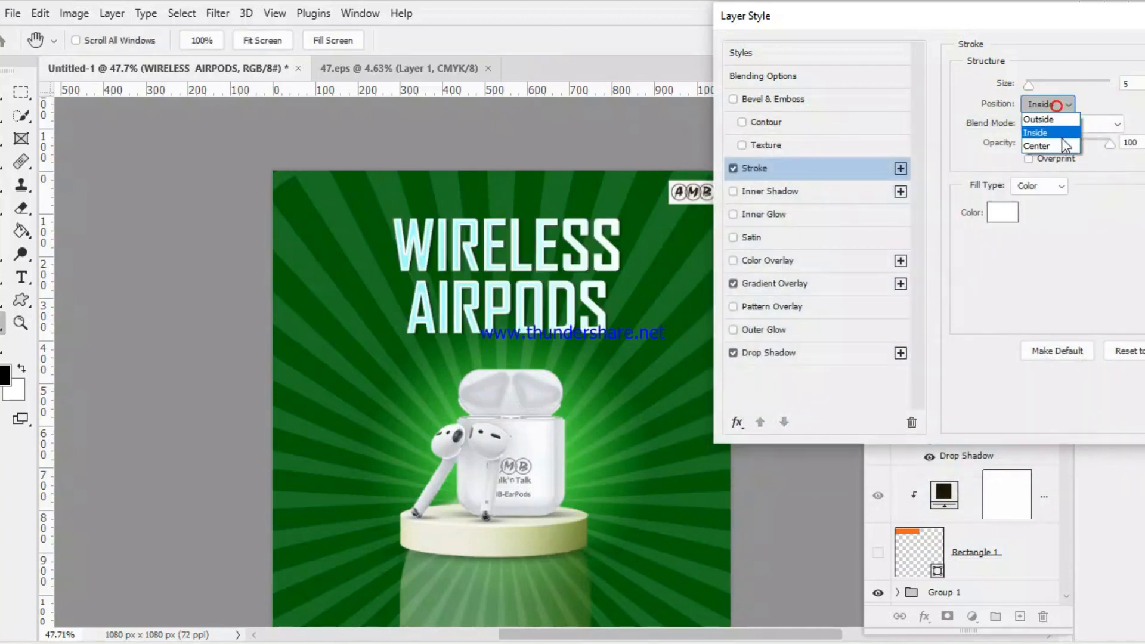
Try an Outside stroke of size 81 and Bevel & Emboss on the heading, leaving both disabled
{"action": "left_click", "coordinate": [1053, 121]}
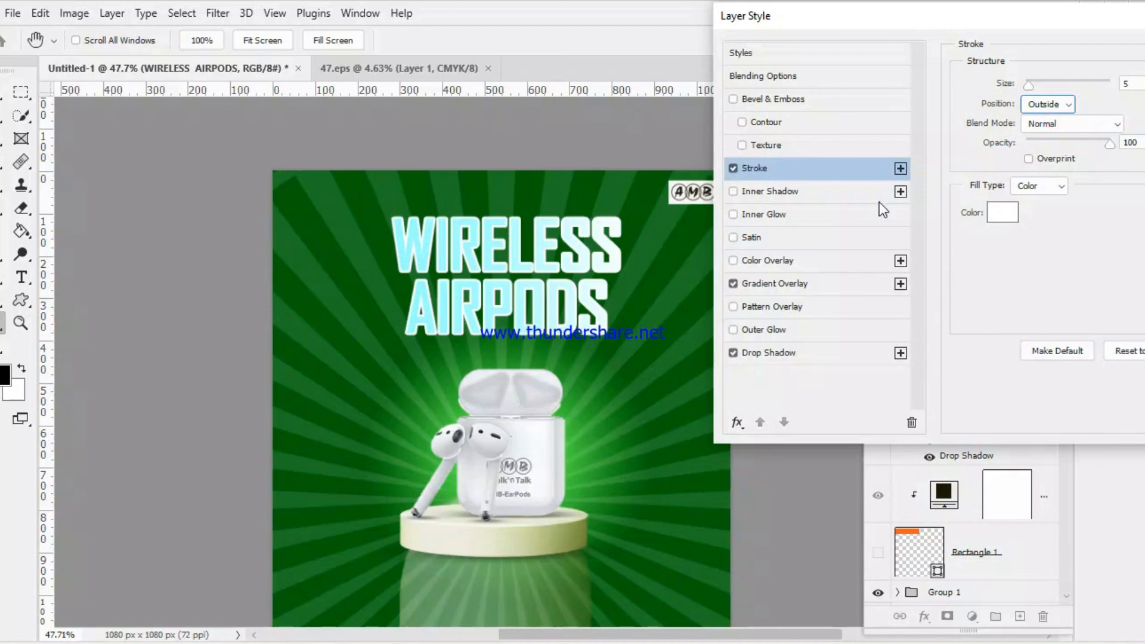
{"action": "left_click", "coordinate": [1058, 82]}
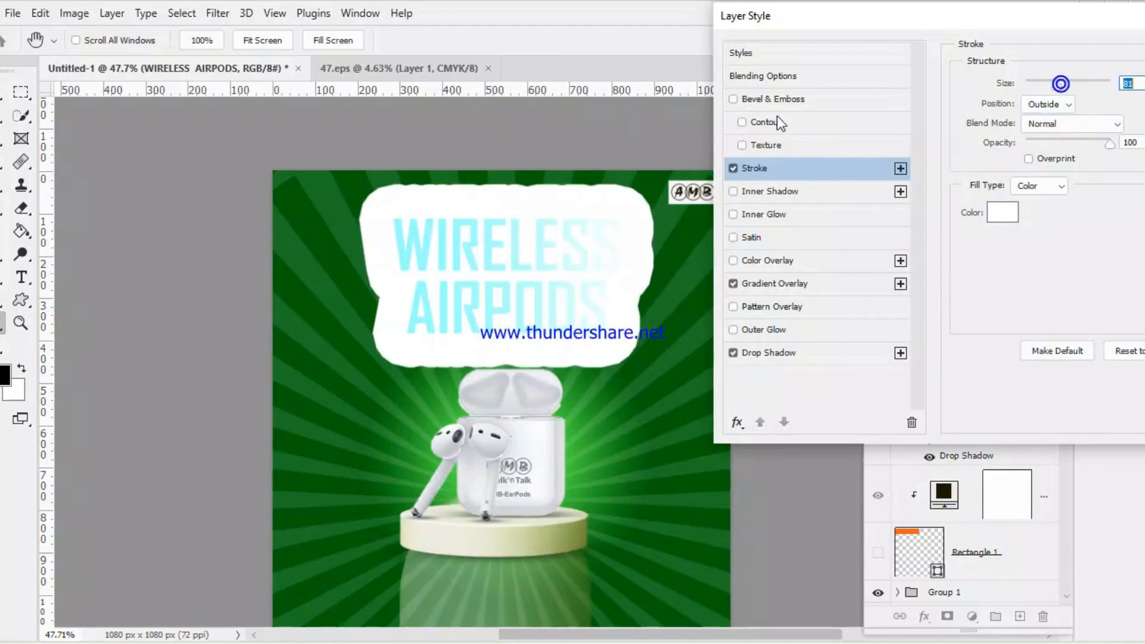
{"action": "left_click", "coordinate": [731, 169]}
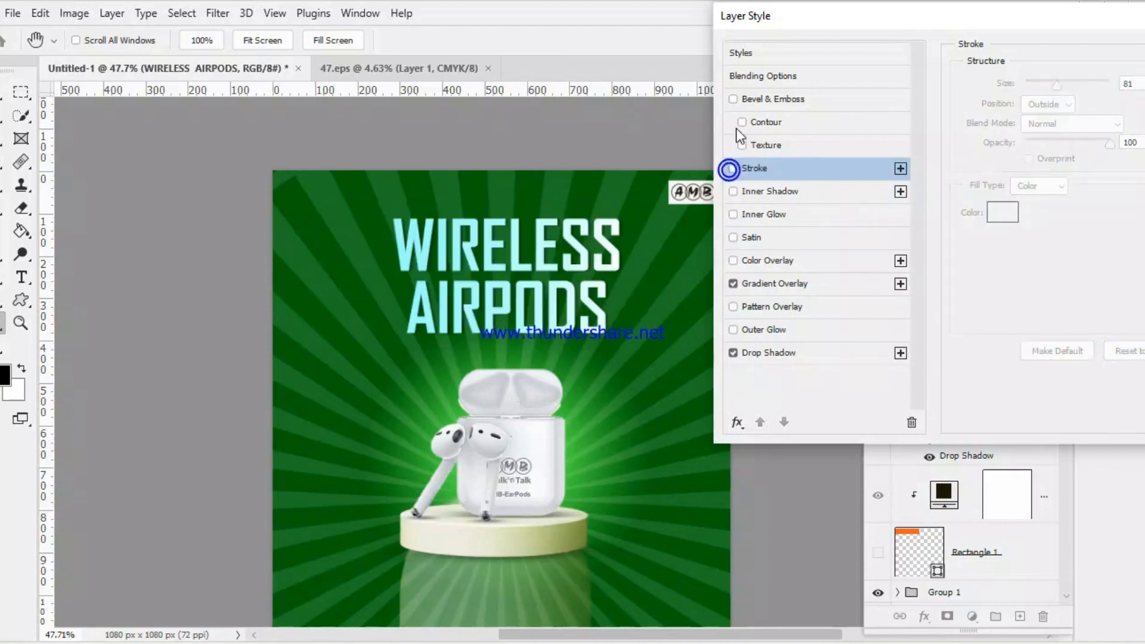
{"action": "left_click", "coordinate": [733, 98]}
{"action": "left_click", "coordinate": [734, 100]}
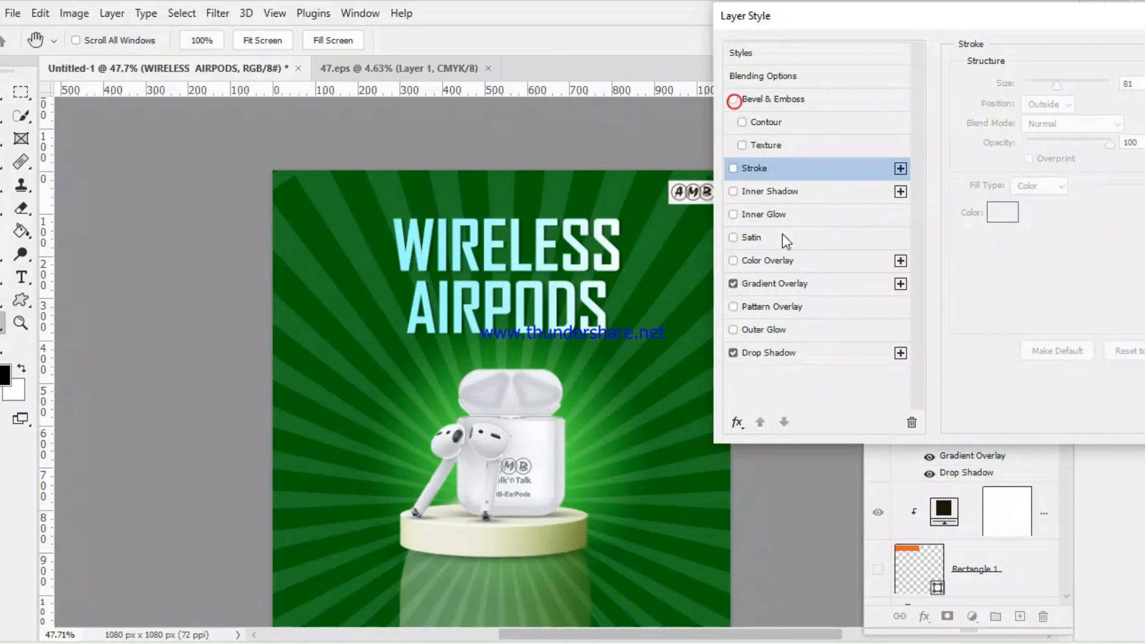
Turn off the heading's Drop Shadow and set its gradient overlay to Normal blend mode, Radial style and 103% scale
{"action": "left_click", "coordinate": [760, 285]}
{"action": "left_click", "coordinate": [735, 354]}
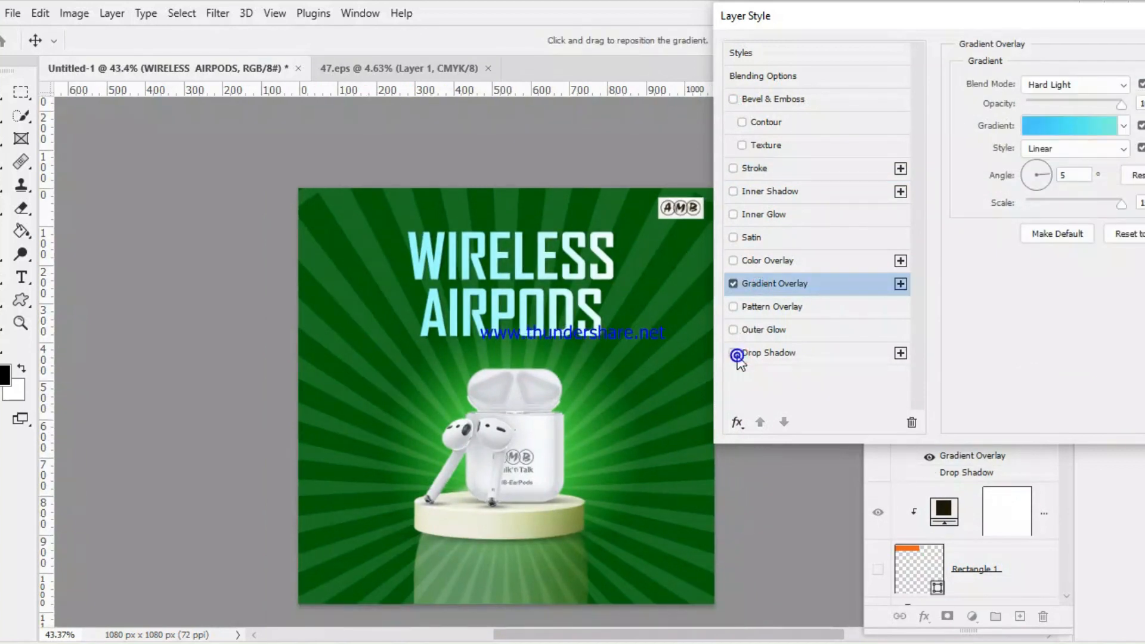
{"action": "left_click", "coordinate": [1077, 81]}
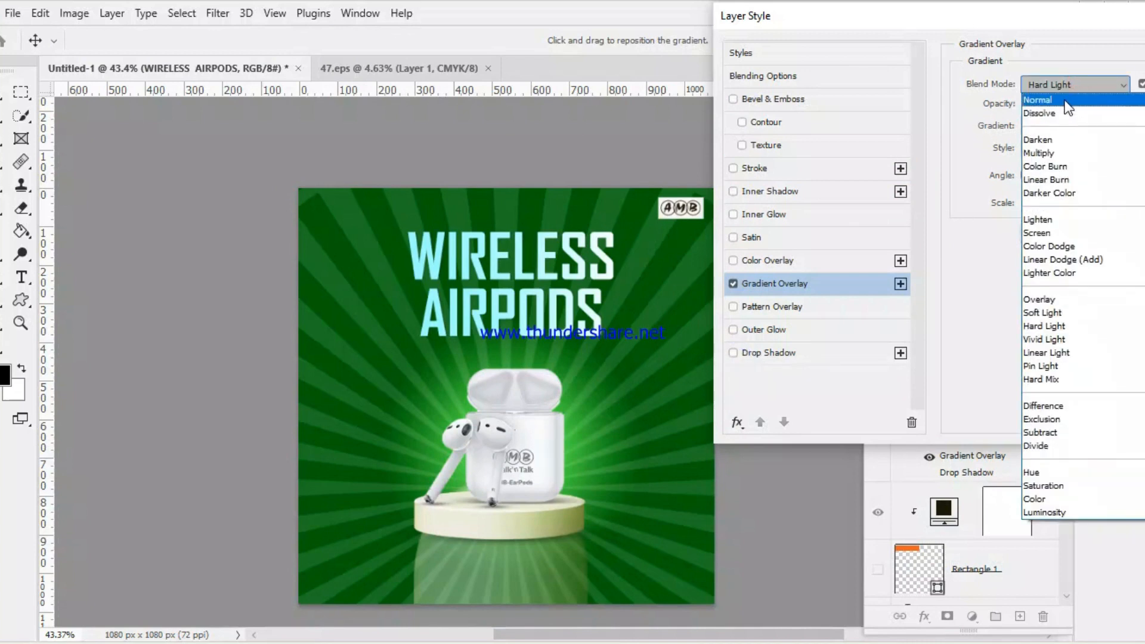
{"action": "left_click", "coordinate": [1066, 99]}
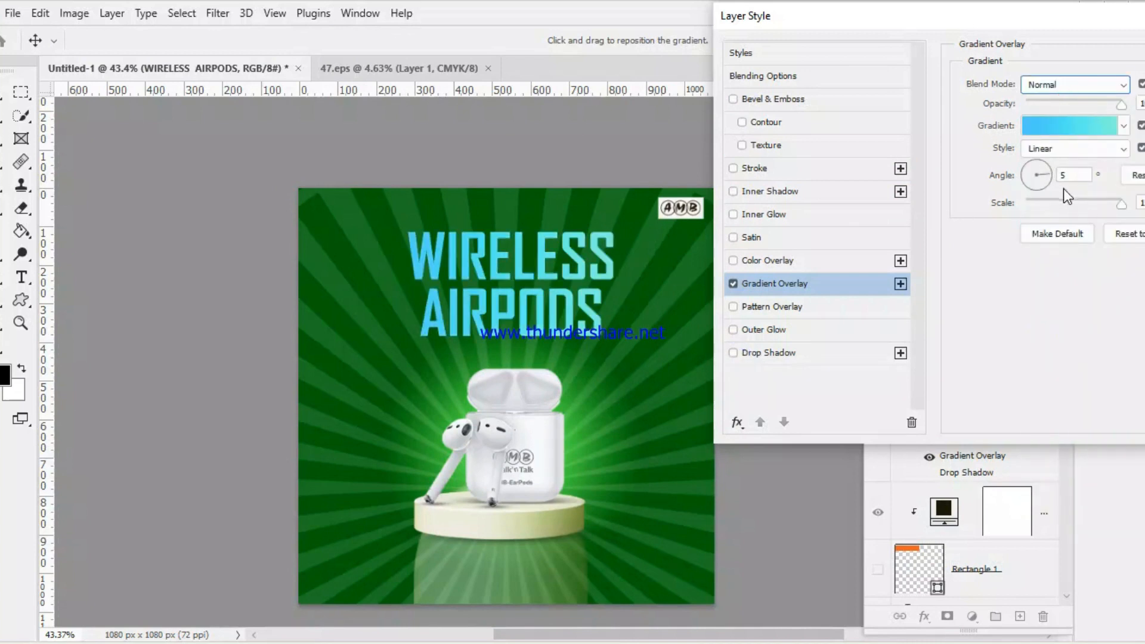
{"action": "left_click", "coordinate": [1073, 149]}
{"action": "left_click", "coordinate": [1065, 162]}
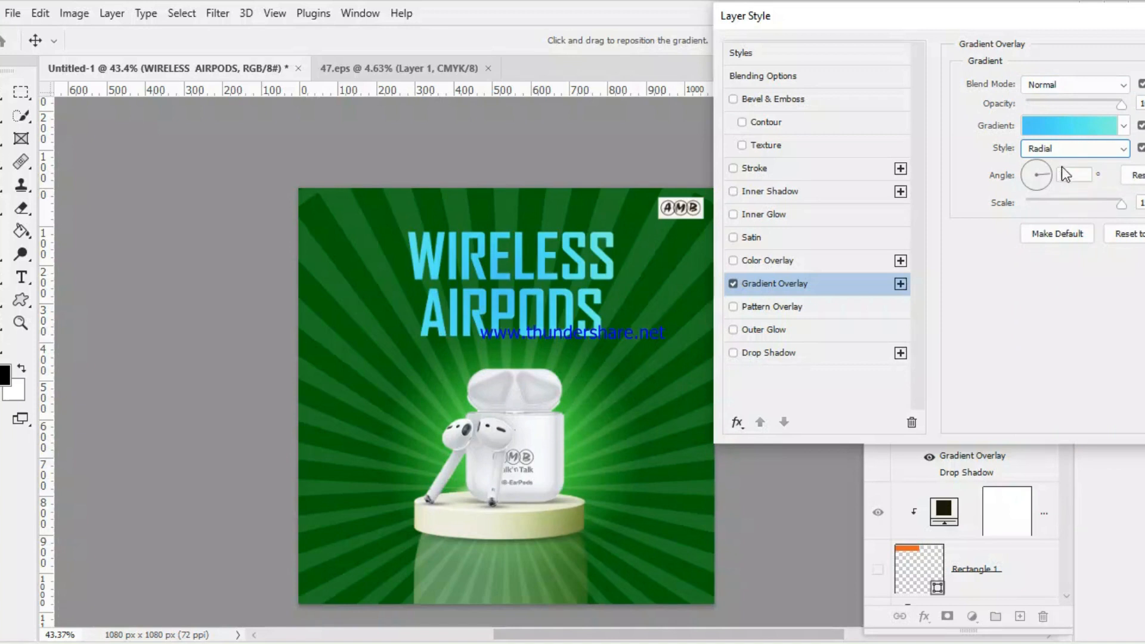
{"action": "mouse_move", "coordinate": [1079, 205]}
{"action": "left_mouse_down"}
{"action": "mouse_move", "coordinate": [1064, 202]}
{"action": "mouse_move", "coordinate": [1089, 200]}
{"action": "left_mouse_up"}
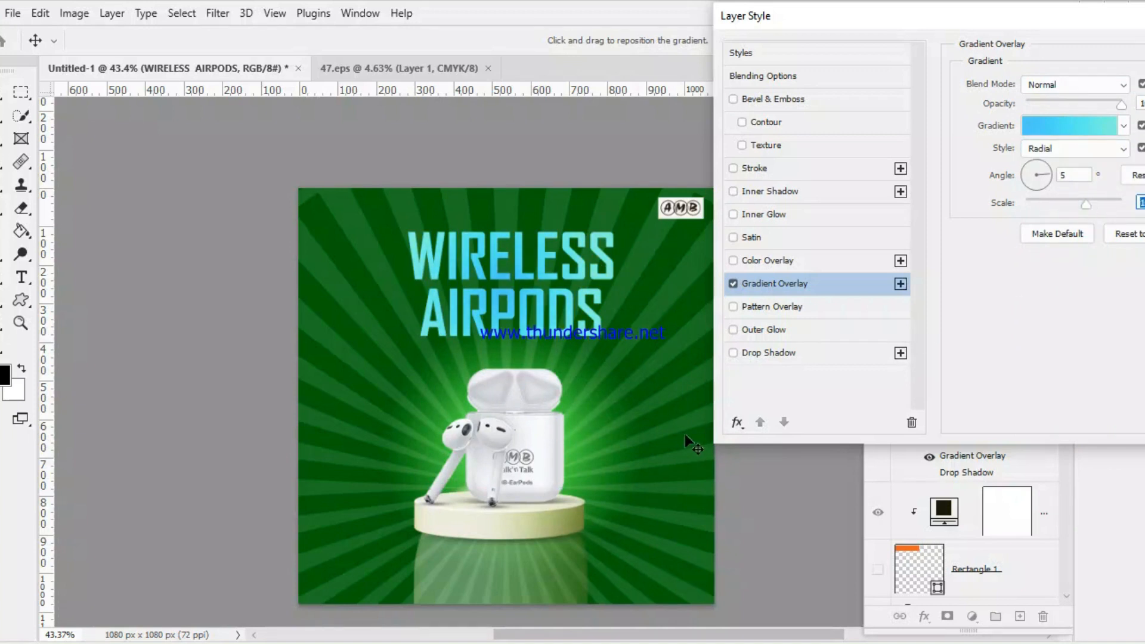
Turn the heading's Drop Shadow back on and apply the layer style
{"action": "left_click", "coordinate": [745, 352]}
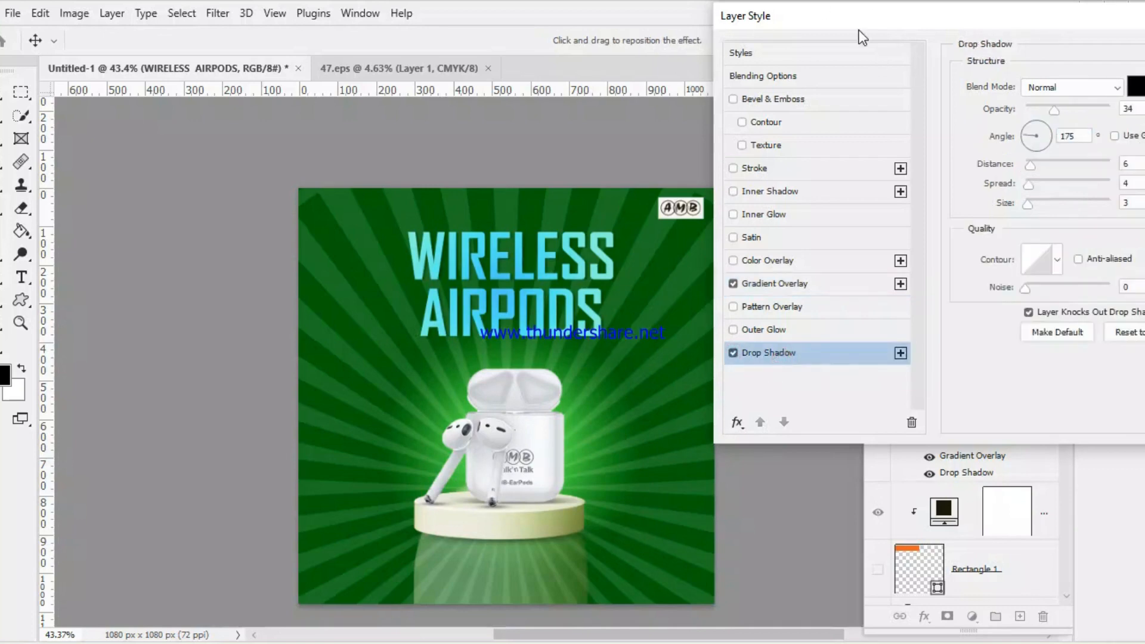
{"action": "left_click_drag", "start_coordinate": [862, 22], "coordinate": [429, 76]}
{"action": "left_click", "coordinate": [881, 107]}
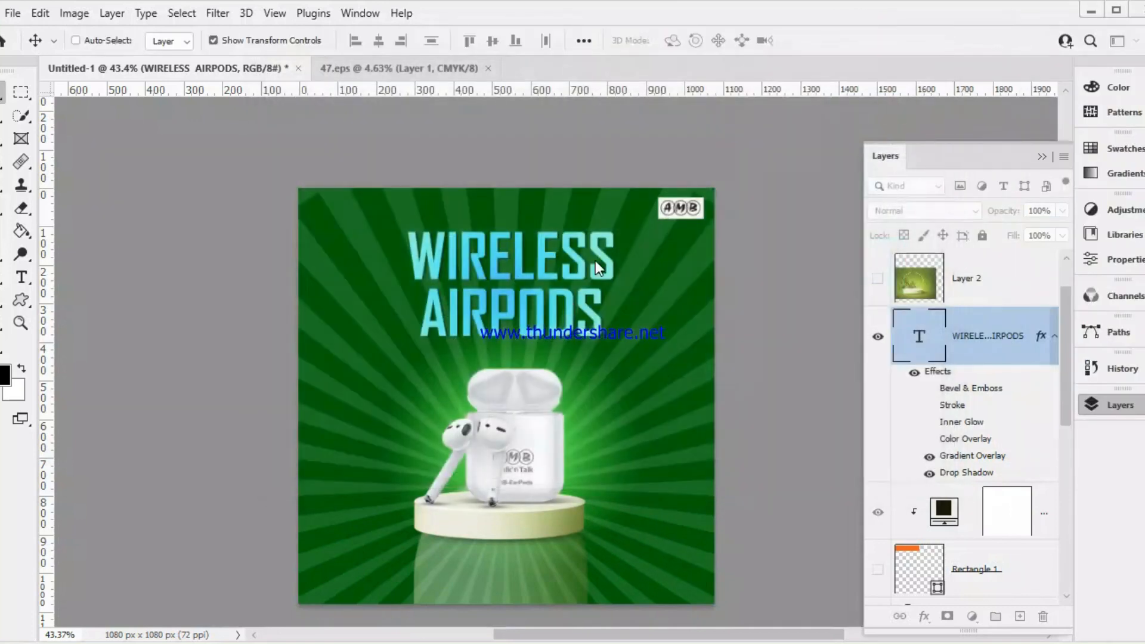
{"action": "scroll", "coordinate": [595, 260], "scroll_direction": "up", "scroll_amount": 3}
{"action": "scroll", "coordinate": [935, 463], "scroll_direction": "down", "scroll_amount": 5}
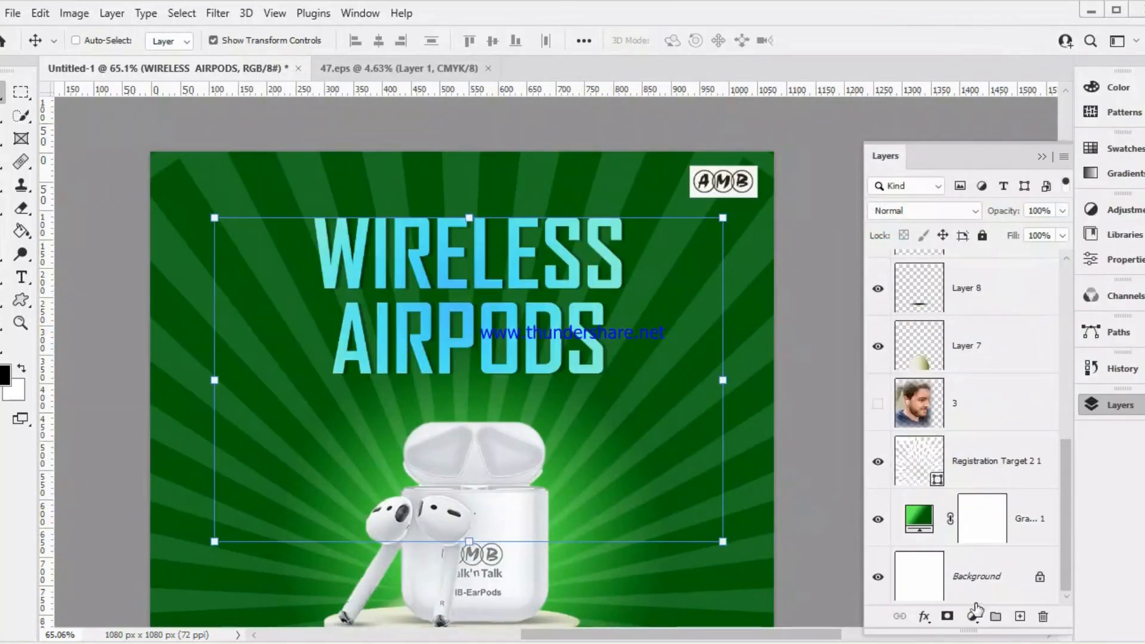
{"action": "left_click", "coordinate": [980, 598]}
{"action": "scroll", "coordinate": [656, 332], "scroll_direction": "down", "scroll_amount": 3}
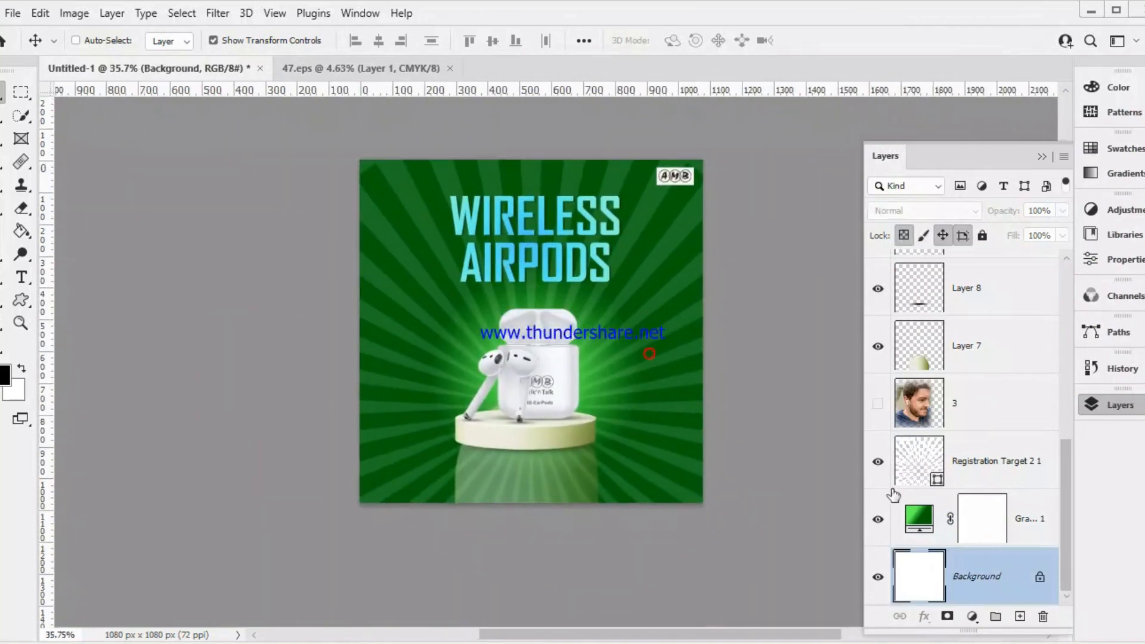
Recolour the dark stop of the background's radial gradient fill to a deeper green (023006) and apply the fill
{"action": "double_click", "coordinate": [910, 524]}
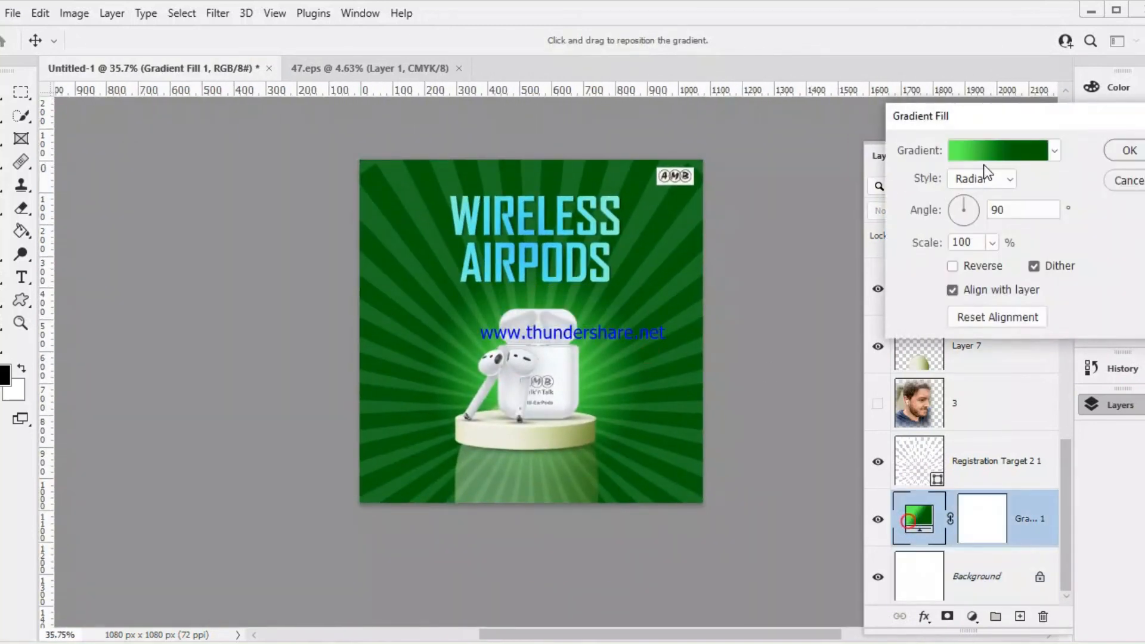
{"action": "left_click", "coordinate": [1008, 150]}
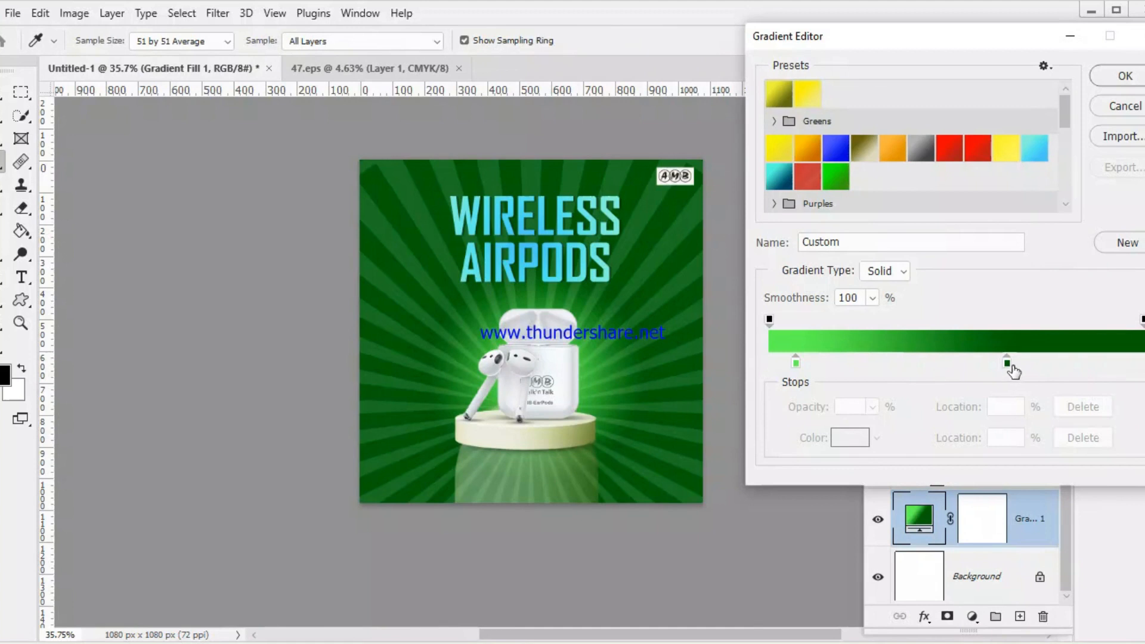
{"action": "double_click", "coordinate": [1007, 363]}
{"action": "mouse_move", "coordinate": [918, 360]}
{"action": "left_mouse_down"}
{"action": "mouse_move", "coordinate": [916, 310]}
{"action": "mouse_move", "coordinate": [927, 371]}
{"action": "left_mouse_up"}
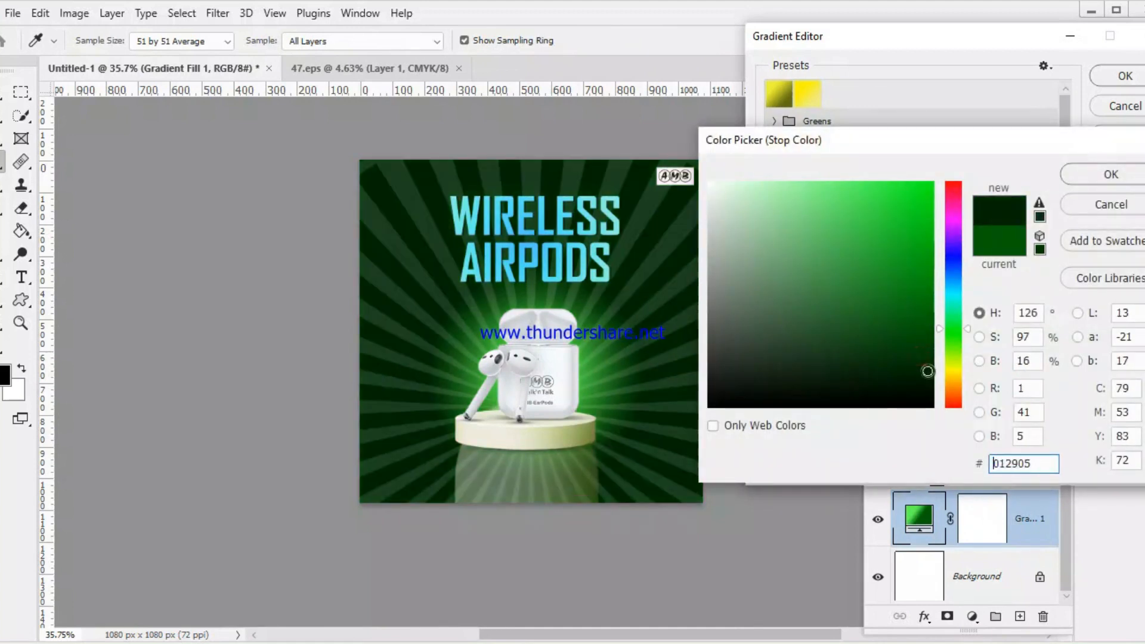
{"action": "left_click", "coordinate": [919, 366]}
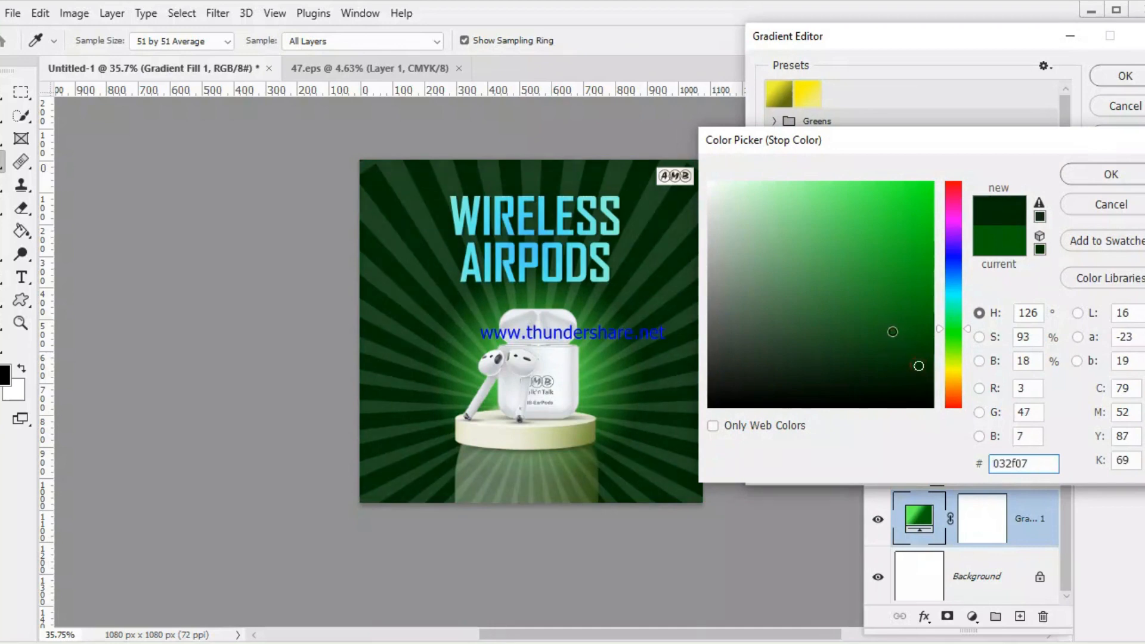
{"action": "left_click", "coordinate": [893, 332]}
{"action": "left_click", "coordinate": [925, 365]}
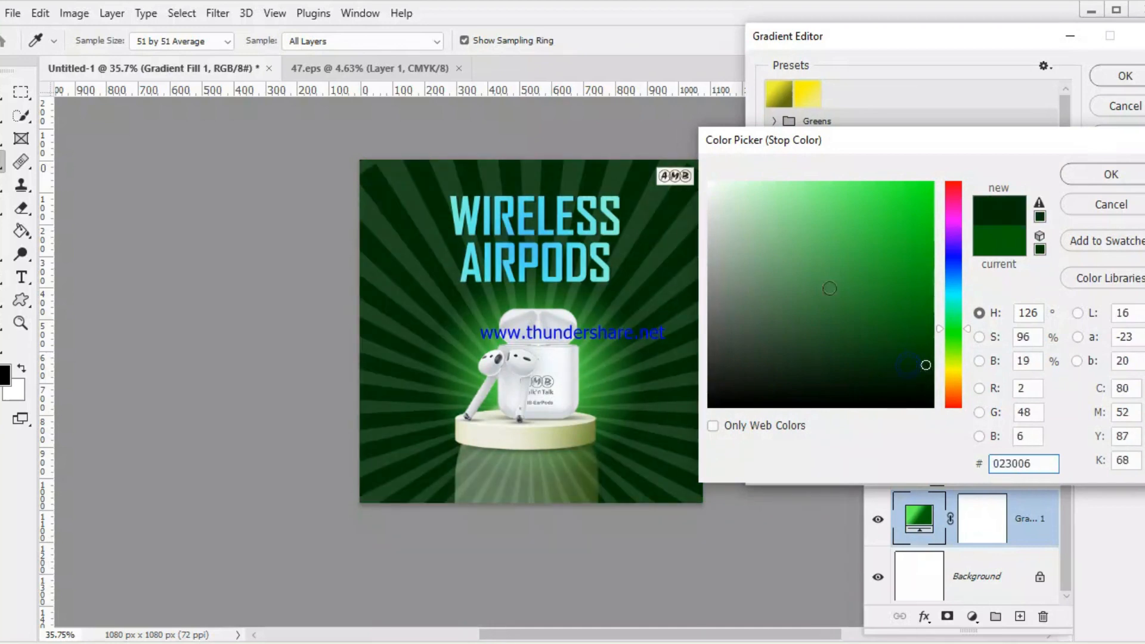
{"action": "left_click", "coordinate": [1110, 174]}
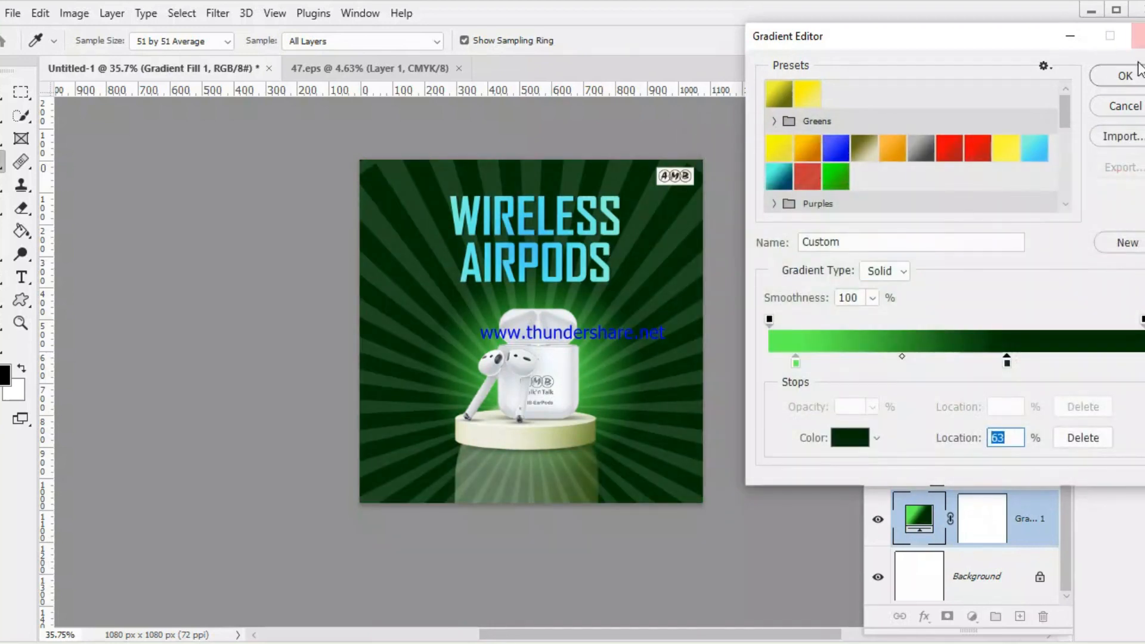
{"action": "key", "text": "Return"}
{"action": "scroll", "coordinate": [689, 336], "scroll_direction": "up", "scroll_amount": 3}
{"action": "left_click_drag", "start_coordinate": [642, 255], "coordinate": [665, 247]}
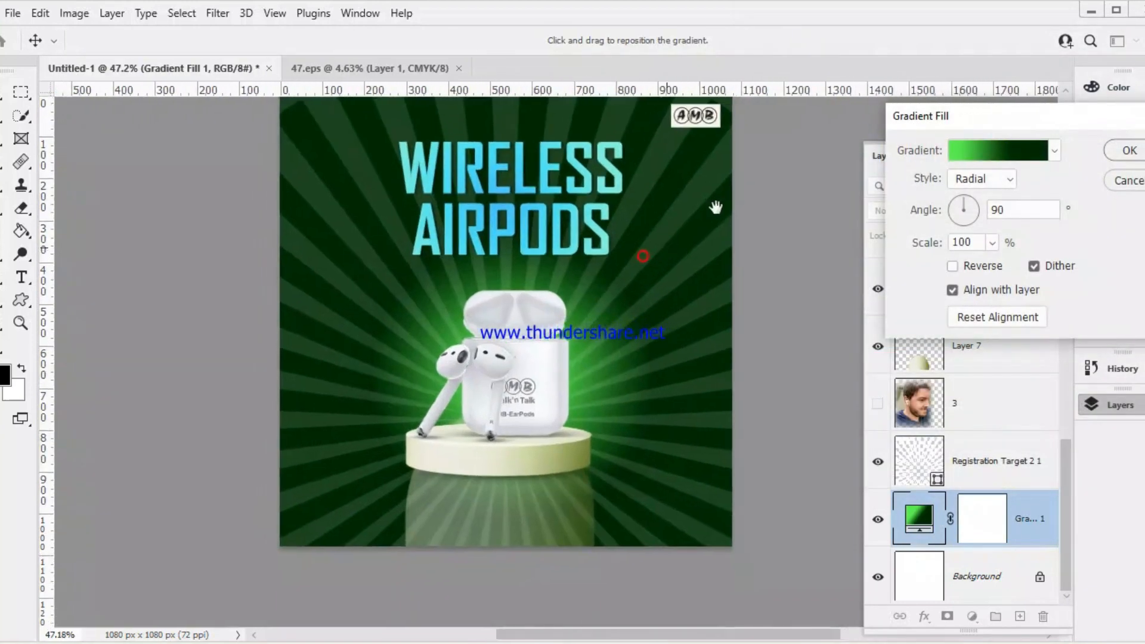
{"action": "left_click_drag", "start_coordinate": [716, 208], "coordinate": [731, 247]}
{"action": "left_click", "coordinate": [1130, 150]}
Lower the opacity of the Registration Target 2 1 sunburst layer below 12%, then select the Background layer
{"action": "left_click", "coordinate": [1004, 467]}
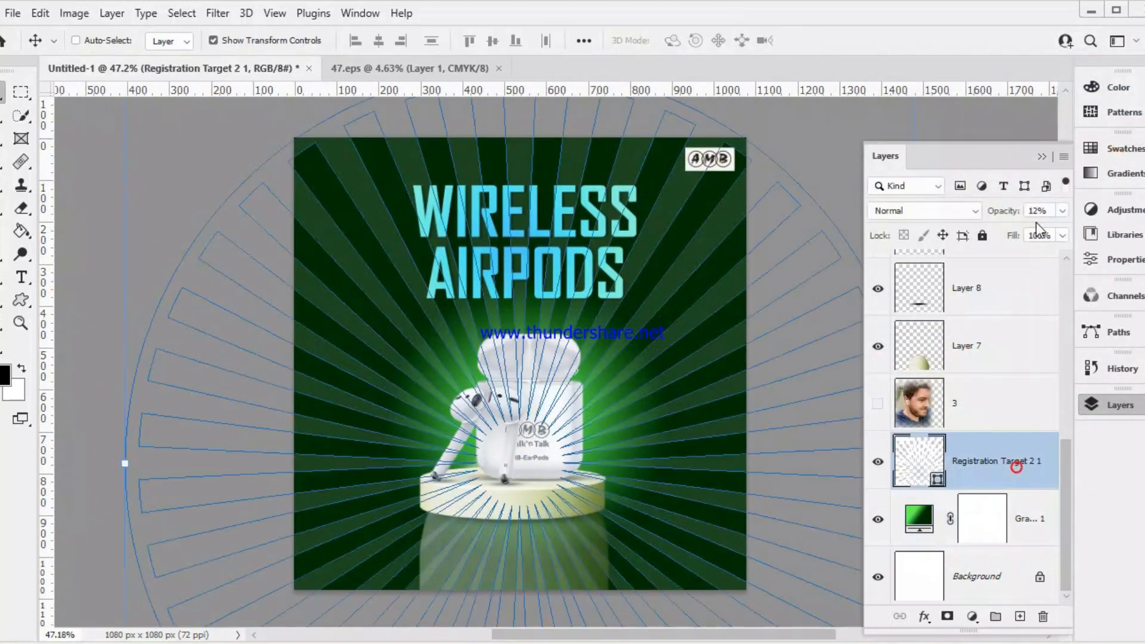
{"action": "left_click_drag", "start_coordinate": [1006, 218], "coordinate": [1004, 218]}
{"action": "left_click_drag", "start_coordinate": [1000, 220], "coordinate": [1003, 219]}
{"action": "left_click", "coordinate": [986, 579]}
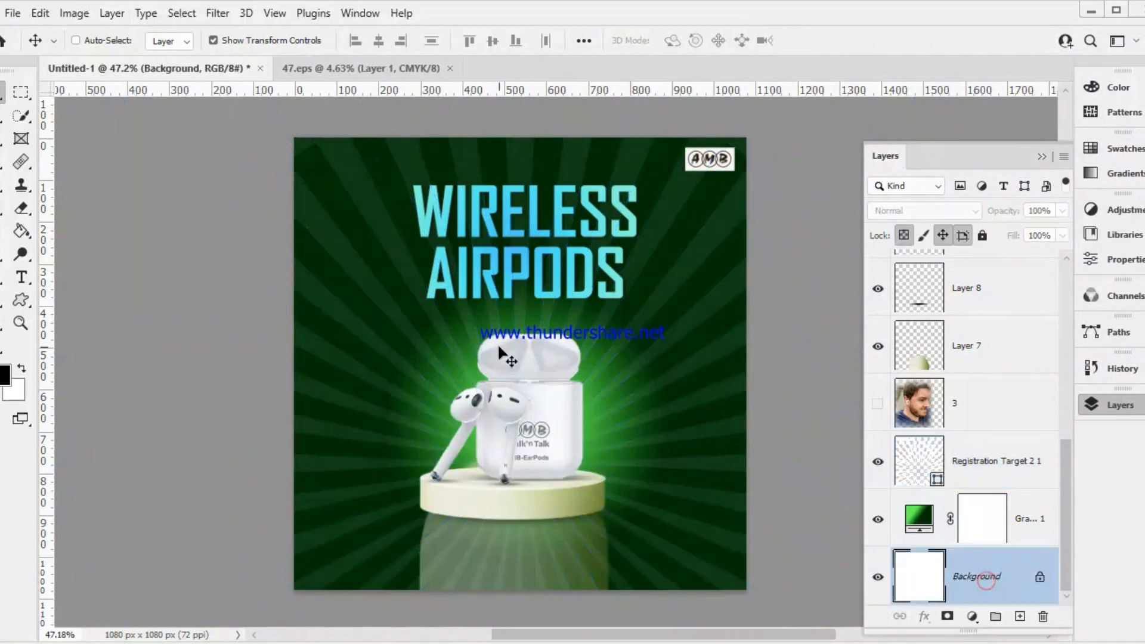
Move the background gradient's light green stop to 0% and its dark stop to 58%, then apply the fill
{"action": "left_click_drag", "start_coordinate": [559, 359], "coordinate": [572, 343]}
{"action": "scroll", "coordinate": [623, 424], "scroll_direction": "up", "scroll_amount": 1}
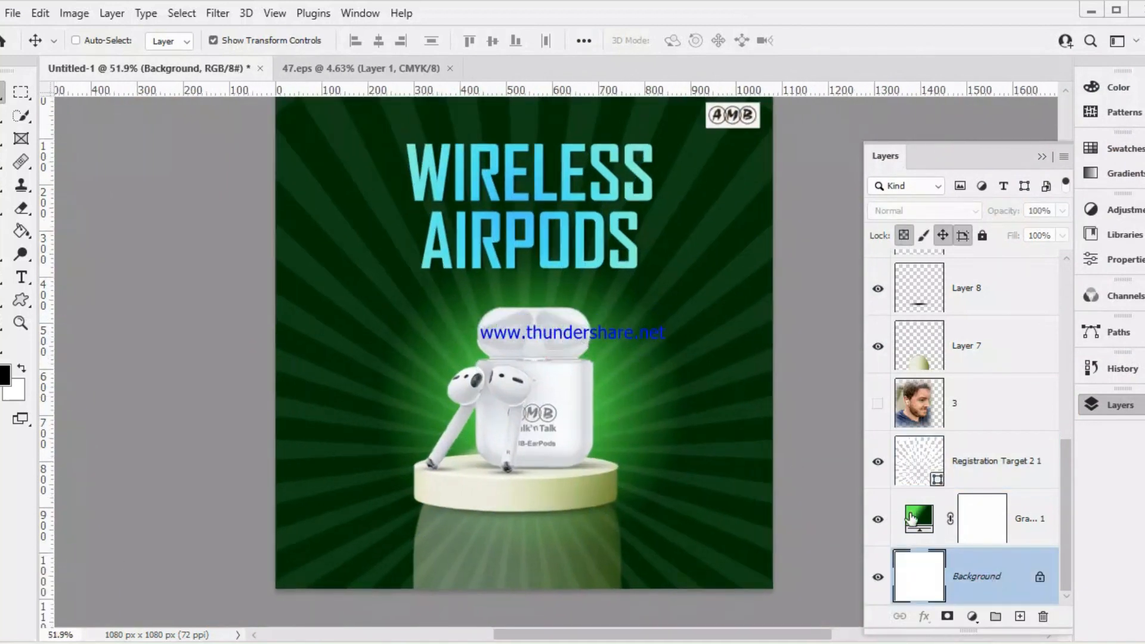
{"action": "double_click", "coordinate": [918, 518]}
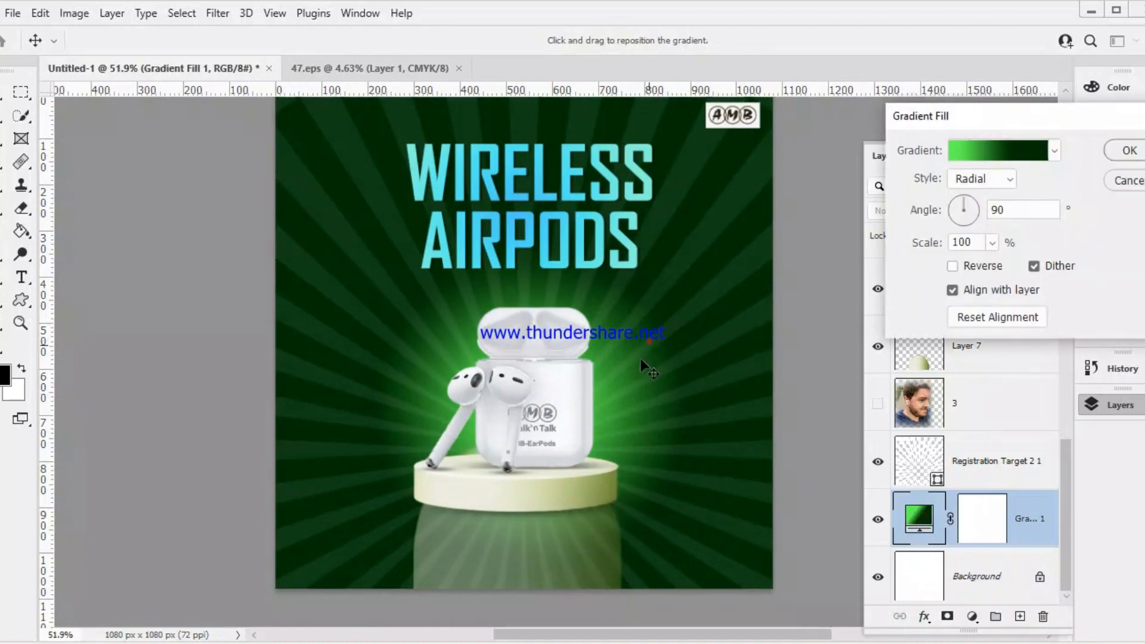
{"action": "left_click_drag", "start_coordinate": [641, 360], "coordinate": [644, 360]}
{"action": "left_click", "coordinate": [1001, 154]}
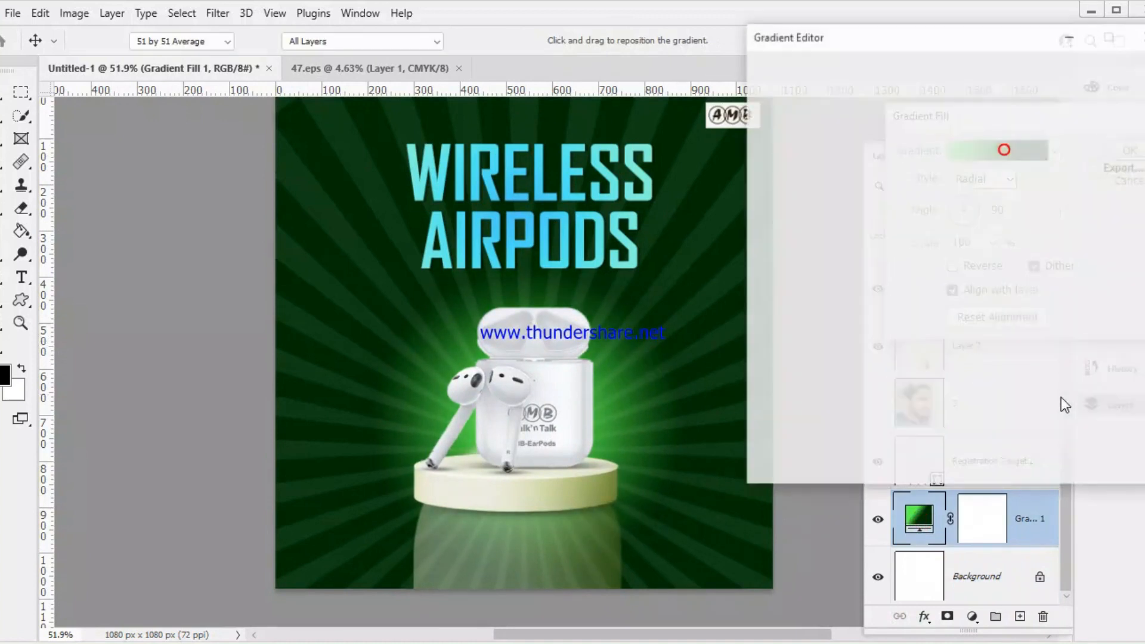
{"action": "left_click_drag", "start_coordinate": [1008, 364], "coordinate": [1045, 362]}
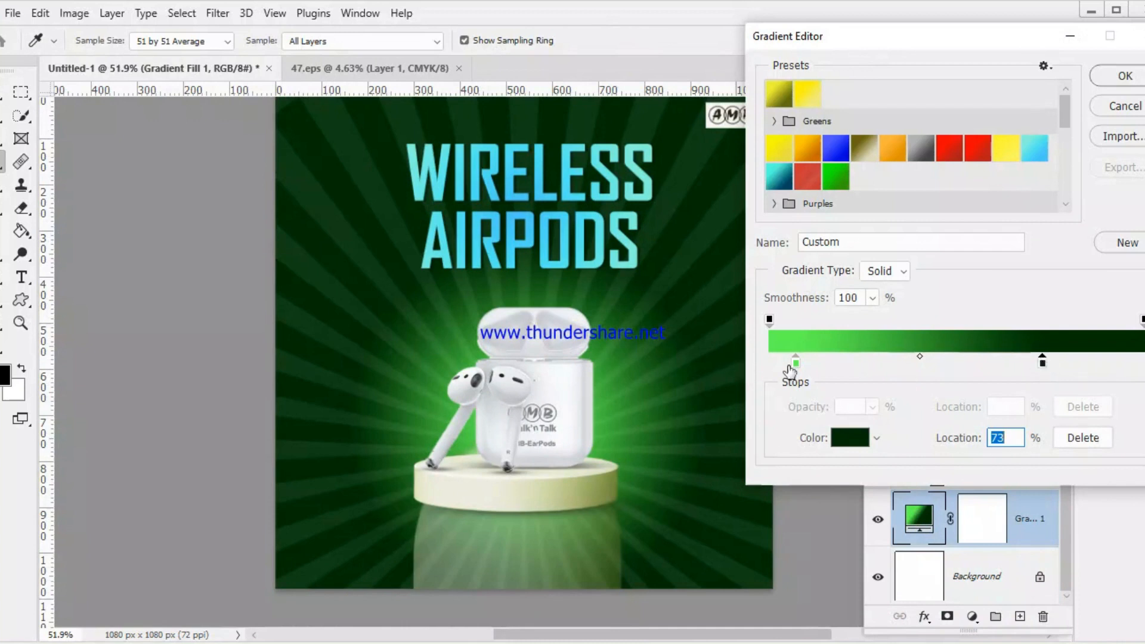
{"action": "left_click_drag", "start_coordinate": [796, 362], "coordinate": [771, 362]}
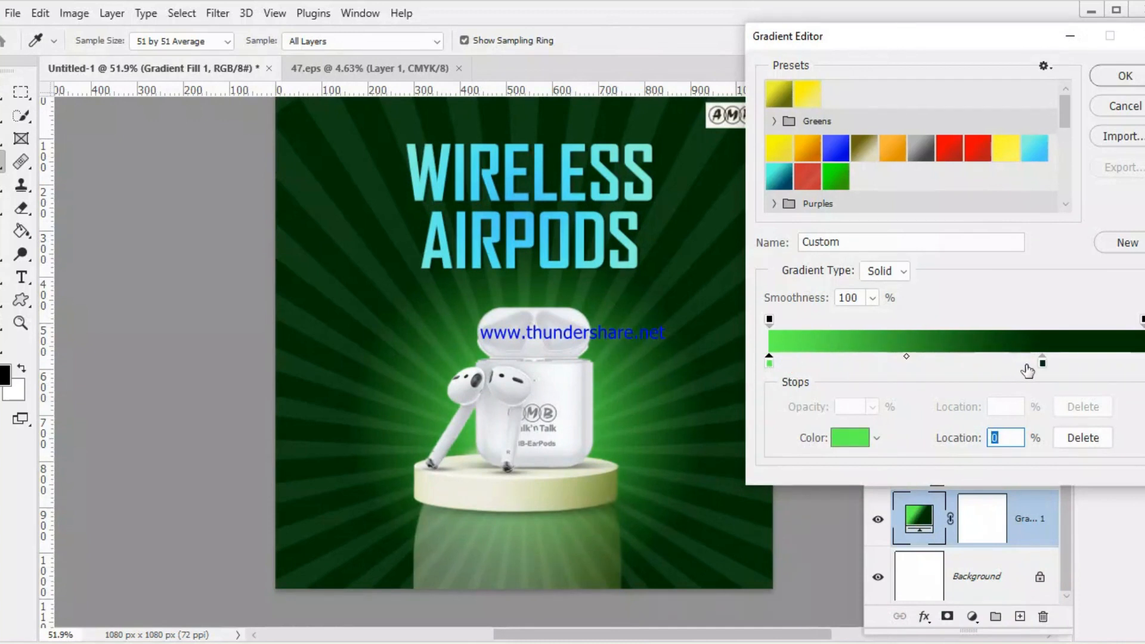
{"action": "left_click_drag", "start_coordinate": [1043, 363], "coordinate": [989, 363]}
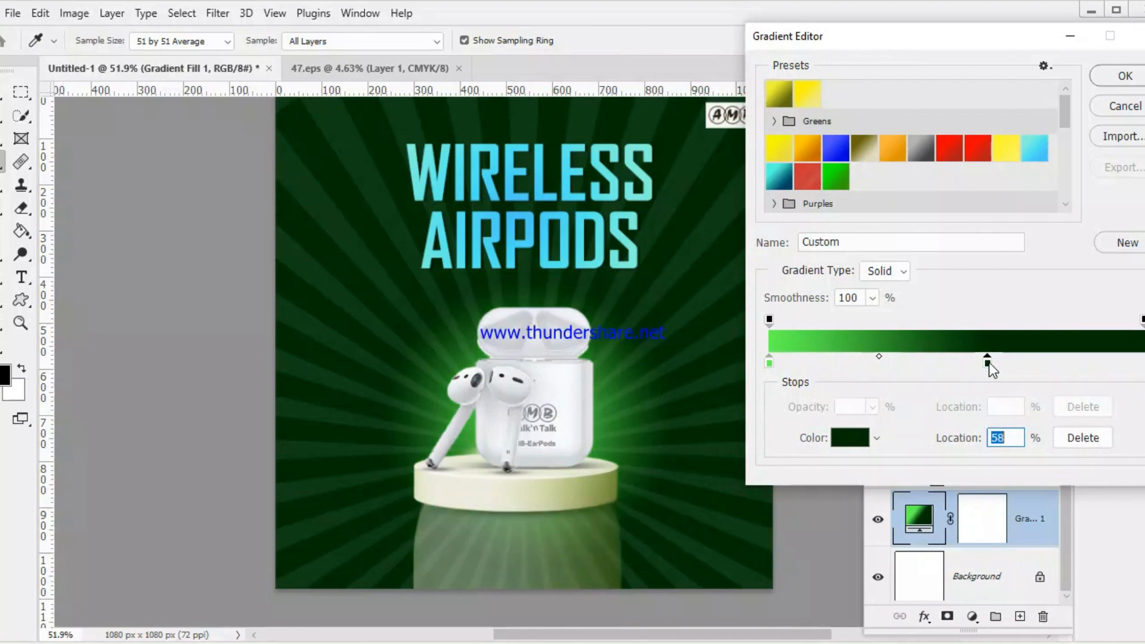
{"action": "left_click", "coordinate": [1125, 78]}
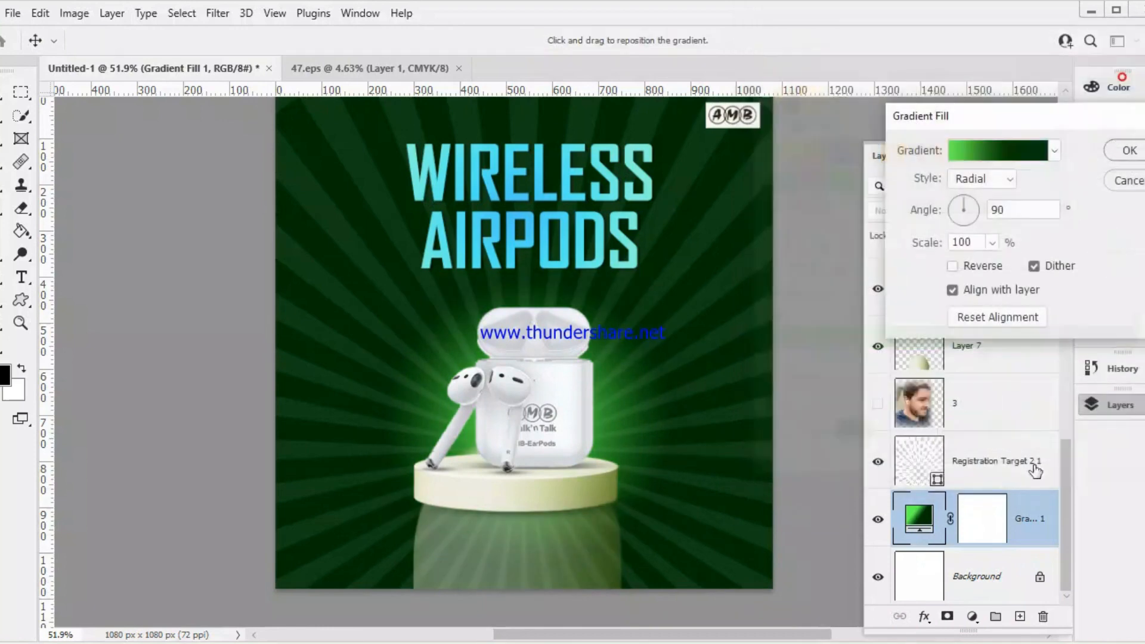
{"action": "left_click", "coordinate": [1128, 152]}
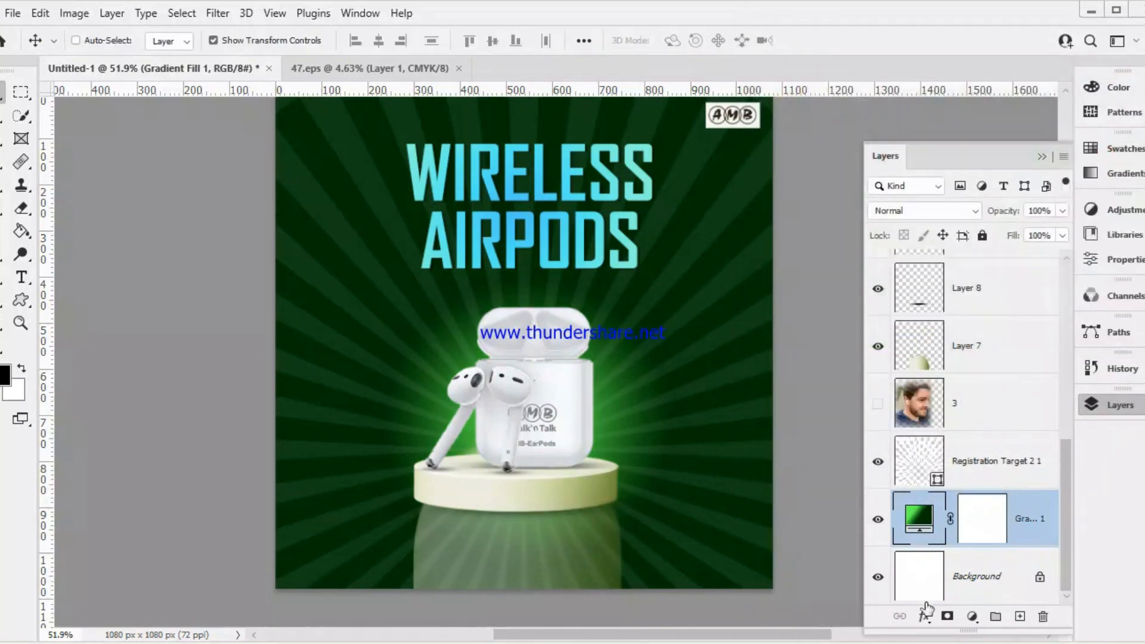
{"action": "left_click", "coordinate": [965, 591]}
Reopen the heading's Gradient Overlay settings and compare the text with the overlay on and off
{"action": "scroll", "coordinate": [533, 362], "scroll_direction": "down", "scroll_amount": 3}
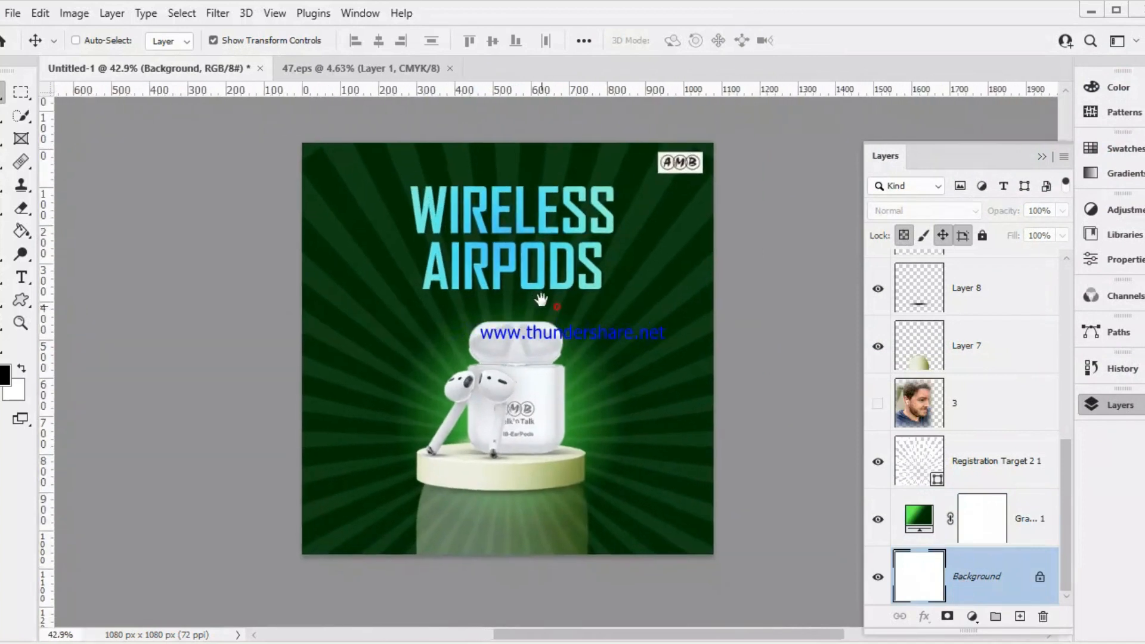
{"action": "scroll", "coordinate": [552, 310], "scroll_direction": "up", "scroll_amount": 3}
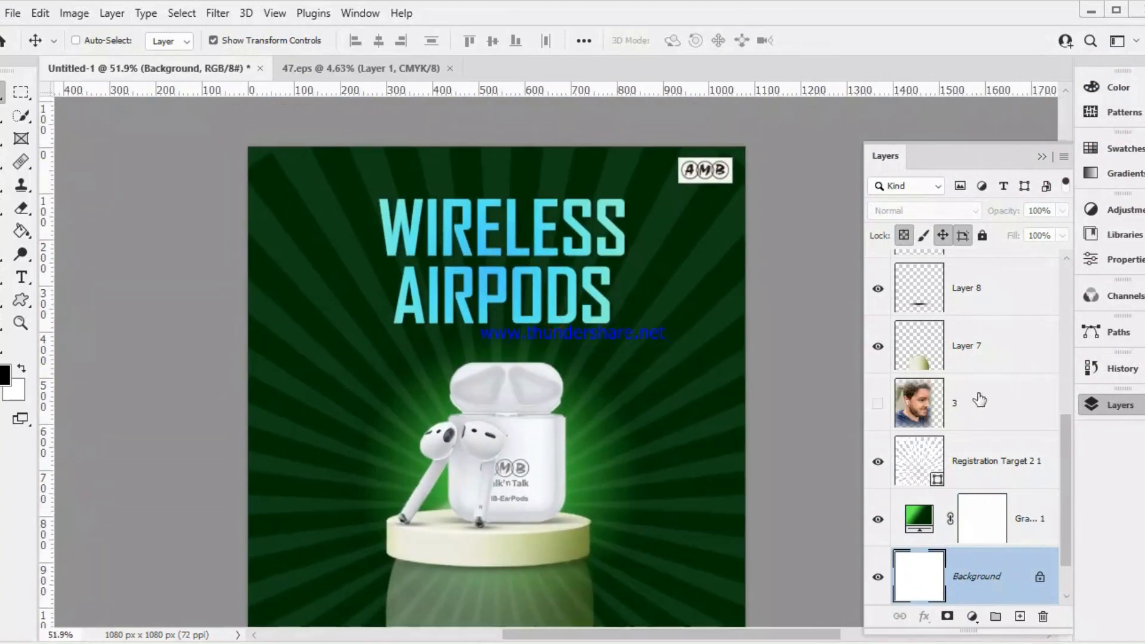
{"action": "left_click", "coordinate": [1005, 322]}
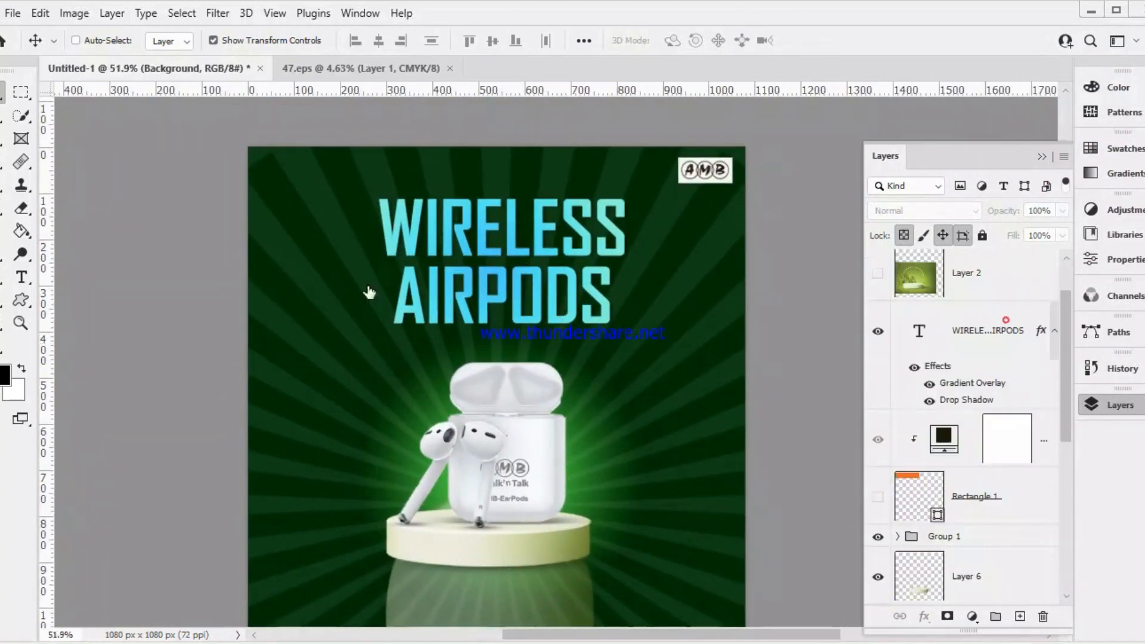
{"action": "left_click", "coordinate": [491, 243]}
{"action": "double_click", "coordinate": [979, 380]}
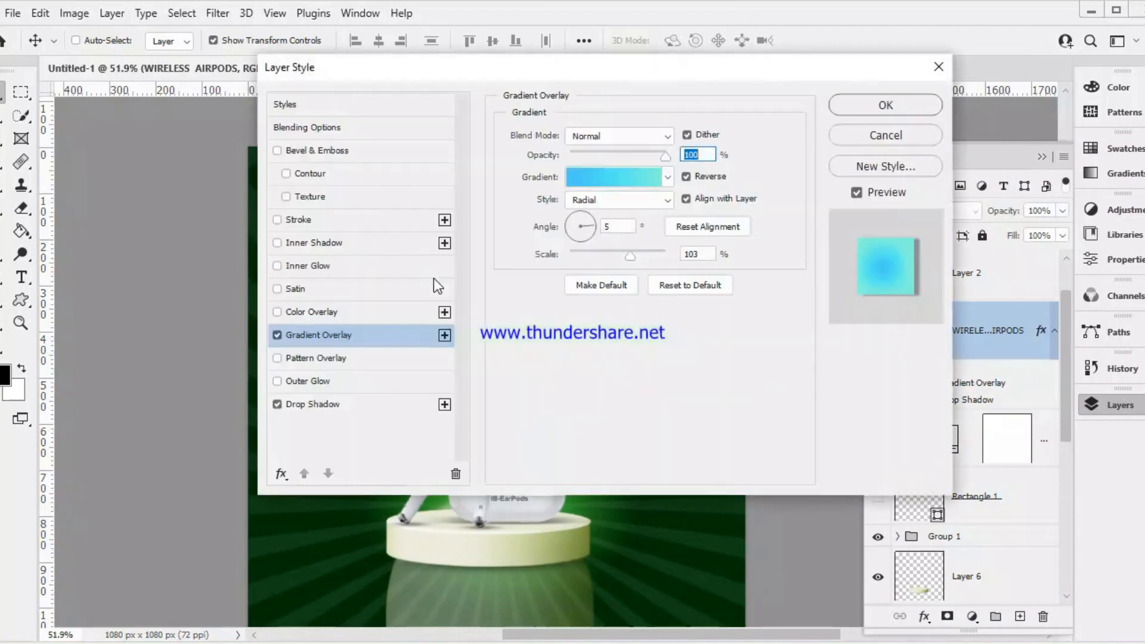
{"action": "left_click_drag", "start_coordinate": [528, 64], "coordinate": [987, 14]}
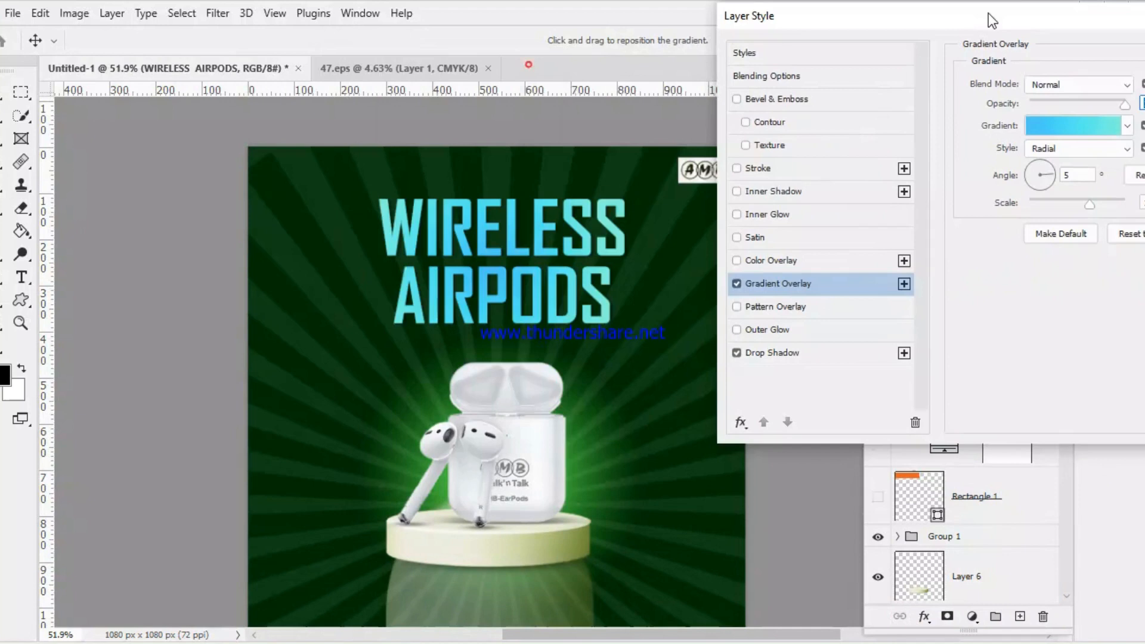
{"action": "left_click", "coordinate": [737, 284]}
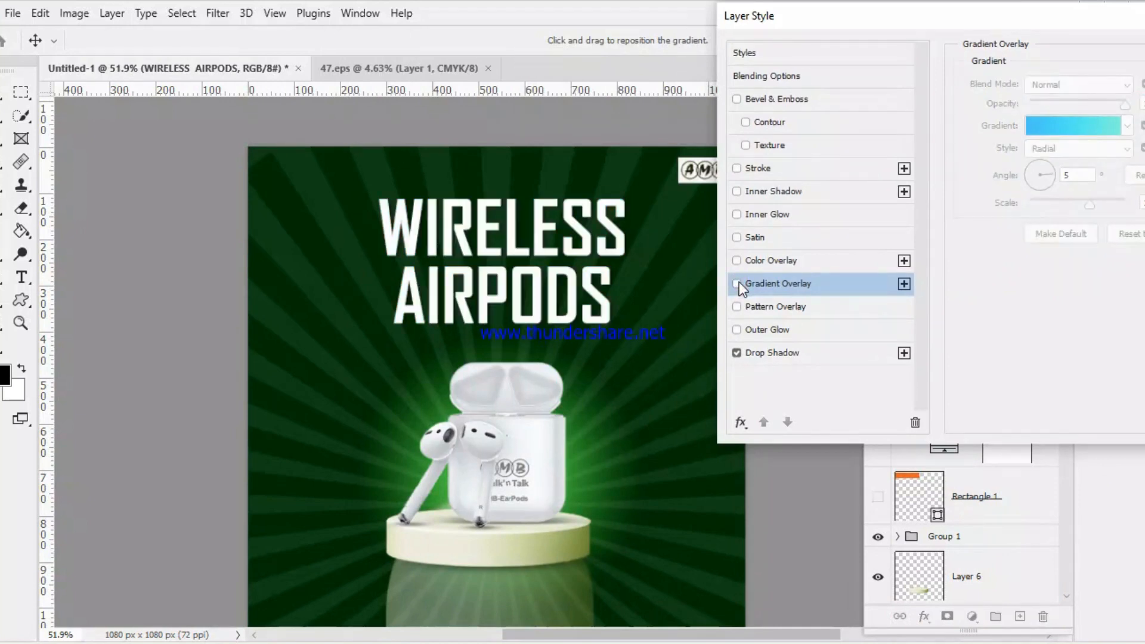
{"action": "left_click", "coordinate": [738, 283]}
{"action": "left_click", "coordinate": [737, 284]}
{"action": "left_click", "coordinate": [737, 284]}
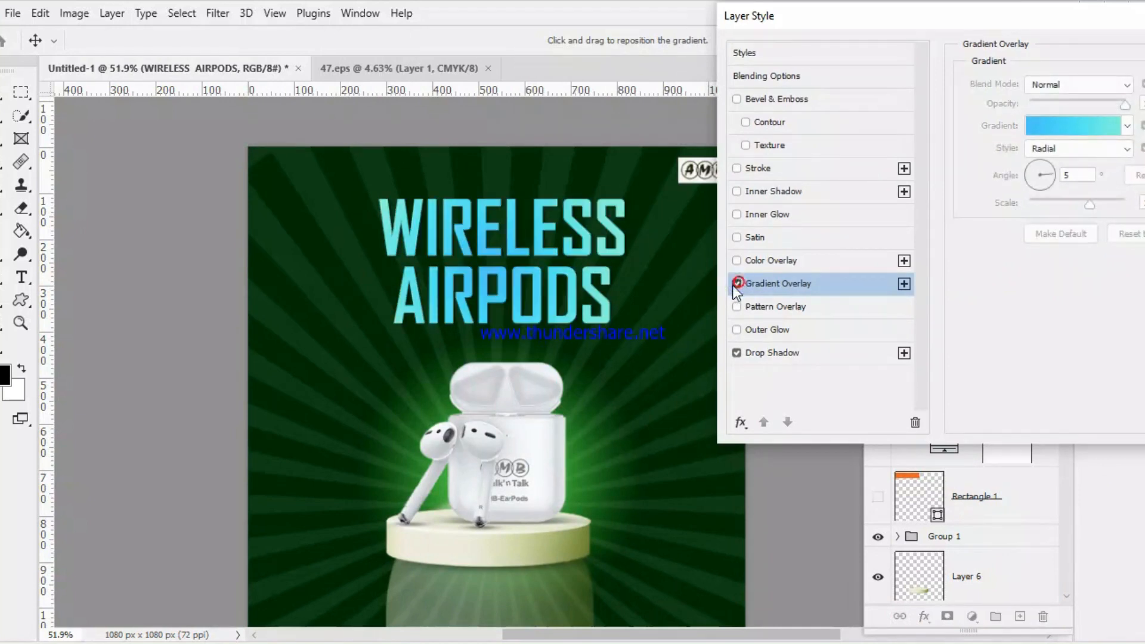
{"action": "left_click", "coordinate": [737, 284]}
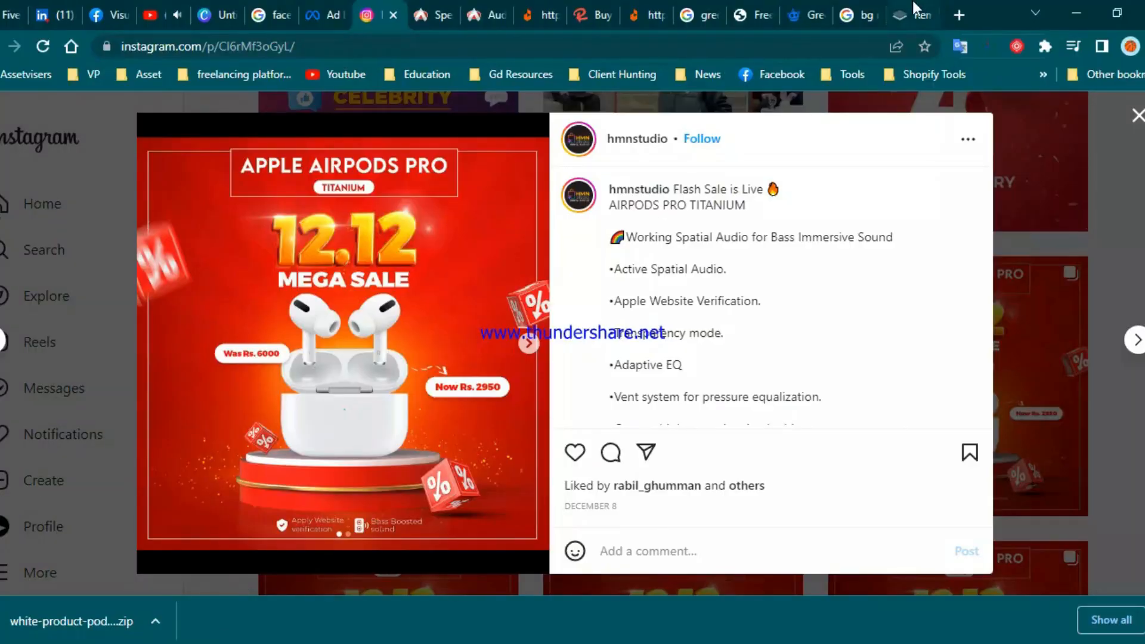
Search the web for "fonts for ads" and open the MDirector article on the 25 most used advertising typefaces in a new tab
{"action": "left_click", "coordinate": [912, 3]}
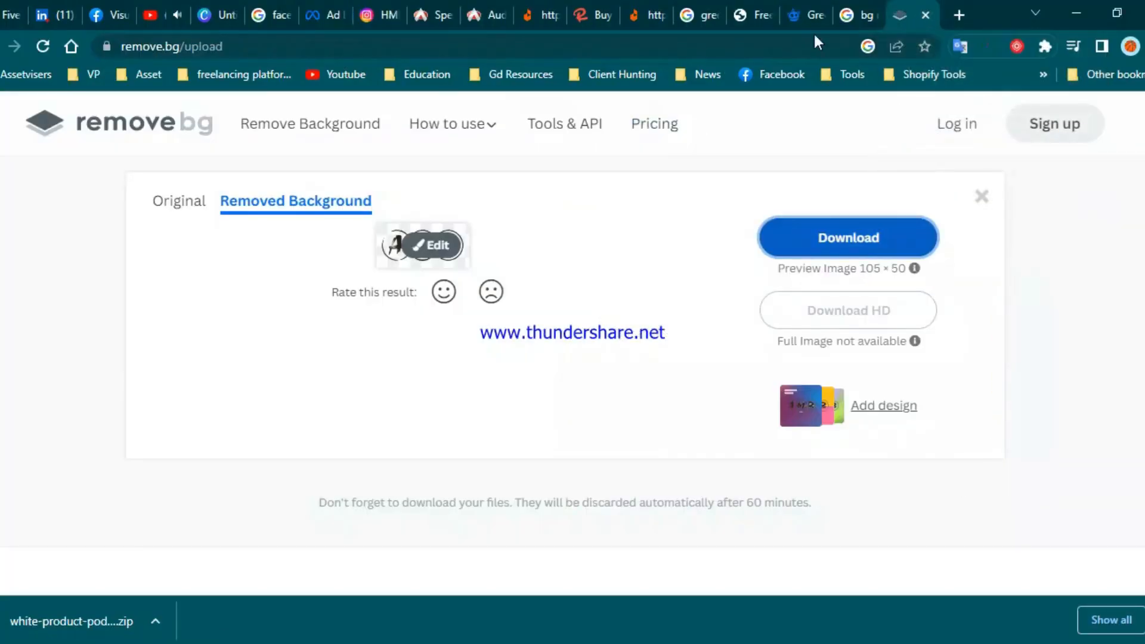
{"action": "left_click", "coordinate": [863, 14]}
{"action": "left_click", "coordinate": [899, 15]}
{"action": "left_click", "coordinate": [965, 9]}
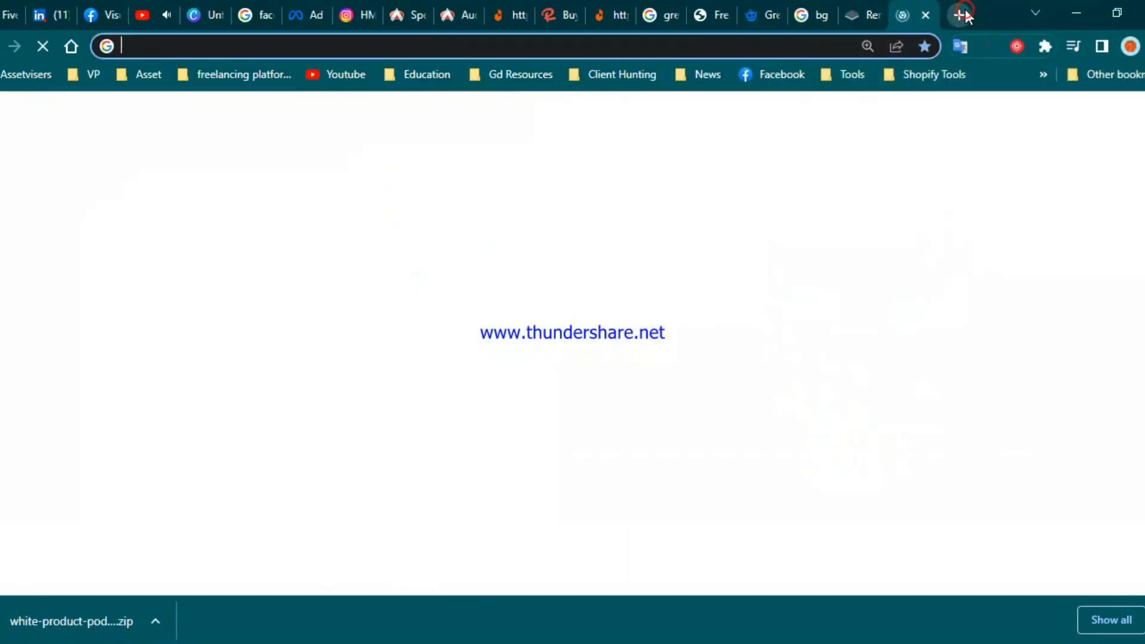
{"action": "type", "text": "adve"}
{"action": "key", "text": "BackSpace"}
{"action": "key", "text": "BackSpace"}
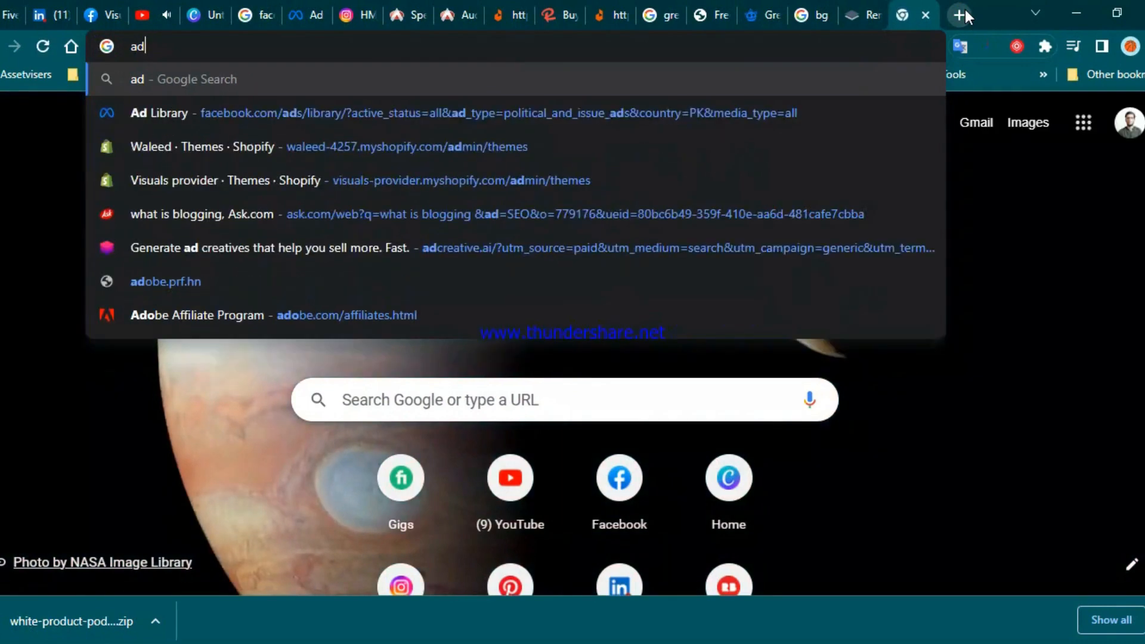
{"action": "key", "text": "BackSpace"}
{"action": "key", "text": "BackSpace"}
{"action": "type", "text": "fo"}
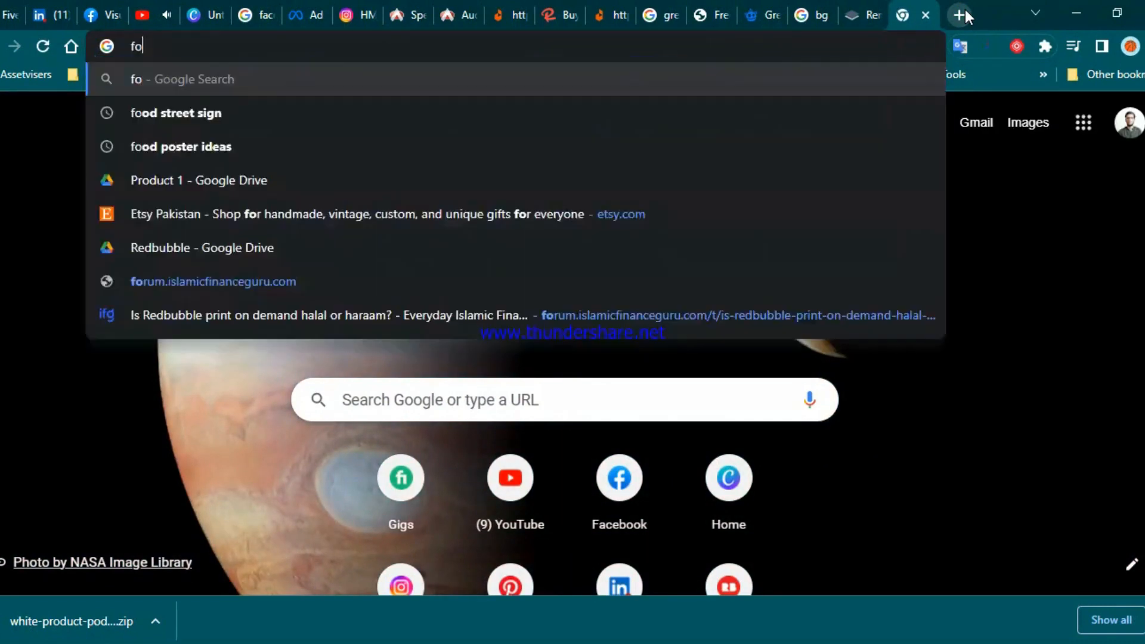
{"action": "type", "text": "nts for ads"}
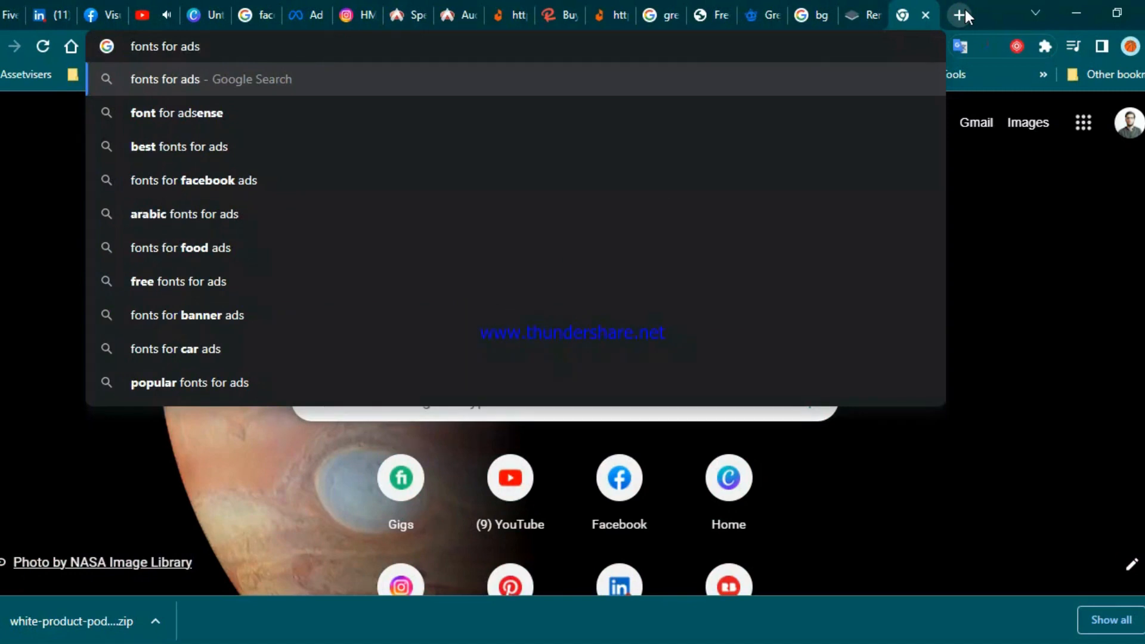
{"action": "key", "text": "Return"}
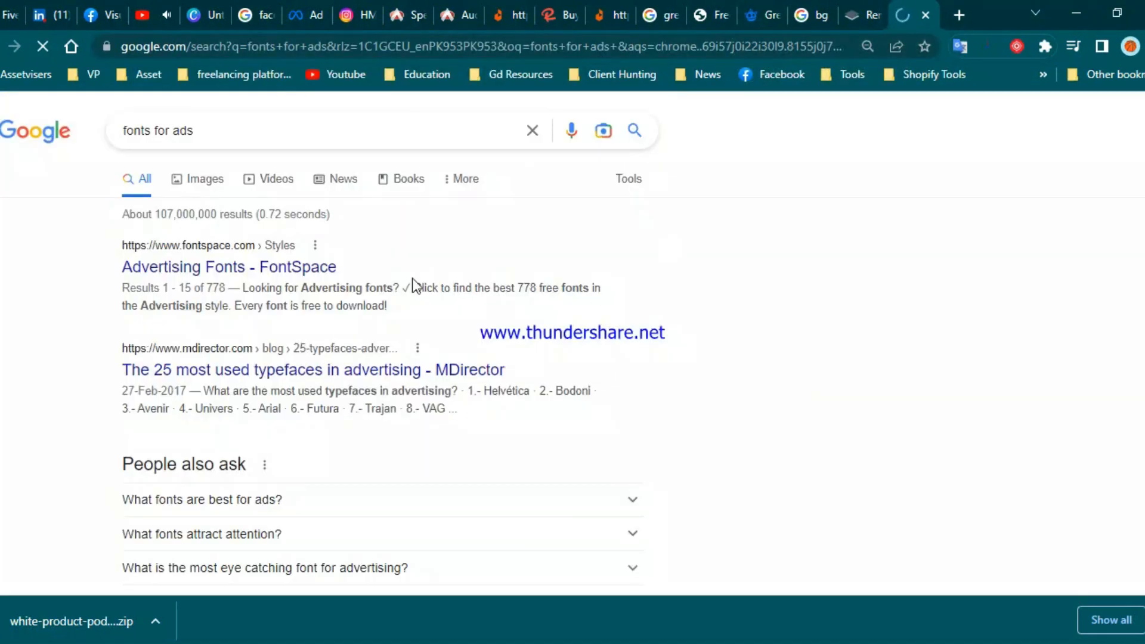
{"action": "right_click", "coordinate": [317, 377]}
{"action": "left_click", "coordinate": [381, 380]}
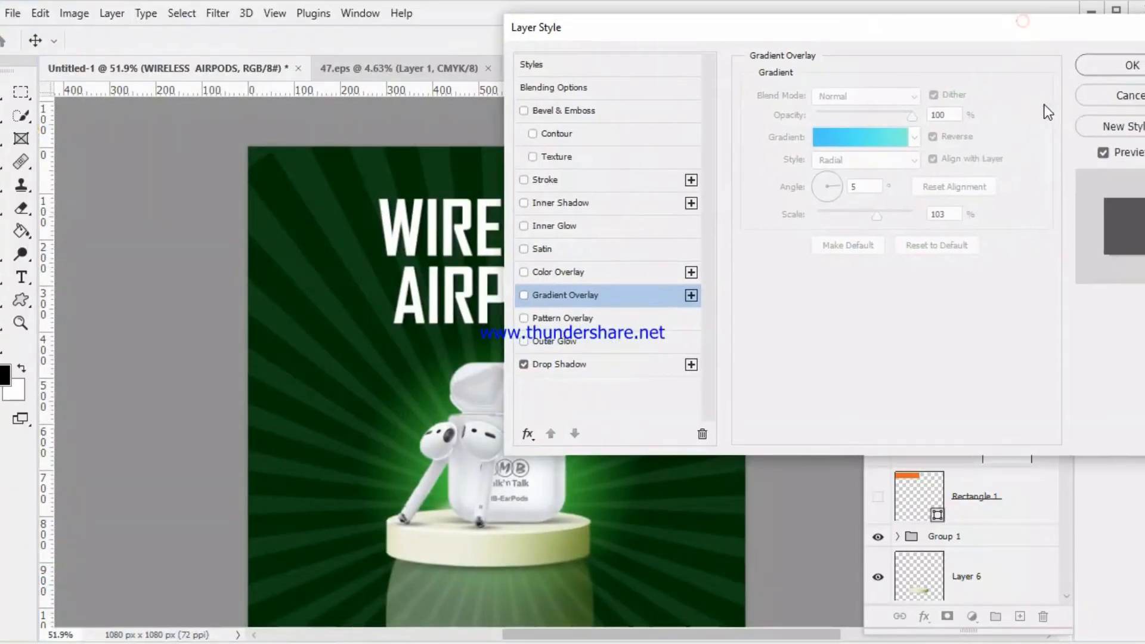
Apply the heading's layer style with the Gradient Overlay off and the Drop Shadow kept on
{"action": "left_click", "coordinate": [1094, 64]}
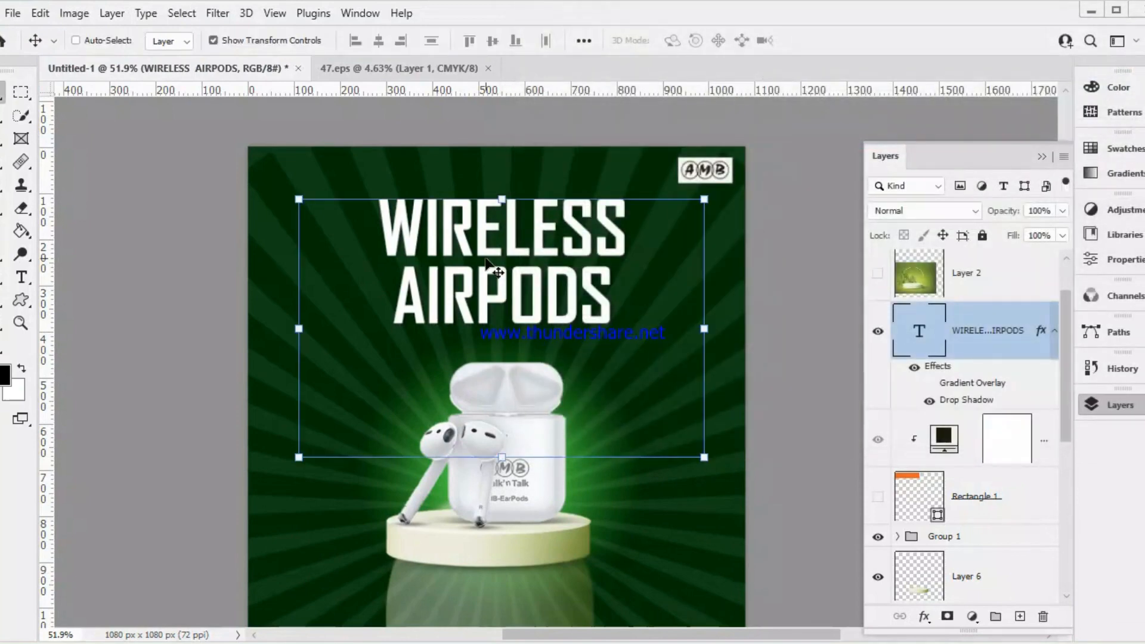
Try Helvetica Regular as the font of the whole WIRELESS AIRPODS heading
{"action": "double_click", "coordinate": [491, 267]}
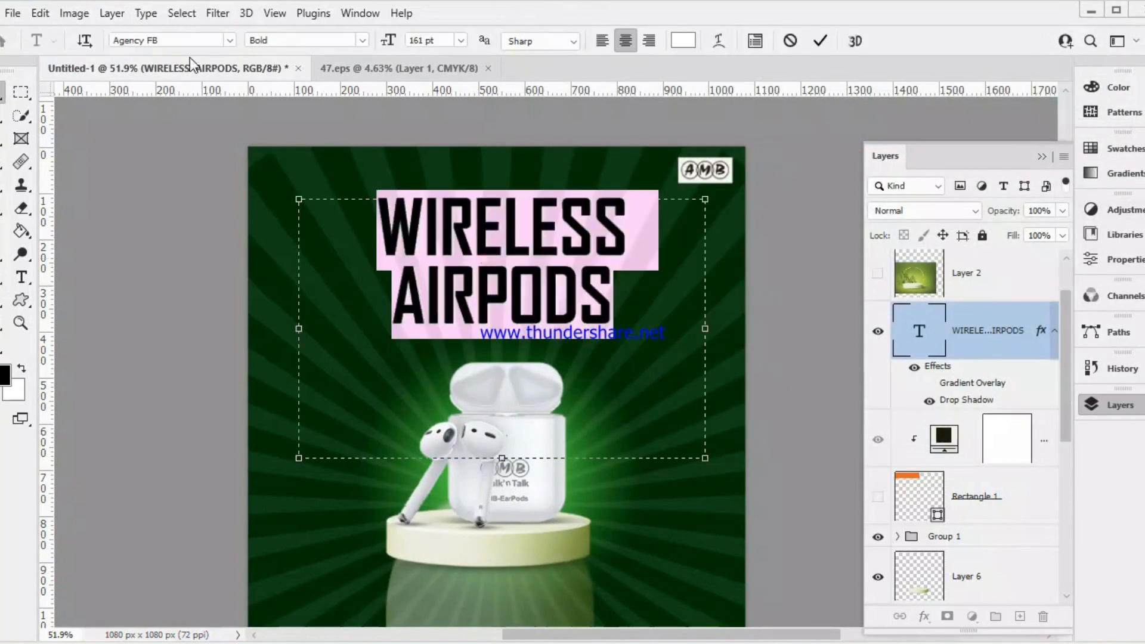
{"action": "left_click", "coordinate": [193, 40]}
{"action": "type", "text": "he"}
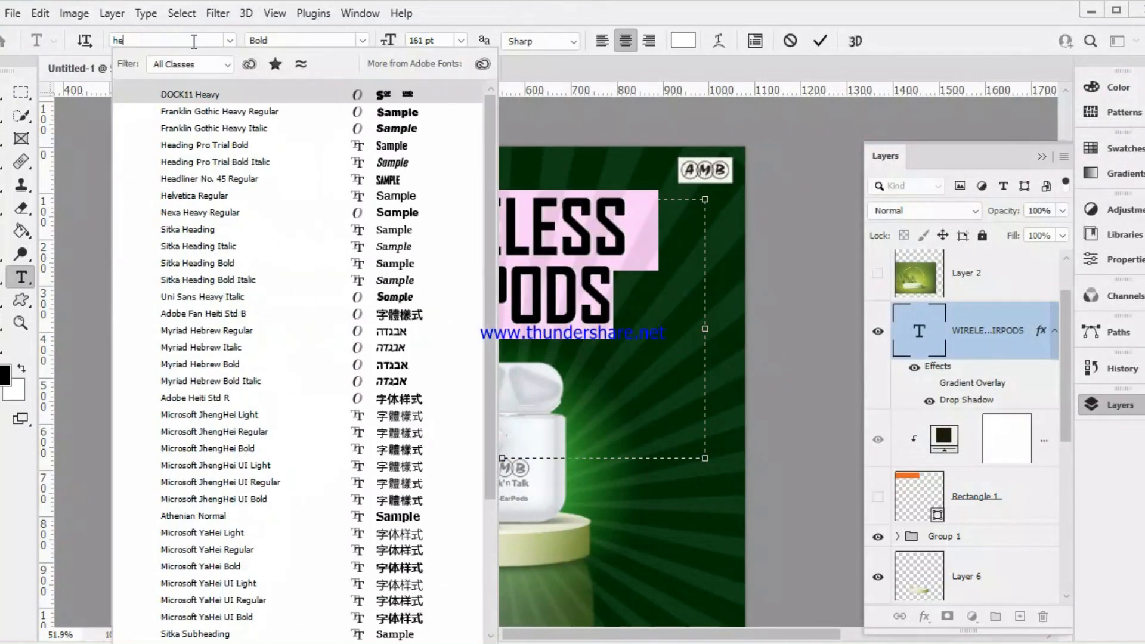
{"action": "type", "text": "lv"}
{"action": "key", "text": "Return"}
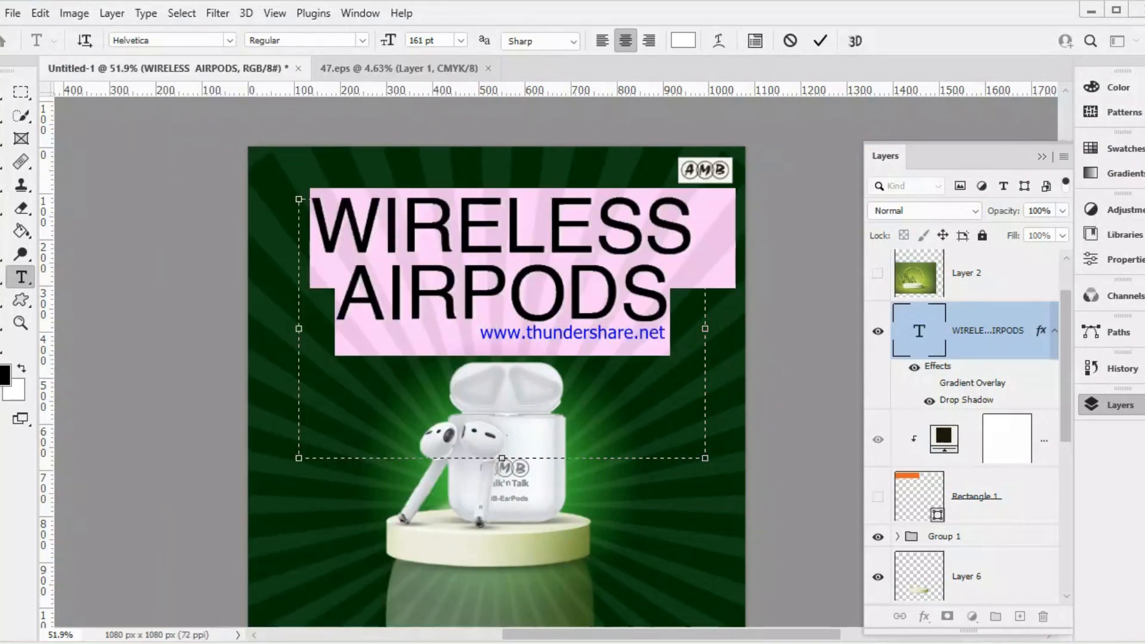
{"action": "left_click", "coordinate": [364, 45]}
{"action": "left_click", "coordinate": [365, 45]}
{"action": "left_click", "coordinate": [2, 92]}
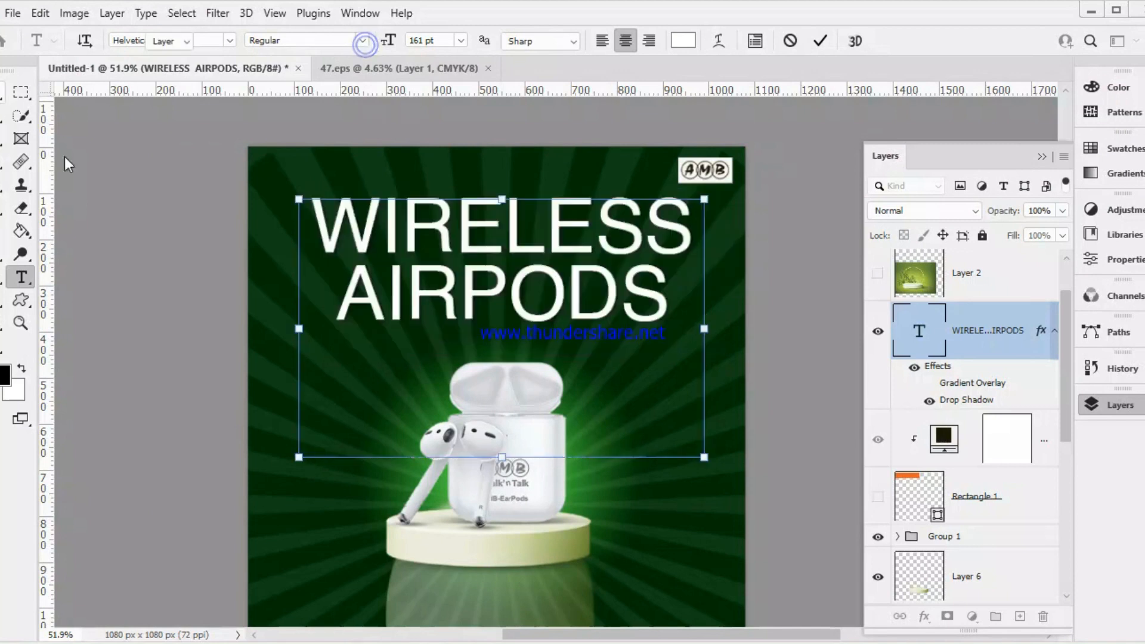
Set the WIRELESS AIRPODS heading in the Geizer font and nudge it slightly down
{"action": "scroll", "coordinate": [256, 286], "scroll_direction": "down", "scroll_amount": 2}
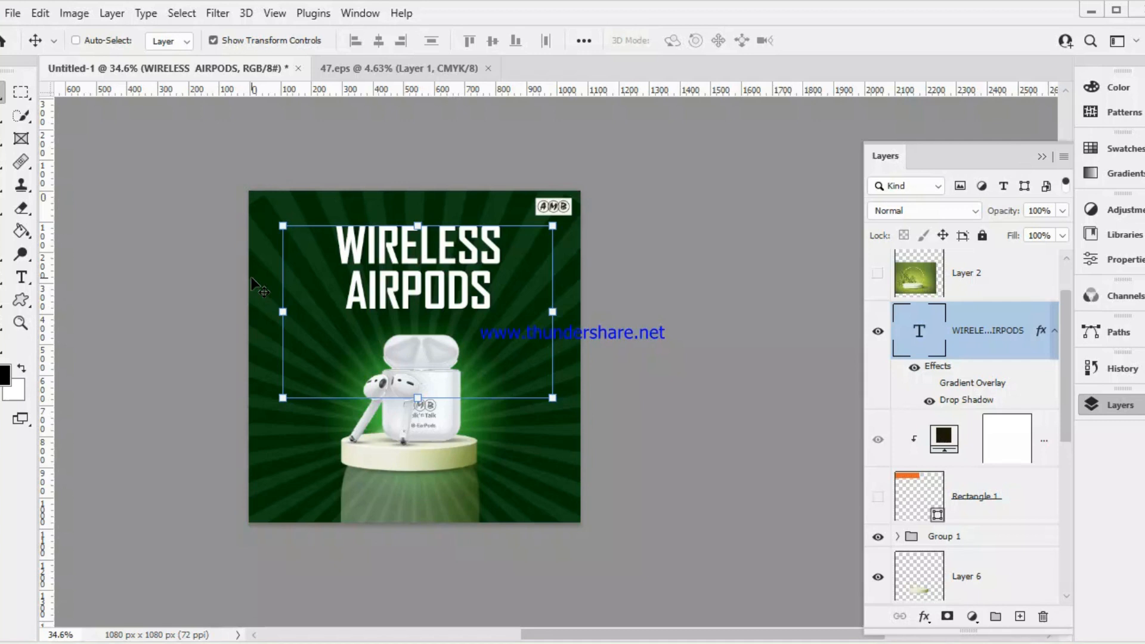
{"action": "scroll", "coordinate": [406, 325], "scroll_direction": "up", "scroll_amount": 1}
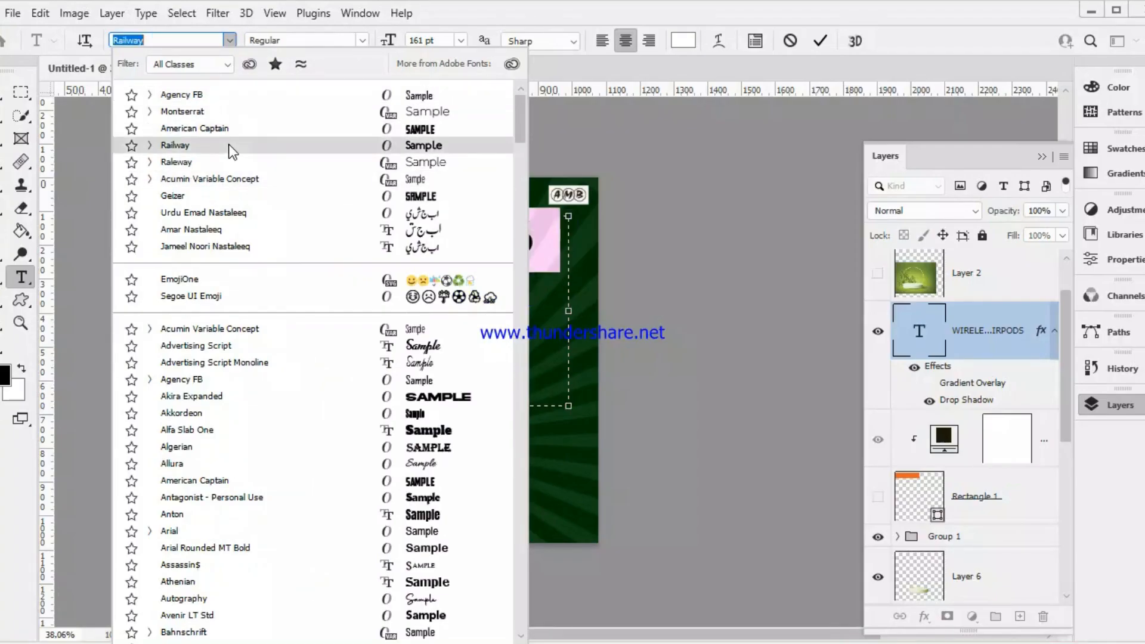
{"action": "left_click", "coordinate": [213, 195]}
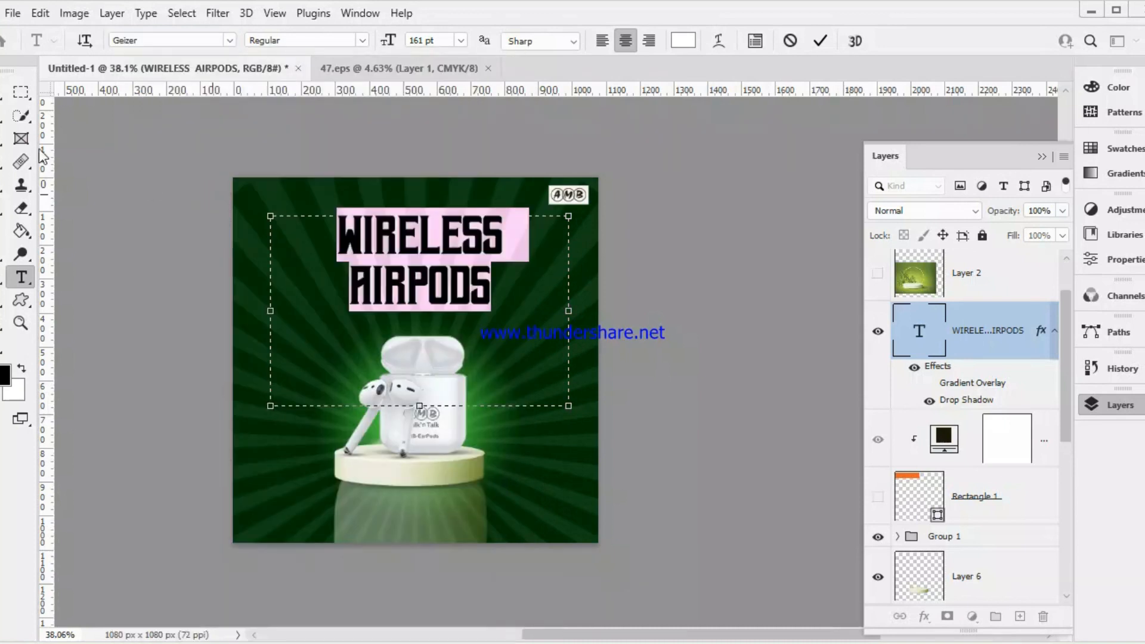
{"action": "left_click", "coordinate": [3, 91]}
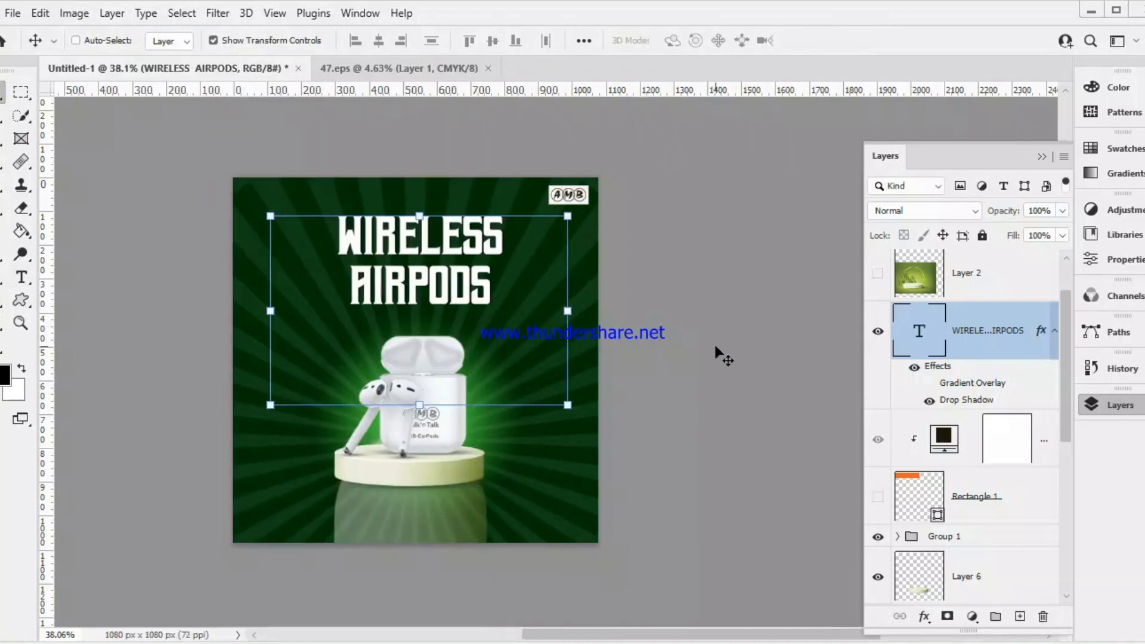
{"action": "scroll", "coordinate": [445, 299], "scroll_direction": "up", "scroll_amount": 3}
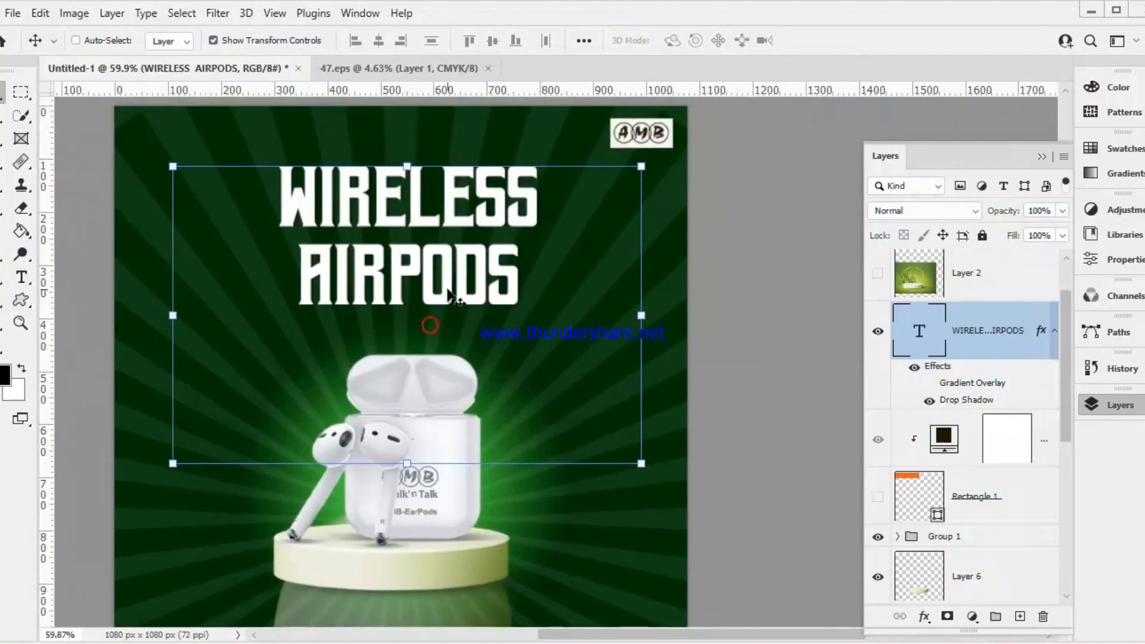
{"action": "left_click_drag", "start_coordinate": [447, 292], "coordinate": [446, 299]}
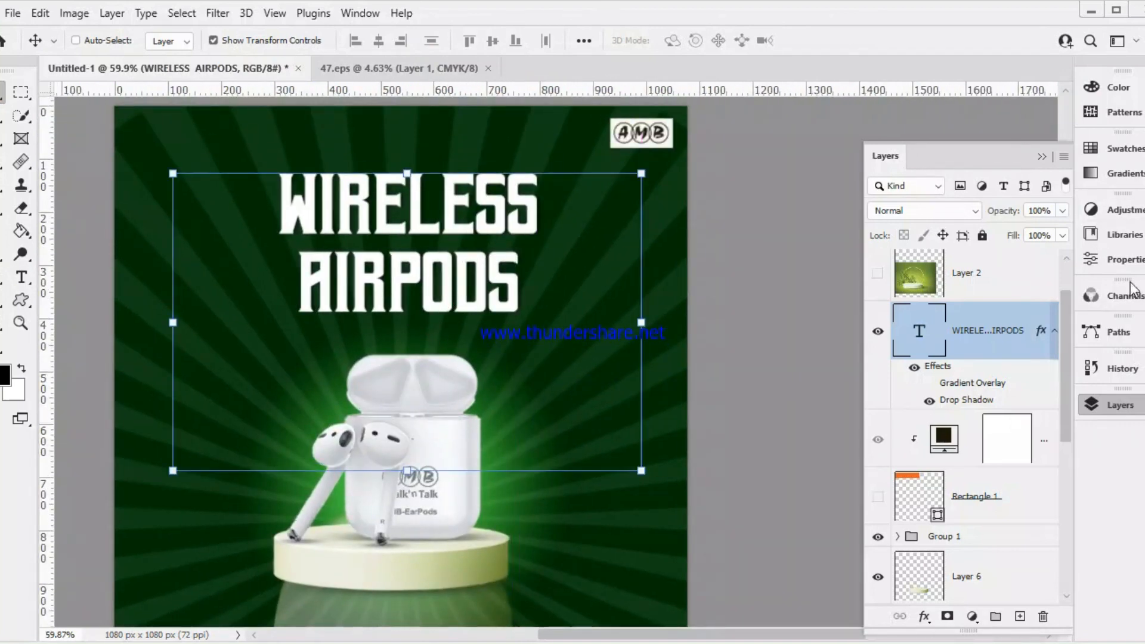
Widen the heading's tracking, trying 5 and 10 before setting it to 25
{"action": "left_click", "coordinate": [1124, 258]}
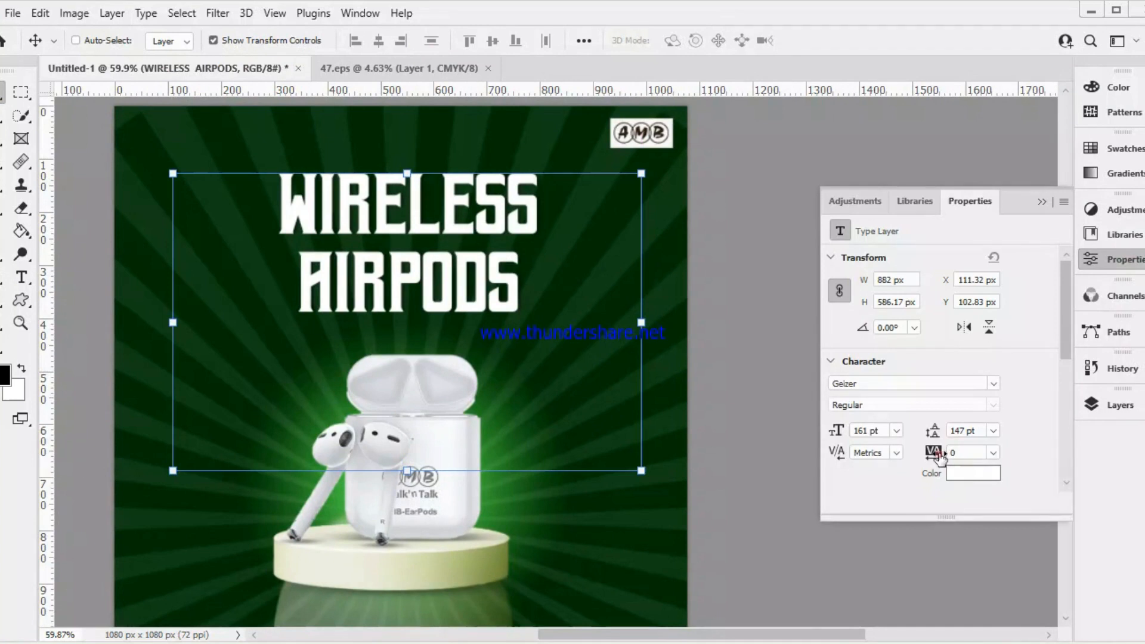
{"action": "mouse_move", "coordinate": [937, 456]}
{"action": "left_mouse_down"}
{"action": "mouse_move", "coordinate": [949, 447]}
{"action": "mouse_move", "coordinate": [936, 456]}
{"action": "left_mouse_up"}
{"action": "left_click", "coordinate": [989, 457]}
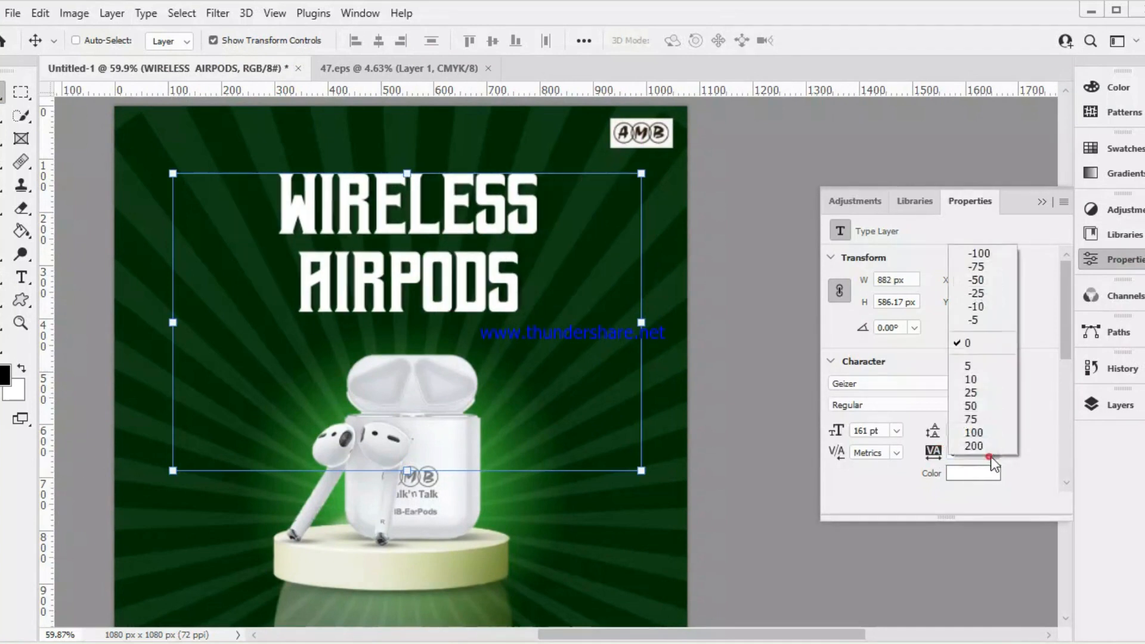
{"action": "left_click", "coordinate": [981, 365]}
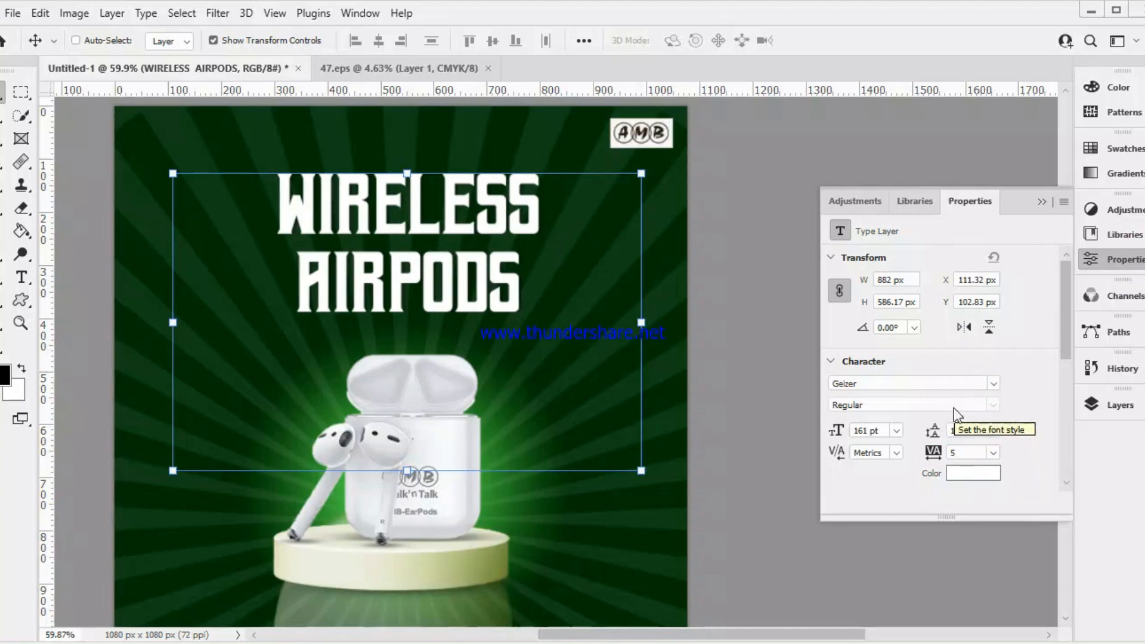
{"action": "left_click", "coordinate": [991, 453]}
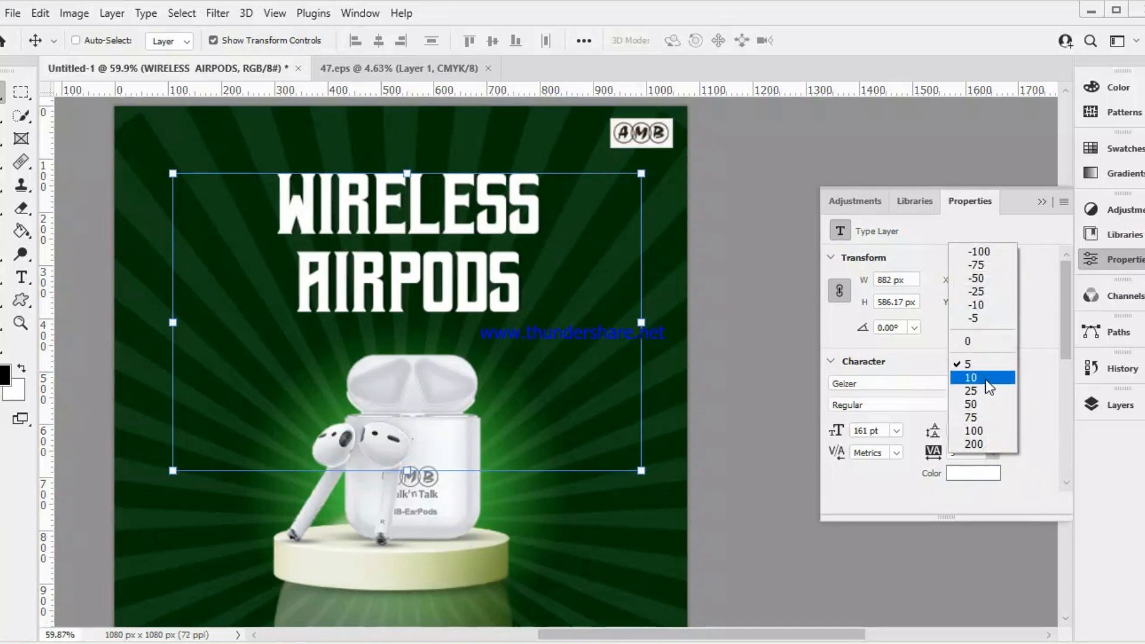
{"action": "left_click", "coordinate": [985, 379]}
{"action": "left_click", "coordinate": [993, 453]}
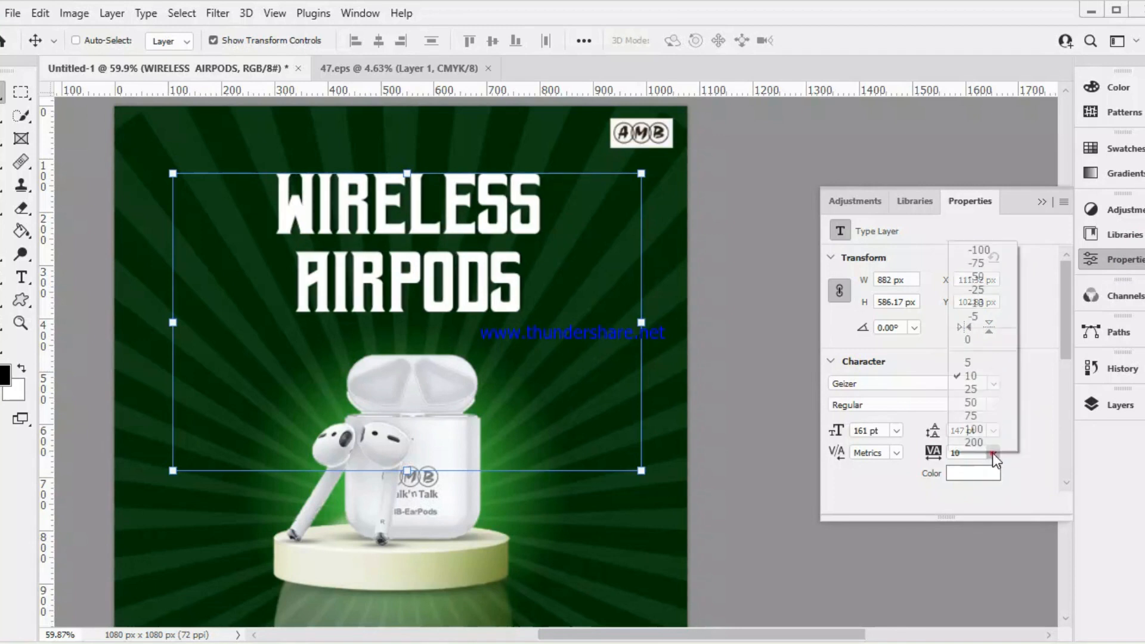
{"action": "left_click", "coordinate": [986, 390]}
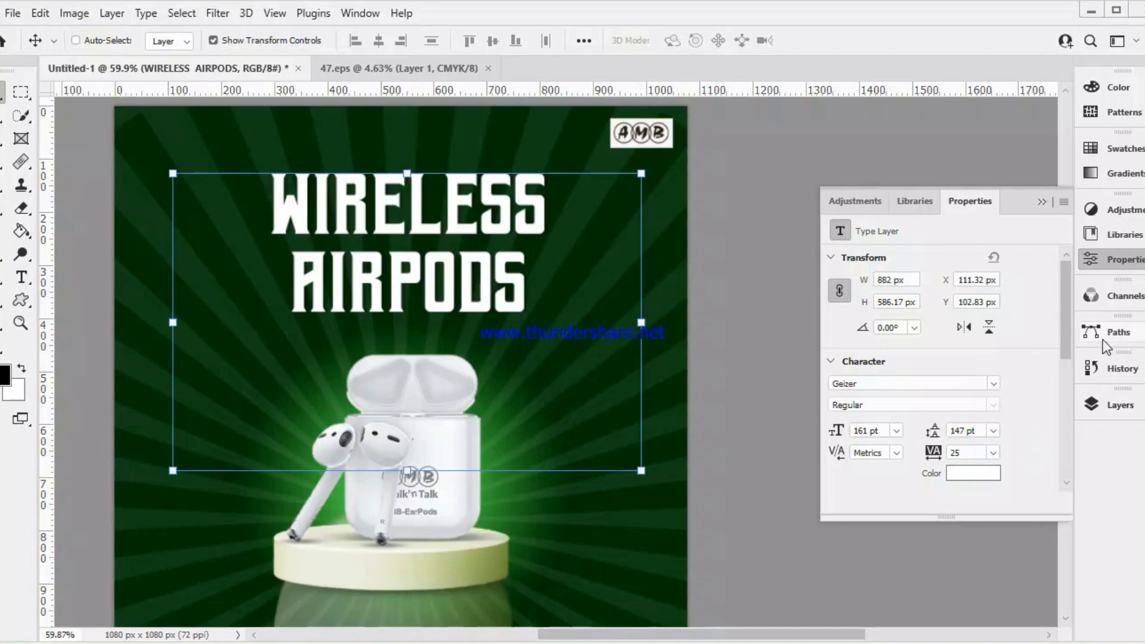
Select the Background layer and review the whole poster with the new heading
{"action": "left_click", "coordinate": [1118, 406]}
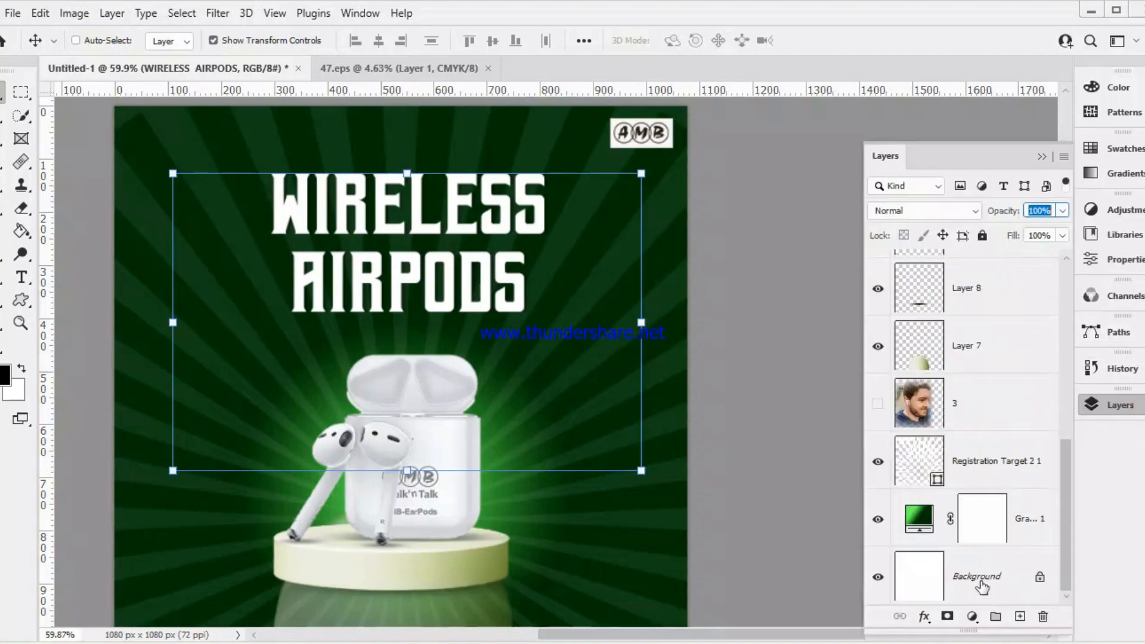
{"action": "left_click", "coordinate": [982, 584]}
{"action": "scroll", "coordinate": [460, 381], "scroll_direction": "down", "scroll_amount": 4}
{"action": "scroll", "coordinate": [499, 407], "scroll_direction": "up", "scroll_amount": 2}
{"action": "mouse_move", "coordinate": [552, 411]}
{"action": "left_mouse_down"}
{"action": "mouse_move", "coordinate": [617, 372]}
{"action": "mouse_move", "coordinate": [608, 388]}
{"action": "mouse_move", "coordinate": [546, 414]}
{"action": "left_mouse_up"}
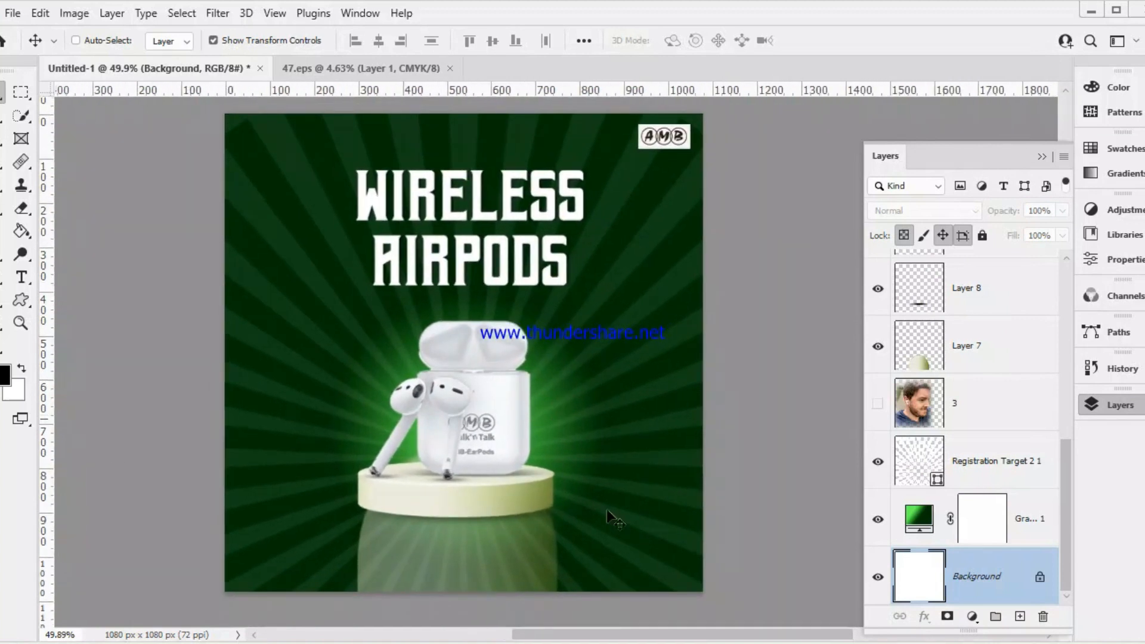
Switch to Chrome to examine the red Apple AirPods Pro sale post on Instagram as a reference, and return to Photoshop
{"action": "key", "text": "alt+Tab"}
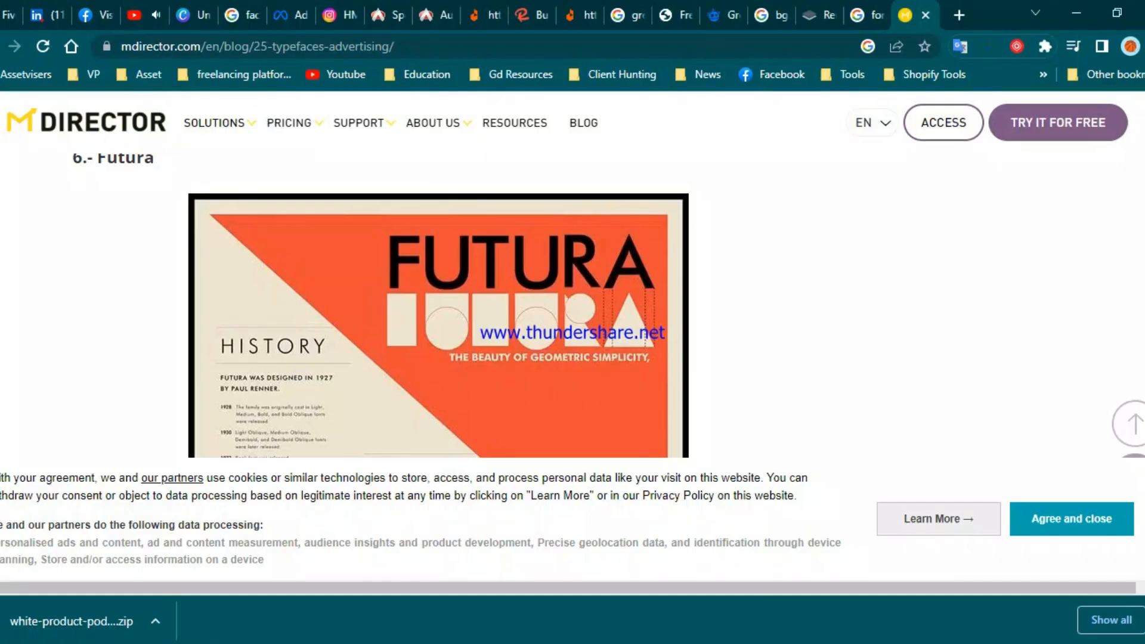
{"action": "left_click", "coordinate": [325, 15]}
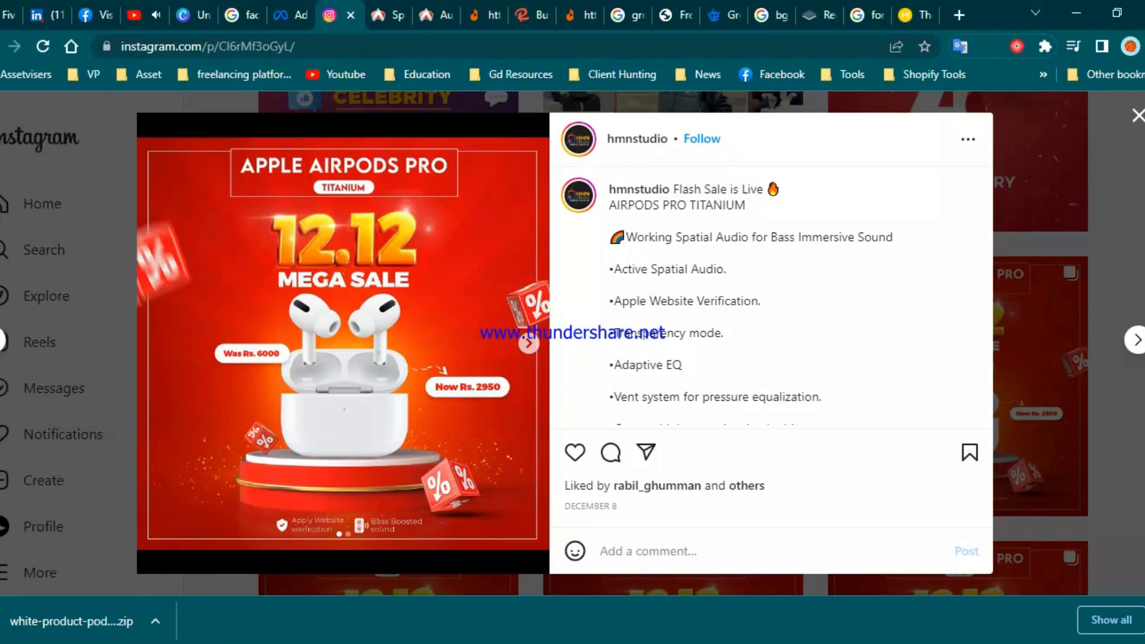
{"action": "key", "text": "alt+Tab"}
{"action": "key", "text": "alt+Tab"}
{"action": "key", "text": "alt+Tab"}
{"action": "key", "text": "alt+Tab"}
{"action": "key", "text": "alt+Tab"}
Preview the background gradient fill with Reverse on, restore it, and open the gradient for editing
{"action": "left_click", "coordinate": [918, 524]}
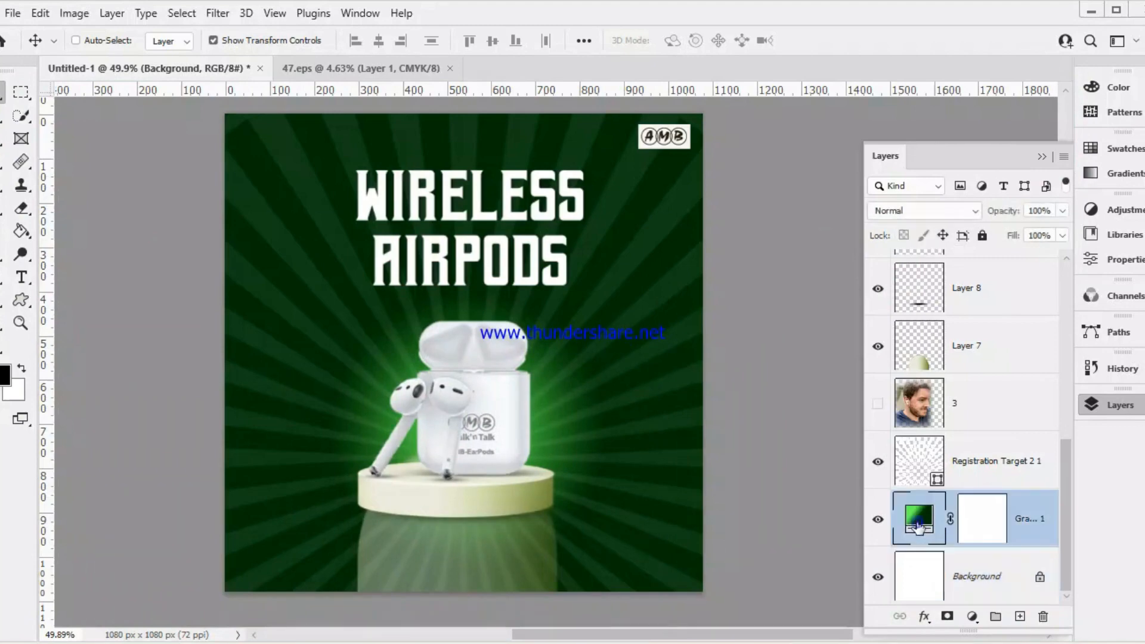
{"action": "double_click", "coordinate": [918, 525]}
{"action": "left_click", "coordinate": [982, 265]}
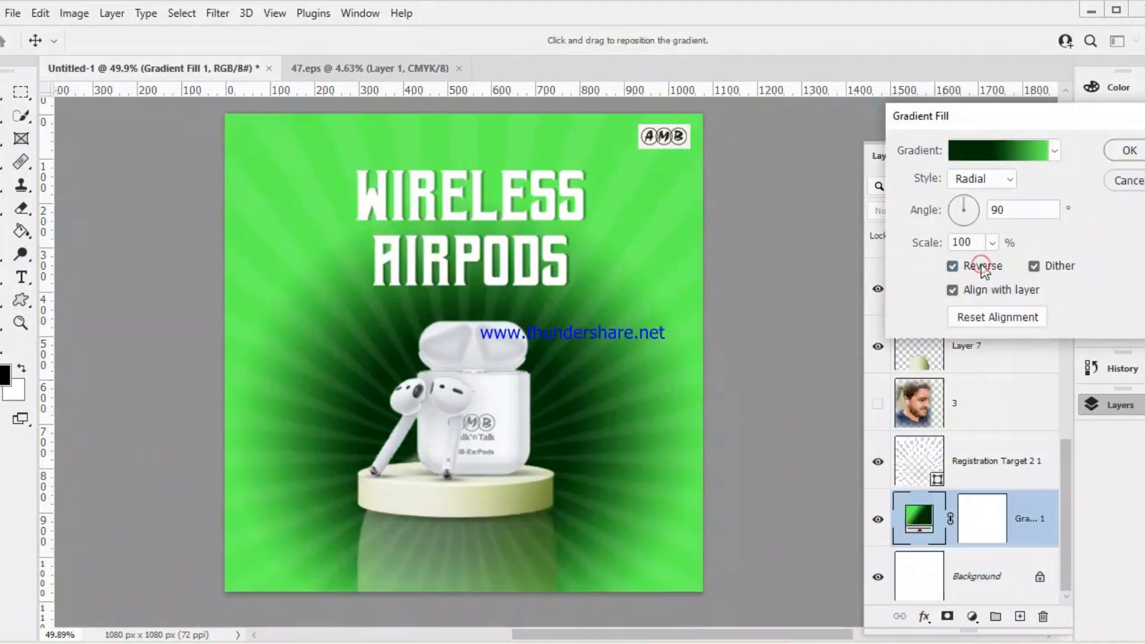
{"action": "left_click", "coordinate": [981, 266]}
{"action": "left_click", "coordinate": [992, 150]}
{"action": "scroll", "coordinate": [984, 149], "scroll_direction": "down", "scroll_amount": 3}
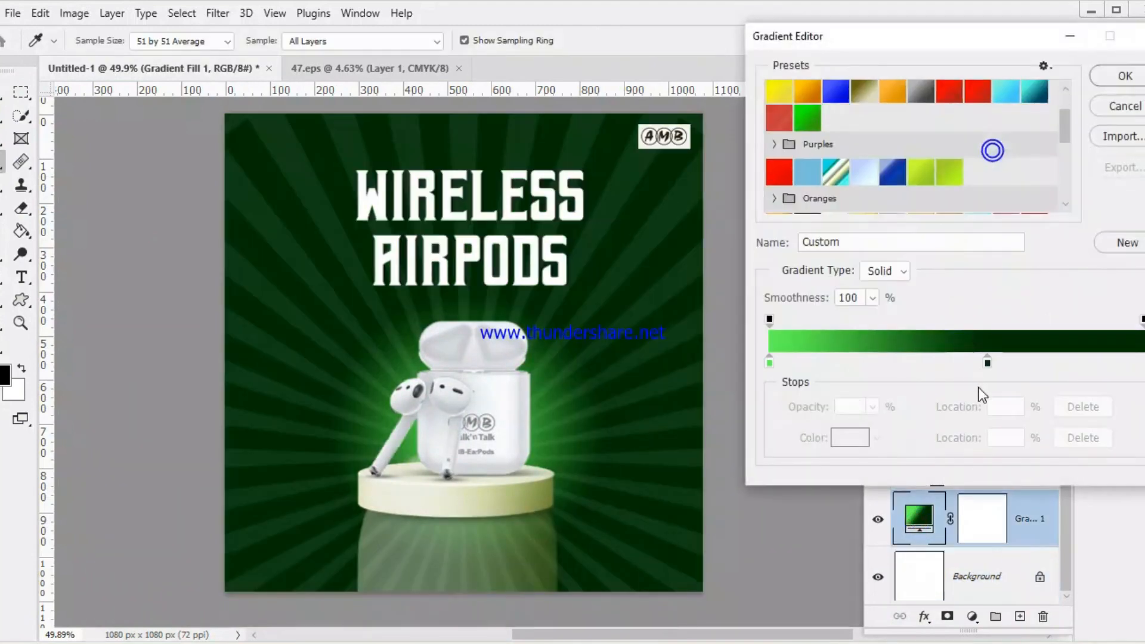
Try moving the gradient's dark green stop to 100% and adding another dark green stop at 41%
{"action": "left_click_drag", "start_coordinate": [986, 361], "coordinate": [1143, 362]}
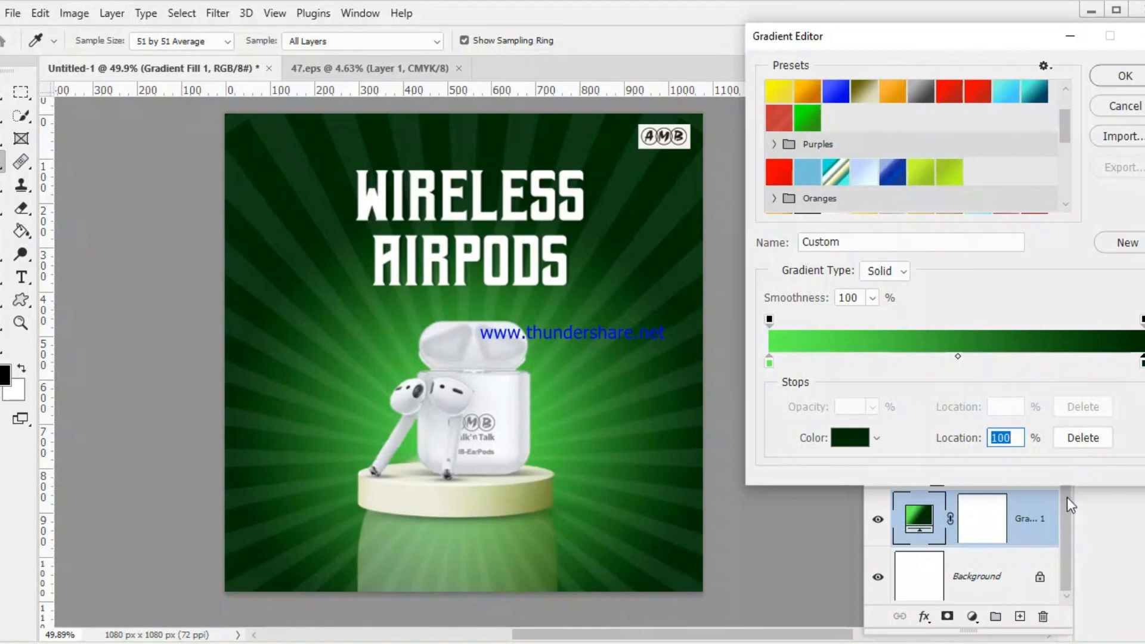
{"action": "left_click", "coordinate": [924, 361]}
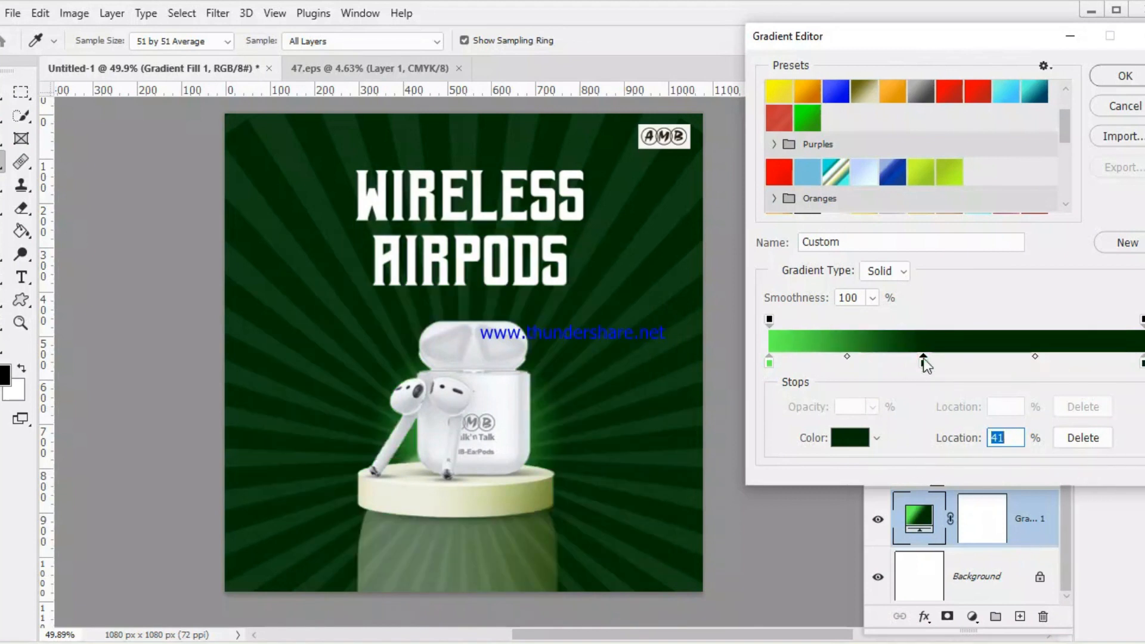
Apply the turquoise-to-dark-blue preset gradient to the background fill and preview it with Reverse on and back off
{"action": "left_click", "coordinate": [1037, 94]}
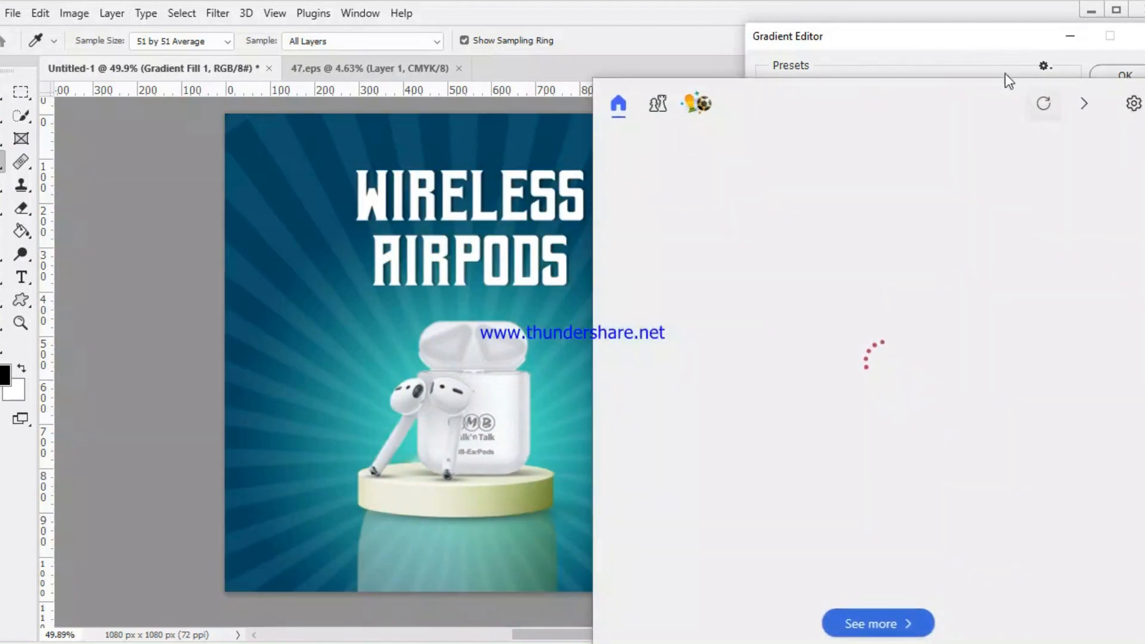
{"action": "left_click", "coordinate": [975, 38]}
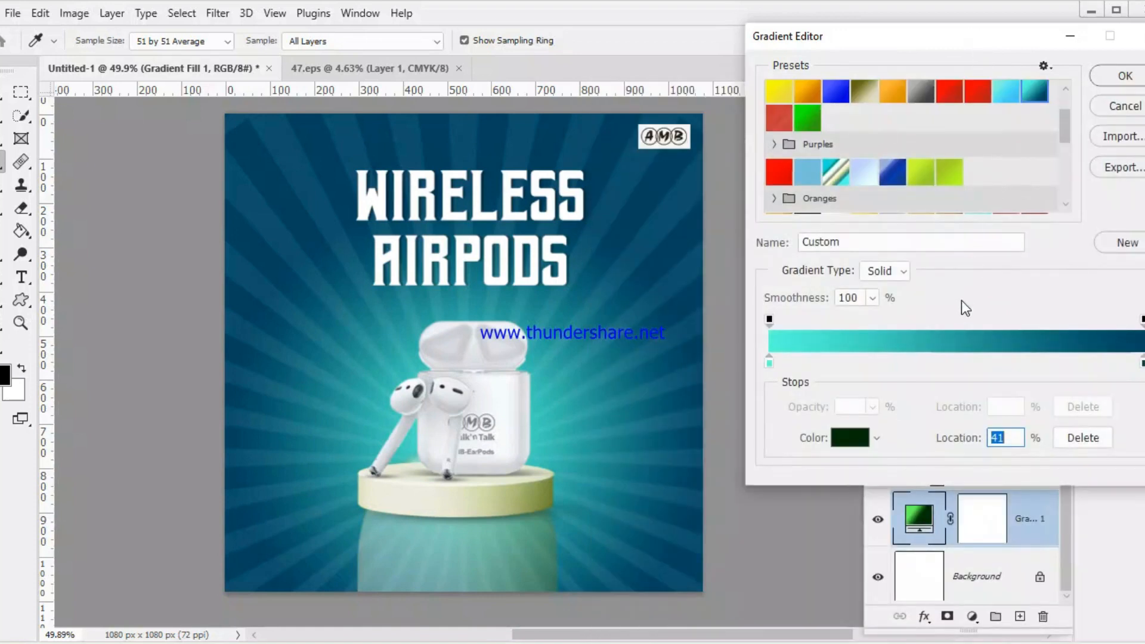
{"action": "left_click", "coordinate": [1106, 75]}
{"action": "left_click", "coordinate": [984, 263]}
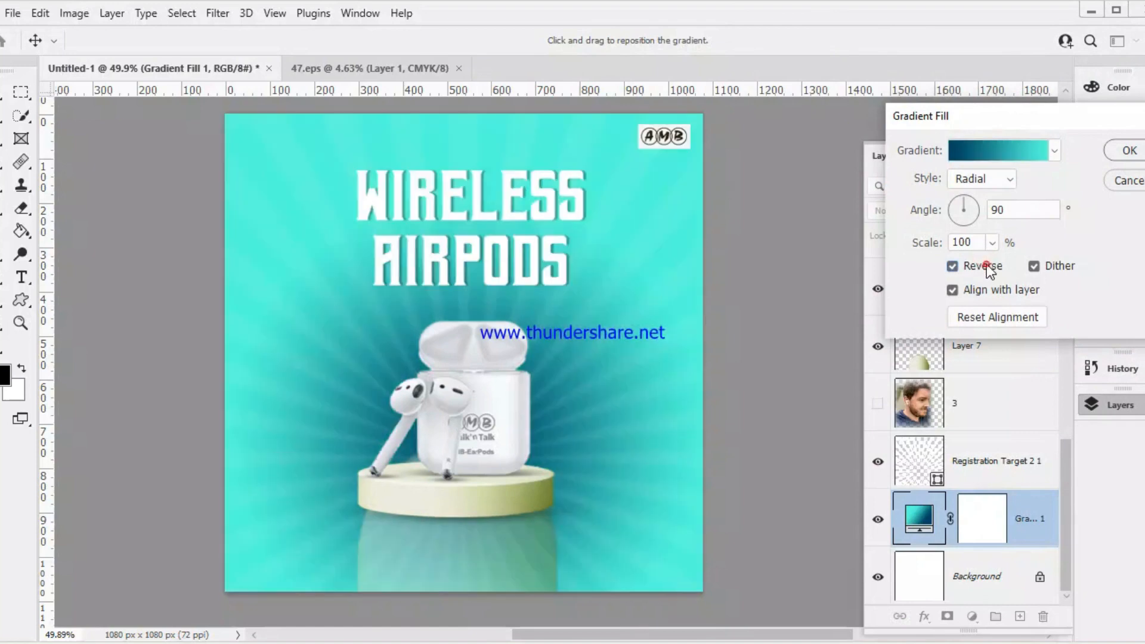
{"action": "left_click", "coordinate": [987, 266]}
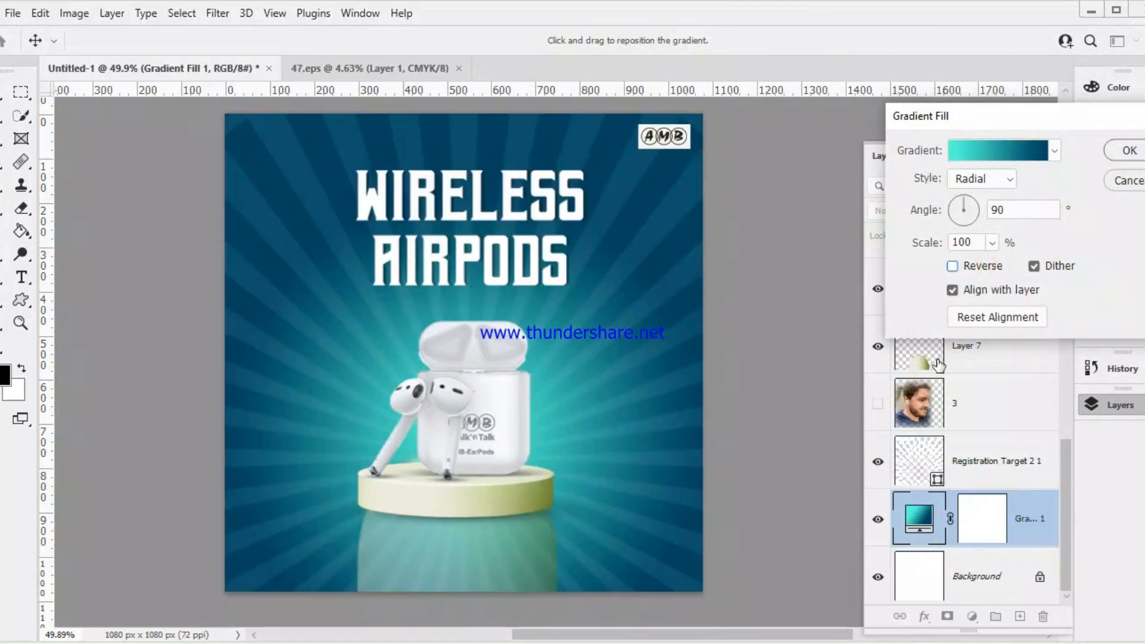
Reopen the background gradient for editing and set its light turquoise stop to bright green 57ff5f
{"action": "left_click", "coordinate": [997, 153]}
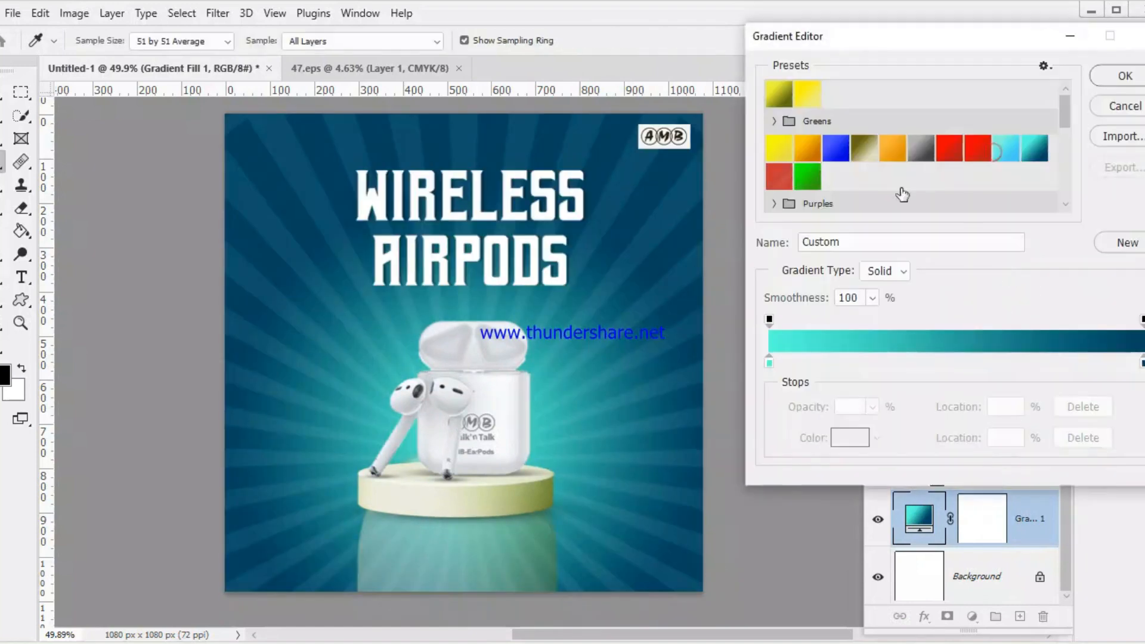
{"action": "scroll", "coordinate": [899, 159], "scroll_direction": "down", "scroll_amount": 1}
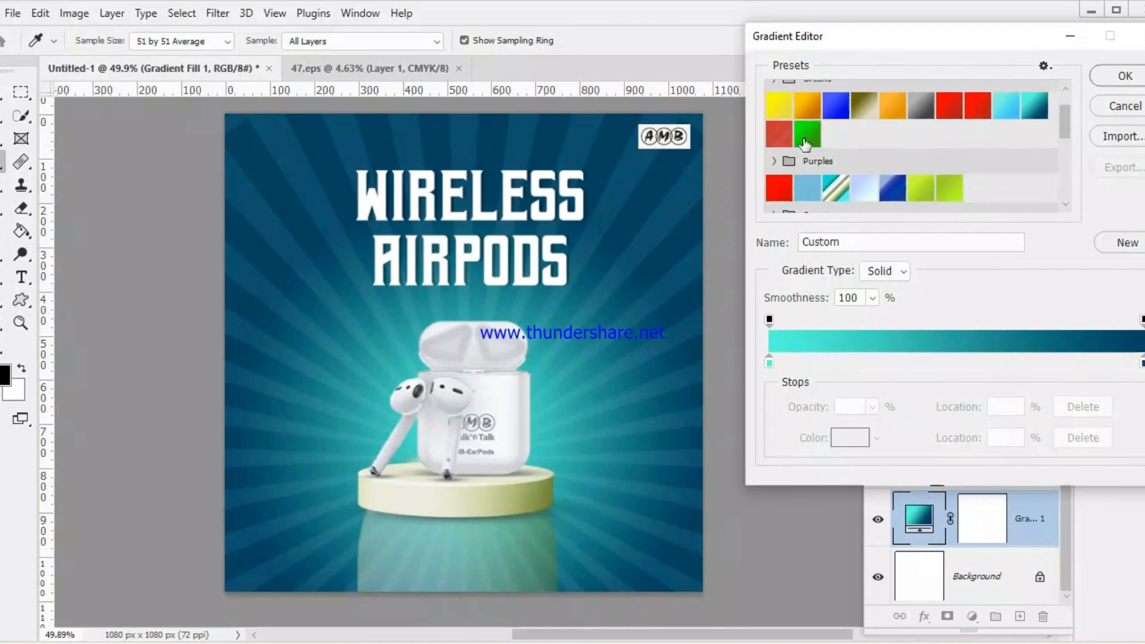
{"action": "double_click", "coordinate": [769, 363]}
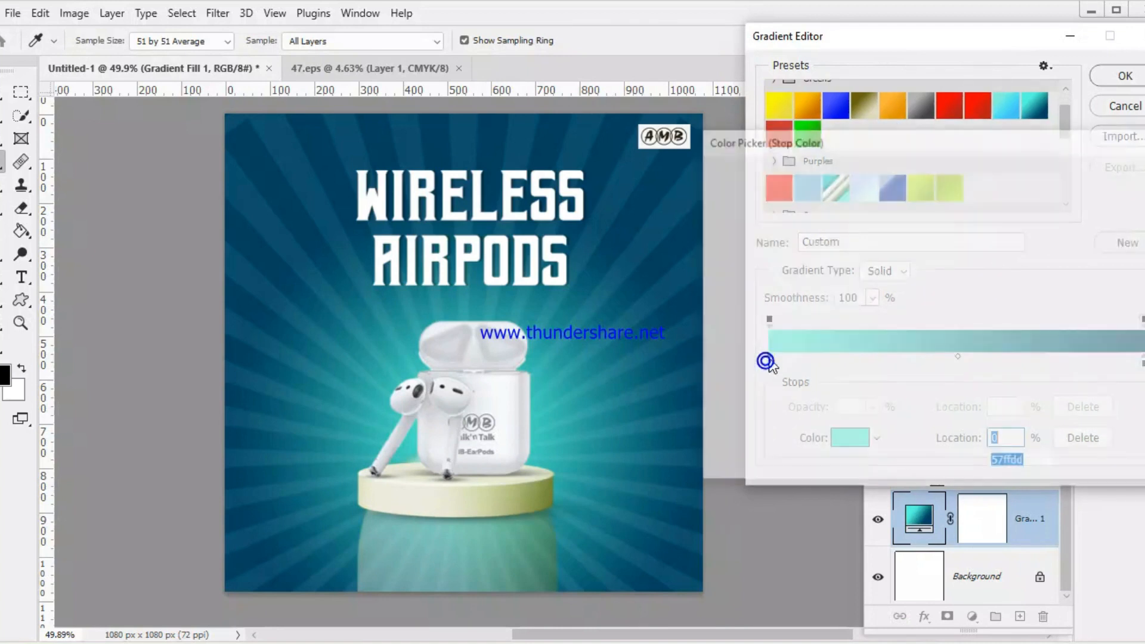
{"action": "left_click", "coordinate": [954, 331]}
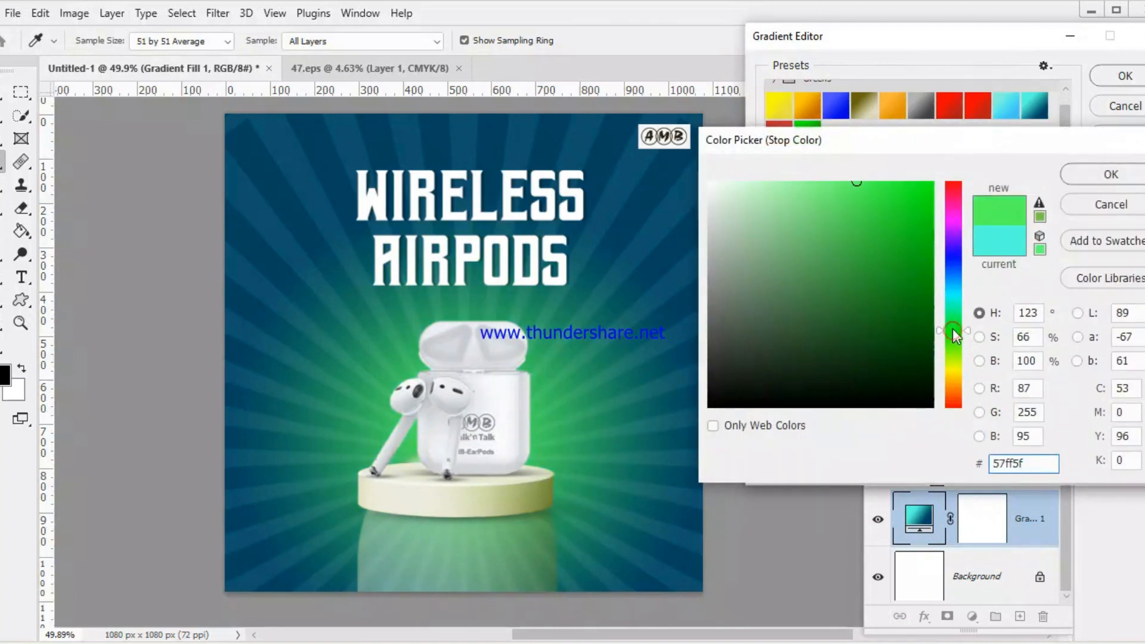
{"action": "left_click", "coordinate": [1111, 174]}
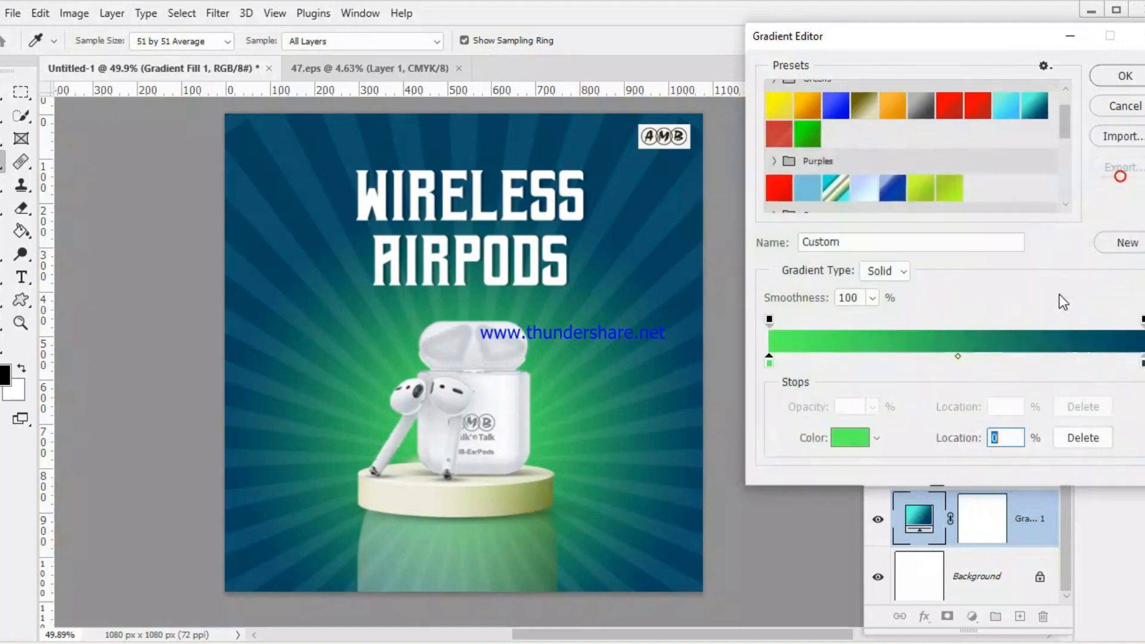
Set the gradient's dark blue end stop to dark green 056200 and accept the gradient fill
{"action": "double_click", "coordinate": [1140, 364]}
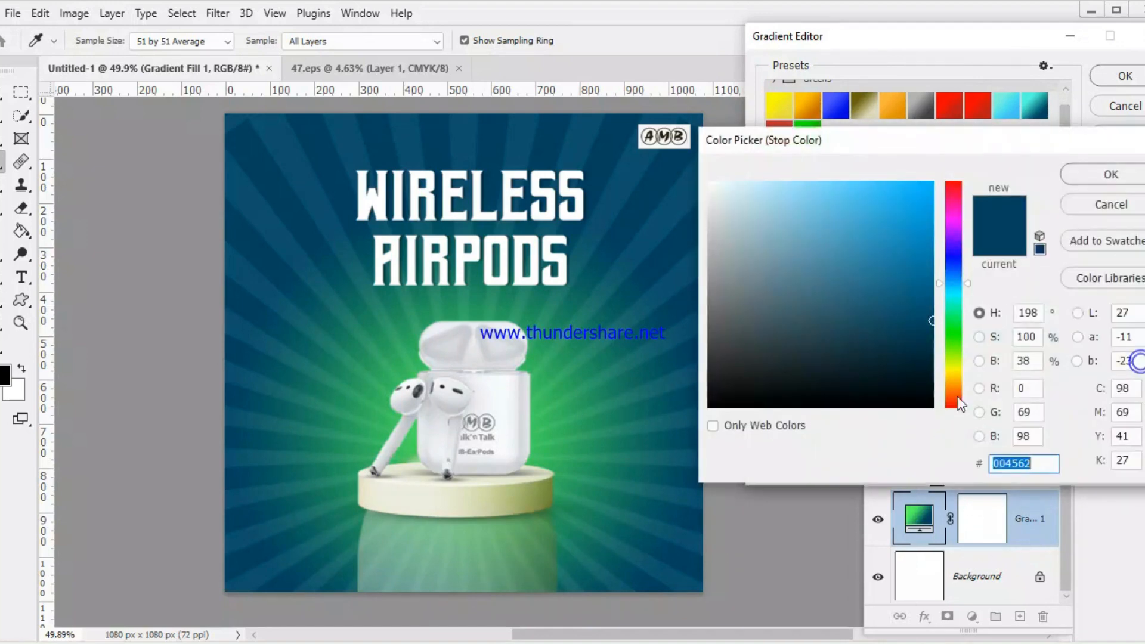
{"action": "left_click", "coordinate": [950, 338]}
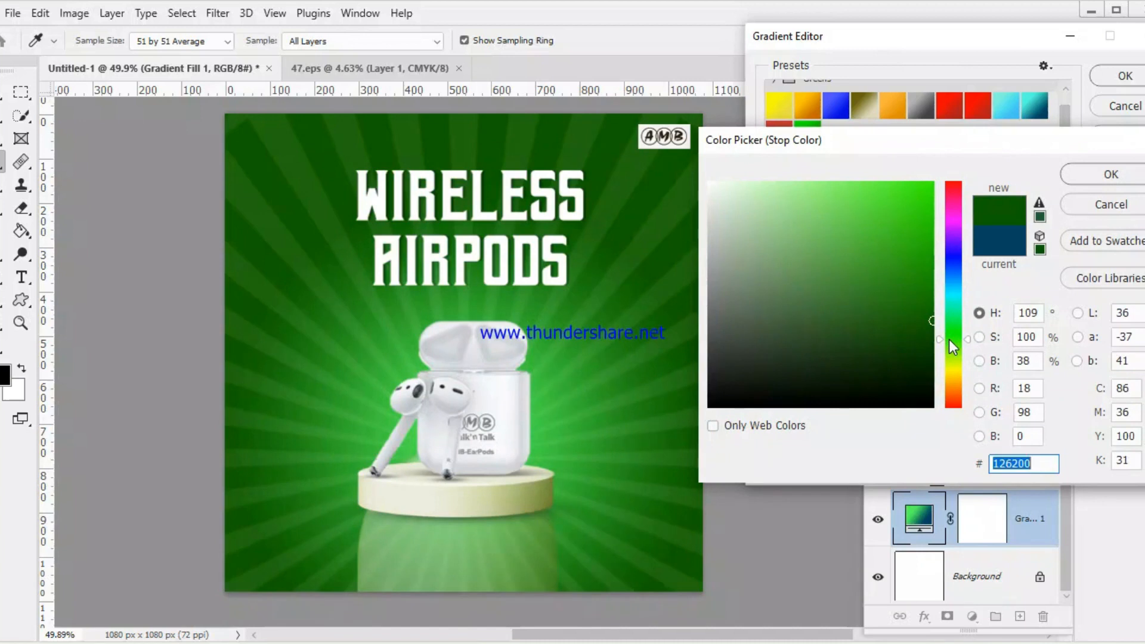
{"action": "left_click", "coordinate": [949, 339]}
{"action": "mouse_move", "coordinate": [953, 343]}
{"action": "left_mouse_down"}
{"action": "mouse_move", "coordinate": [953, 358]}
{"action": "mouse_move", "coordinate": [953, 322]}
{"action": "left_mouse_up"}
{"action": "left_click", "coordinate": [954, 334]}
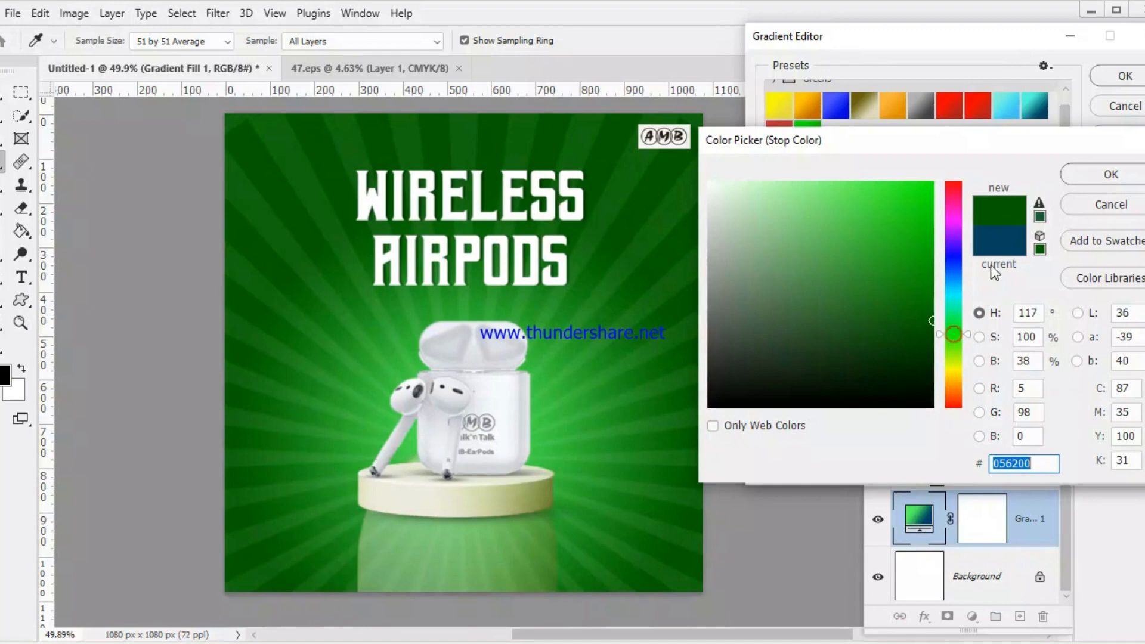
{"action": "left_click", "coordinate": [1111, 174]}
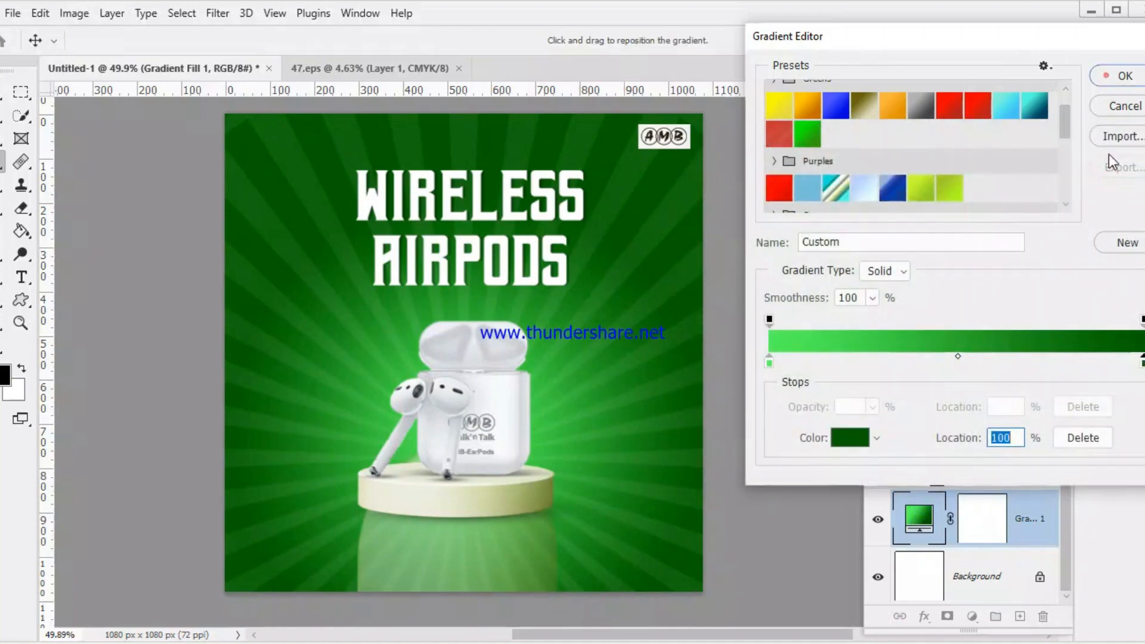
{"action": "left_click", "coordinate": [1107, 76]}
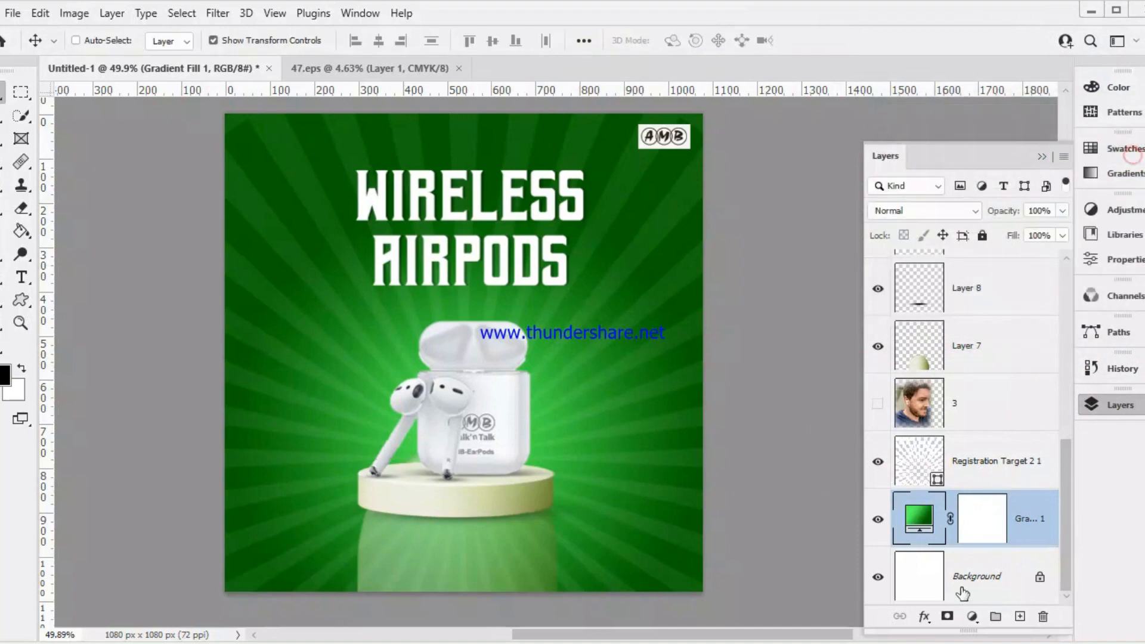
Select the Background layer and review the poster with its new green gradient
{"action": "left_click", "coordinate": [960, 587]}
{"action": "scroll", "coordinate": [593, 338], "scroll_direction": "down", "scroll_amount": 2}
{"action": "scroll", "coordinate": [547, 263], "scroll_direction": "up", "scroll_amount": 2}
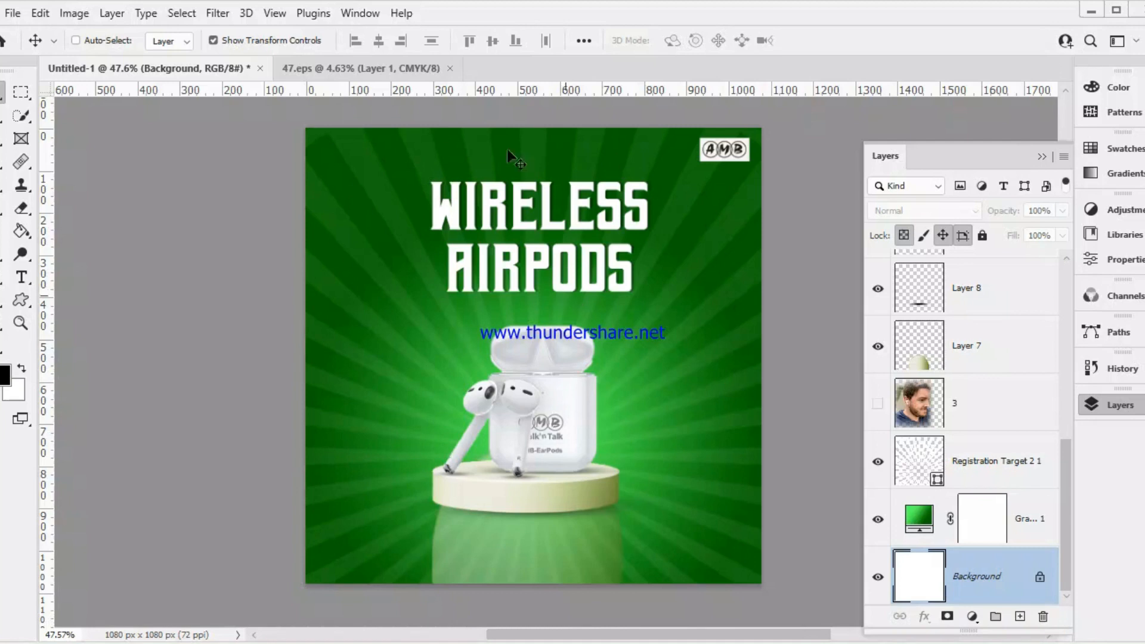
{"action": "scroll", "coordinate": [360, 491], "scroll_direction": "up", "scroll_amount": 3}
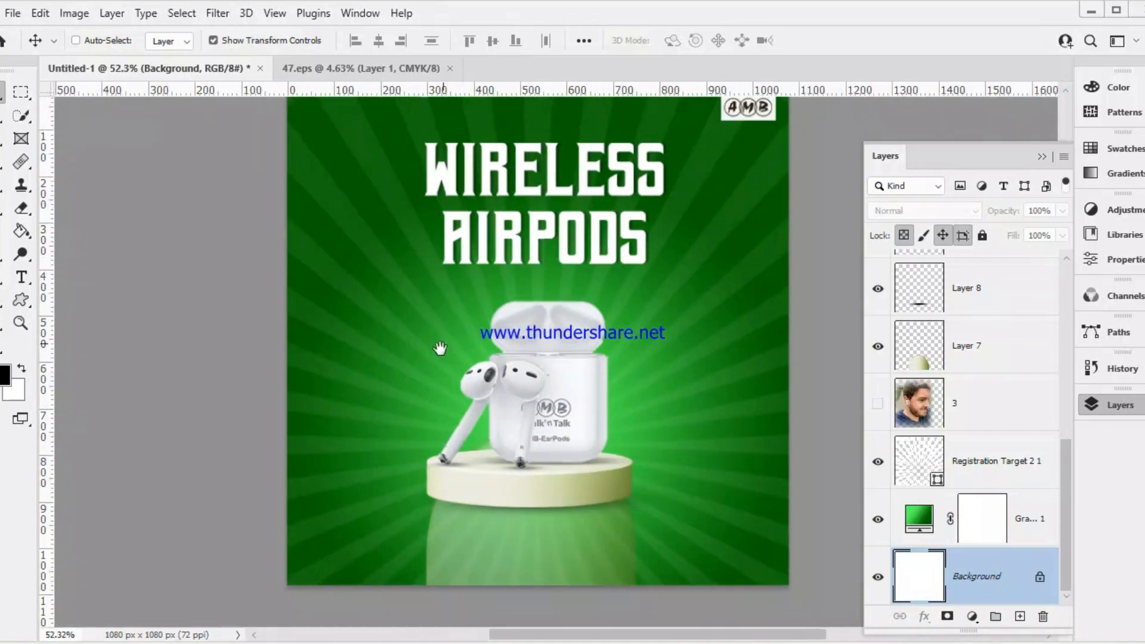
{"action": "left_click_drag", "start_coordinate": [442, 346], "coordinate": [407, 361]}
Switch to Chrome to examine the Apple AirPods Pro sale post, check the WhatsApp chat, and return to Photoshop
{"action": "key", "text": "alt+Tab"}
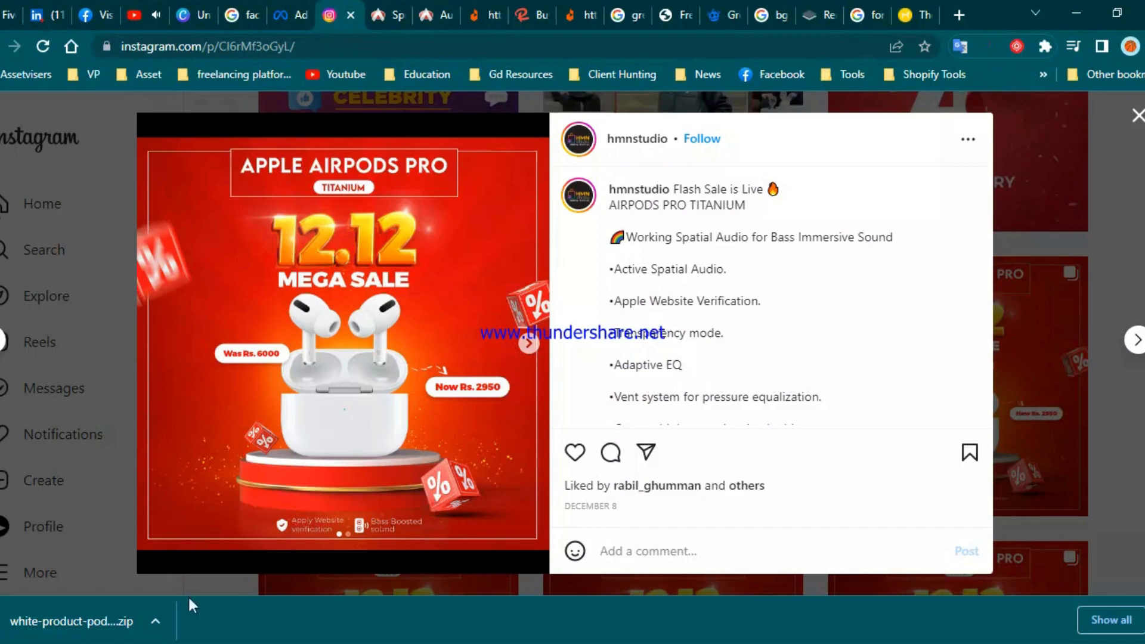
{"action": "mouse_move", "coordinate": [293, 643]}
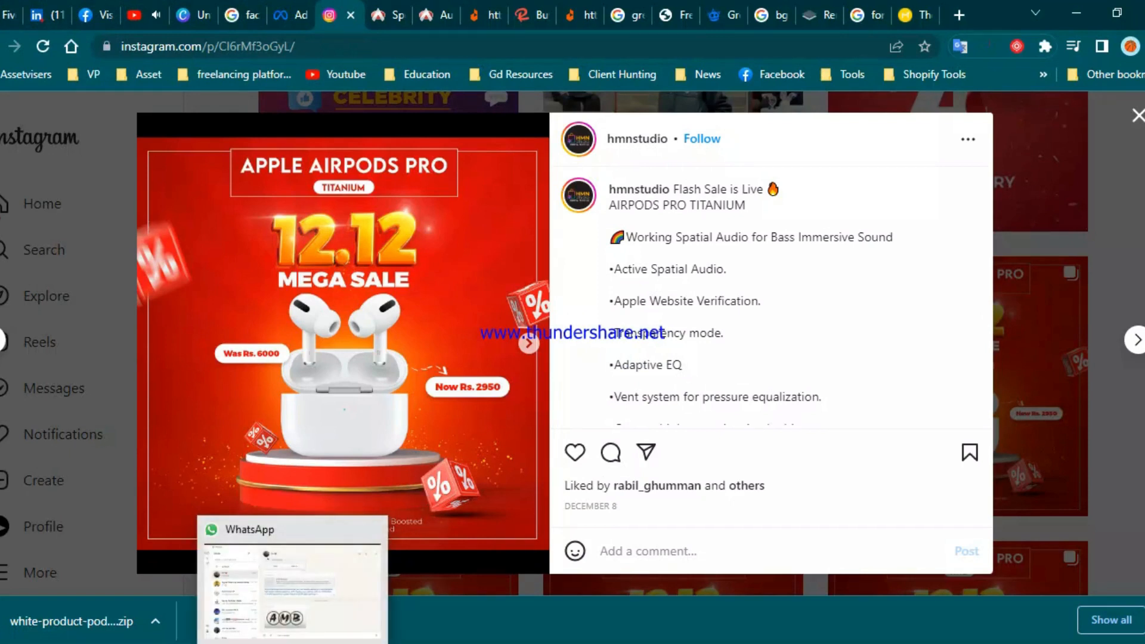
{"action": "left_click", "coordinate": [292, 590]}
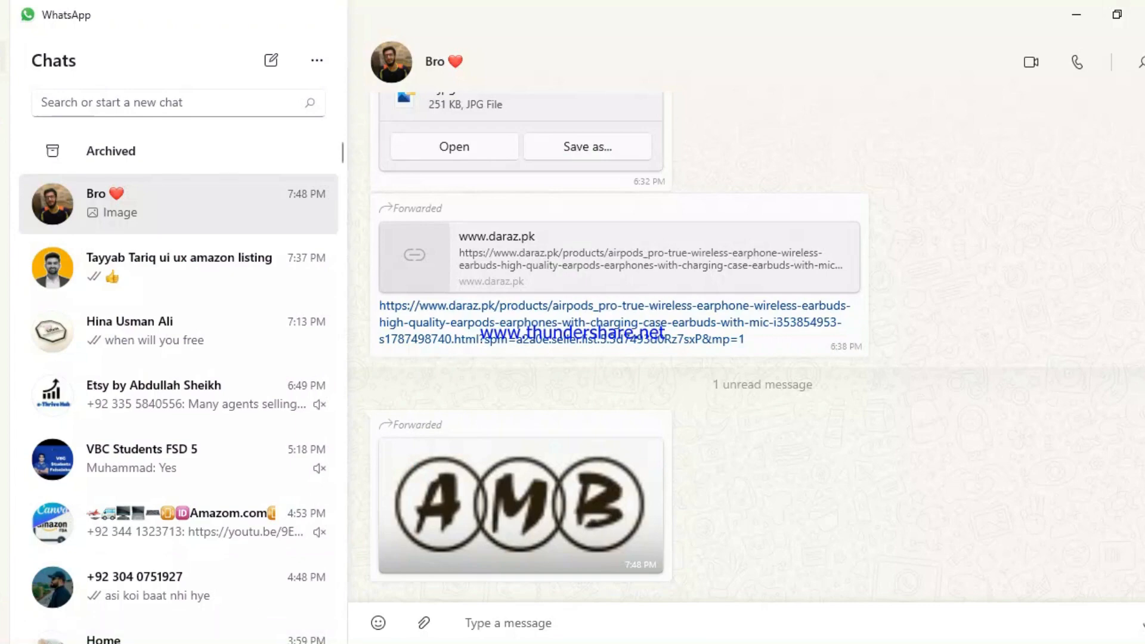
{"action": "mouse_move", "coordinate": [250, 643]}
{"action": "left_click", "coordinate": [250, 590]}
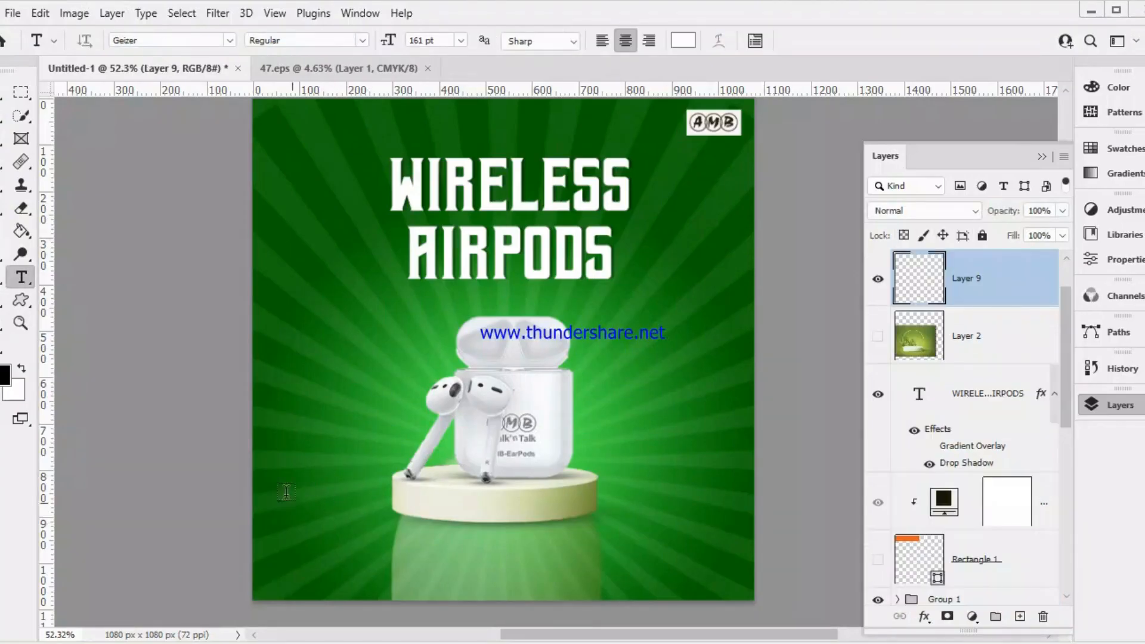
Add a text box reading "12.12 SALE" across the lower part of the poster, below the podium top
{"action": "left_click_drag", "start_coordinate": [269, 525], "coordinate": [596, 582]}
{"action": "type", "text": "12"}
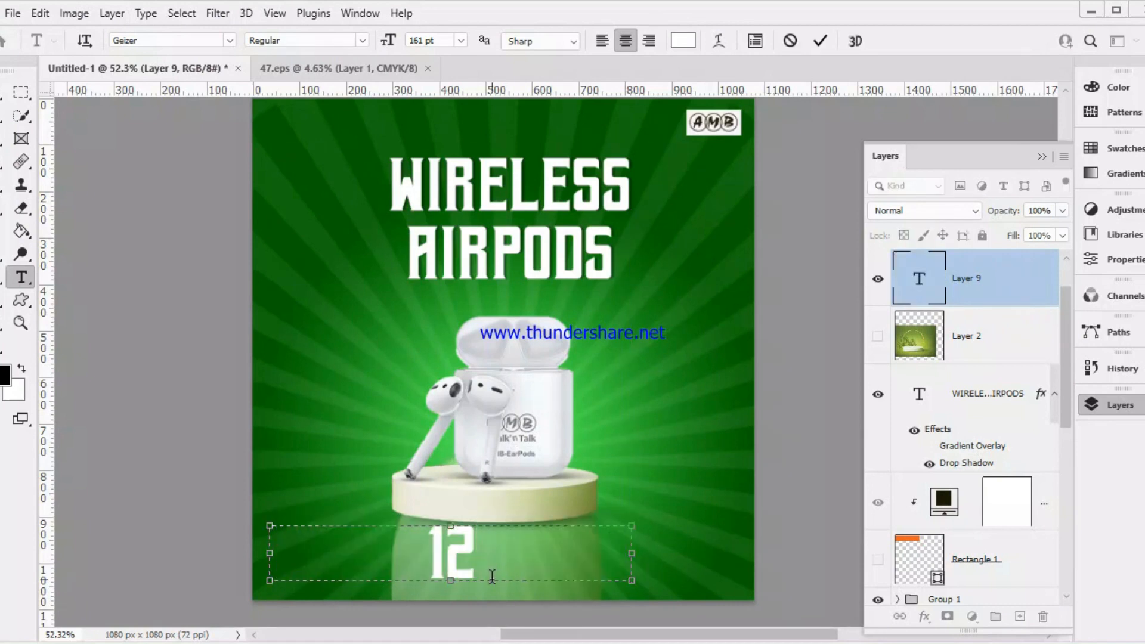
{"action": "type", "text": ".12"}
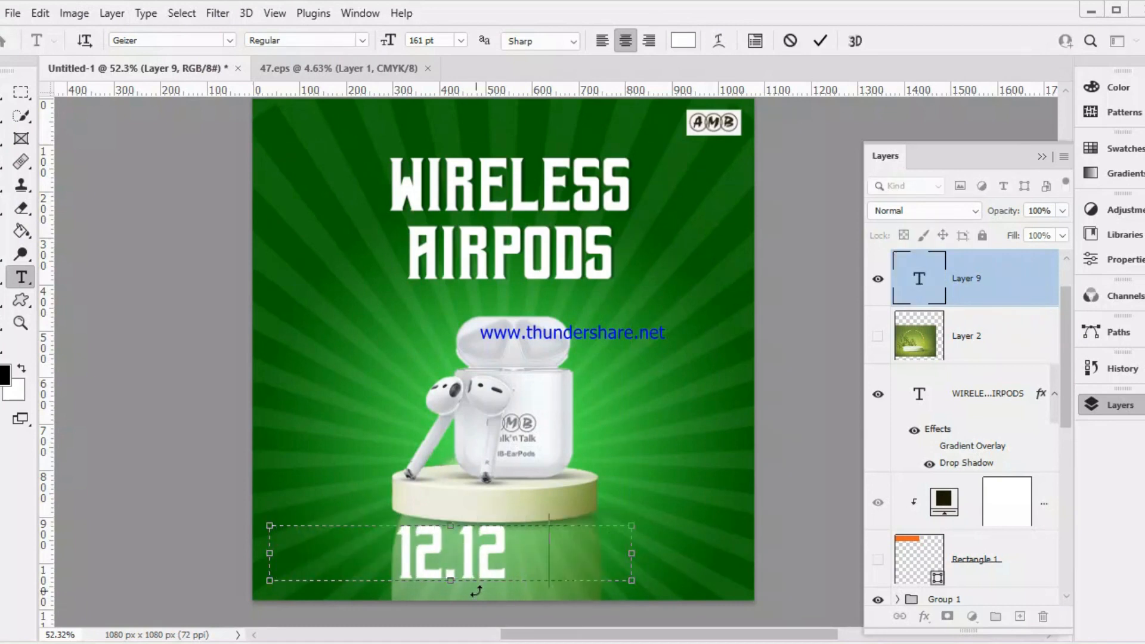
{"action": "type", "text": " SALE"}
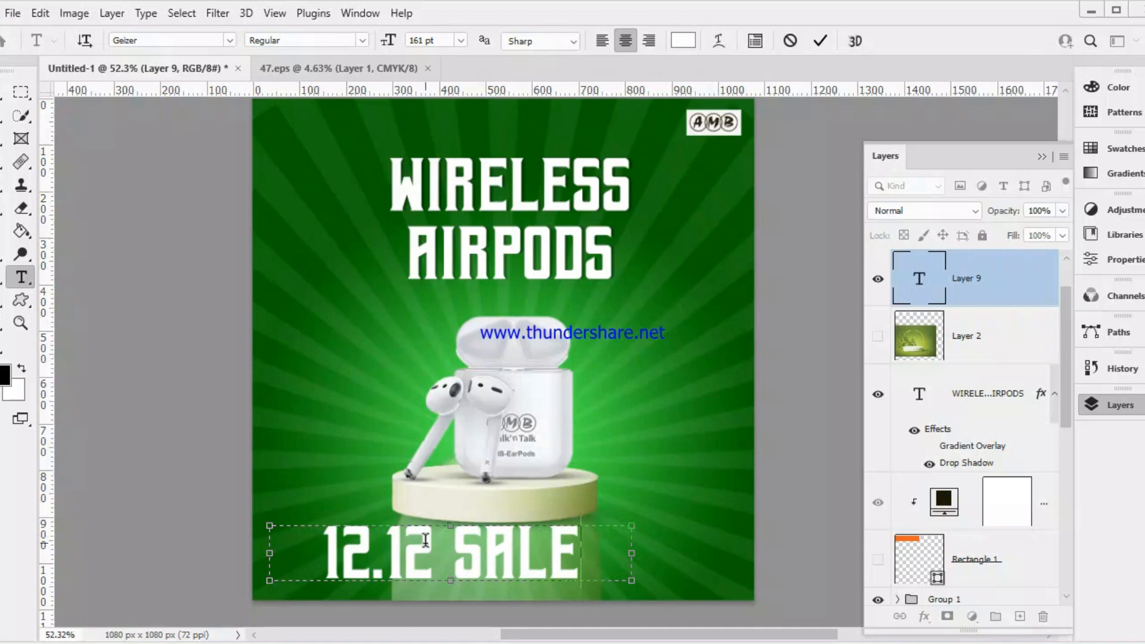
Set the 12.12 SALE text to 113 pt and move it up and left, overlapping the AirPods
{"action": "double_click", "coordinate": [425, 540]}
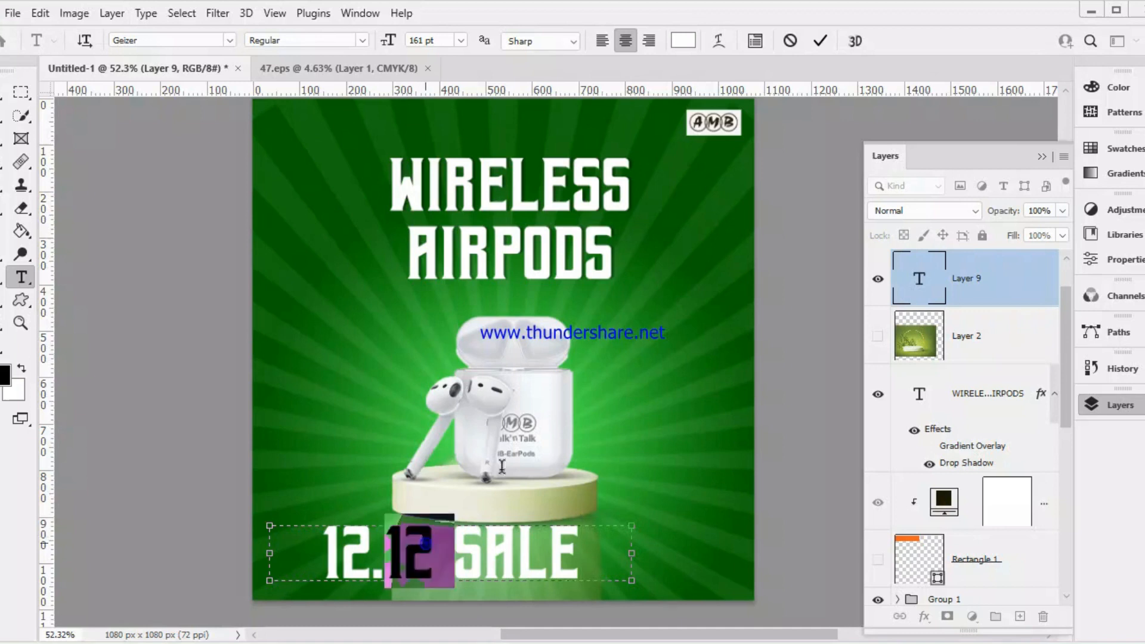
{"action": "triple_click", "coordinate": [497, 542]}
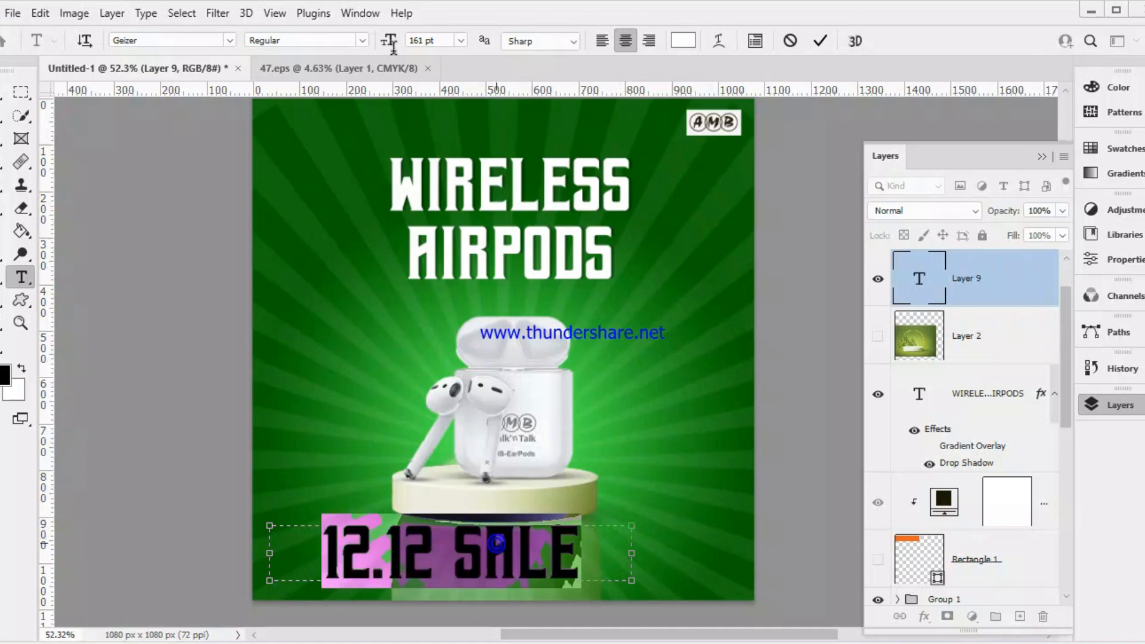
{"action": "left_click_drag", "start_coordinate": [393, 47], "coordinate": [343, 53]}
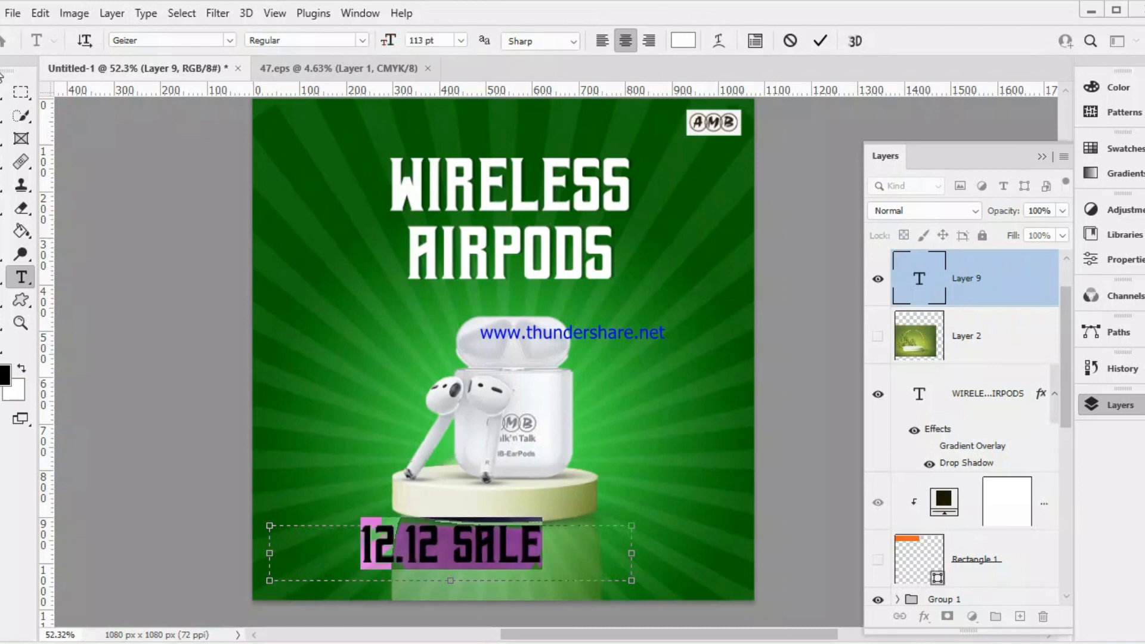
{"action": "left_click", "coordinate": [2, 92]}
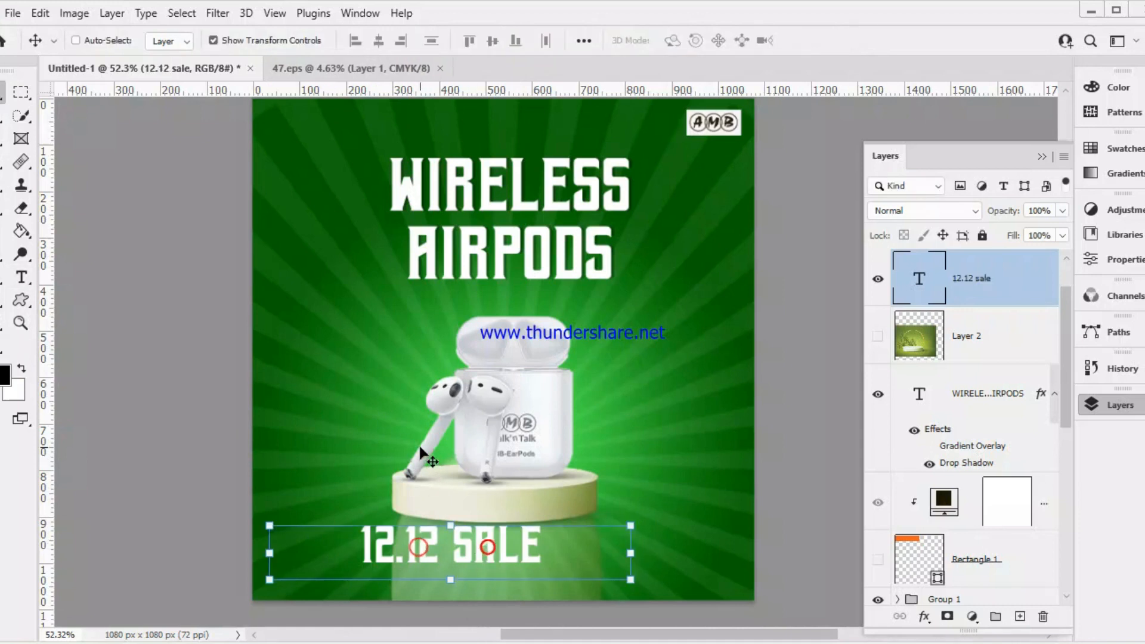
{"action": "left_click_drag", "start_coordinate": [524, 557], "coordinate": [433, 433]}
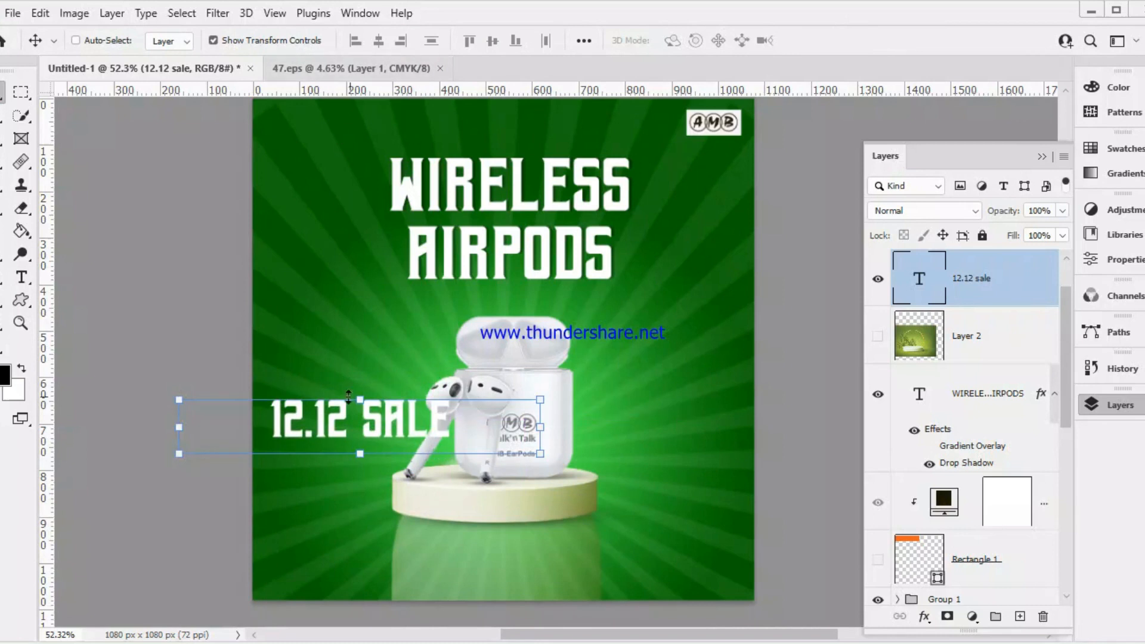
Reduce the 12.12 SALE text to 86 pt and move it down to the poster's lower-left area
{"action": "double_click", "coordinate": [356, 424]}
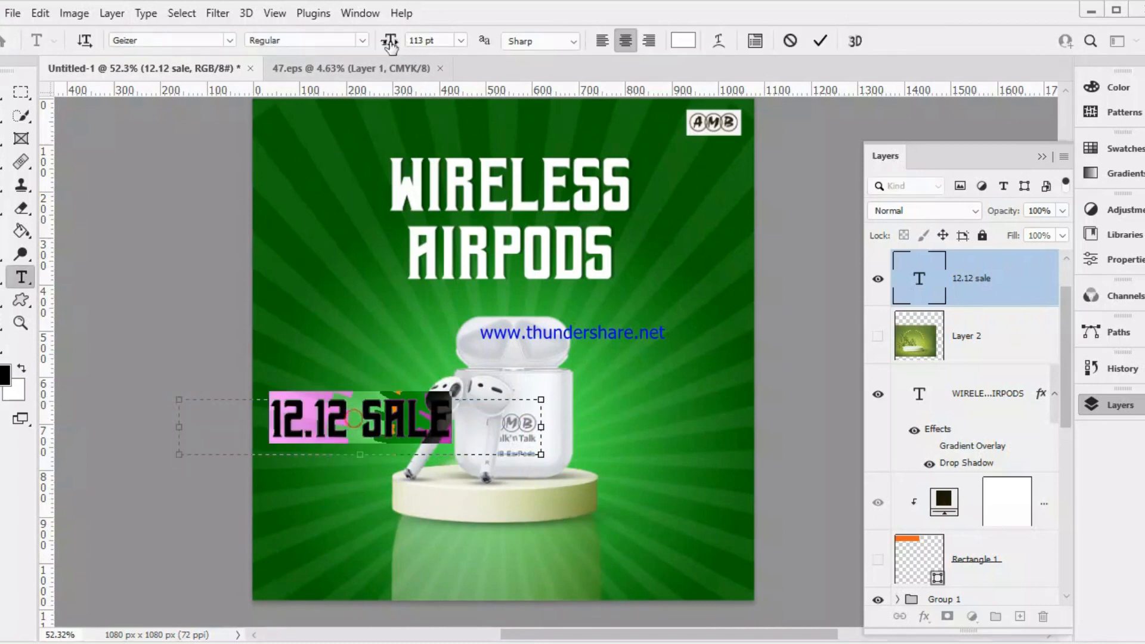
{"action": "left_click_drag", "start_coordinate": [363, 49], "coordinate": [368, 50]}
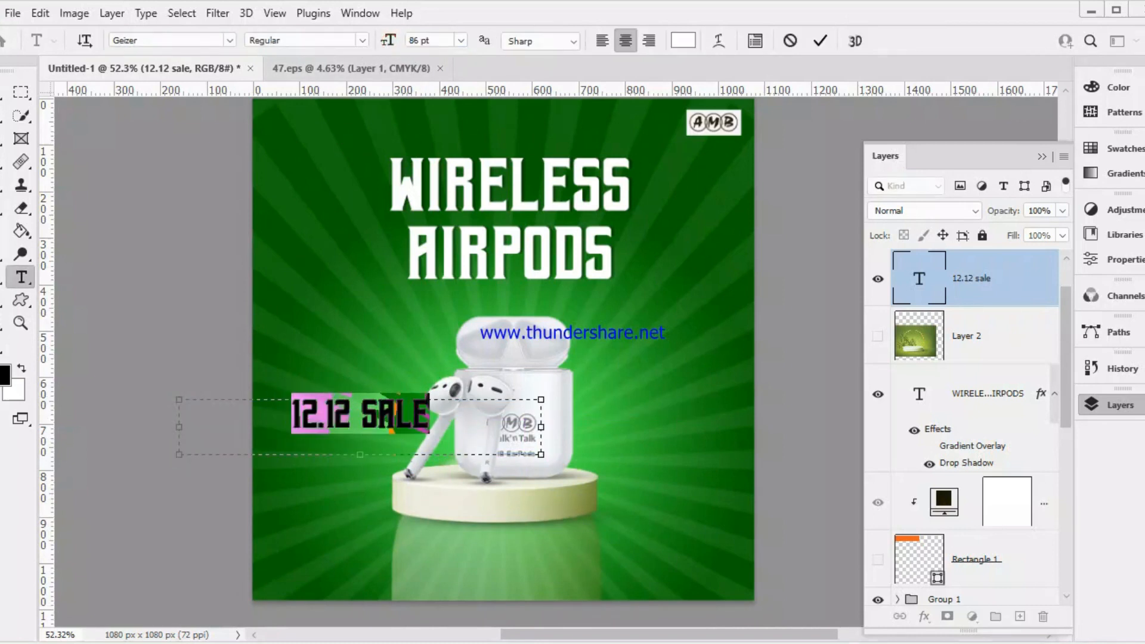
{"action": "left_click", "coordinate": [1, 99]}
{"action": "left_click_drag", "start_coordinate": [330, 441], "coordinate": [328, 573]}
{"action": "left_click", "coordinate": [379, 561]}
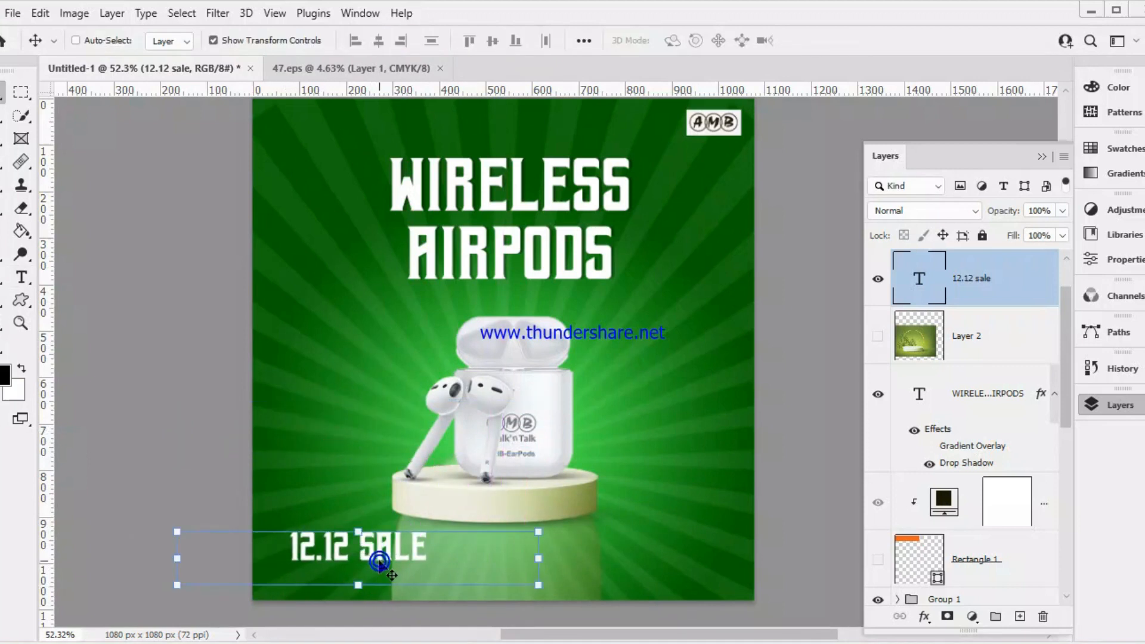
Enlarge the 12.12 SALE text to 95 pt and nudge it slightly lower on the poster
{"action": "double_click", "coordinate": [379, 558]}
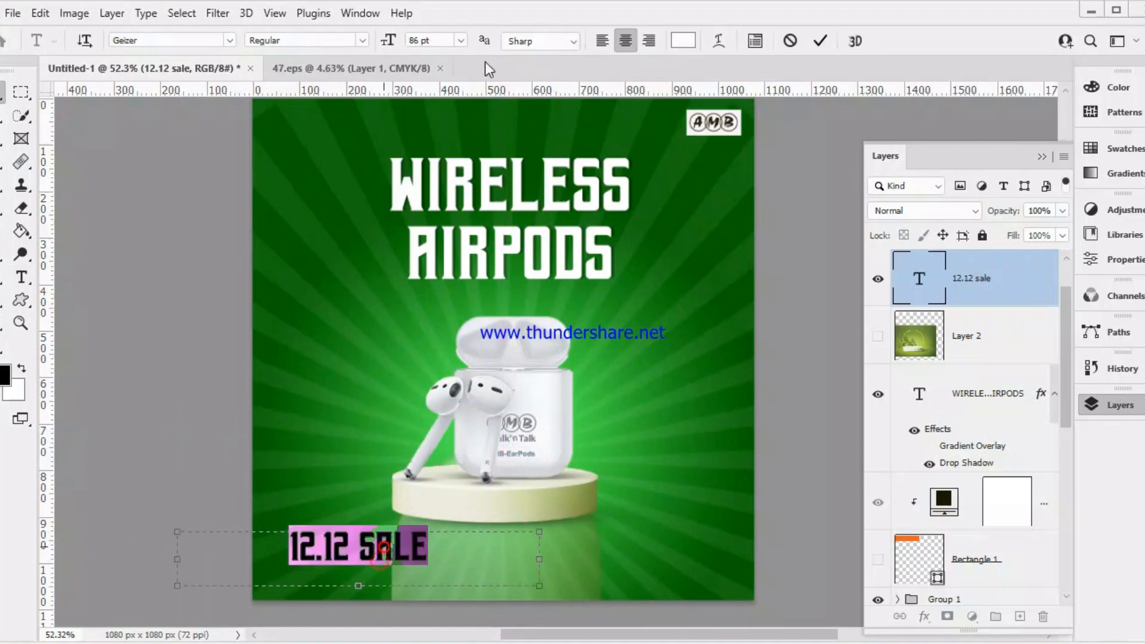
{"action": "left_click_drag", "start_coordinate": [387, 42], "coordinate": [394, 43]}
{"action": "left_click", "coordinate": [4, 92]}
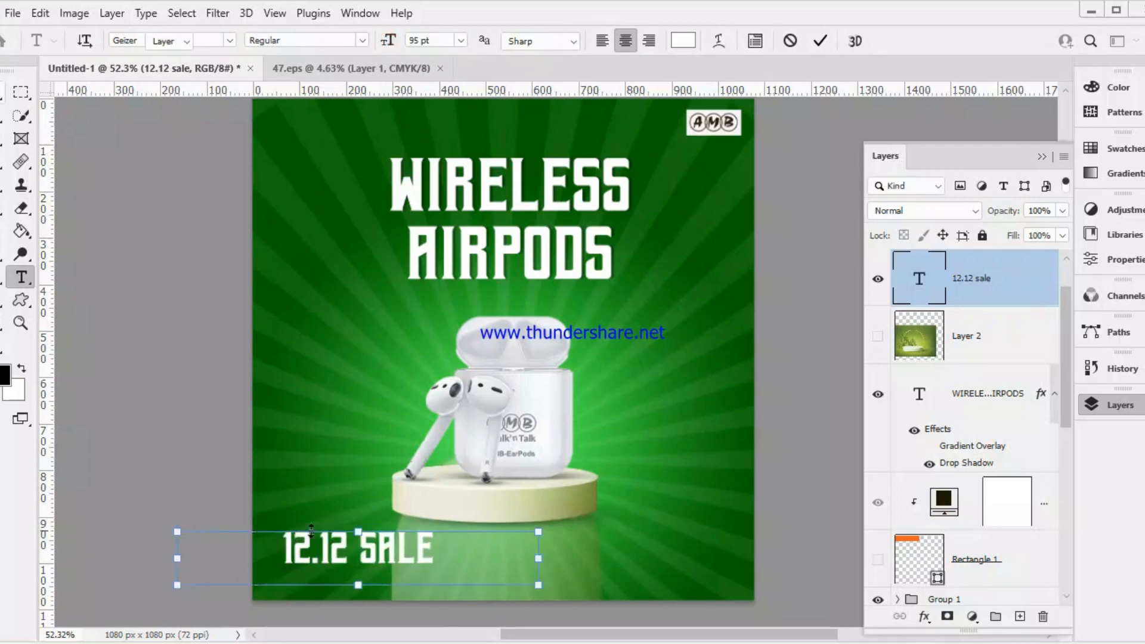
{"action": "mouse_move", "coordinate": [342, 560]}
{"action": "left_mouse_down"}
{"action": "mouse_move", "coordinate": [354, 574]}
{"action": "mouse_move", "coordinate": [340, 576]}
{"action": "mouse_move", "coordinate": [344, 565]}
{"action": "left_mouse_up"}
Apply a radial, reversed Gradient Overlay to the 12.12 SALE text using the orange-to-yellow preset
{"action": "right_click", "coordinate": [969, 259]}
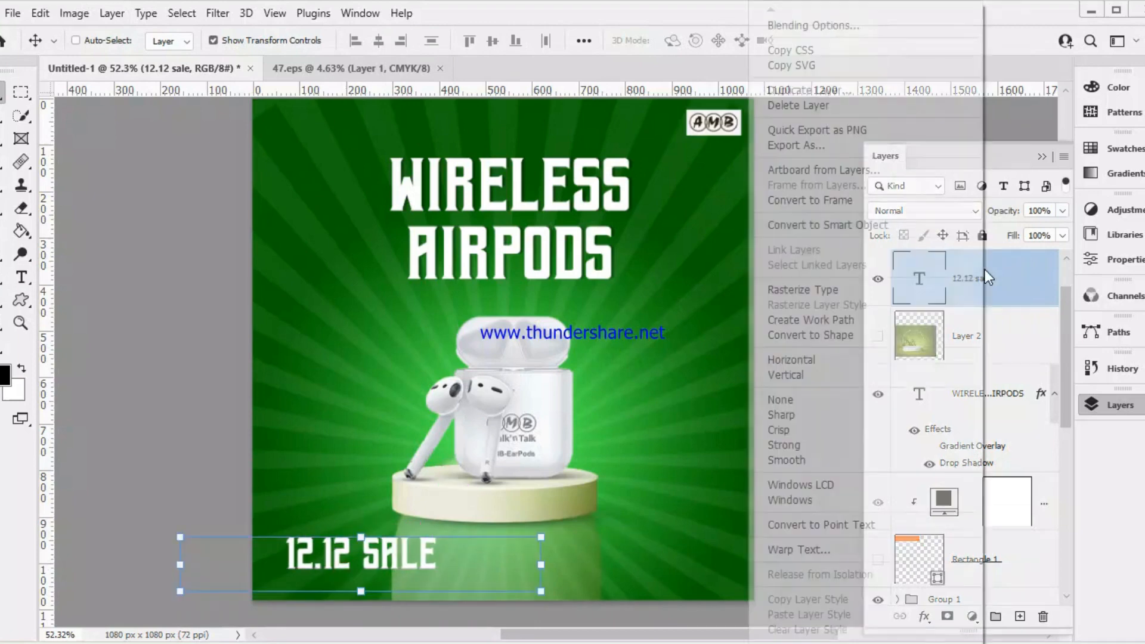
{"action": "left_click", "coordinate": [893, 28]}
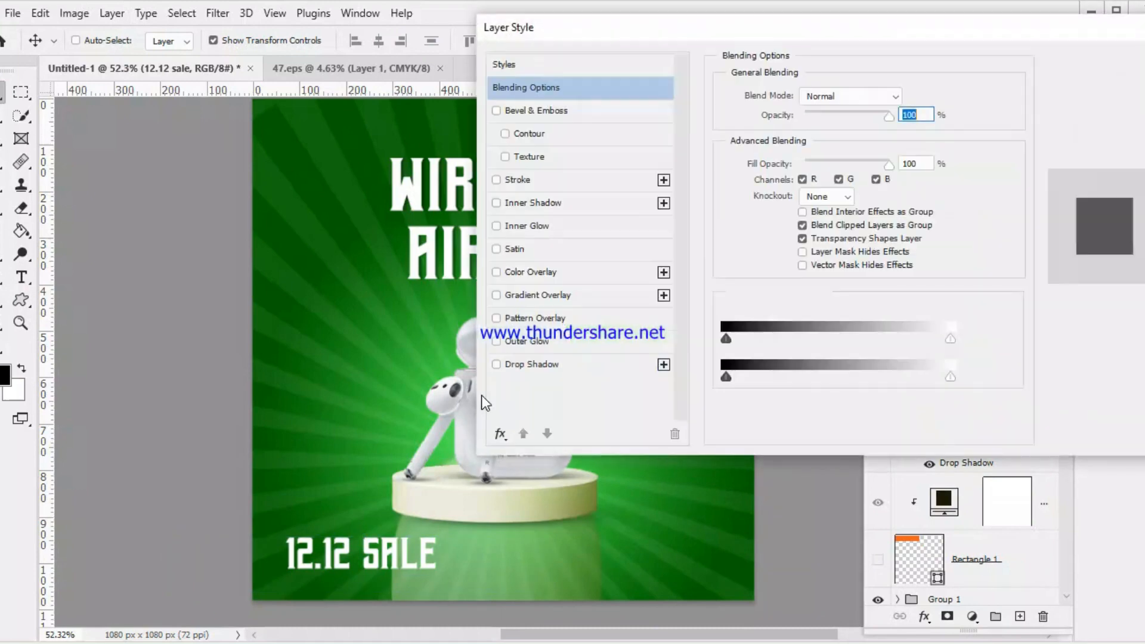
{"action": "left_click", "coordinate": [565, 304]}
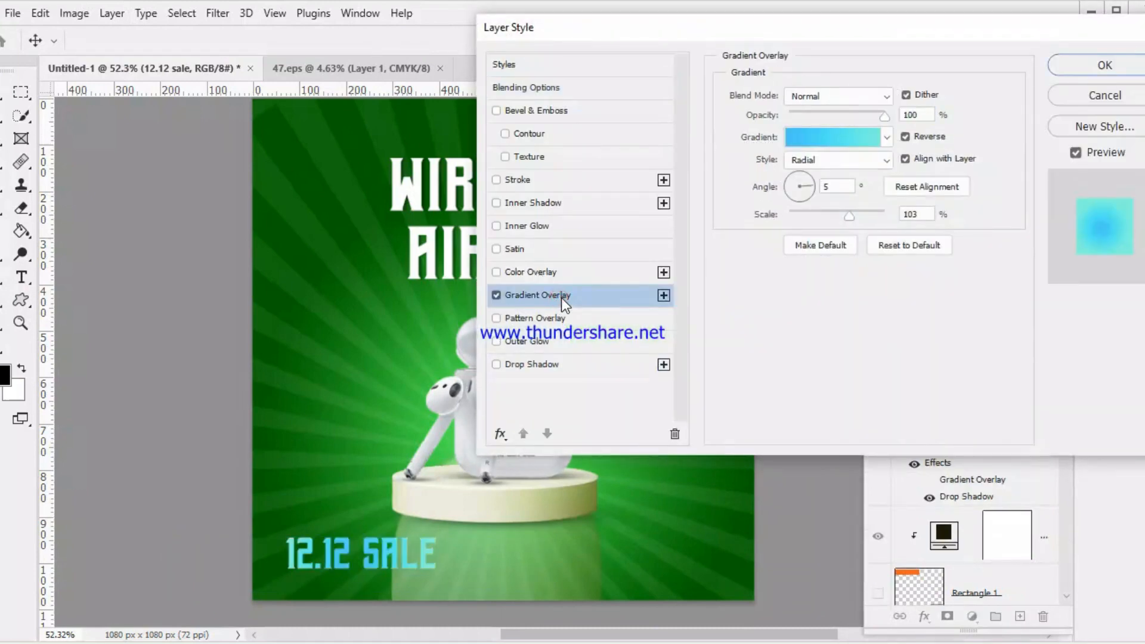
{"action": "left_click", "coordinate": [496, 295]}
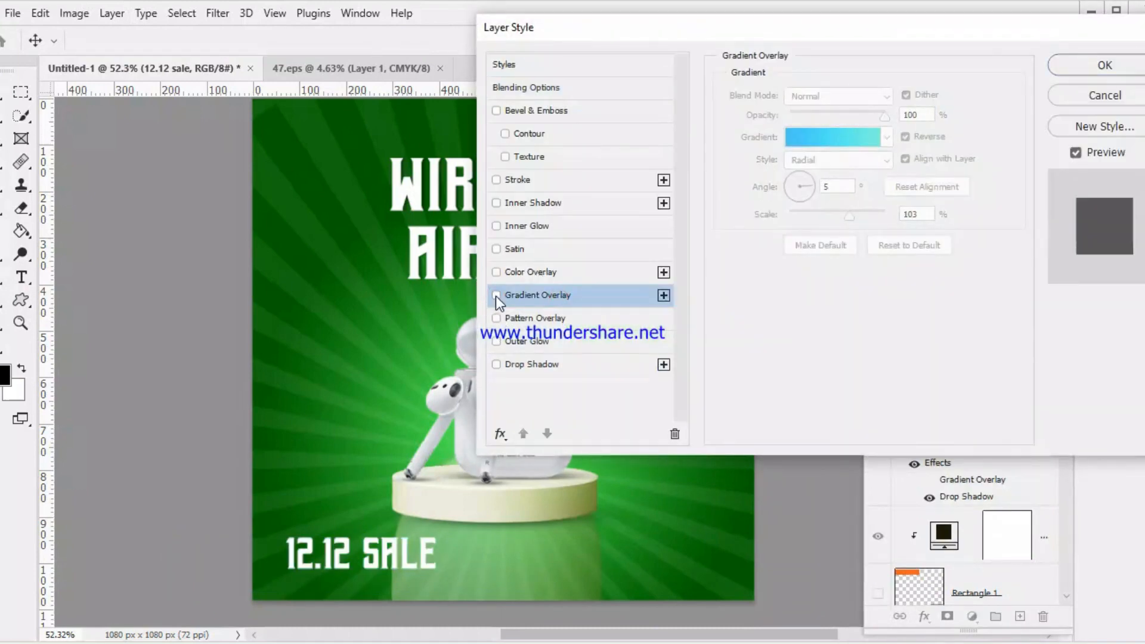
{"action": "left_click", "coordinate": [495, 296]}
{"action": "left_click", "coordinate": [830, 143]}
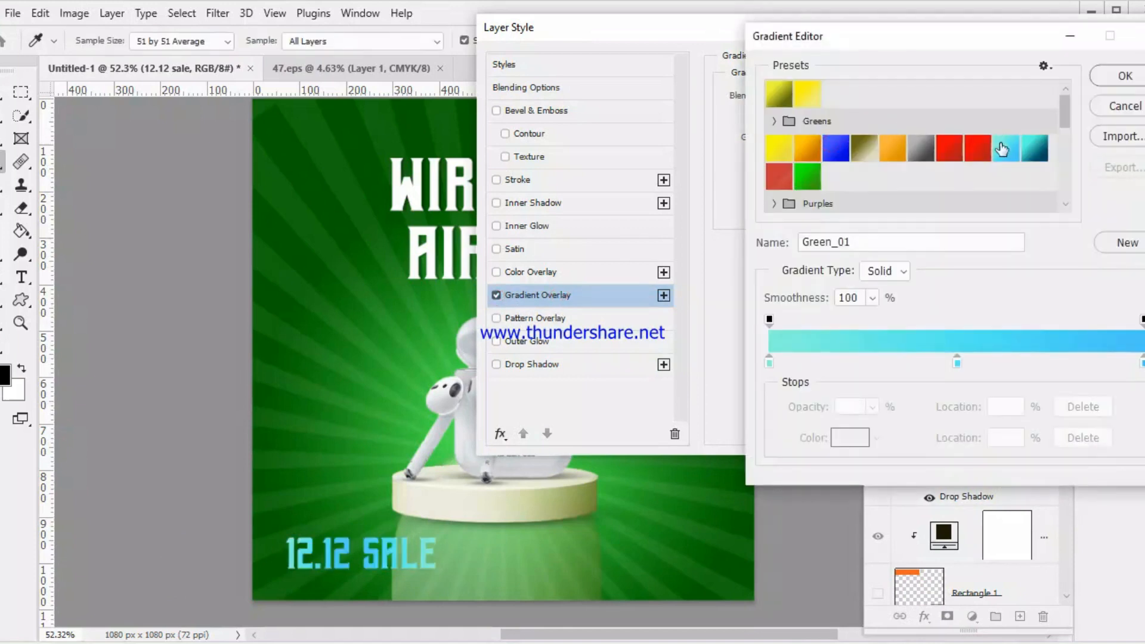
{"action": "left_click", "coordinate": [978, 148]}
{"action": "left_click", "coordinate": [949, 148]}
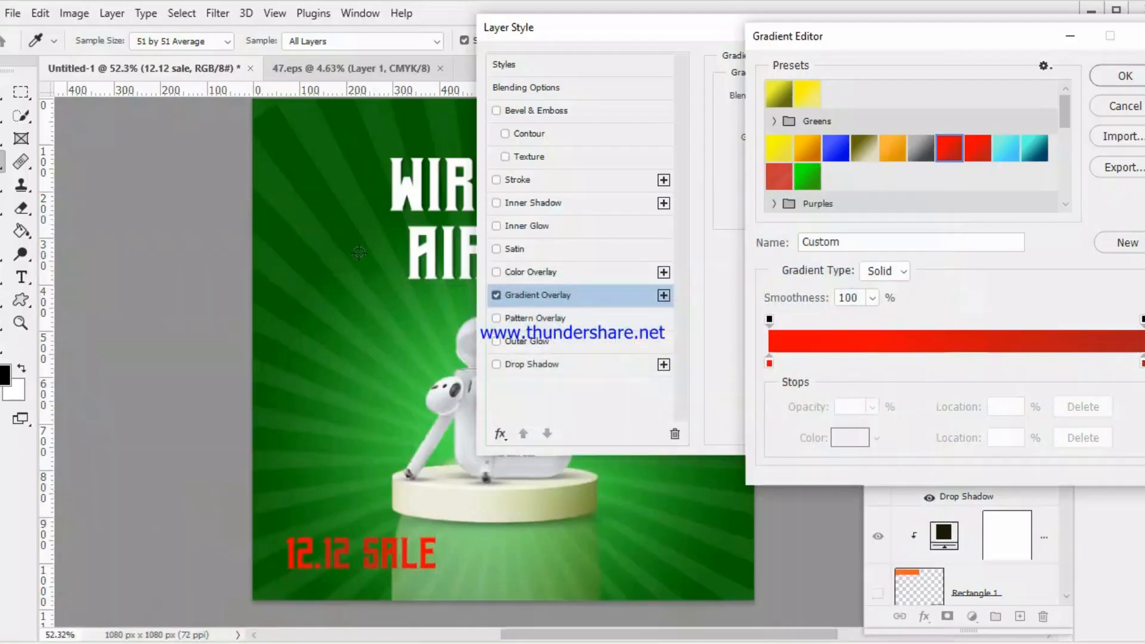
{"action": "left_click", "coordinate": [799, 153]}
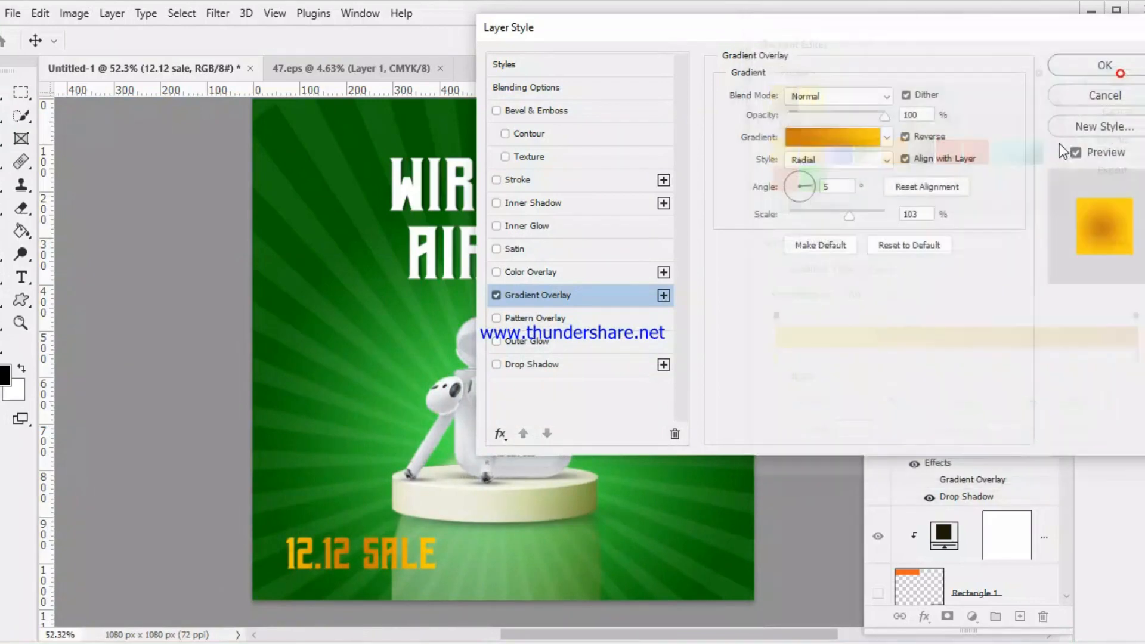
{"action": "left_click", "coordinate": [1125, 76]}
{"action": "left_click", "coordinate": [1098, 64]}
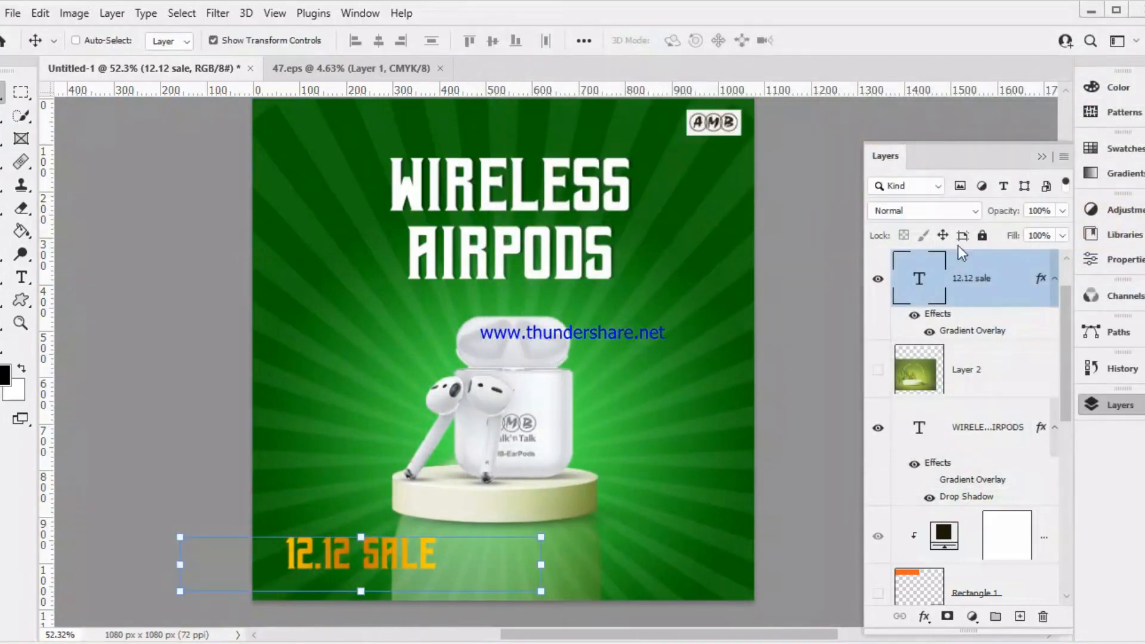
Preview different fonts on the 12.12 SALE text and set its font to Inversionz
{"action": "left_click", "coordinate": [1124, 259]}
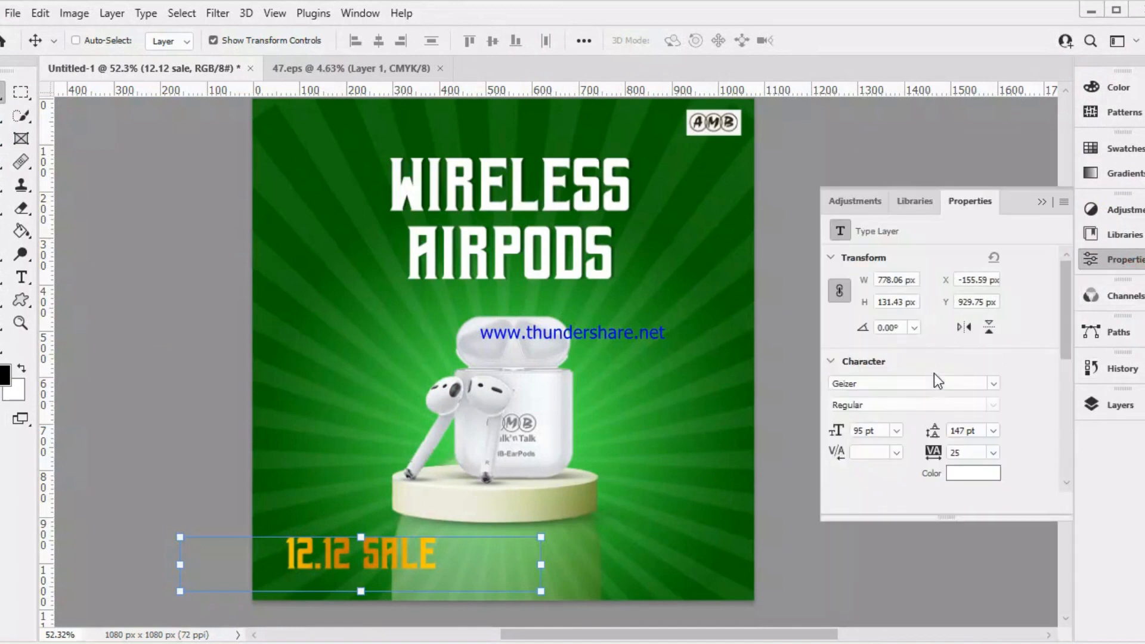
{"action": "left_click", "coordinate": [993, 385]}
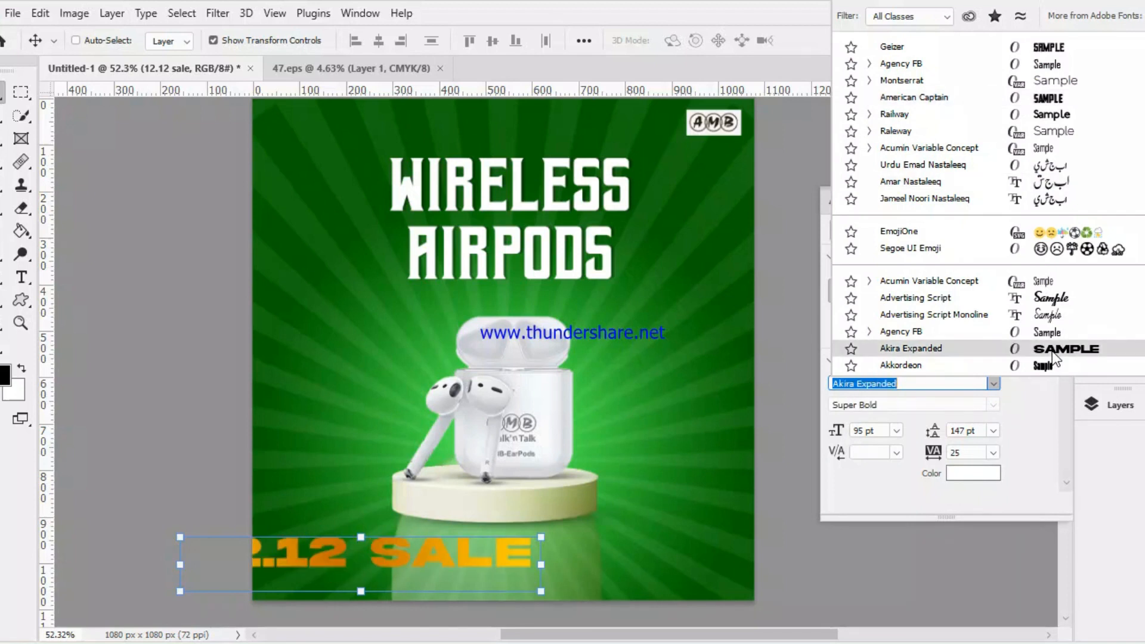
{"action": "scroll", "coordinate": [1052, 350], "scroll_direction": "down", "scroll_amount": 4}
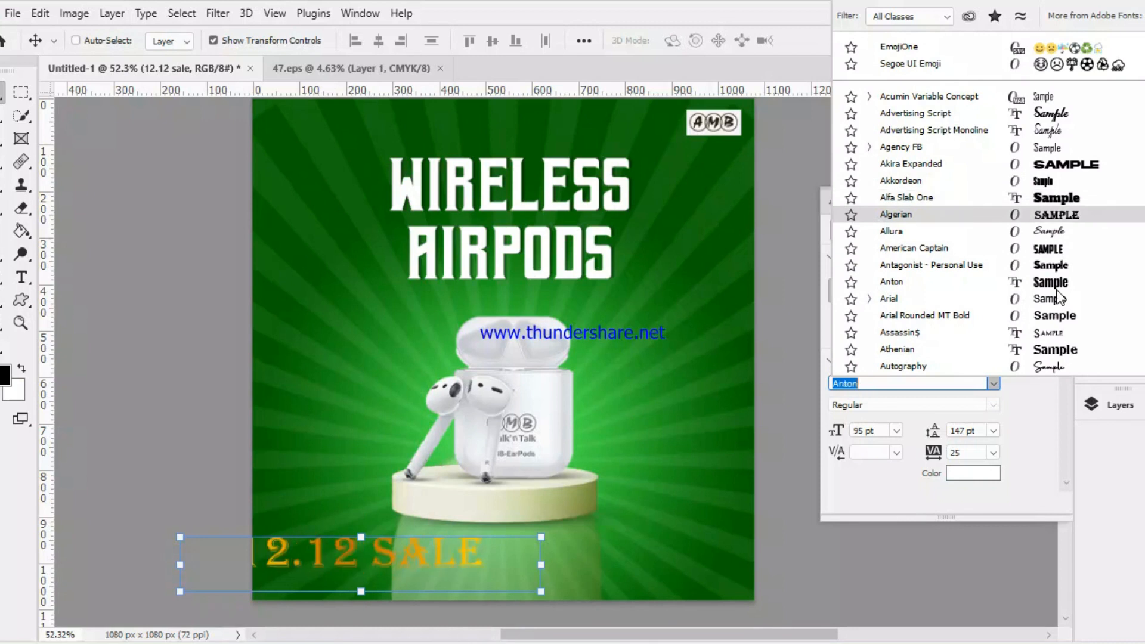
{"action": "scroll", "coordinate": [1058, 297], "scroll_direction": "down", "scroll_amount": 5}
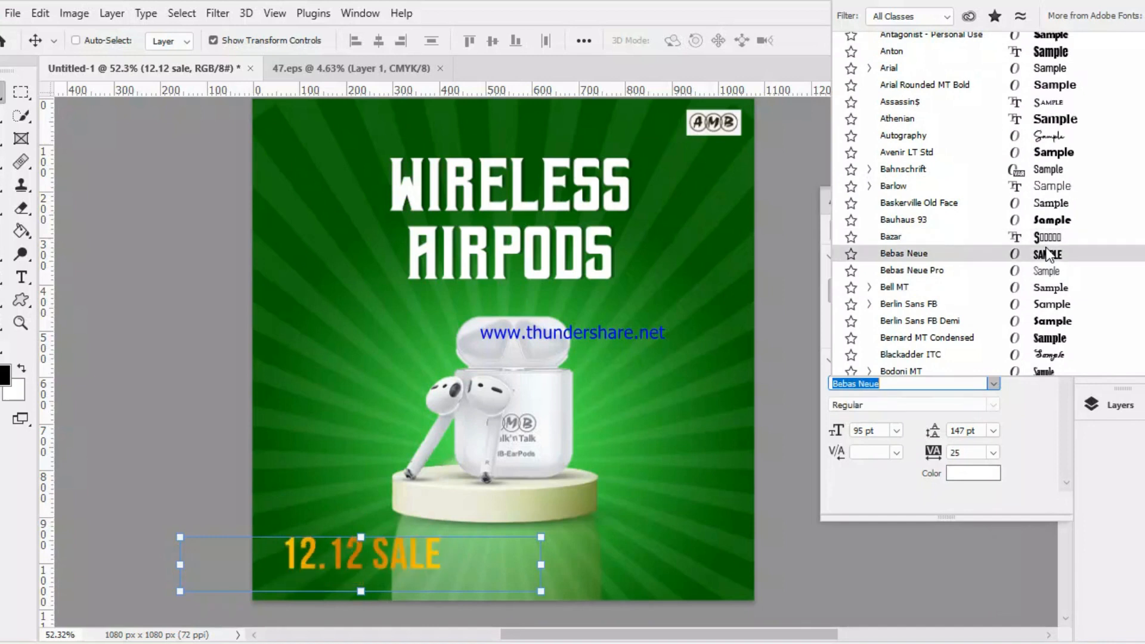
{"action": "scroll", "coordinate": [1047, 248], "scroll_direction": "down", "scroll_amount": 3}
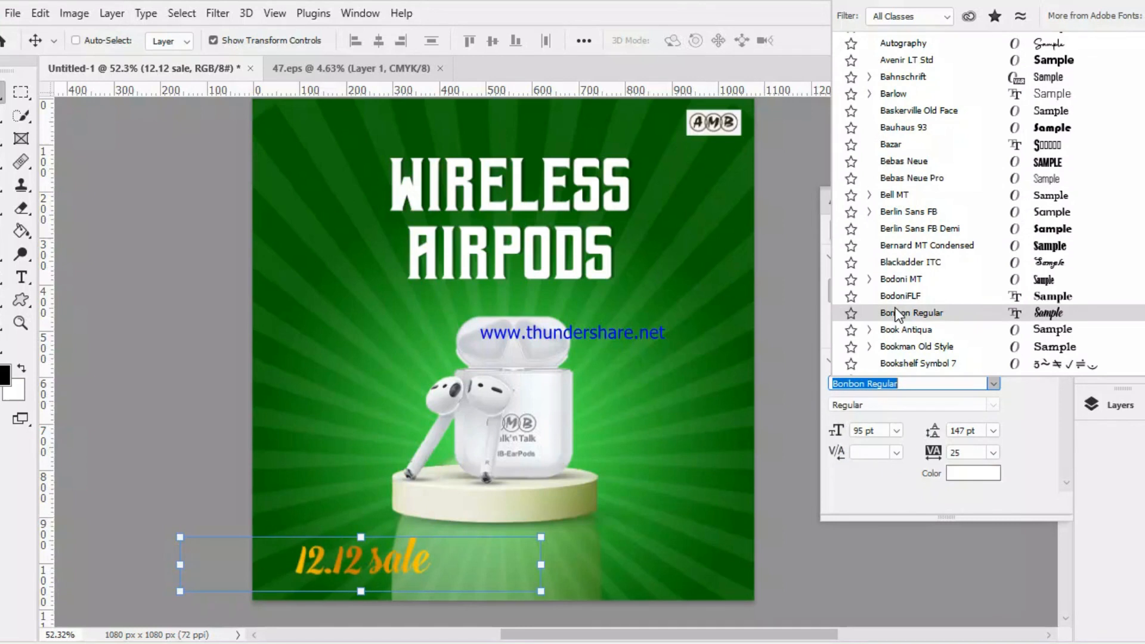
{"action": "scroll", "coordinate": [897, 313], "scroll_direction": "down", "scroll_amount": 4}
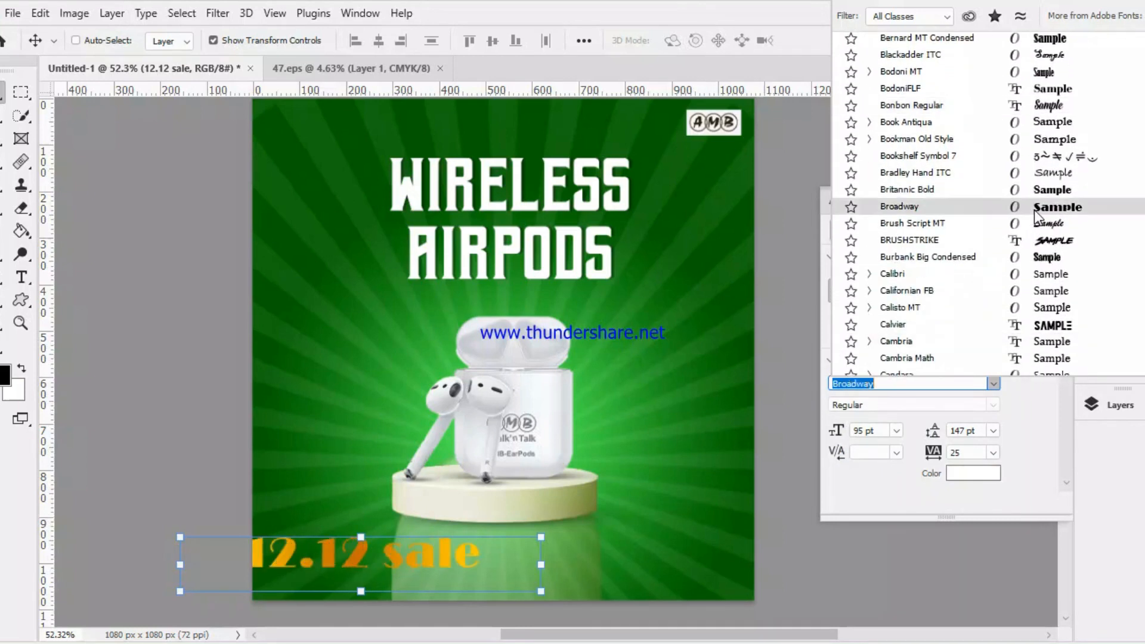
{"action": "scroll", "coordinate": [1034, 214], "scroll_direction": "down", "scroll_amount": 1}
{"action": "scroll", "coordinate": [1036, 220], "scroll_direction": "down", "scroll_amount": 3}
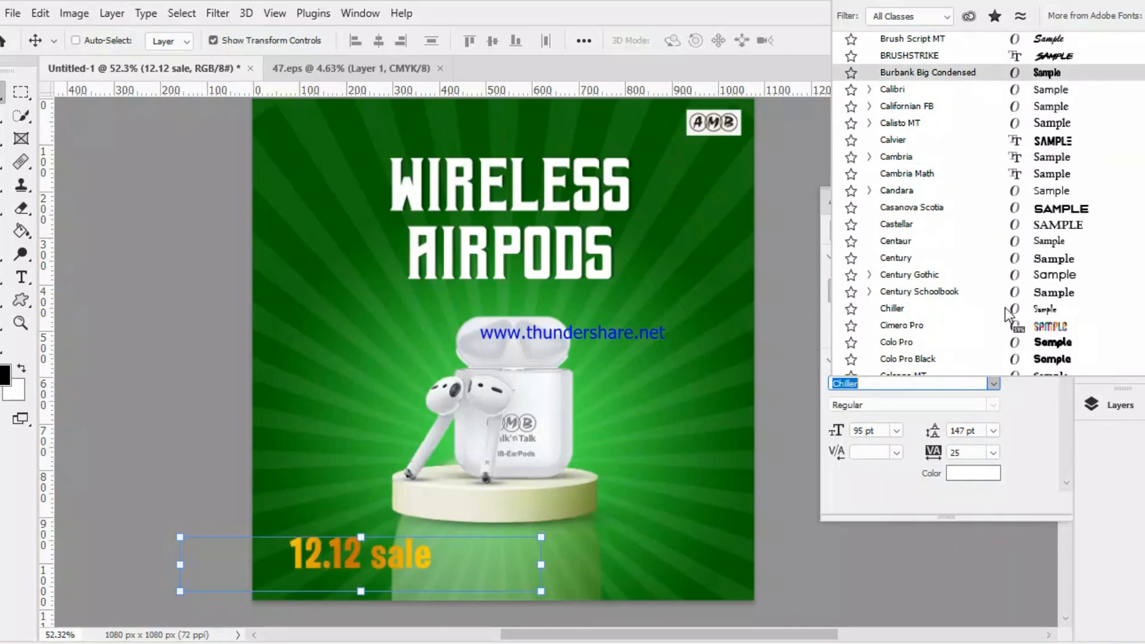
{"action": "scroll", "coordinate": [995, 286], "scroll_direction": "down", "scroll_amount": 2}
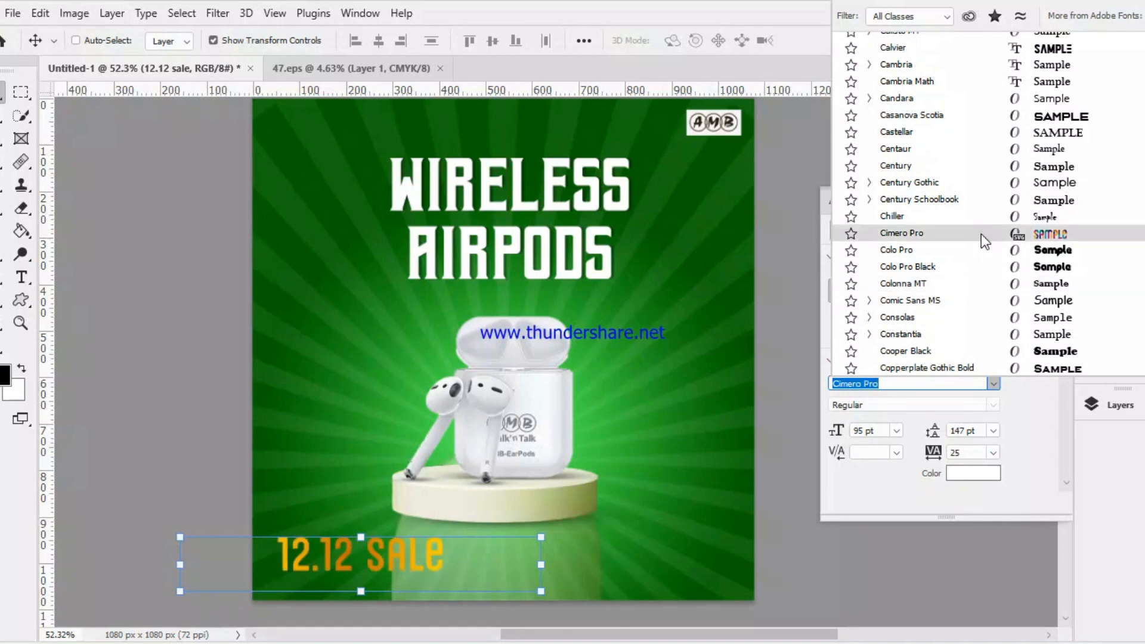
{"action": "scroll", "coordinate": [982, 234], "scroll_direction": "down", "scroll_amount": 2}
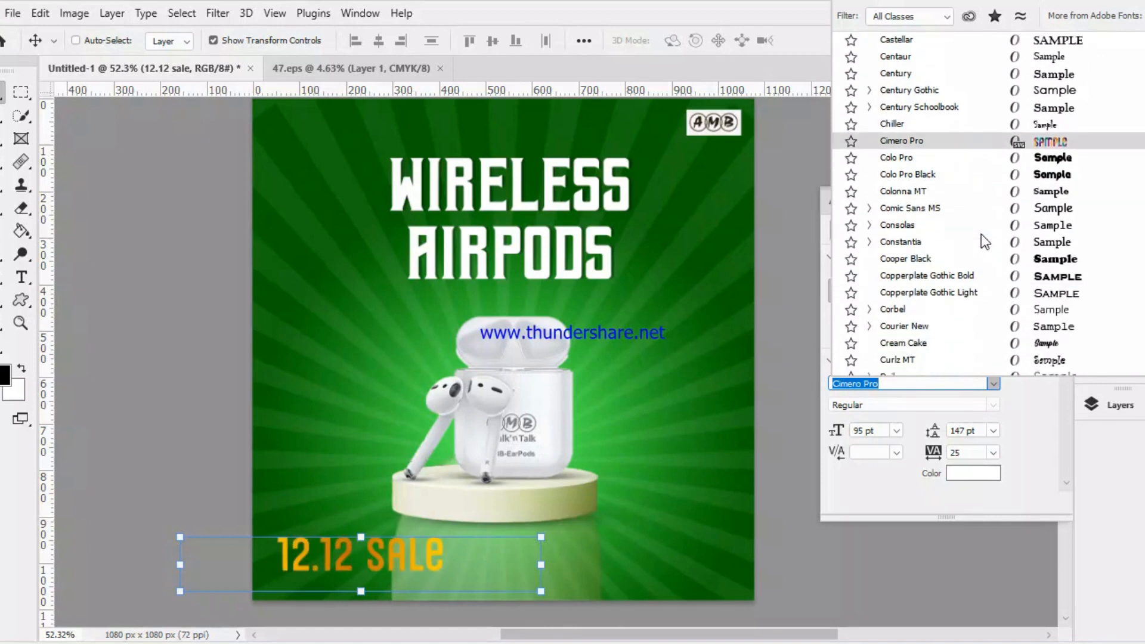
{"action": "scroll", "coordinate": [1012, 262], "scroll_direction": "down", "scroll_amount": 6}
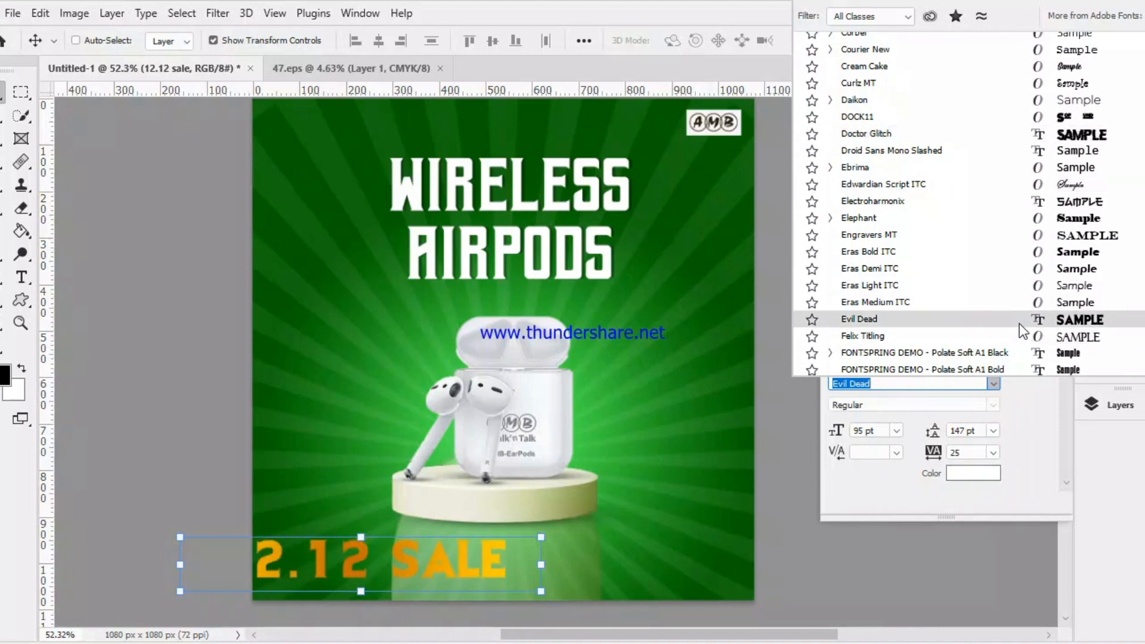
{"action": "scroll", "coordinate": [1019, 324], "scroll_direction": "down", "scroll_amount": 2}
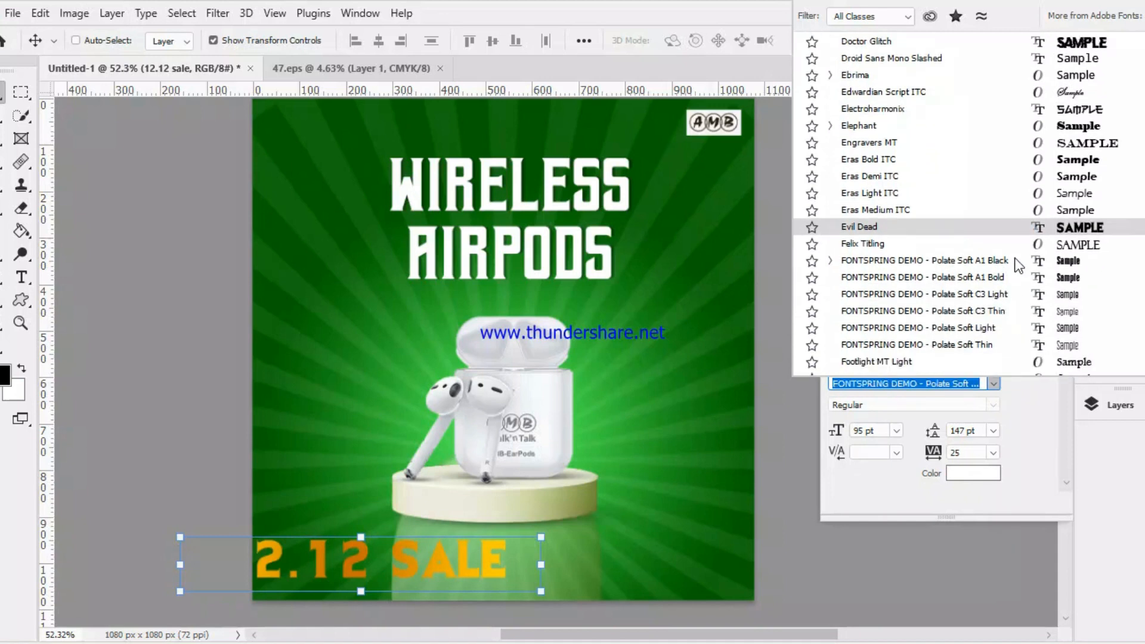
{"action": "scroll", "coordinate": [1016, 265], "scroll_direction": "down", "scroll_amount": 7}
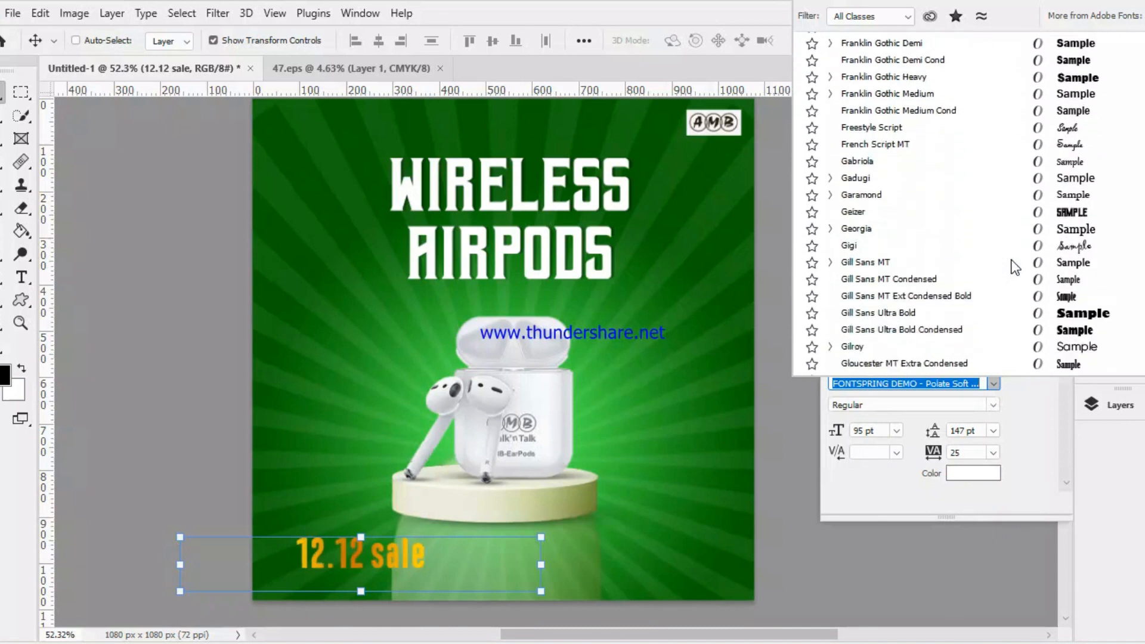
{"action": "scroll", "coordinate": [1015, 266], "scroll_direction": "down", "scroll_amount": 1}
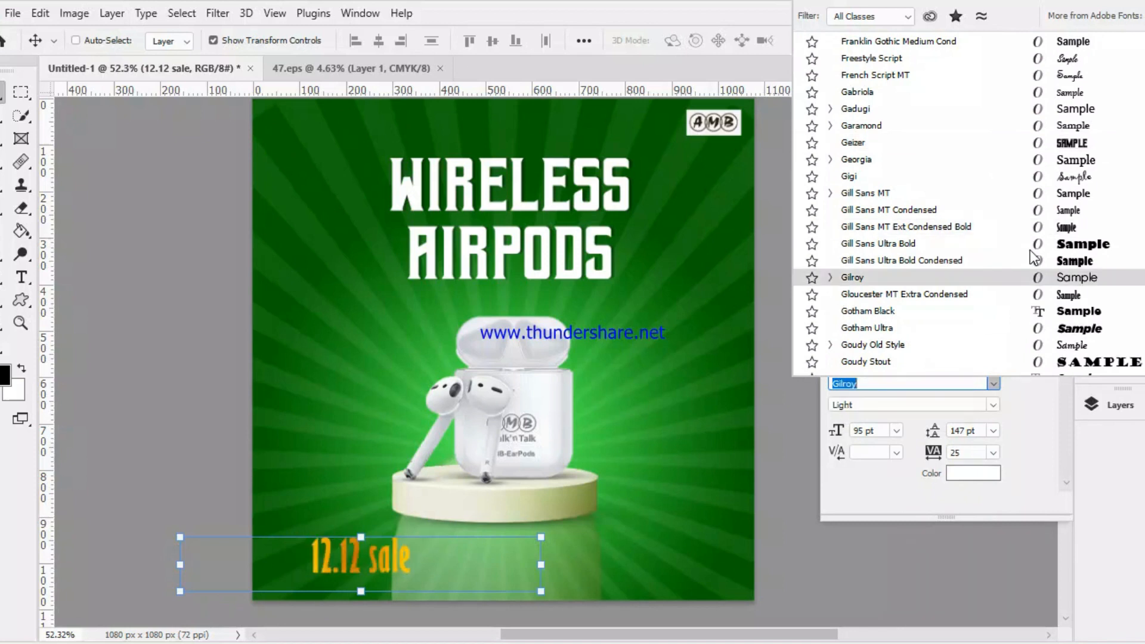
{"action": "scroll", "coordinate": [1035, 258], "scroll_direction": "down", "scroll_amount": 3}
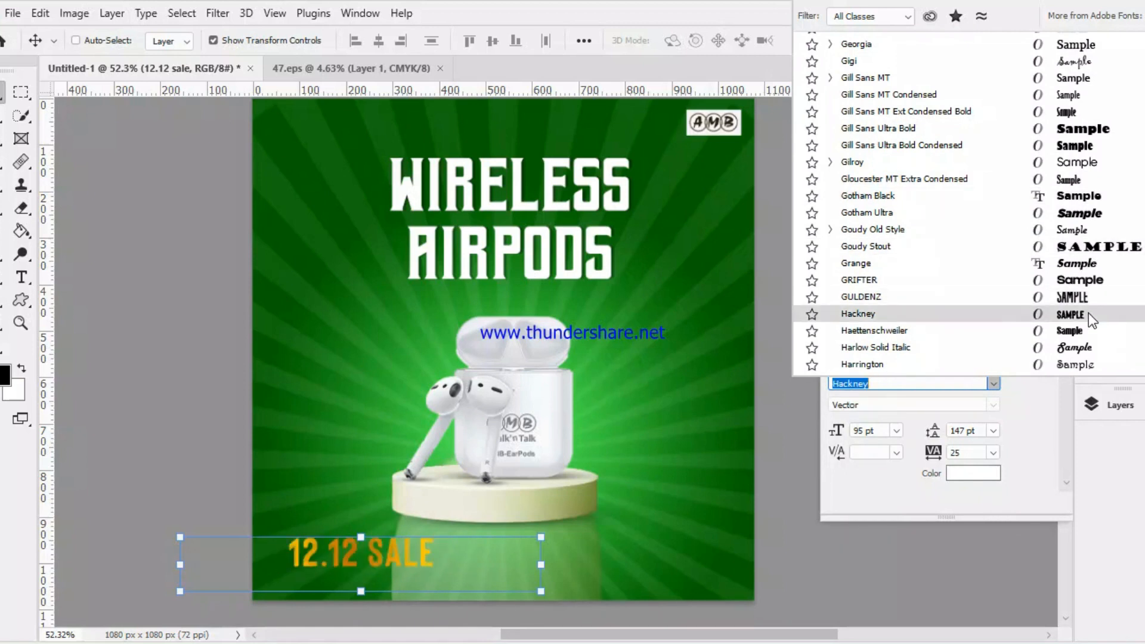
{"action": "scroll", "coordinate": [1088, 312], "scroll_direction": "down", "scroll_amount": 2}
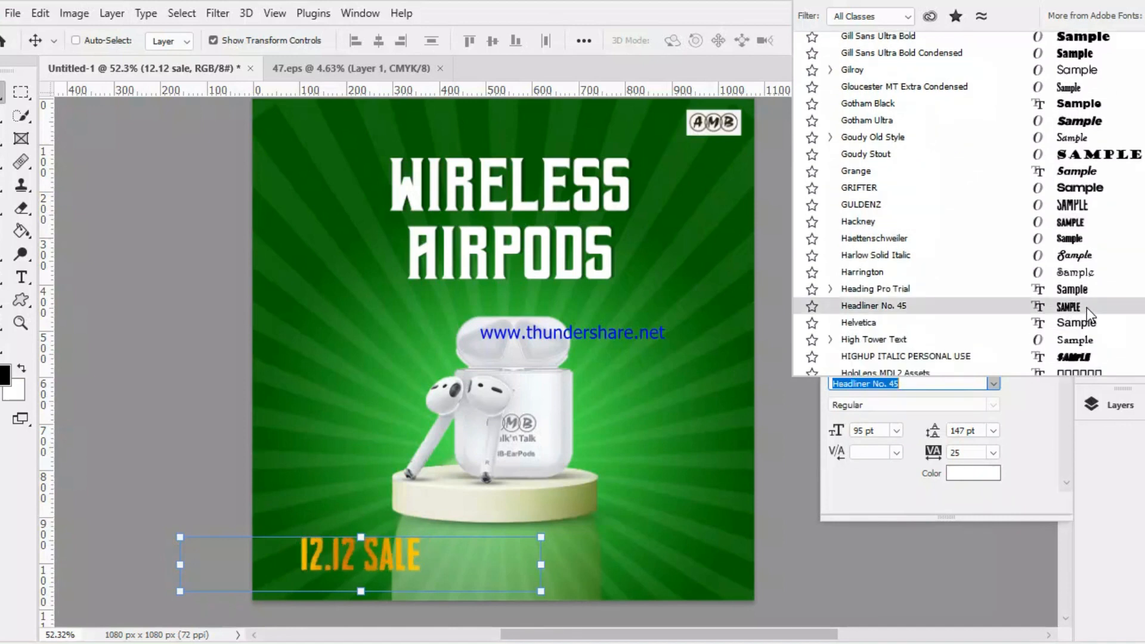
{"action": "scroll", "coordinate": [1086, 307], "scroll_direction": "down", "scroll_amount": 2}
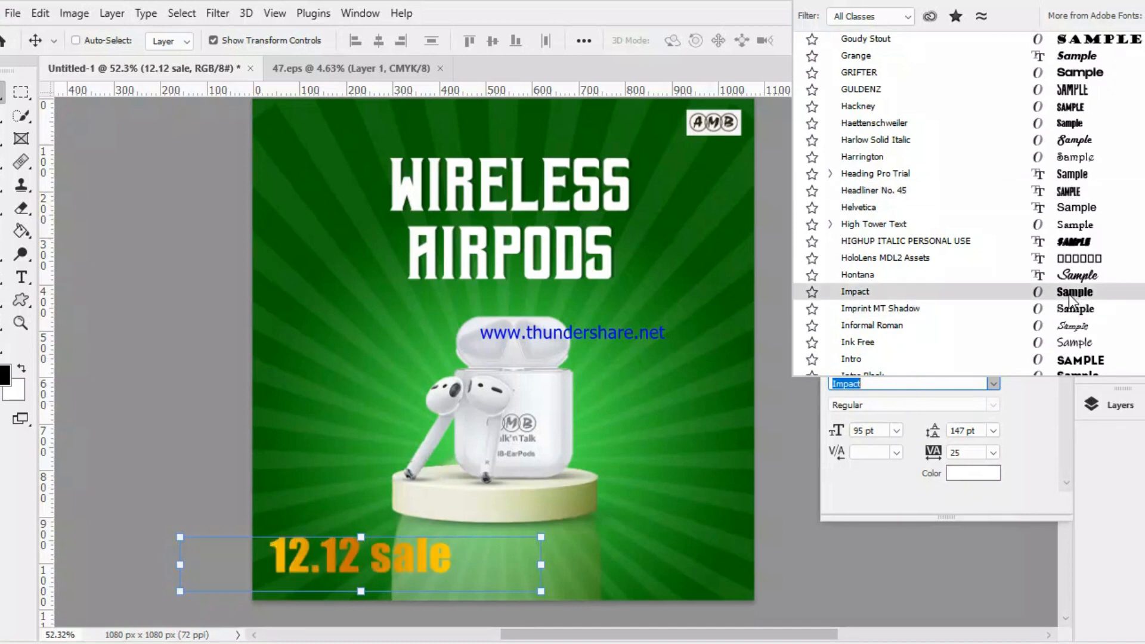
{"action": "scroll", "coordinate": [1069, 299], "scroll_direction": "down", "scroll_amount": 3}
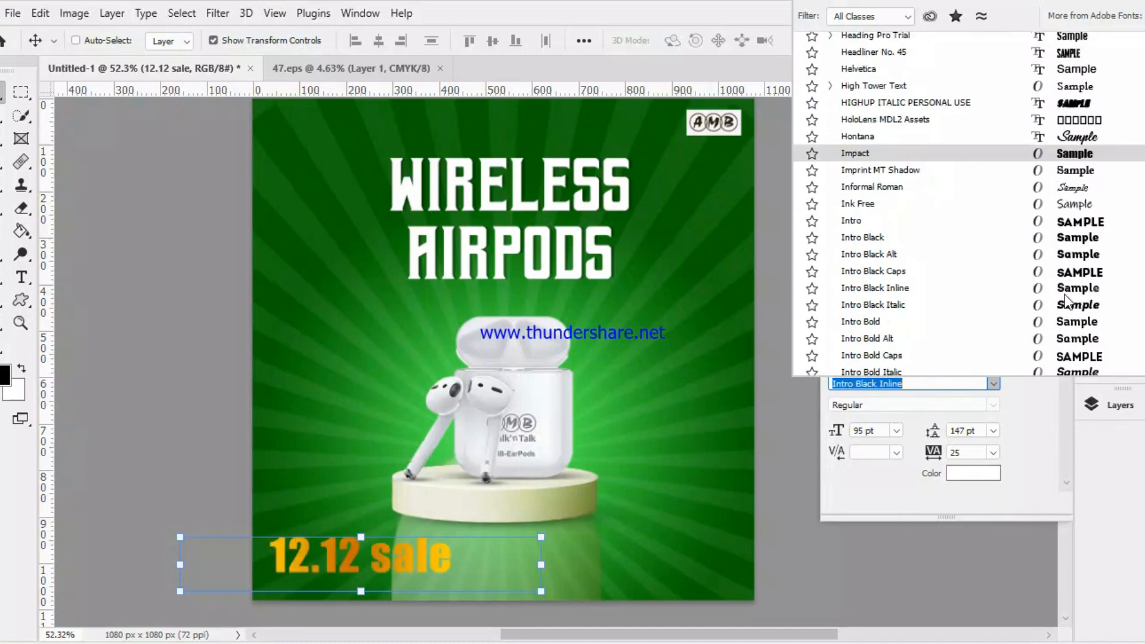
{"action": "scroll", "coordinate": [1065, 297], "scroll_direction": "down", "scroll_amount": 3}
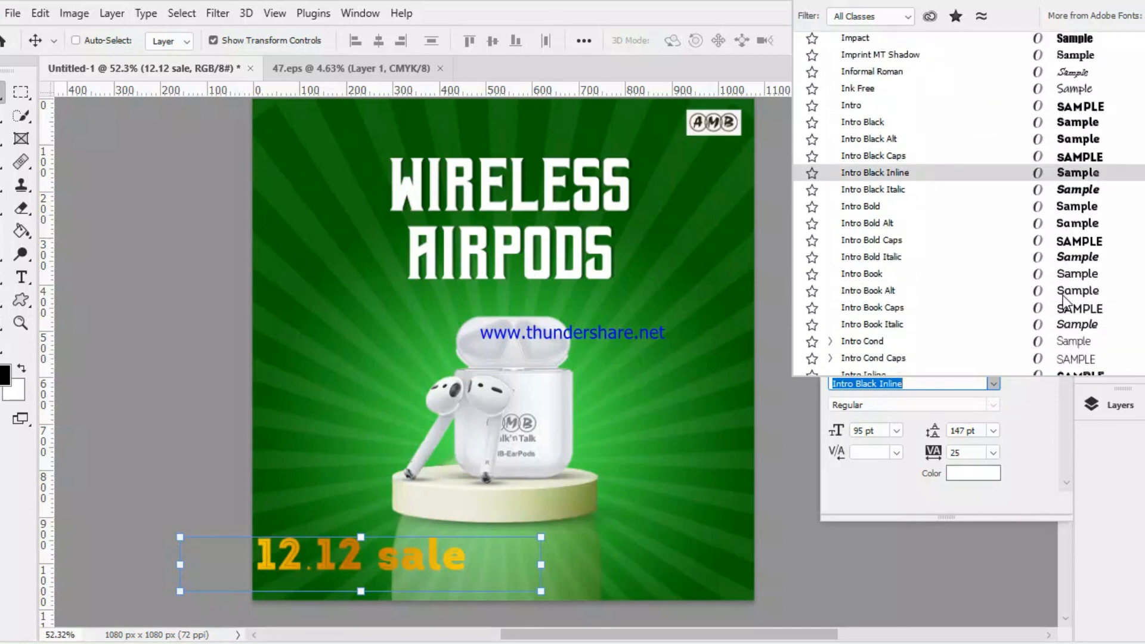
{"action": "scroll", "coordinate": [1063, 295], "scroll_direction": "down", "scroll_amount": 8}
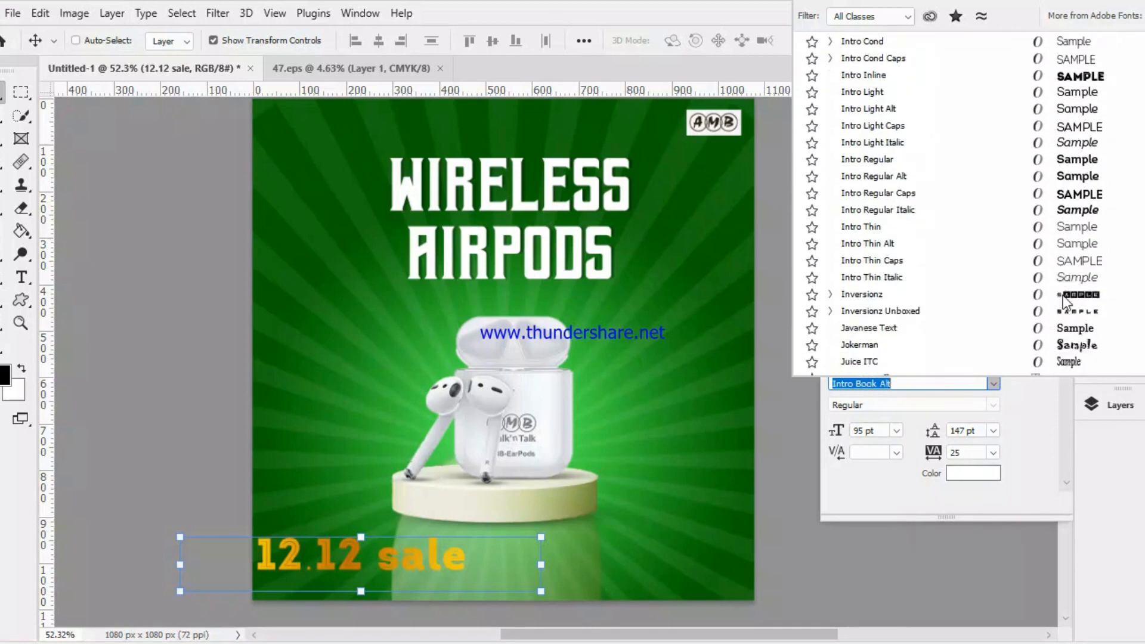
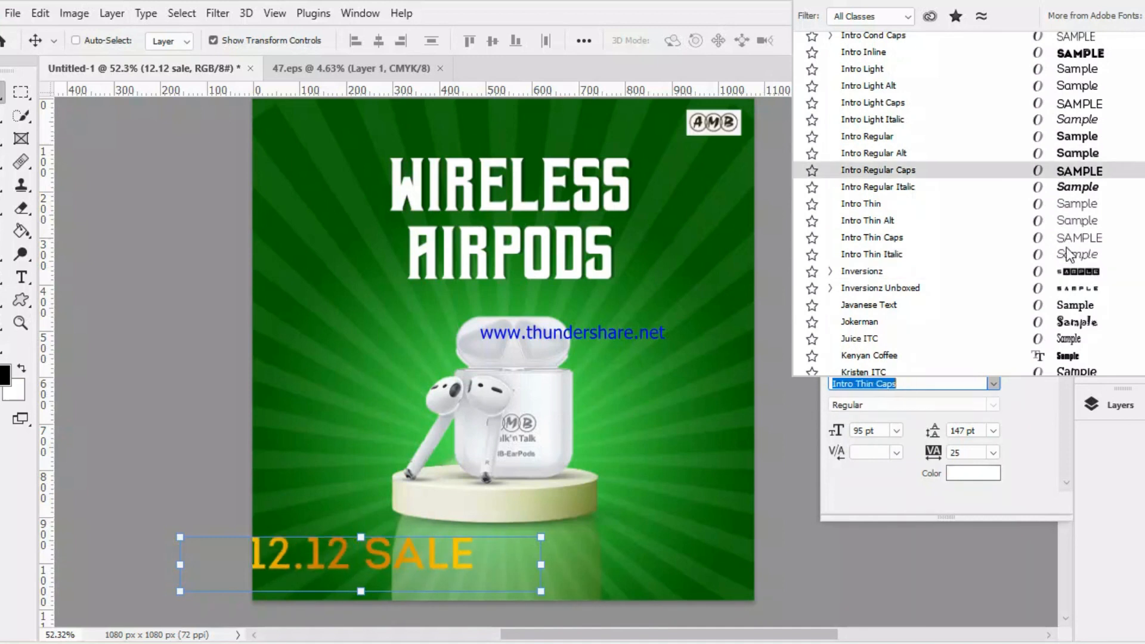
{"action": "left_click", "coordinate": [1067, 272]}
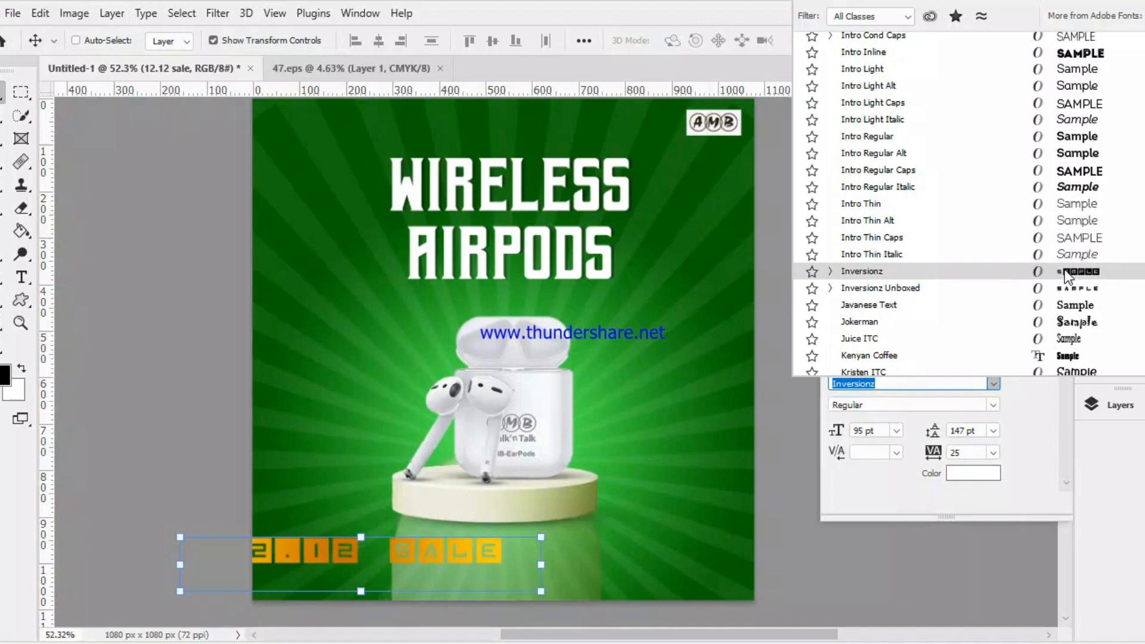
{"action": "left_click", "coordinate": [1066, 272]}
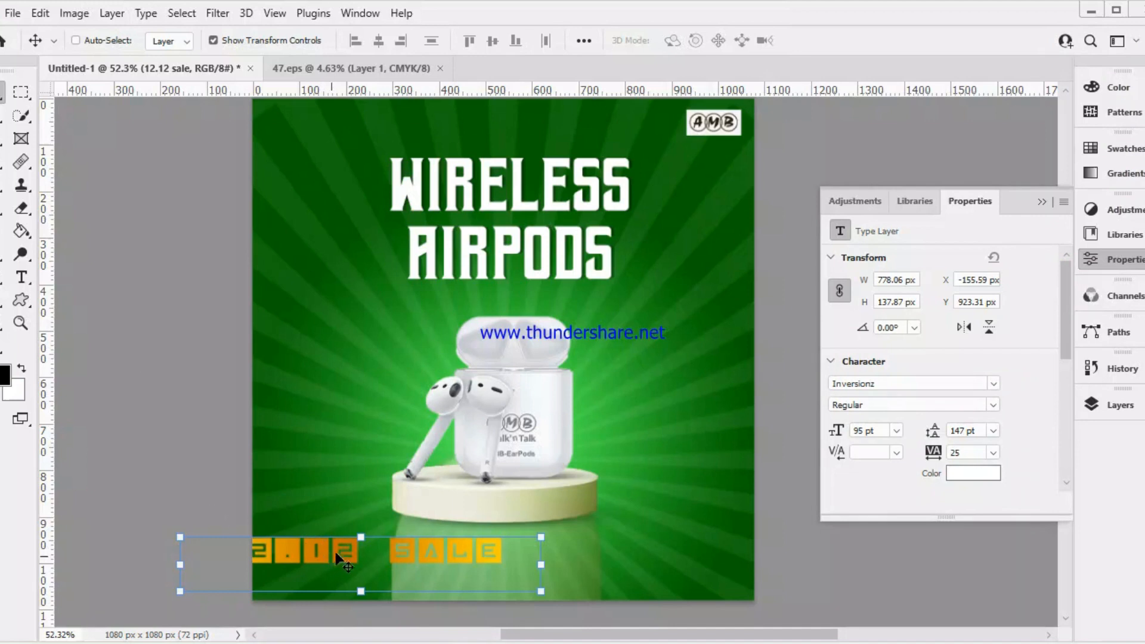
Move the sale text right and slightly down, and delete its period and space so it reads 1212SALE
{"action": "left_click_drag", "start_coordinate": [324, 557], "coordinate": [355, 563]}
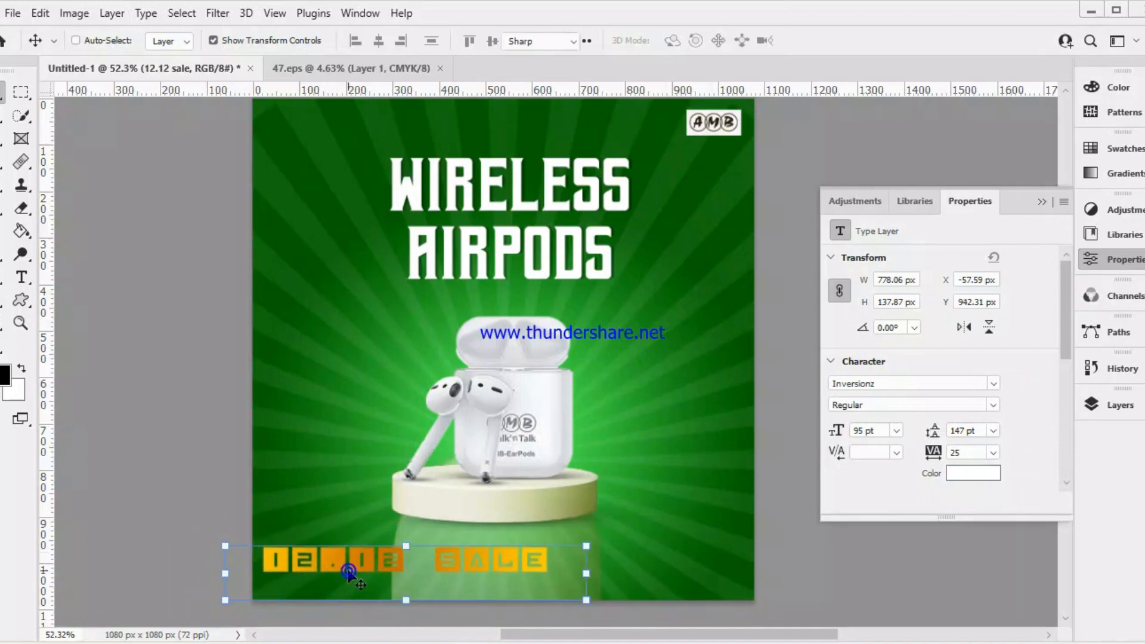
{"action": "double_click", "coordinate": [348, 569]}
{"action": "left_click", "coordinate": [347, 567]}
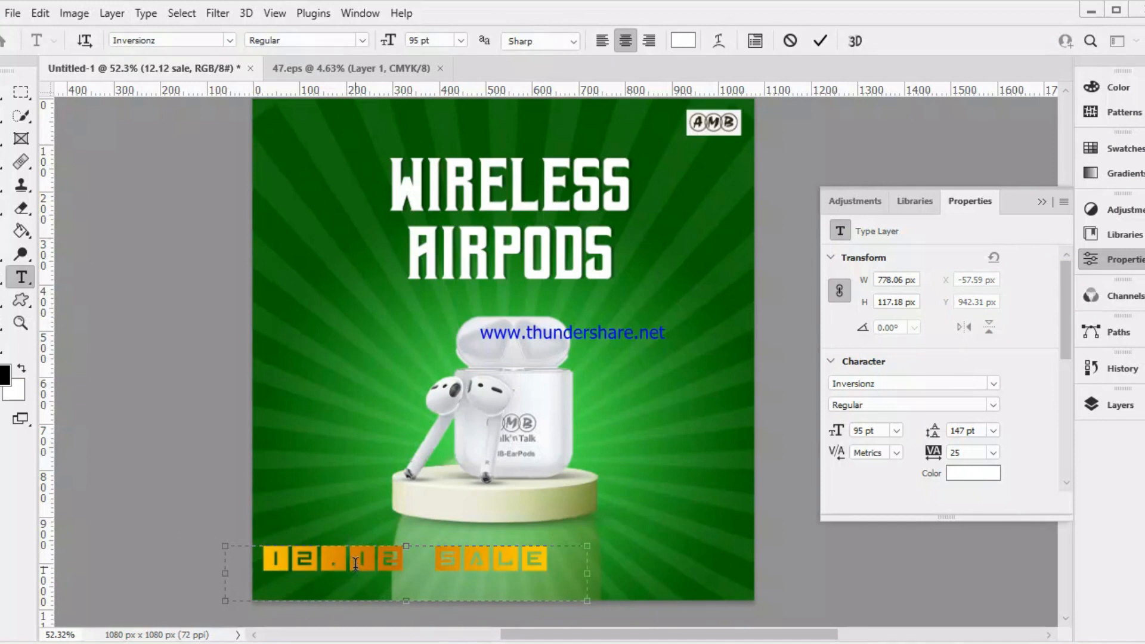
{"action": "key", "text": "BackSpace"}
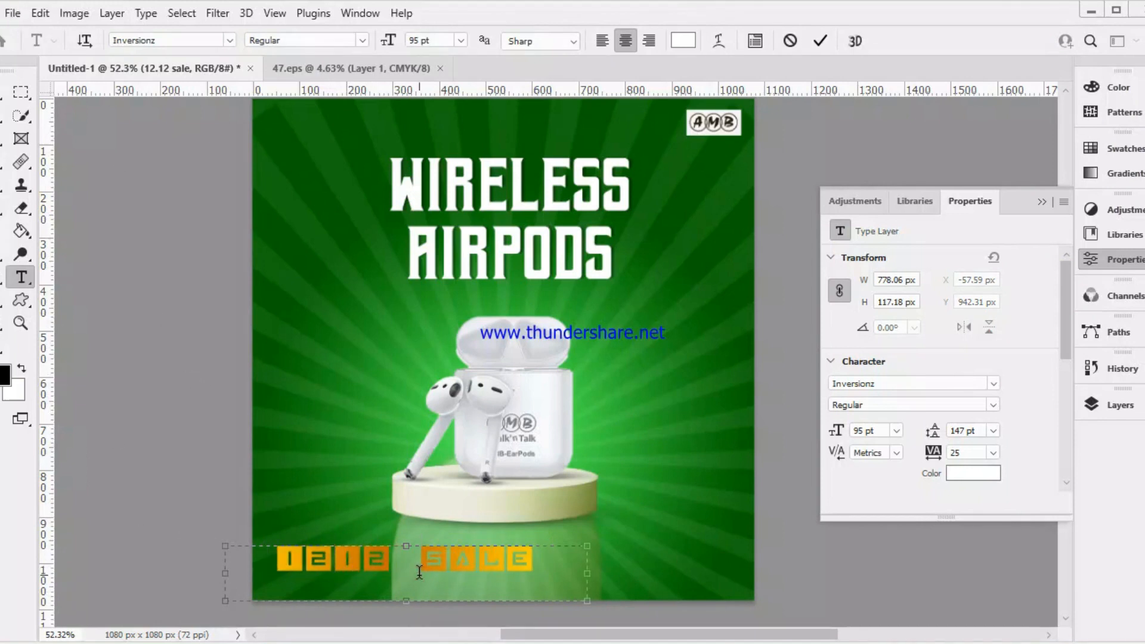
{"action": "key", "text": "BackSpace"}
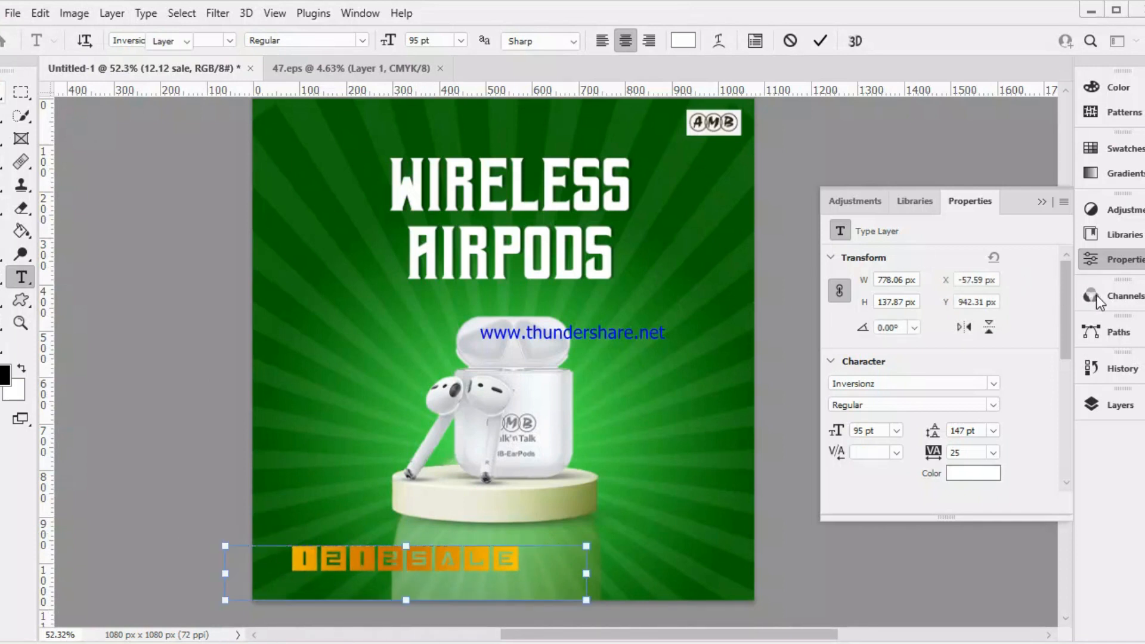
{"action": "key", "text": "ctrl+Return"}
{"action": "left_click", "coordinate": [1111, 405]}
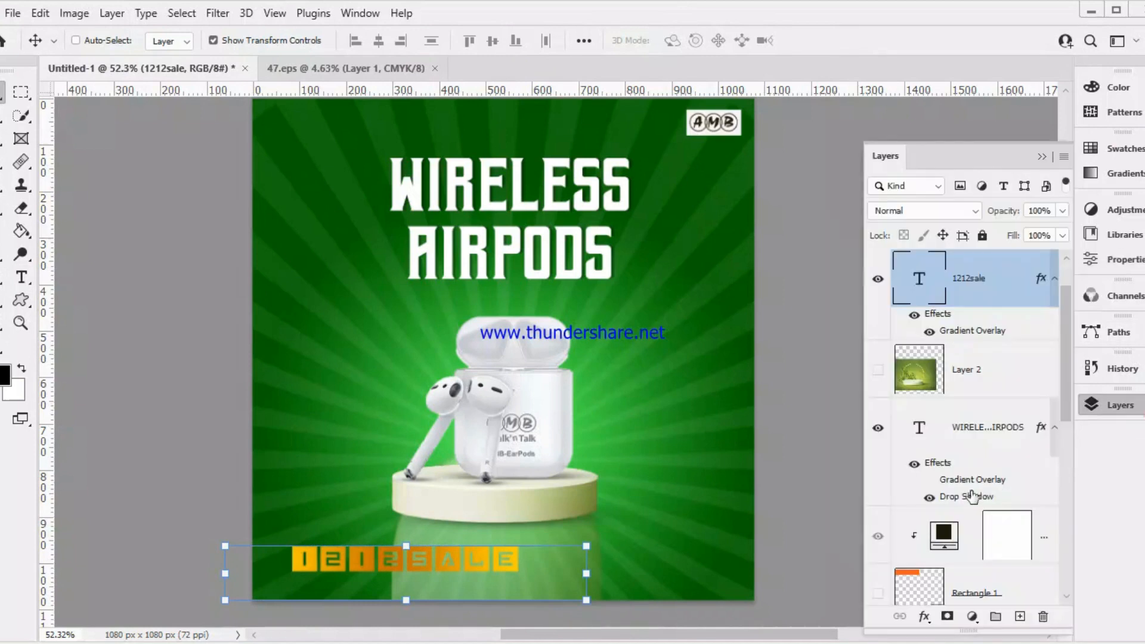
Hide the 1212SALE text's Gradient Overlay and set its text color to red, ff0000
{"action": "left_click", "coordinate": [929, 333]}
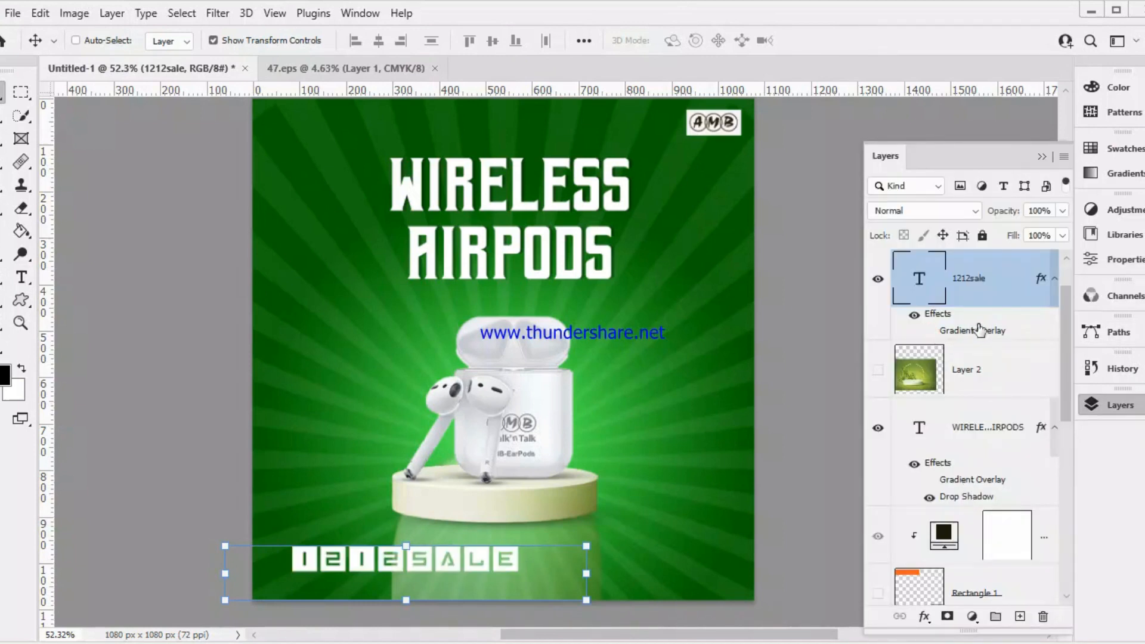
{"action": "left_click", "coordinate": [21, 277]}
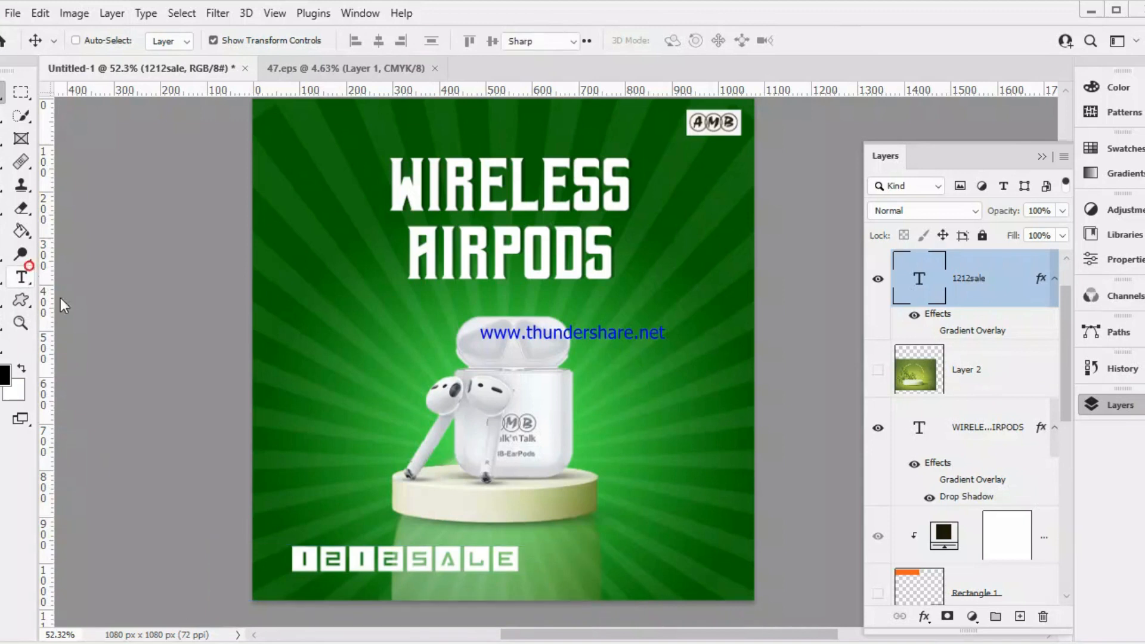
{"action": "left_click", "coordinate": [683, 40]}
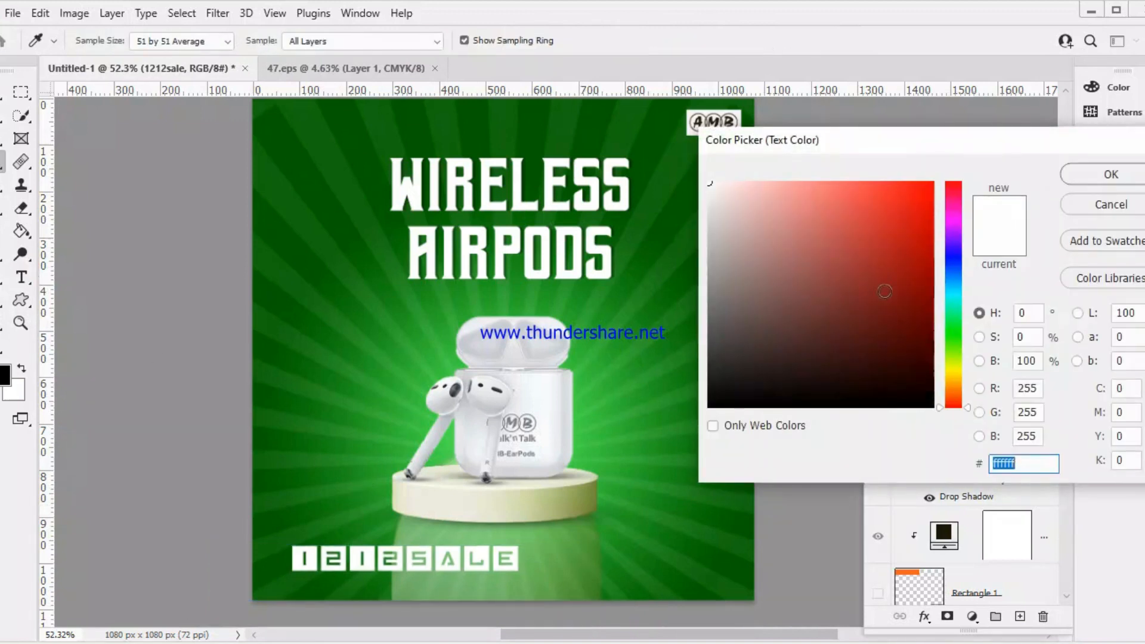
{"action": "left_click", "coordinate": [954, 374]}
{"action": "left_click", "coordinate": [931, 305]}
{"action": "left_click", "coordinate": [919, 186]}
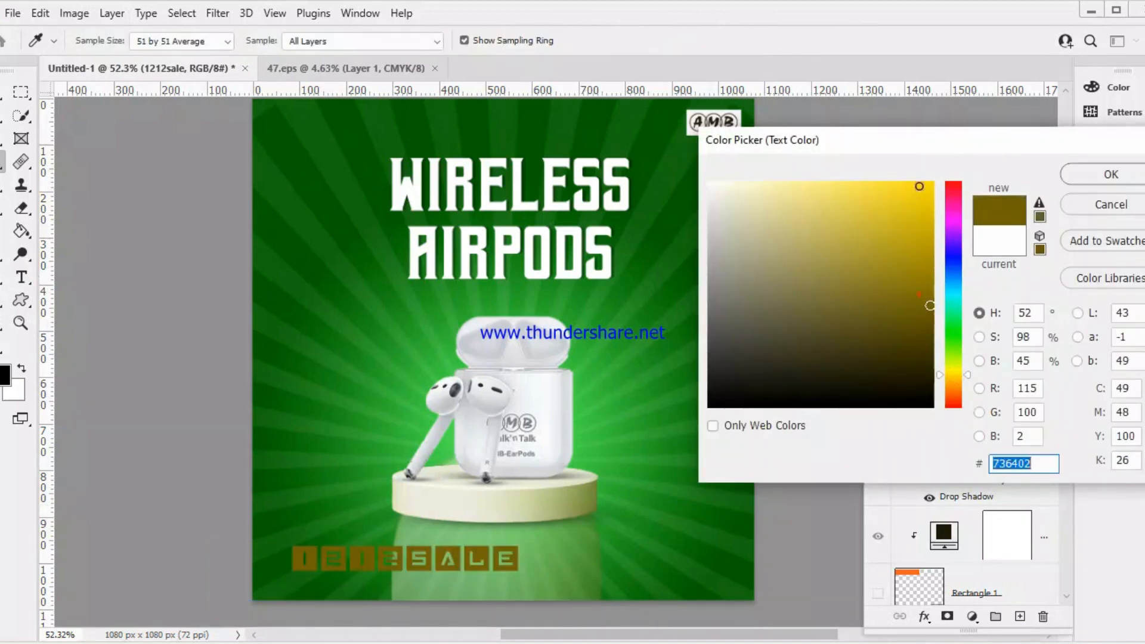
{"action": "left_click", "coordinate": [829, 182]}
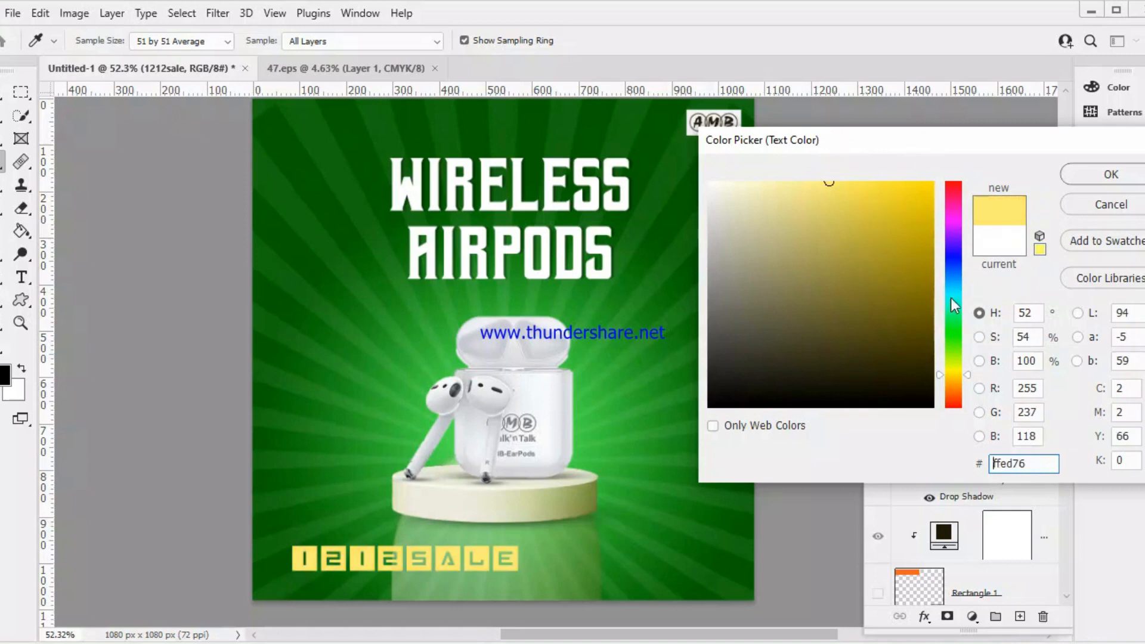
{"action": "left_click", "coordinate": [951, 182]}
{"action": "mouse_move", "coordinate": [915, 190]}
{"action": "left_mouse_down"}
{"action": "mouse_move", "coordinate": [973, 141]}
{"action": "mouse_move", "coordinate": [961, 175]}
{"action": "left_mouse_up"}
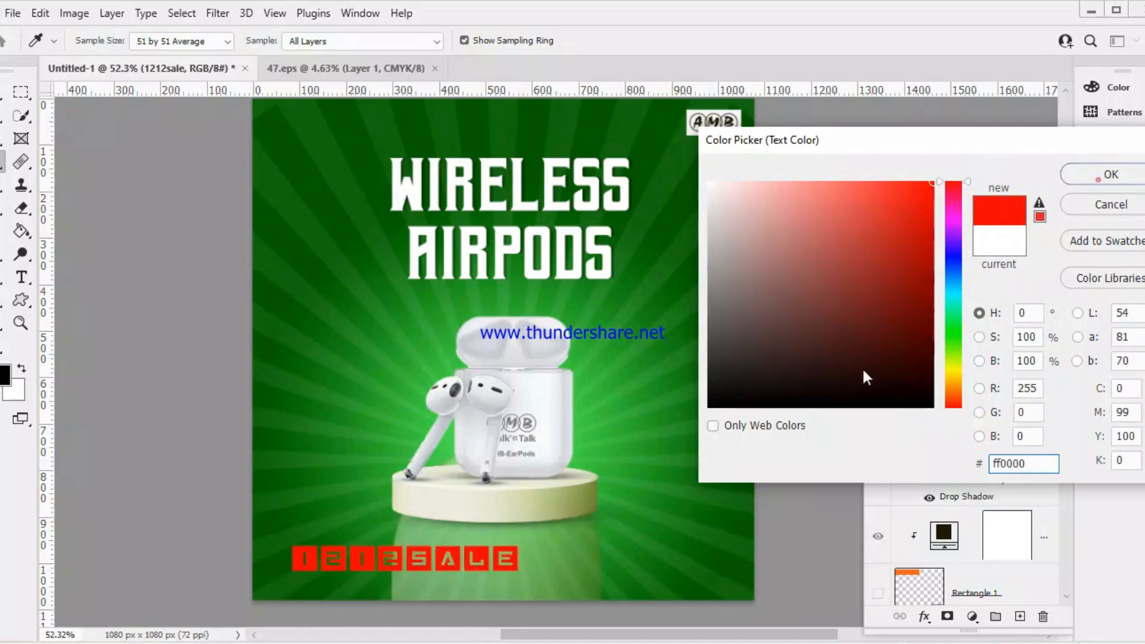
{"action": "left_click", "coordinate": [1098, 179]}
{"action": "key", "text": "ctrl+minus"}
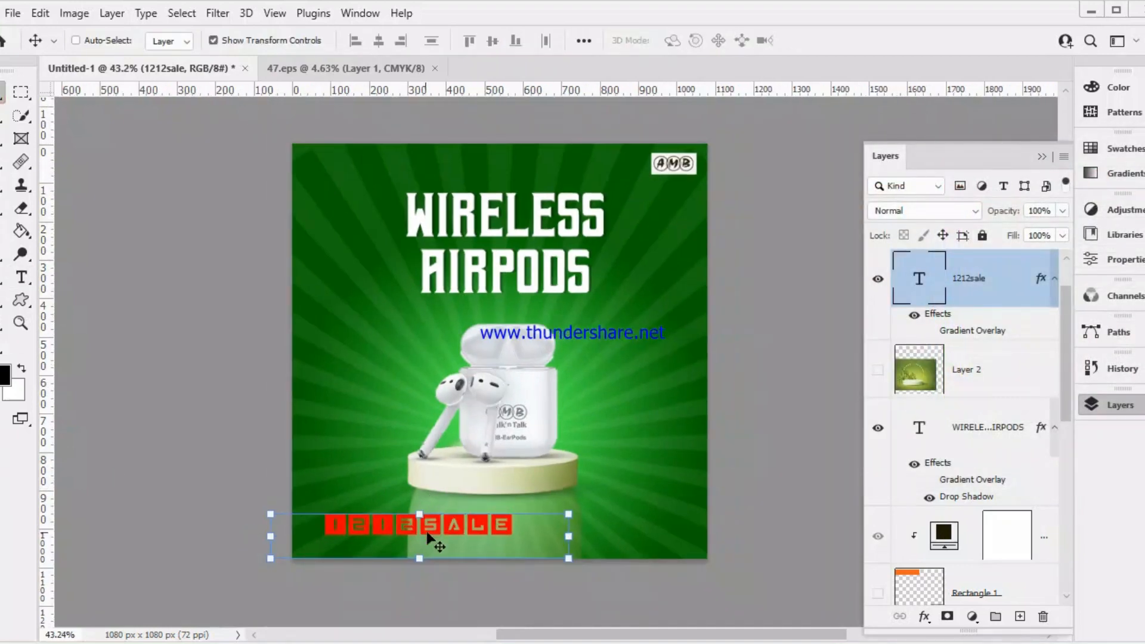
Try placing the sale text above the WIRELESS AIRPODS headline
{"action": "mouse_move", "coordinate": [428, 535]}
{"action": "left_mouse_down"}
{"action": "mouse_move", "coordinate": [416, 525]}
{"action": "mouse_move", "coordinate": [396, 205]}
{"action": "mouse_move", "coordinate": [416, 165]}
{"action": "mouse_move", "coordinate": [512, 168]}
{"action": "mouse_move", "coordinate": [471, 474]}
{"action": "mouse_move", "coordinate": [435, 539]}
{"action": "left_mouse_up"}
{"action": "scroll", "coordinate": [686, 495], "scroll_direction": "up", "scroll_amount": 2}
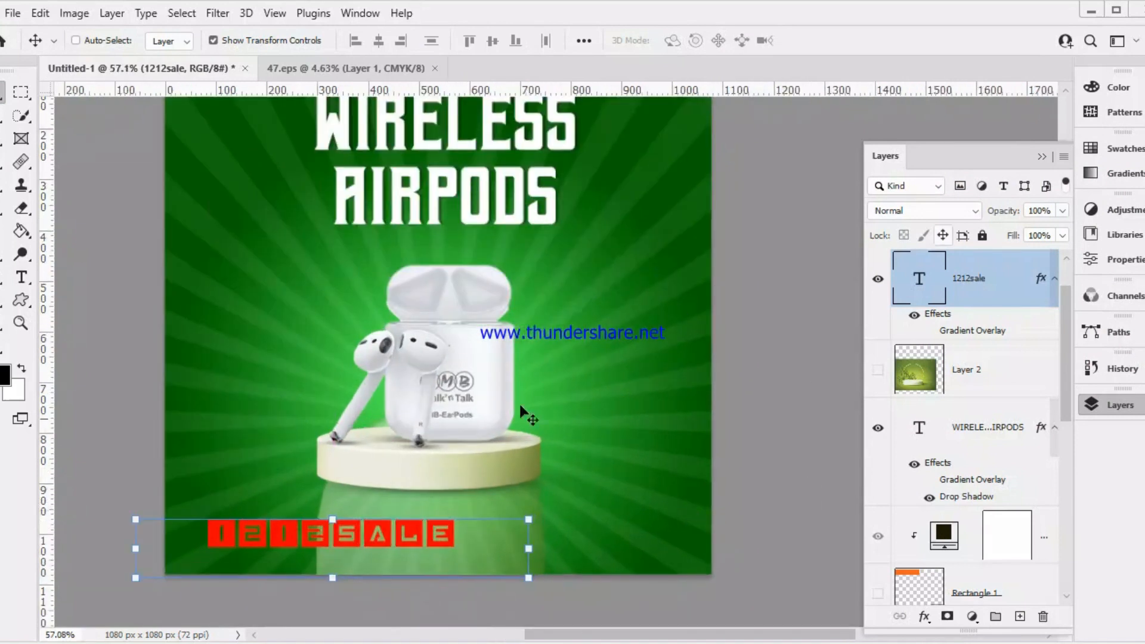
{"action": "left_click_drag", "start_coordinate": [324, 537], "coordinate": [304, 245]}
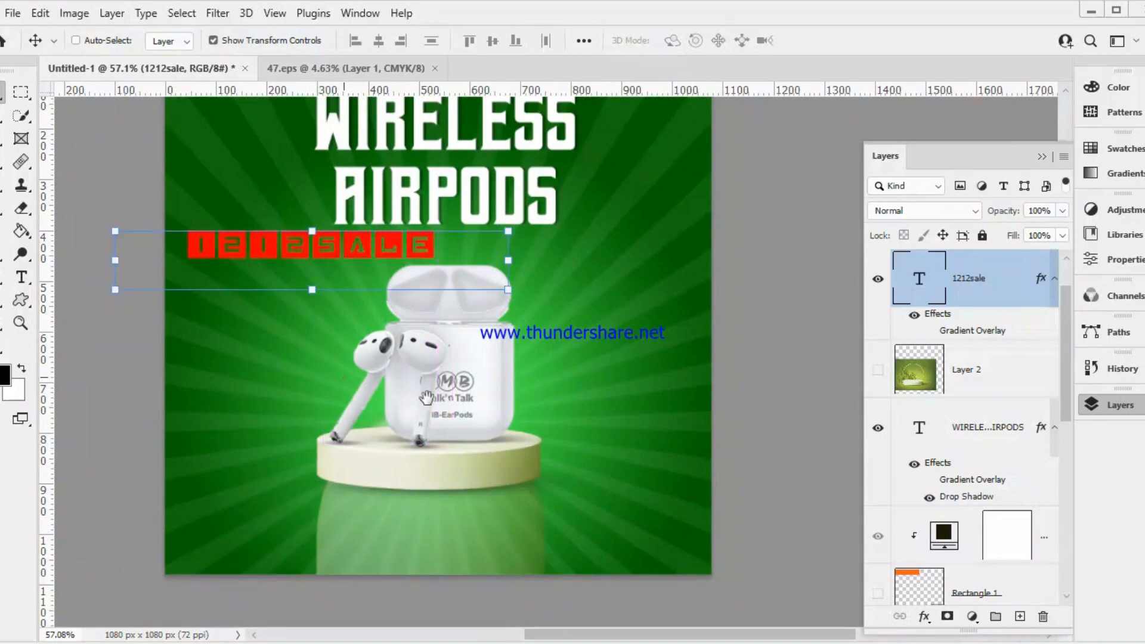
{"action": "left_click_drag", "start_coordinate": [426, 397], "coordinate": [586, 573]}
{"action": "left_click_drag", "start_coordinate": [546, 457], "coordinate": [706, 267]}
{"action": "scroll", "coordinate": [549, 410], "scroll_direction": "down", "scroll_amount": 1}
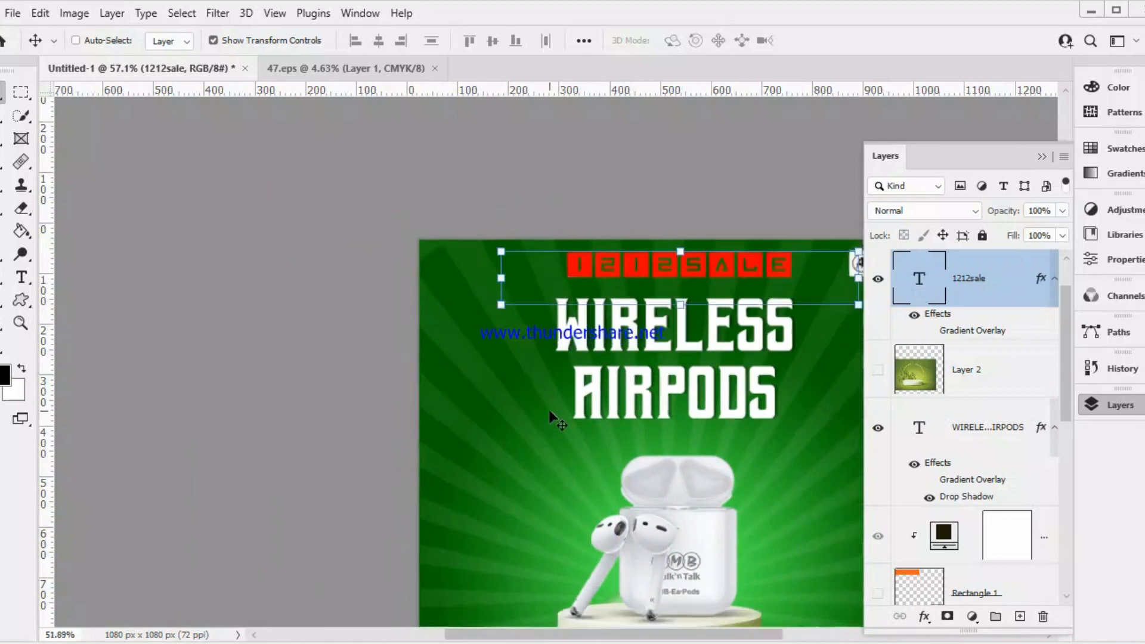
{"action": "scroll", "coordinate": [549, 410], "scroll_direction": "down", "scroll_amount": 4}
{"action": "left_click_drag", "start_coordinate": [495, 433], "coordinate": [347, 323]}
{"action": "scroll", "coordinate": [394, 412], "scroll_direction": "up", "scroll_amount": 2}
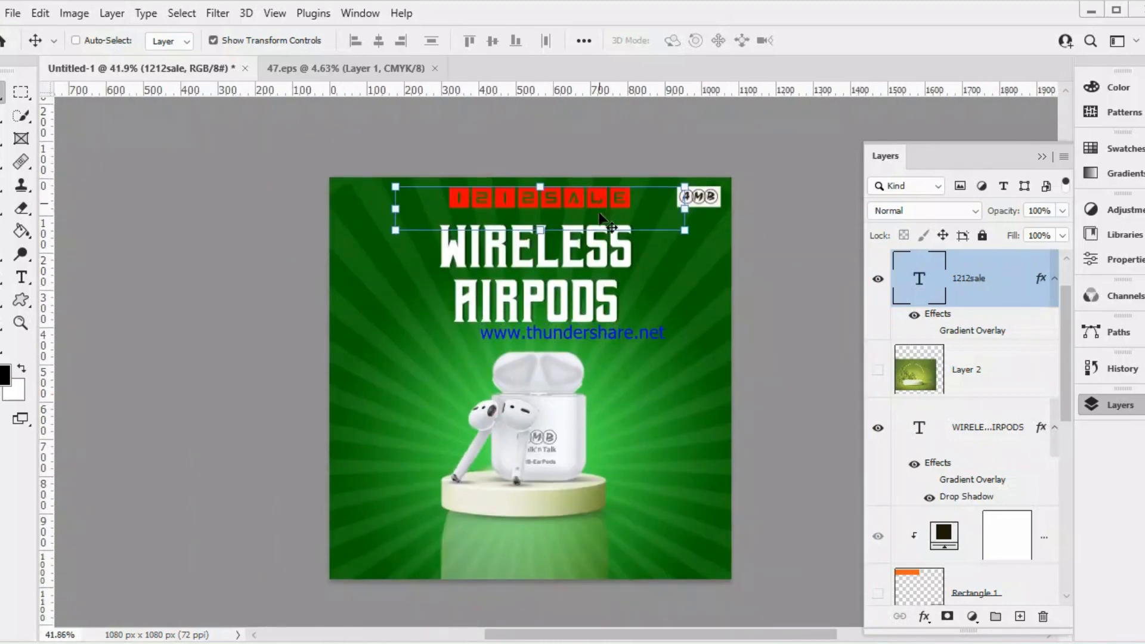
Move the sale text back to the poster's lower-left area and set its font to Geizer
{"action": "left_click_drag", "start_coordinate": [601, 203], "coordinate": [495, 555]}
{"action": "scroll", "coordinate": [116, 348], "scroll_direction": "up", "scroll_amount": 1}
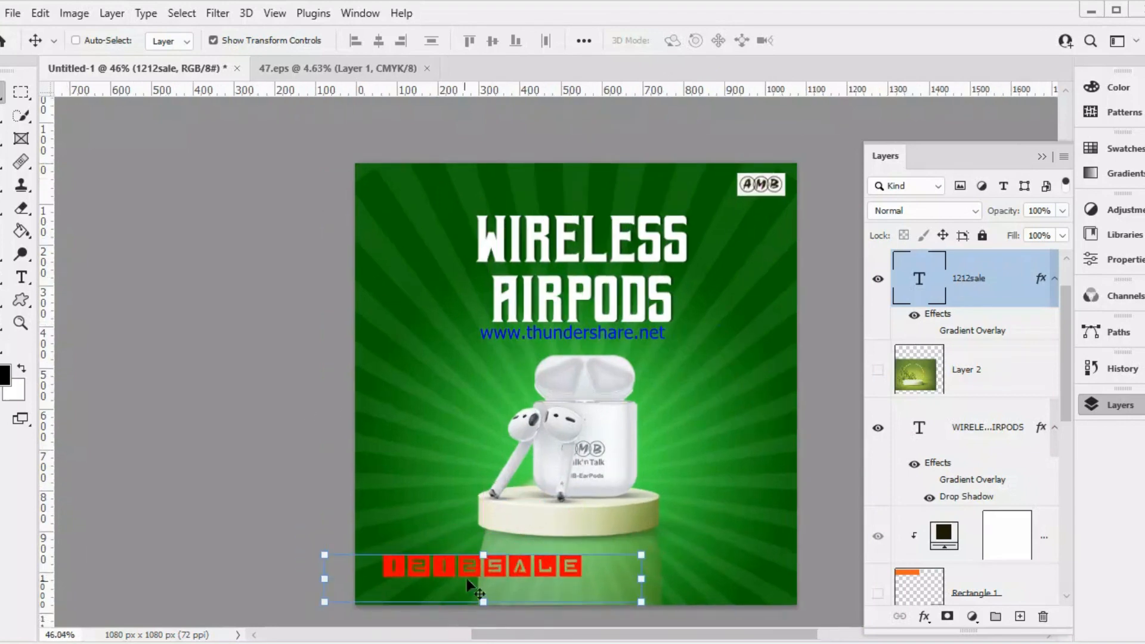
{"action": "scroll", "coordinate": [475, 525], "scroll_direction": "down", "scroll_amount": 2}
{"action": "left_click_drag", "start_coordinate": [467, 447], "coordinate": [286, 354]}
{"action": "scroll", "coordinate": [286, 358], "scroll_direction": "up", "scroll_amount": 4}
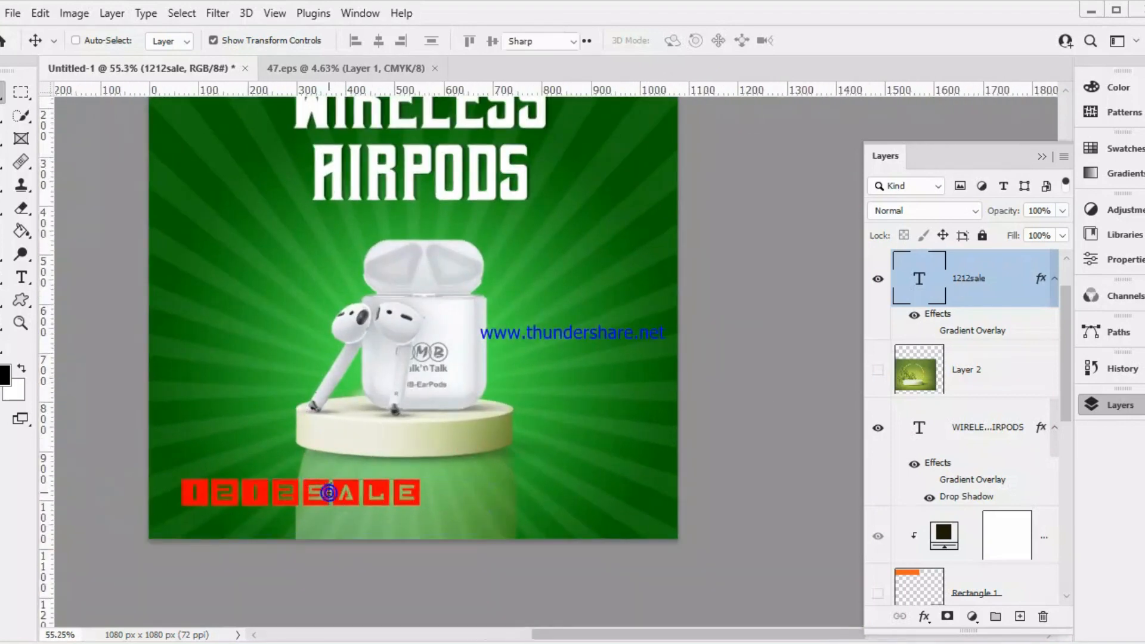
{"action": "double_click", "coordinate": [332, 497]}
{"action": "left_click", "coordinate": [229, 40]}
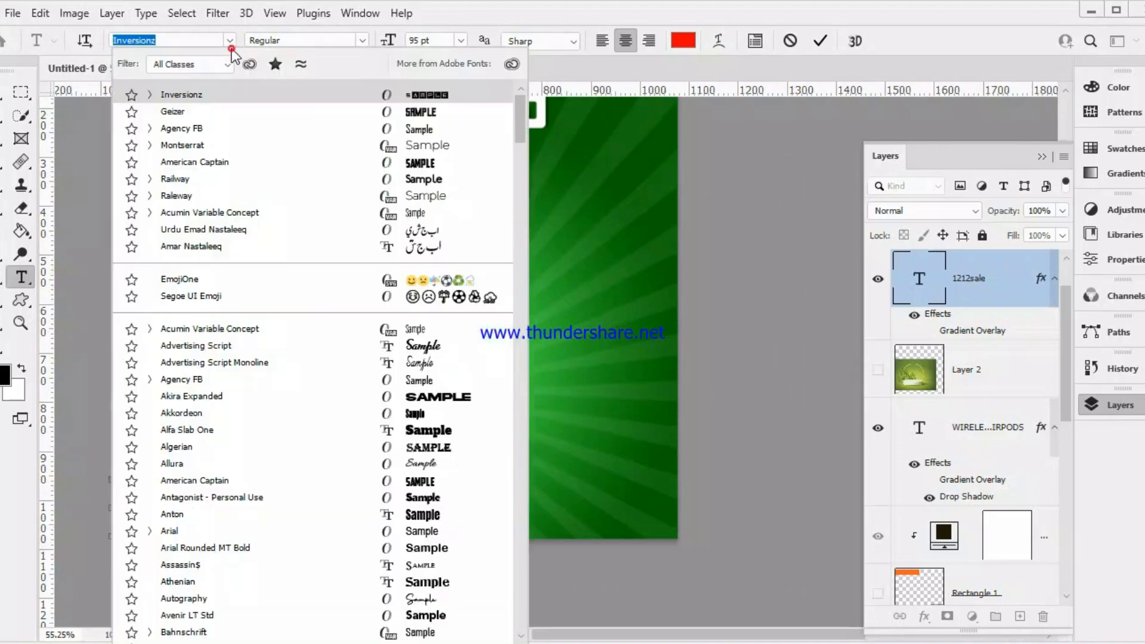
{"action": "left_click", "coordinate": [254, 113]}
{"action": "key", "text": "ctrl+Return"}
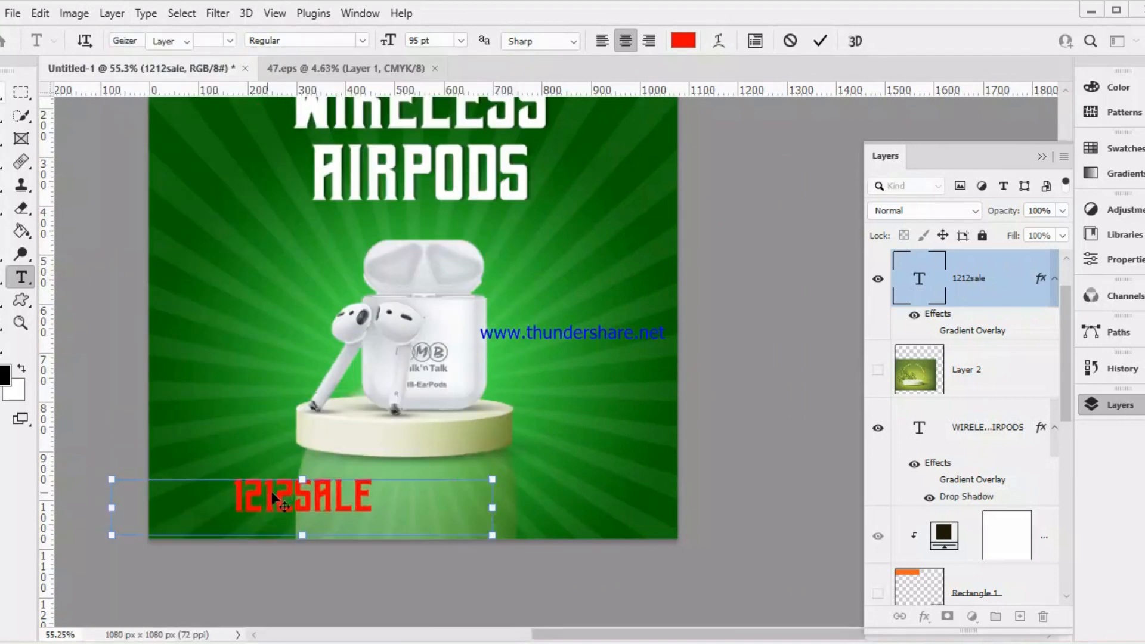
{"action": "key", "text": "v"}
Insert a space in the sale text so it reads 1212 SALE
{"action": "double_click", "coordinate": [287, 496]}
{"action": "left_click", "coordinate": [295, 500]}
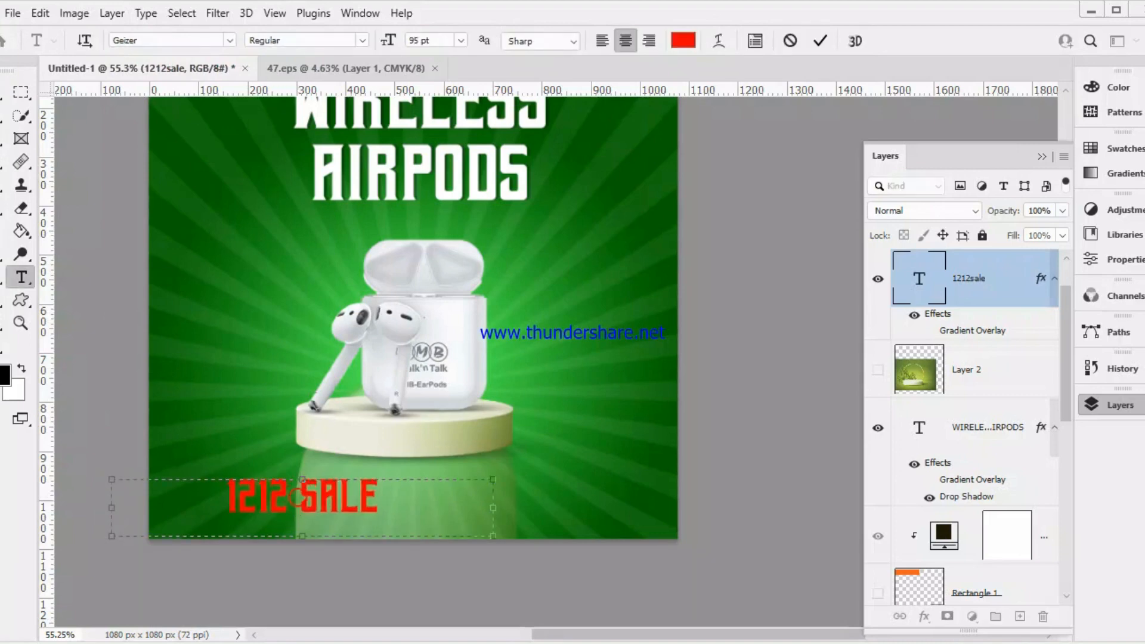
{"action": "key", "text": "ctrl+Return"}
{"action": "key", "text": "v"}
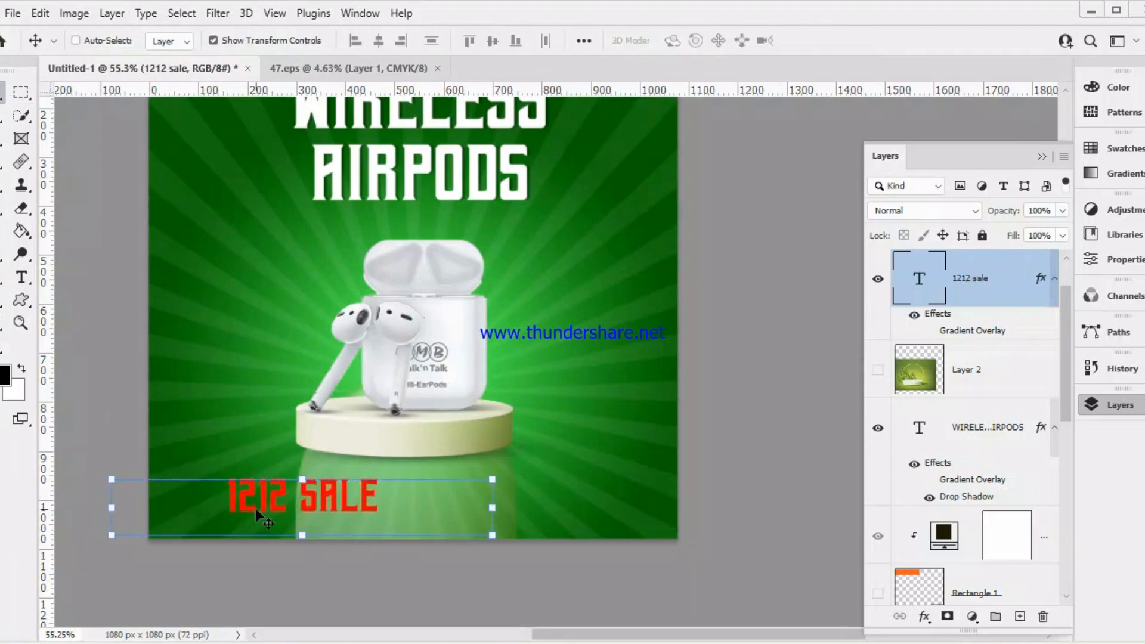
Check the reference poster on Instagram and add a period so the sale text reads 12.12 SALE
{"action": "key", "text": "alt+Tab"}
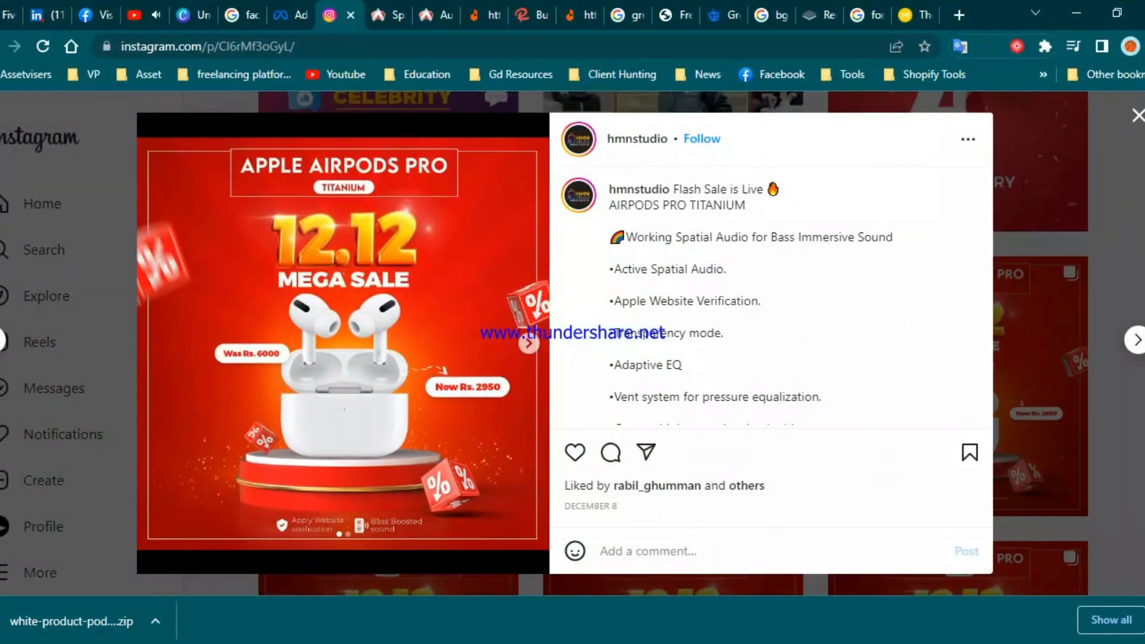
{"action": "key", "text": "alt+Tab"}
{"action": "double_click", "coordinate": [256, 504]}
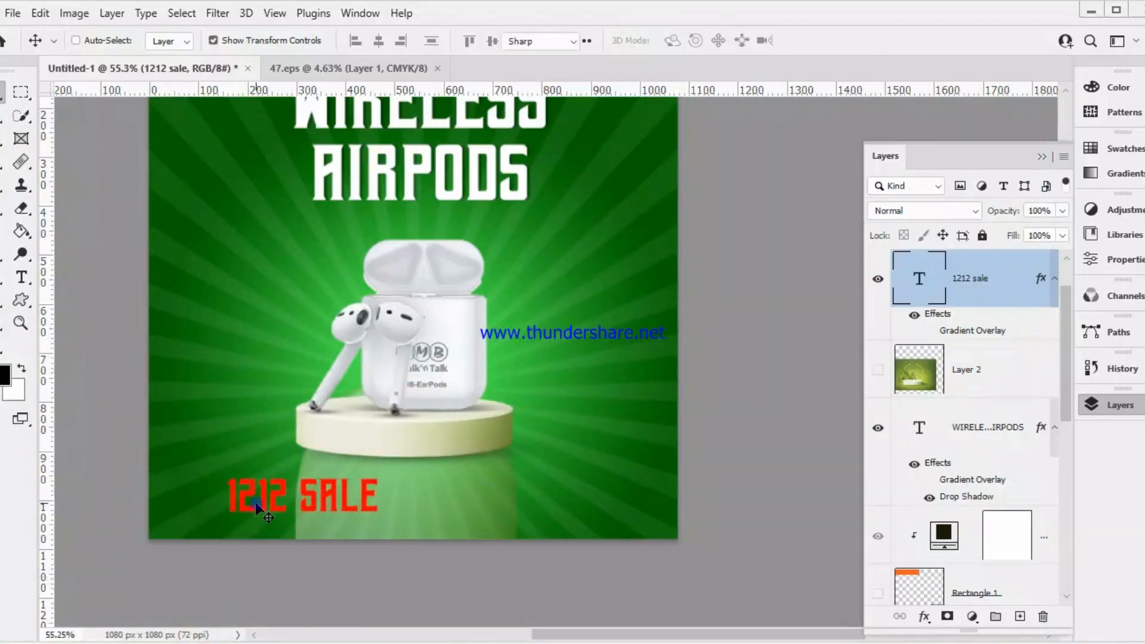
{"action": "left_click", "coordinate": [256, 502]}
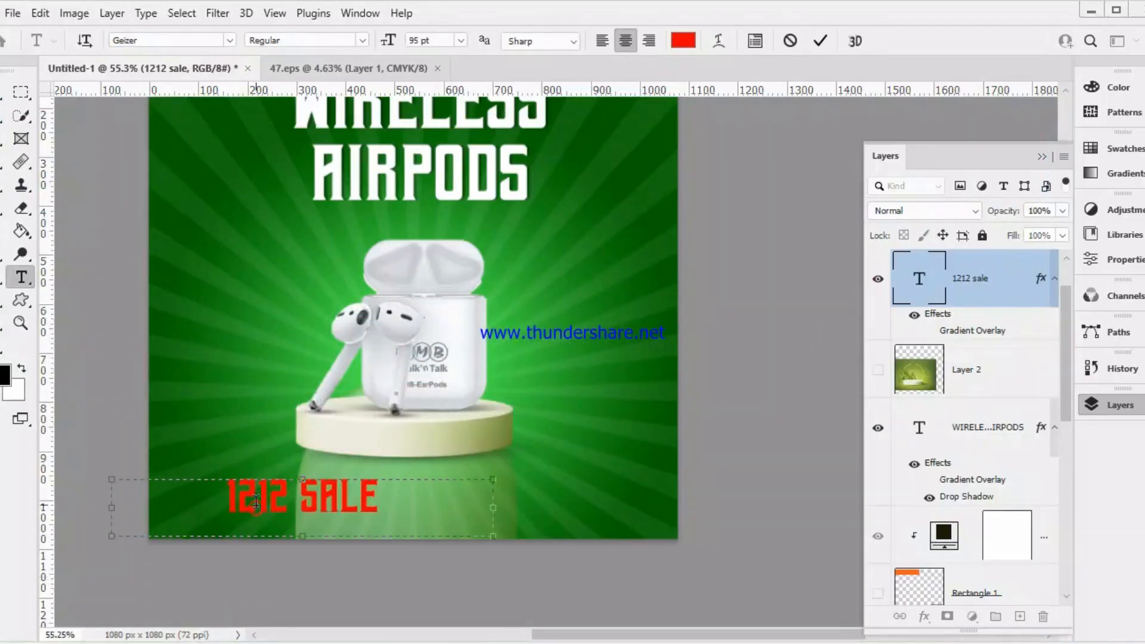
{"action": "type", "text": "."}
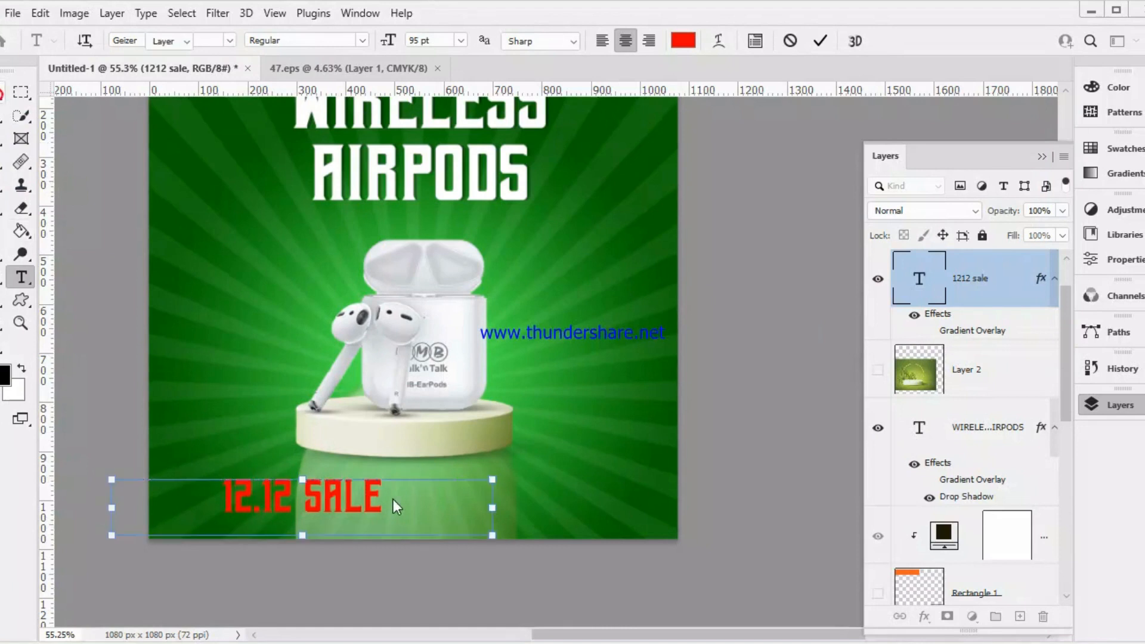
Try other hues for the 12.12 SALE text color
{"action": "double_click", "coordinate": [372, 505]}
{"action": "left_click", "coordinate": [688, 40]}
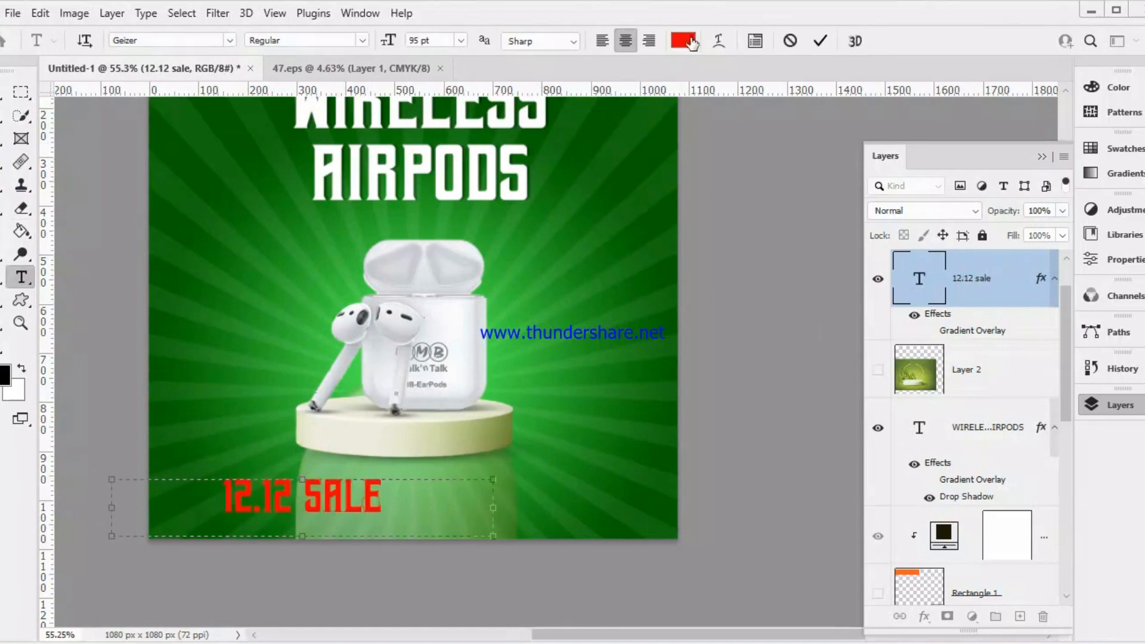
{"action": "left_click_drag", "start_coordinate": [828, 214], "coordinate": [934, 181]}
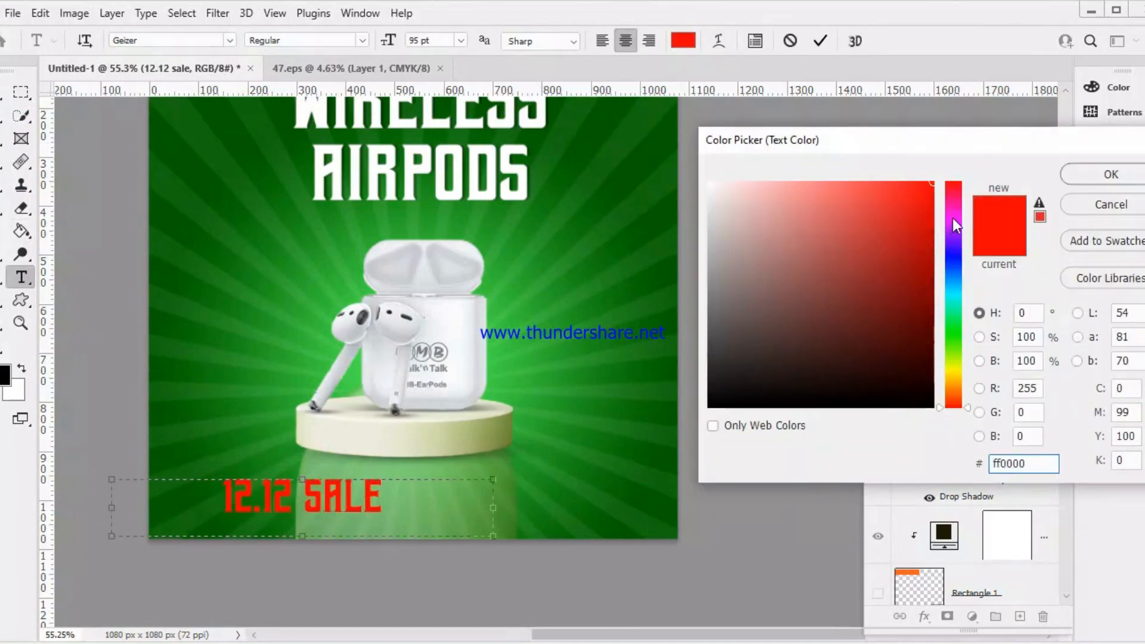
{"action": "left_click_drag", "start_coordinate": [954, 219], "coordinate": [951, 128]}
{"action": "left_click_drag", "start_coordinate": [951, 337], "coordinate": [952, 440]}
{"action": "left_click", "coordinate": [1114, 183]}
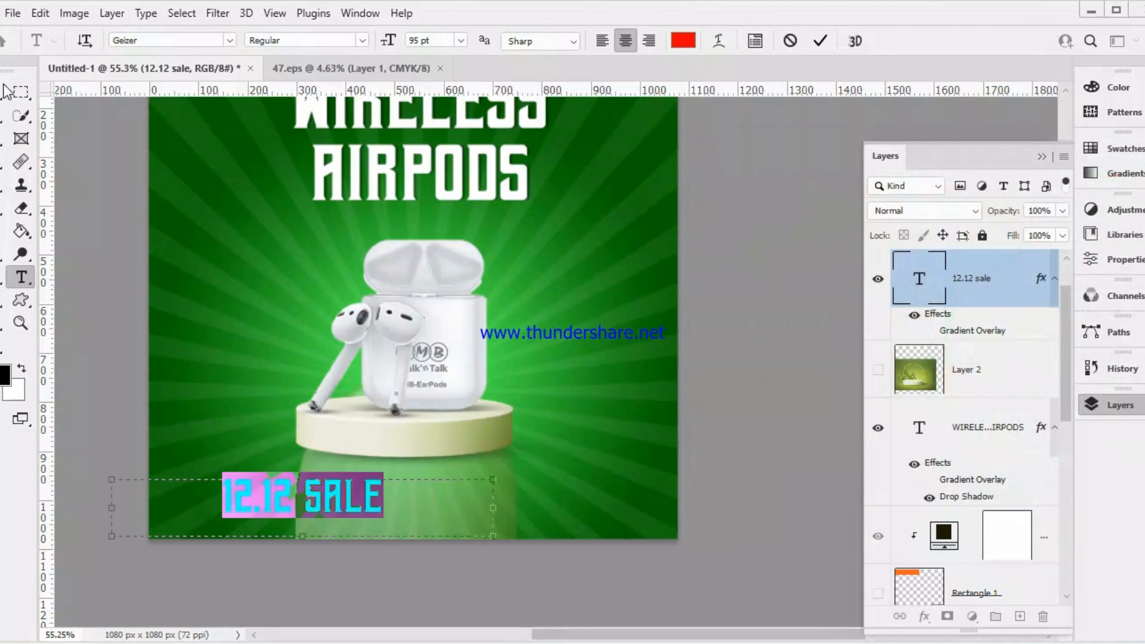
{"action": "left_click", "coordinate": [3, 86]}
{"action": "scroll", "coordinate": [946, 475], "scroll_direction": "down", "scroll_amount": 5}
{"action": "scroll", "coordinate": [947, 475], "scroll_direction": "down", "scroll_amount": 3}
{"action": "left_click", "coordinate": [971, 616]}
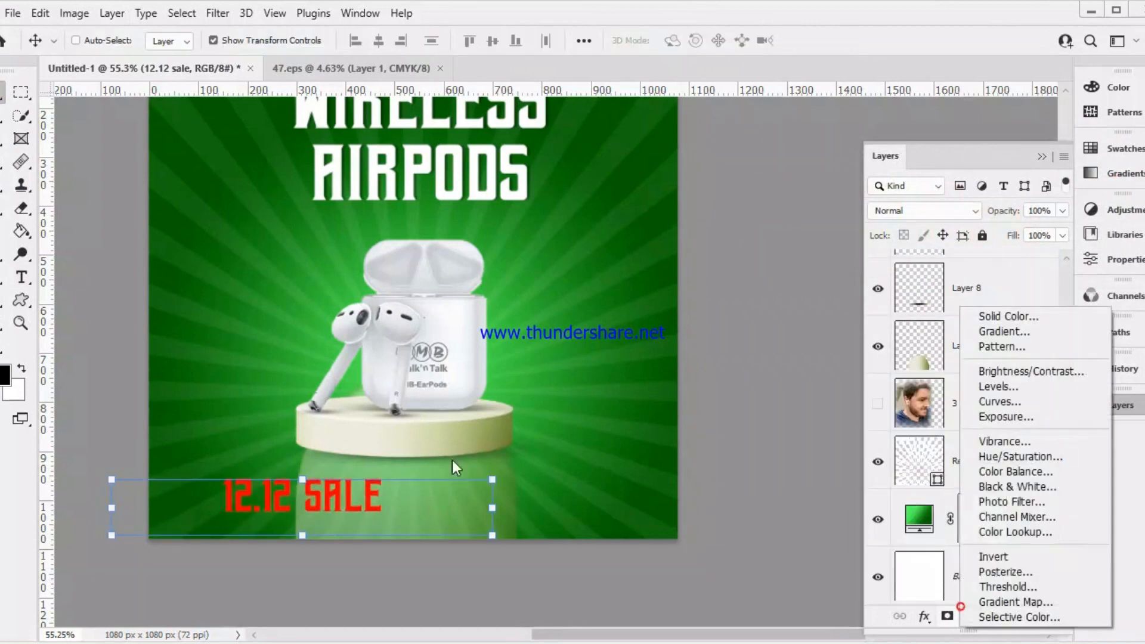
{"action": "left_click", "coordinate": [945, 589]}
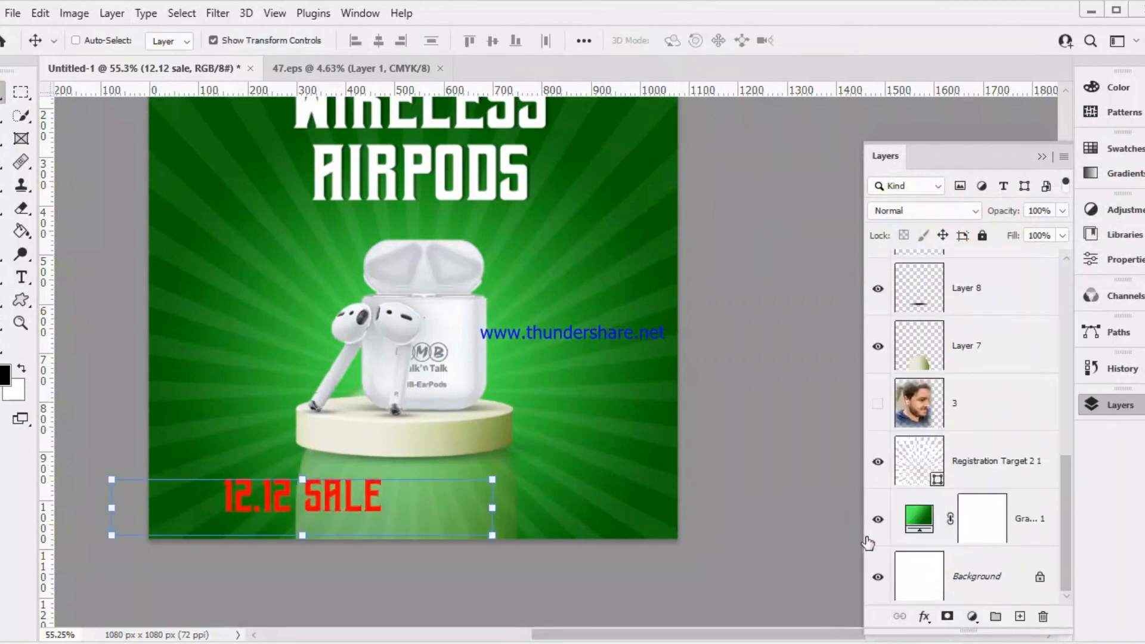
{"action": "left_click", "coordinate": [954, 569]}
{"action": "scroll", "coordinate": [406, 438], "scroll_direction": "up", "scroll_amount": 1}
{"action": "scroll", "coordinate": [417, 410], "scroll_direction": "down", "scroll_amount": 2}
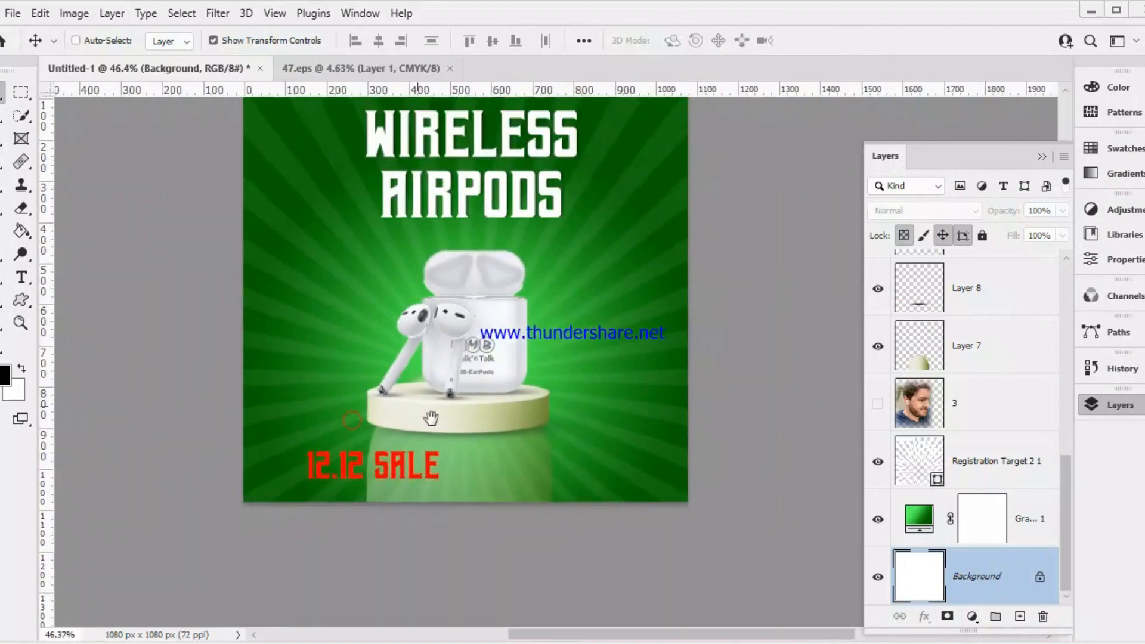
{"action": "scroll", "coordinate": [948, 444], "scroll_direction": "up", "scroll_amount": 5}
{"action": "scroll", "coordinate": [949, 444], "scroll_direction": "up", "scroll_amount": 1}
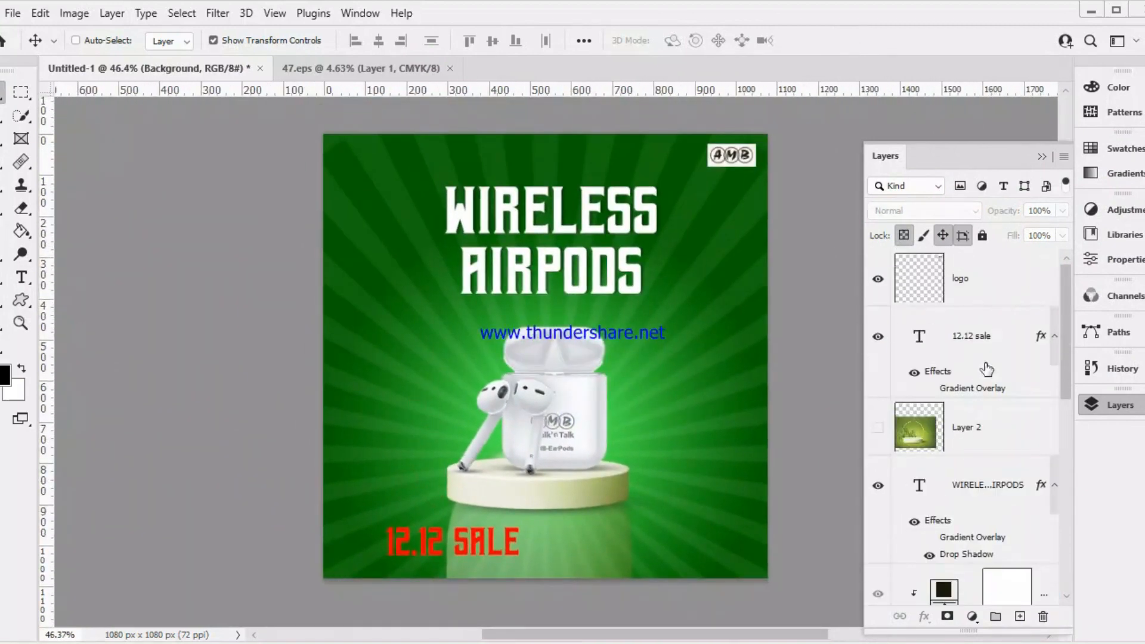
Move the 12.12 SALE text slightly left and briefly toggle its Gradient Overlay for comparison
{"action": "left_click", "coordinate": [990, 340]}
{"action": "scroll", "coordinate": [588, 415], "scroll_direction": "up", "scroll_amount": 1}
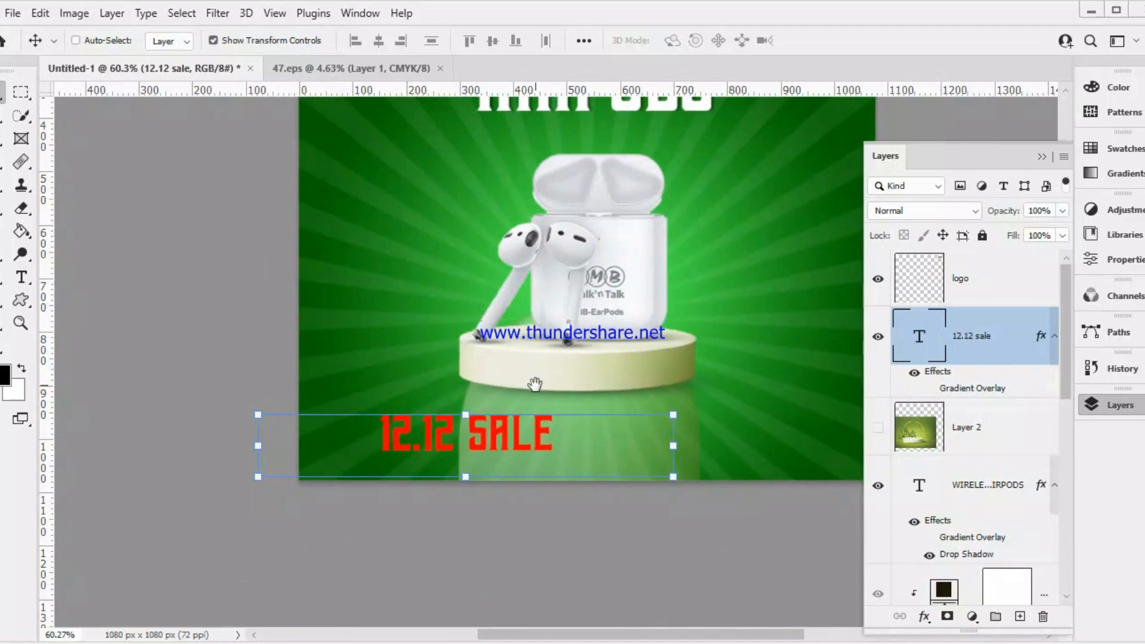
{"action": "left_click_drag", "start_coordinate": [513, 237], "coordinate": [542, 363]}
{"action": "left_click_drag", "start_coordinate": [516, 552], "coordinate": [485, 554]}
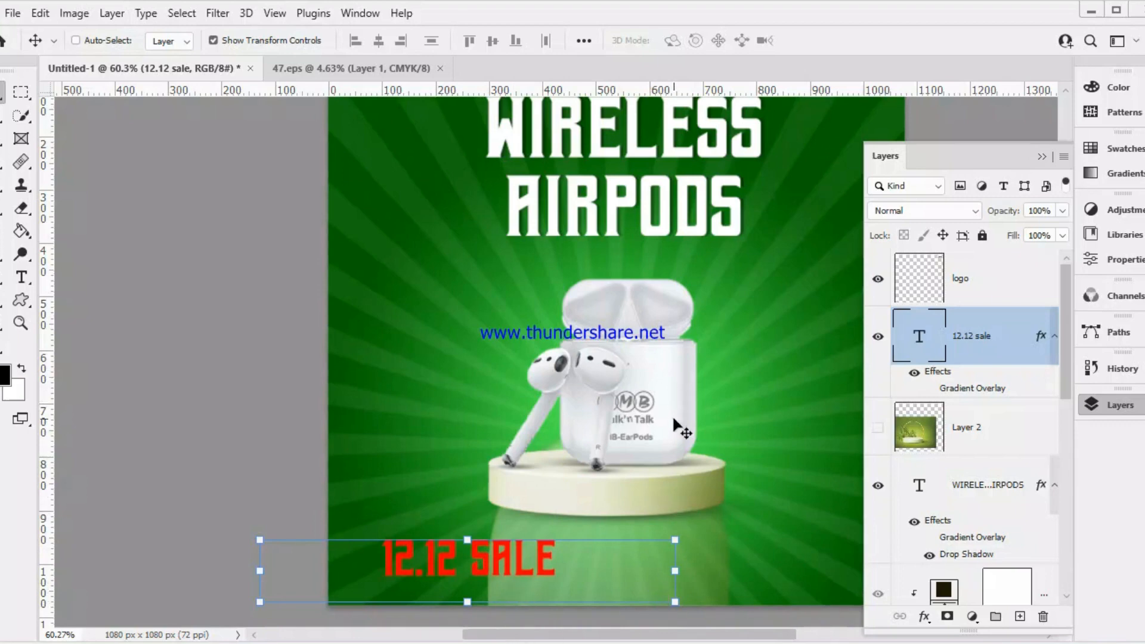
{"action": "scroll", "coordinate": [673, 411], "scroll_direction": "down", "scroll_amount": 4}
{"action": "scroll", "coordinate": [673, 411], "scroll_direction": "up", "scroll_amount": 1}
{"action": "left_click_drag", "start_coordinate": [674, 435], "coordinate": [655, 381]}
{"action": "scroll", "coordinate": [654, 380], "scroll_direction": "up", "scroll_amount": 1}
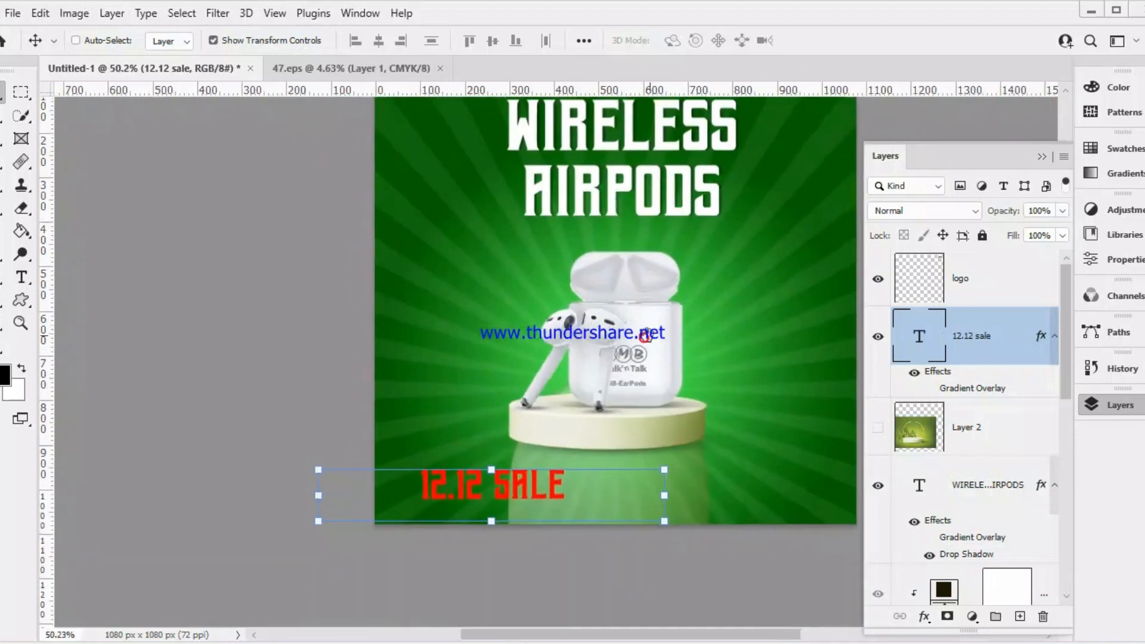
{"action": "left_click", "coordinate": [928, 390]}
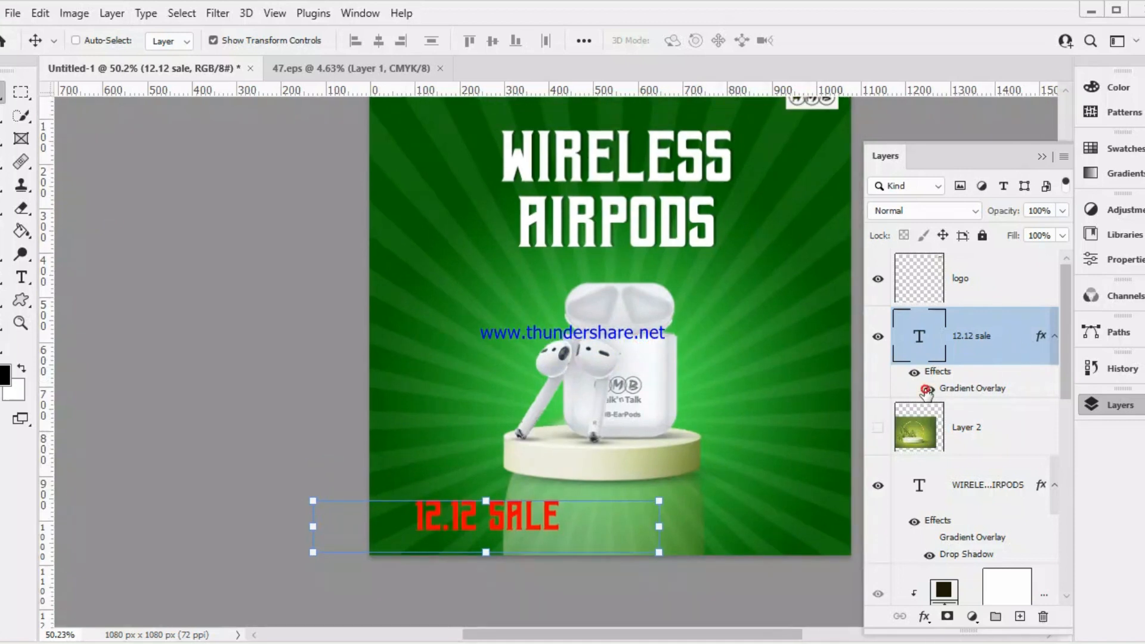
{"action": "left_click", "coordinate": [925, 390]}
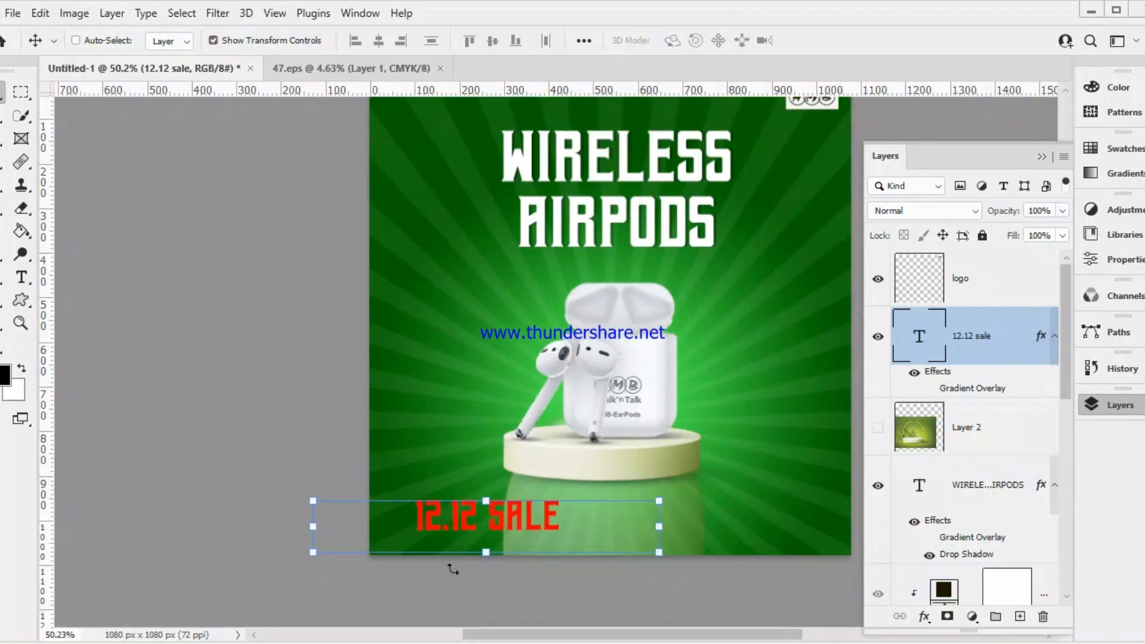
Nudge the 12.12 sale text slightly up and set it in Montserrat Black with tracking 0
{"action": "left_click_drag", "start_coordinate": [482, 518], "coordinate": [483, 515]}
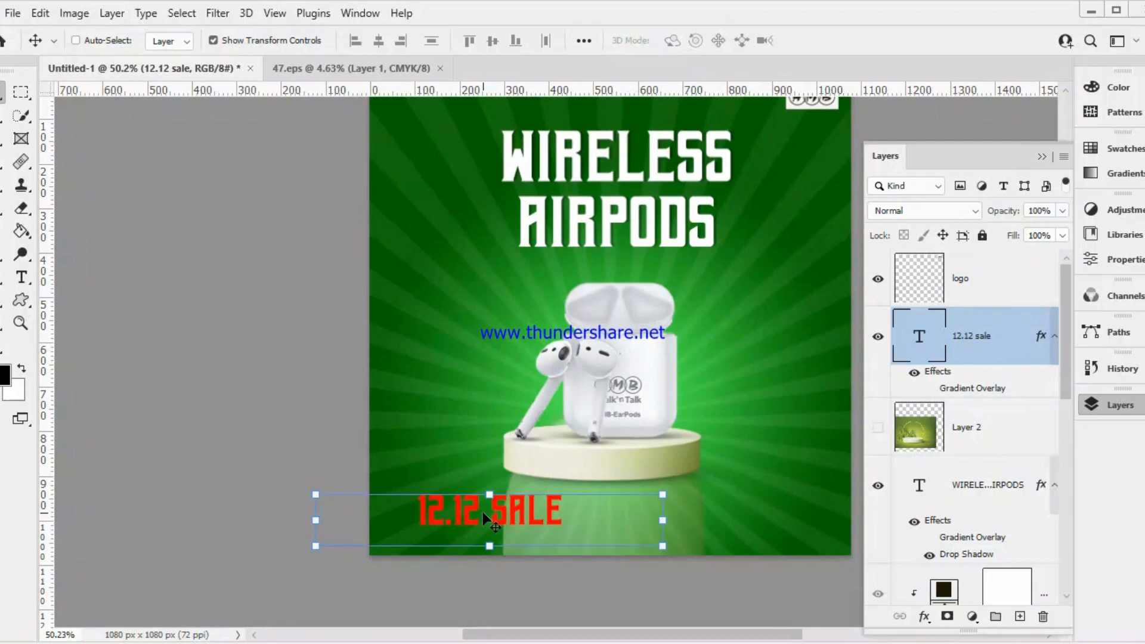
{"action": "left_click", "coordinate": [1124, 260]}
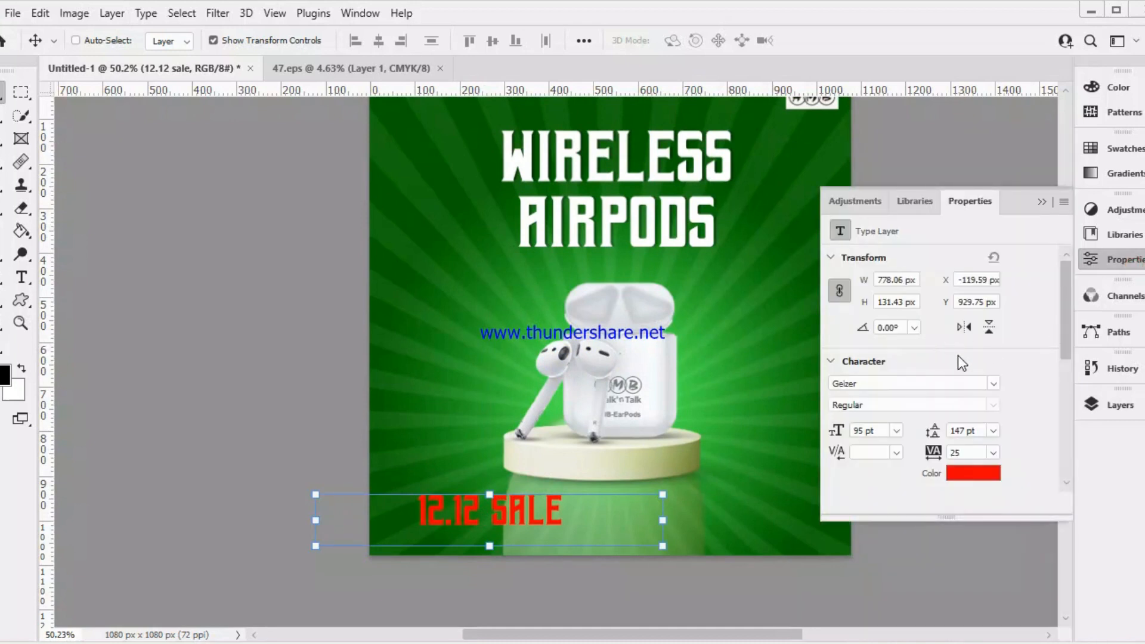
{"action": "left_click", "coordinate": [994, 385]}
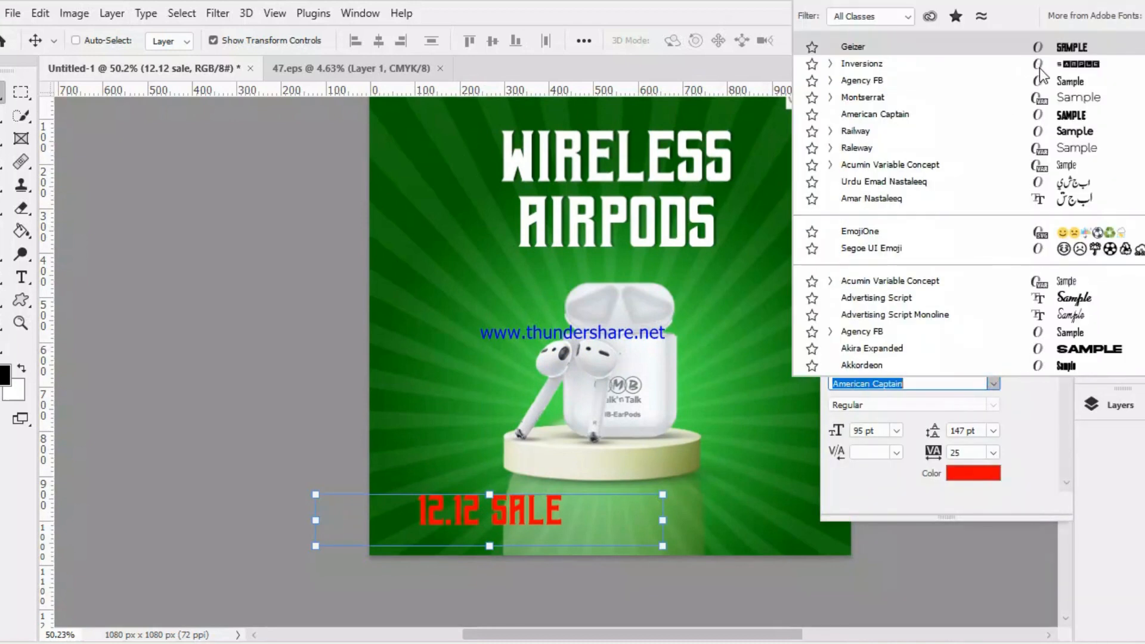
{"action": "key", "text": "Up"}
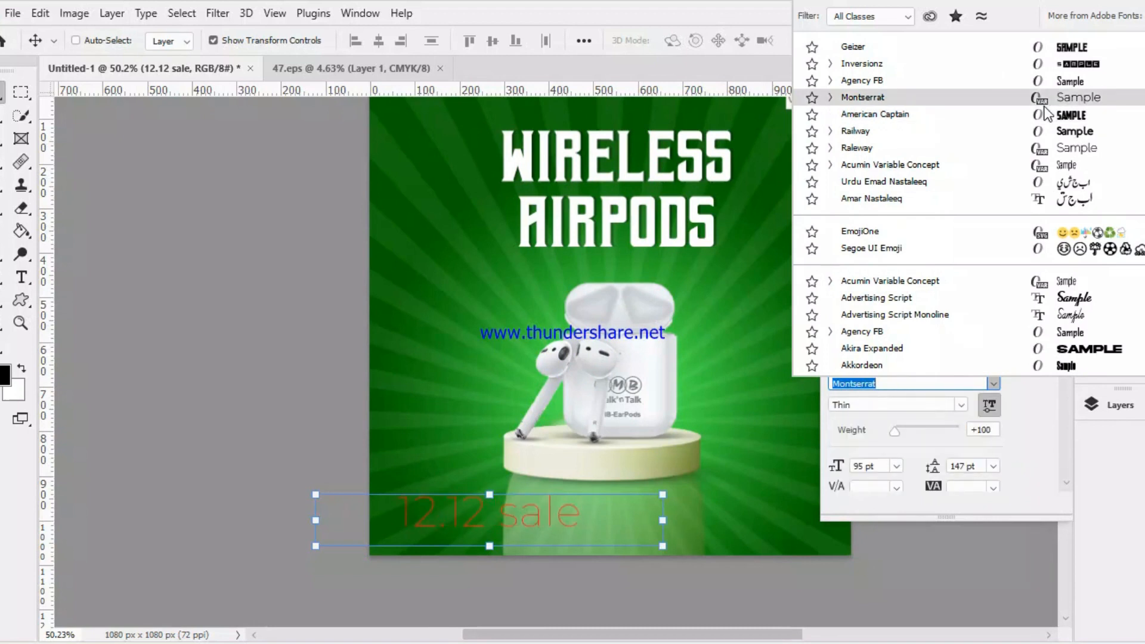
{"action": "key", "text": "Return"}
{"action": "left_click", "coordinate": [960, 406]}
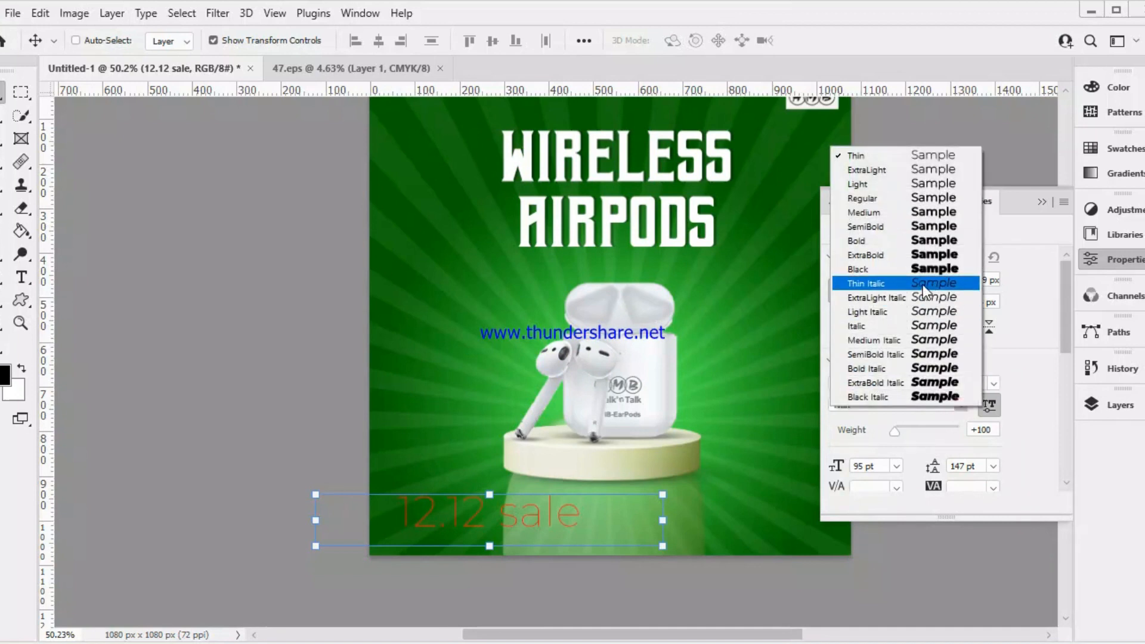
{"action": "left_click", "coordinate": [921, 269]}
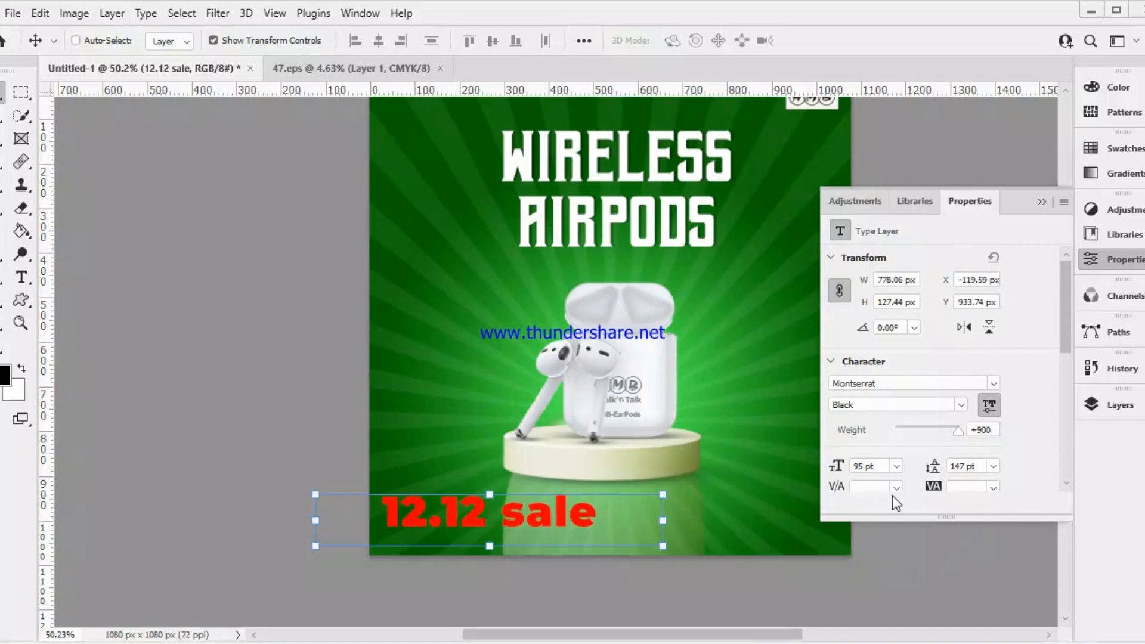
{"action": "left_click", "coordinate": [990, 488]}
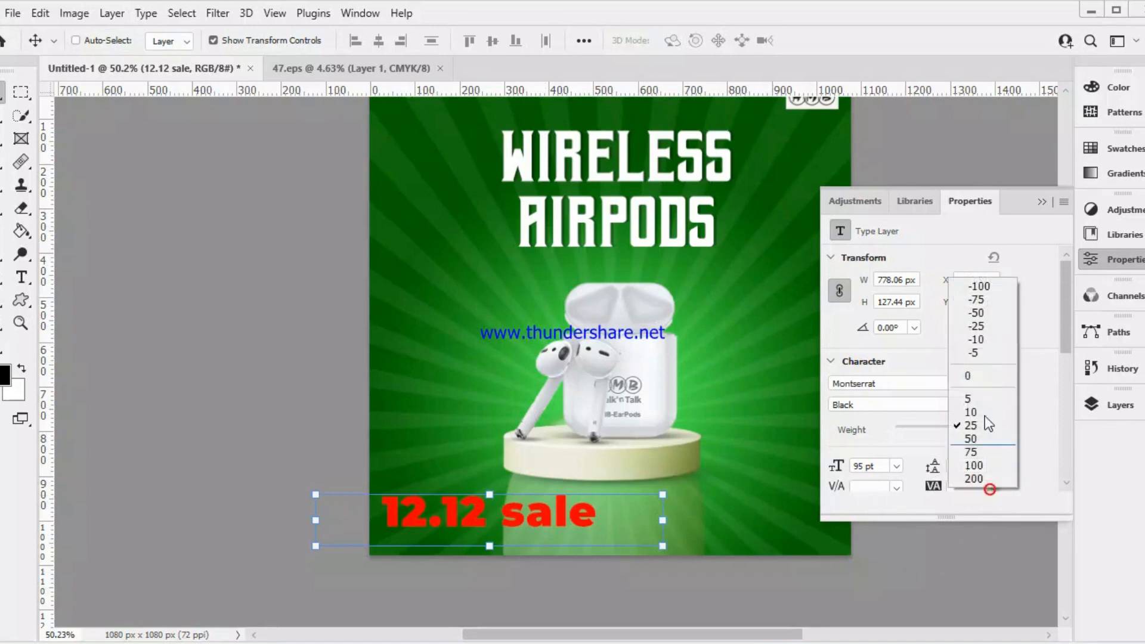
{"action": "left_click", "coordinate": [976, 381]}
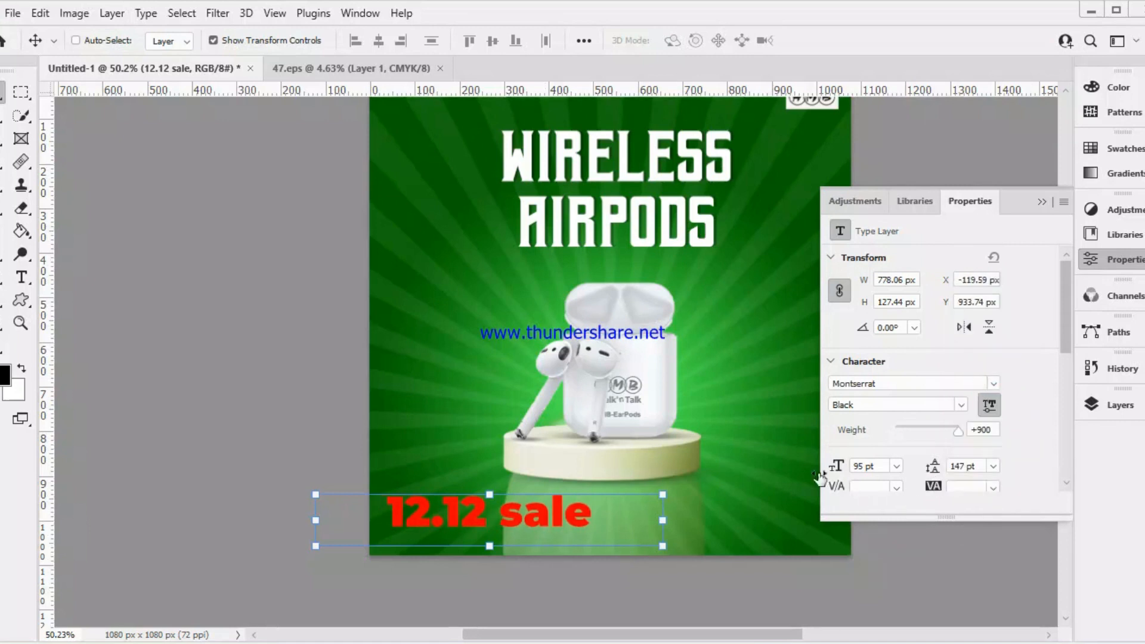
Capitalize the first letter of the second word so the sale text reads 12.12 Sale
{"action": "double_click", "coordinate": [510, 514]}
{"action": "left_click", "coordinate": [518, 506]}
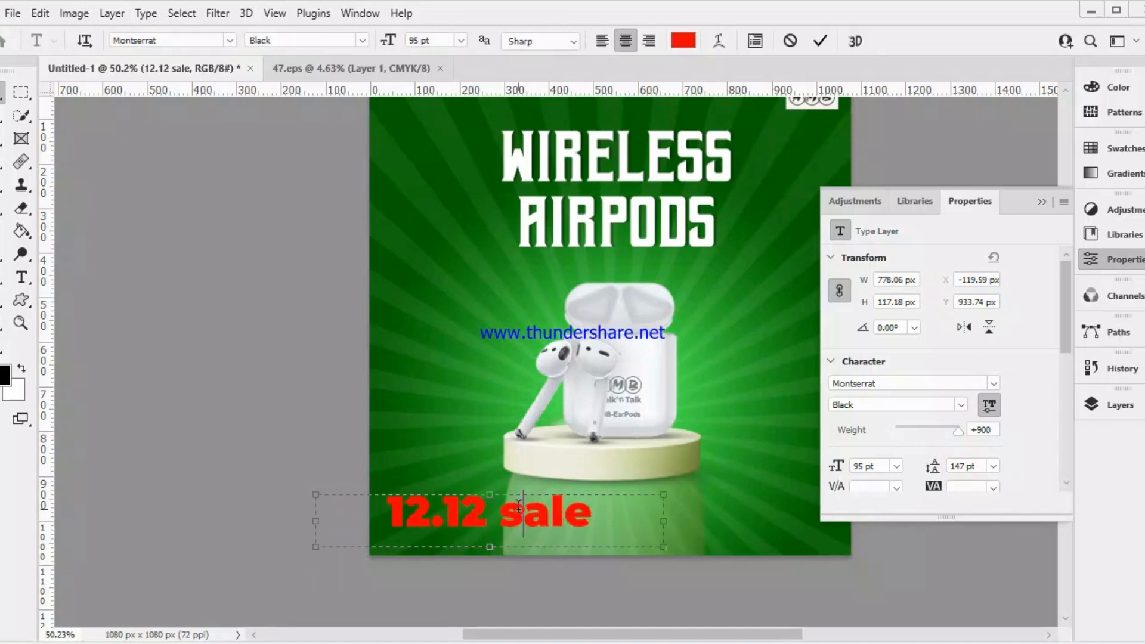
{"action": "key", "text": "BackSpace"}
{"action": "type", "text": "S"}
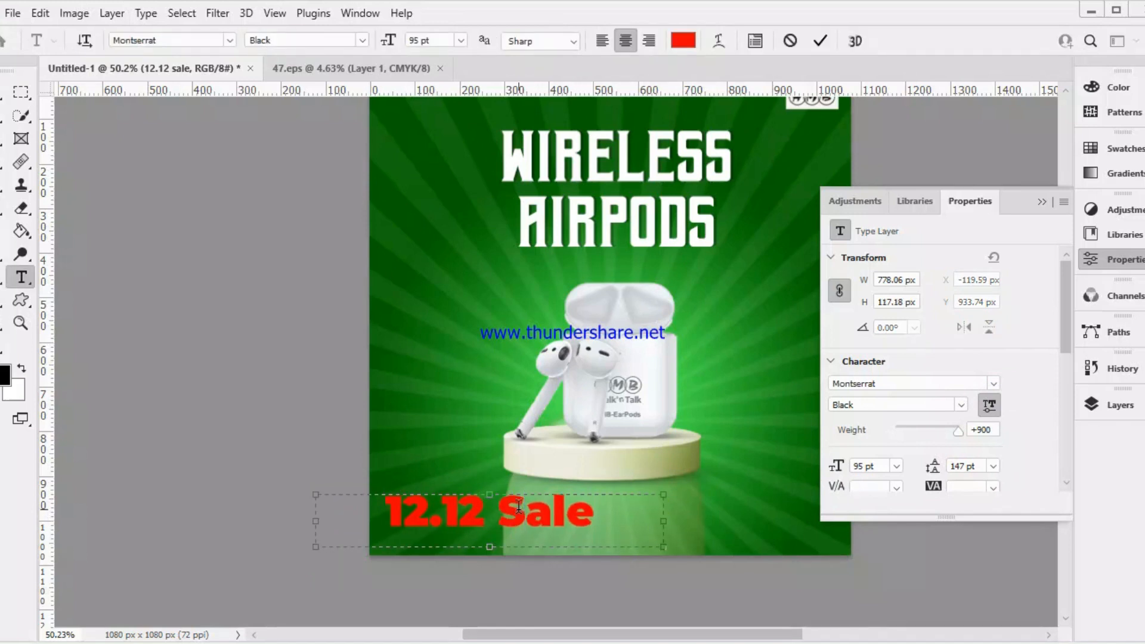
{"action": "left_click", "coordinate": [2, 91]}
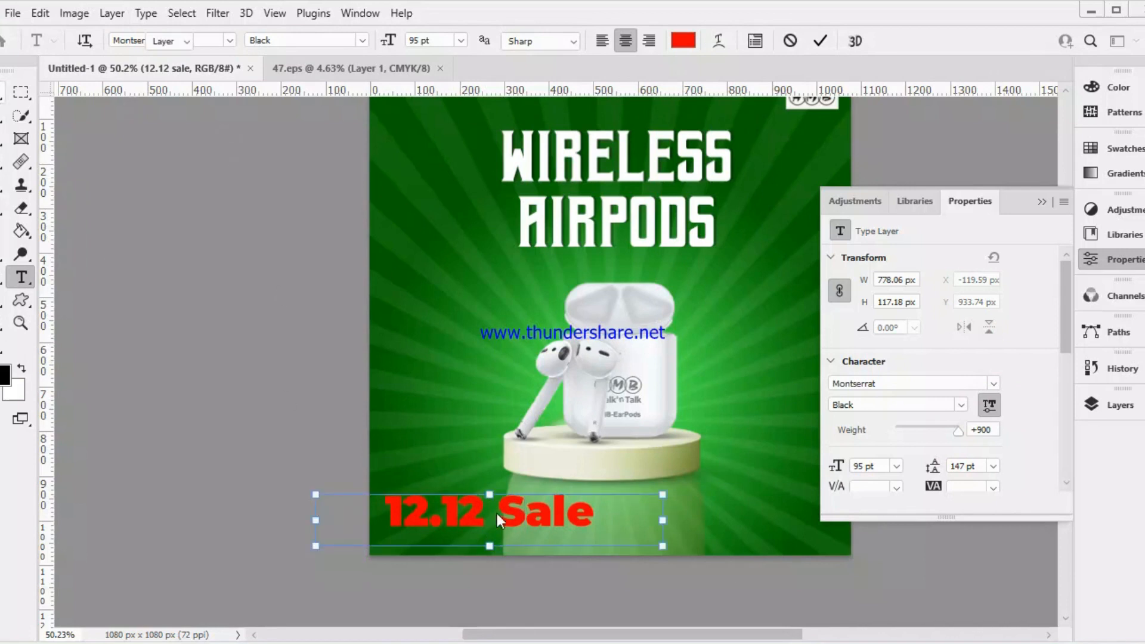
Shift the 12.12 Sale text right and slightly up, to about X -57.59 px and Y 921.74 px
{"action": "left_click_drag", "start_coordinate": [500, 512], "coordinate": [520, 508]}
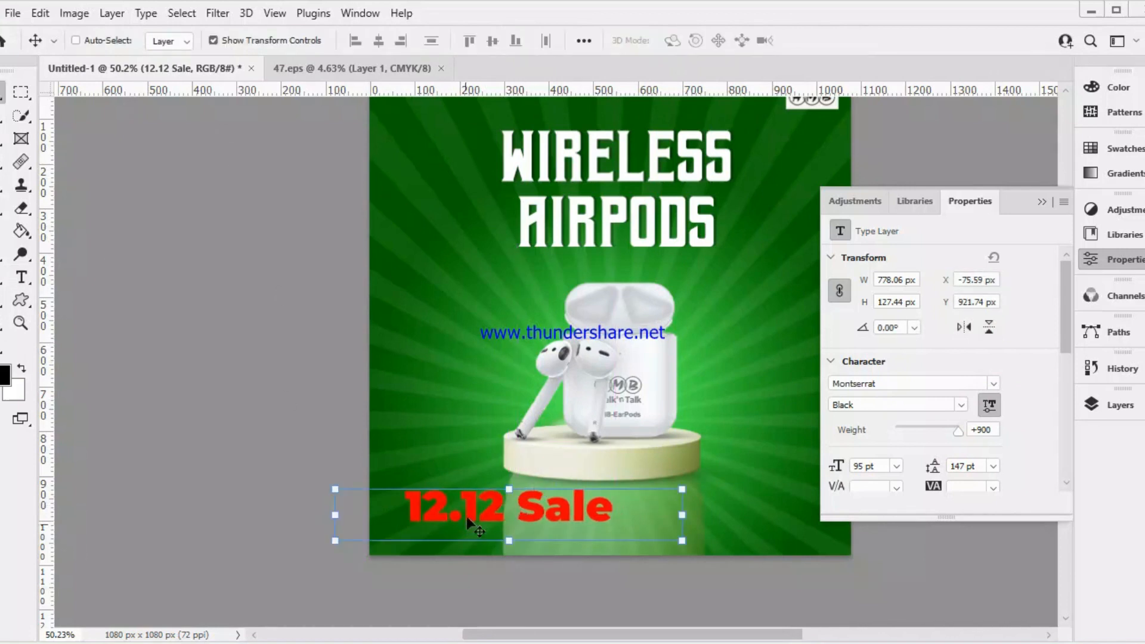
{"action": "scroll", "coordinate": [684, 390], "scroll_direction": "up", "scroll_amount": 2}
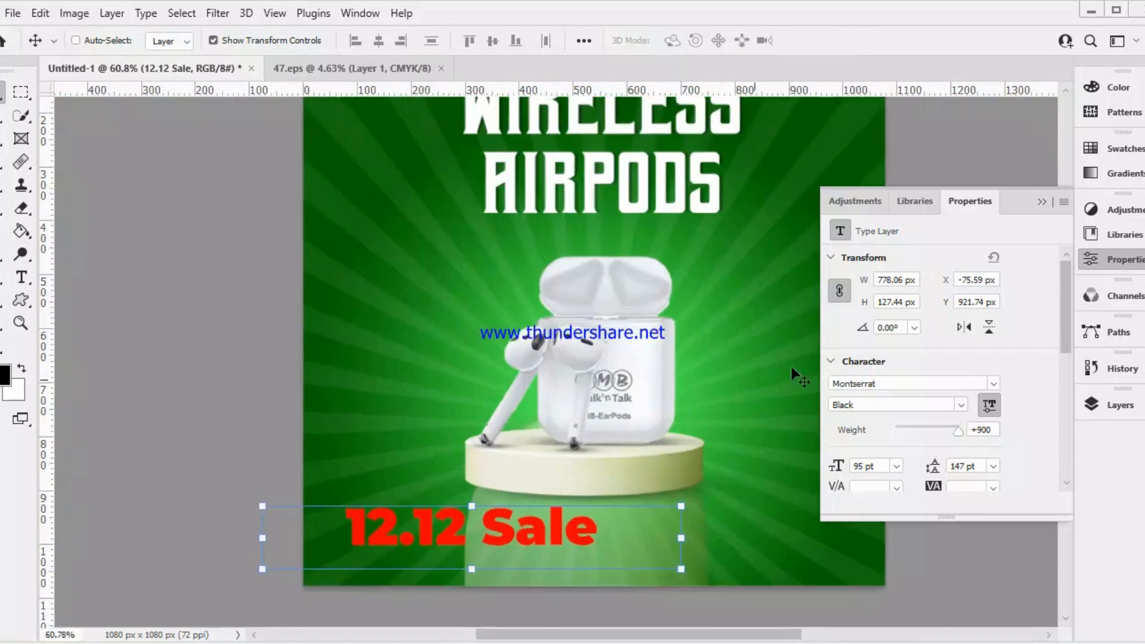
{"action": "scroll", "coordinate": [608, 382], "scroll_direction": "down", "scroll_amount": 1}
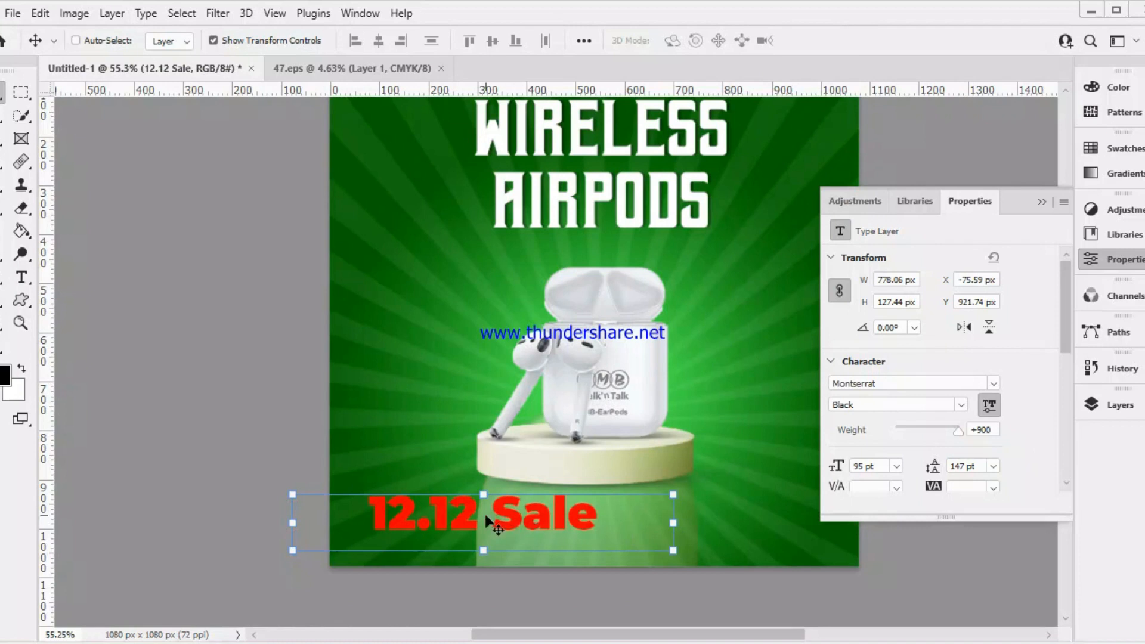
{"action": "left_click_drag", "start_coordinate": [486, 516], "coordinate": [493, 518]}
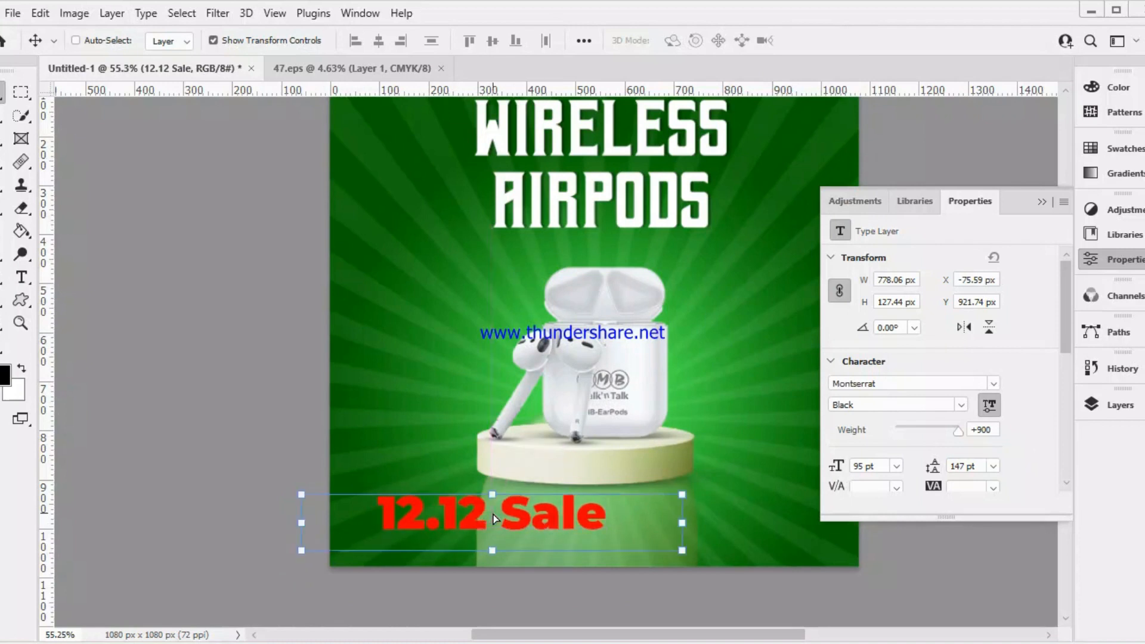
{"action": "scroll", "coordinate": [494, 515], "scroll_direction": "up", "scroll_amount": 1}
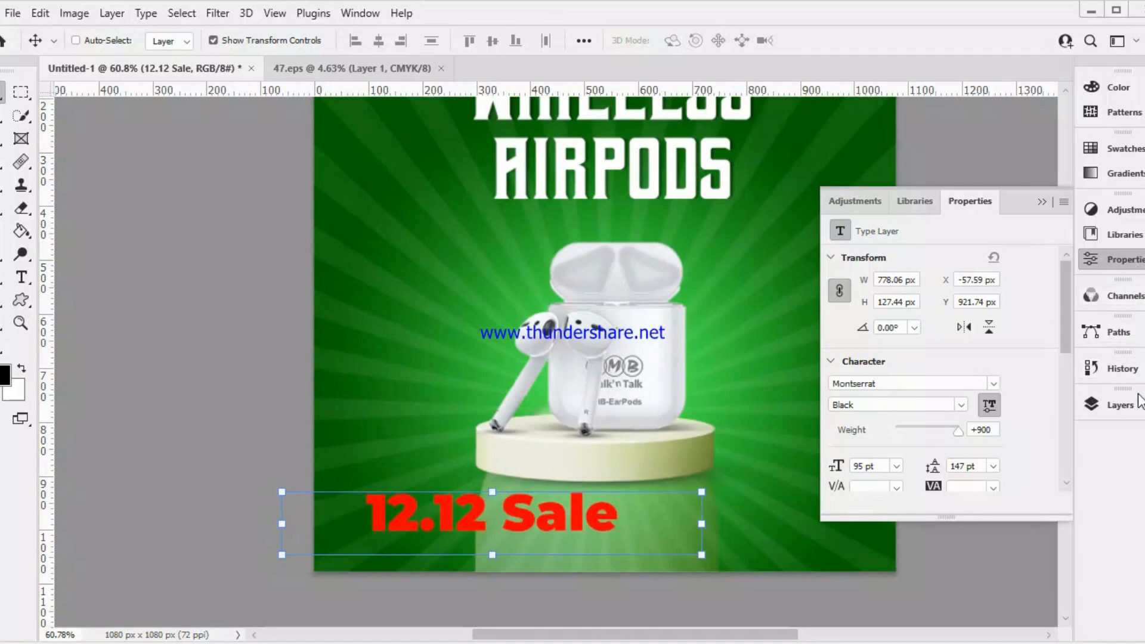
Turn the Gradient Overlay on the 12.12 Sale layer back on and set its gradient style to Linear
{"action": "left_click", "coordinate": [1109, 405]}
{"action": "right_click", "coordinate": [975, 334]}
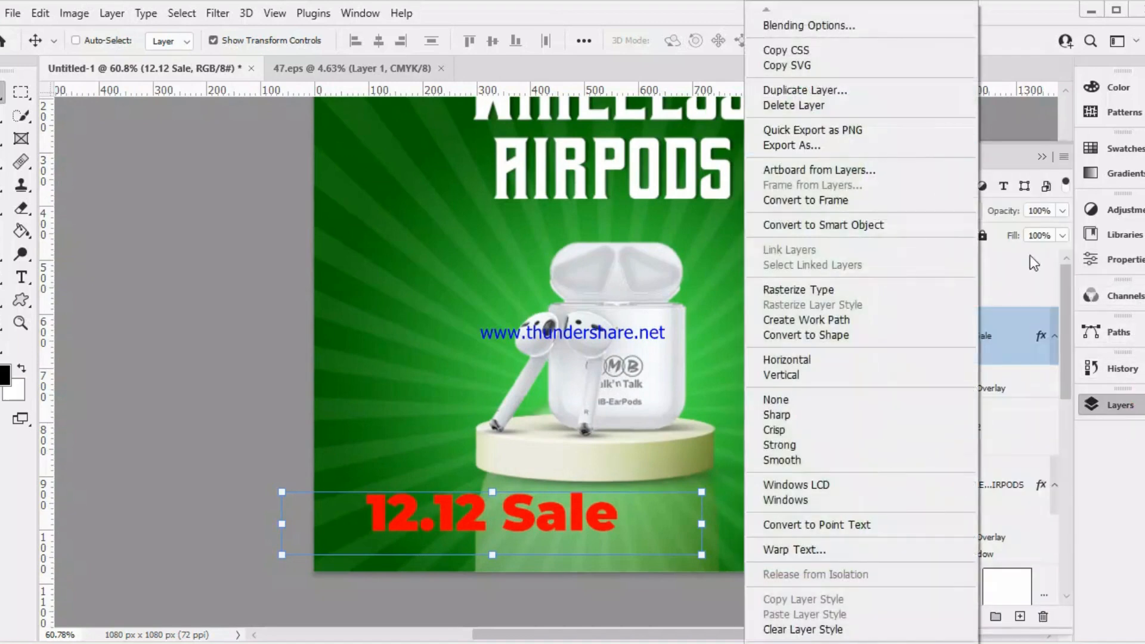
{"action": "left_click", "coordinate": [1048, 380]}
{"action": "left_click", "coordinate": [929, 388]}
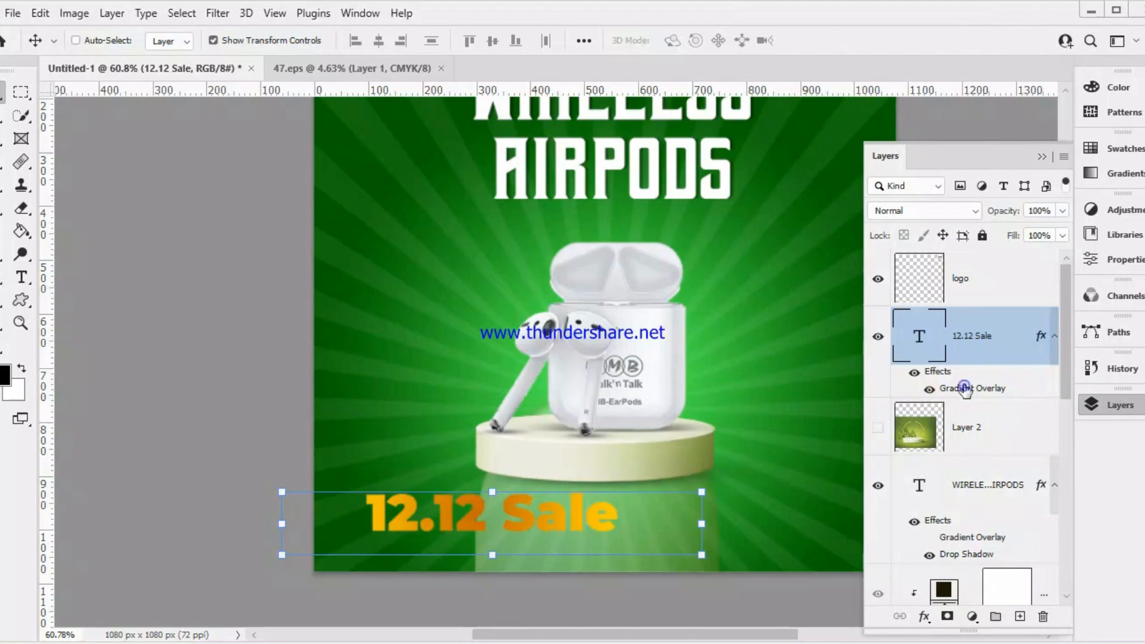
{"action": "left_click", "coordinate": [964, 388]}
{"action": "double_click", "coordinate": [966, 389]}
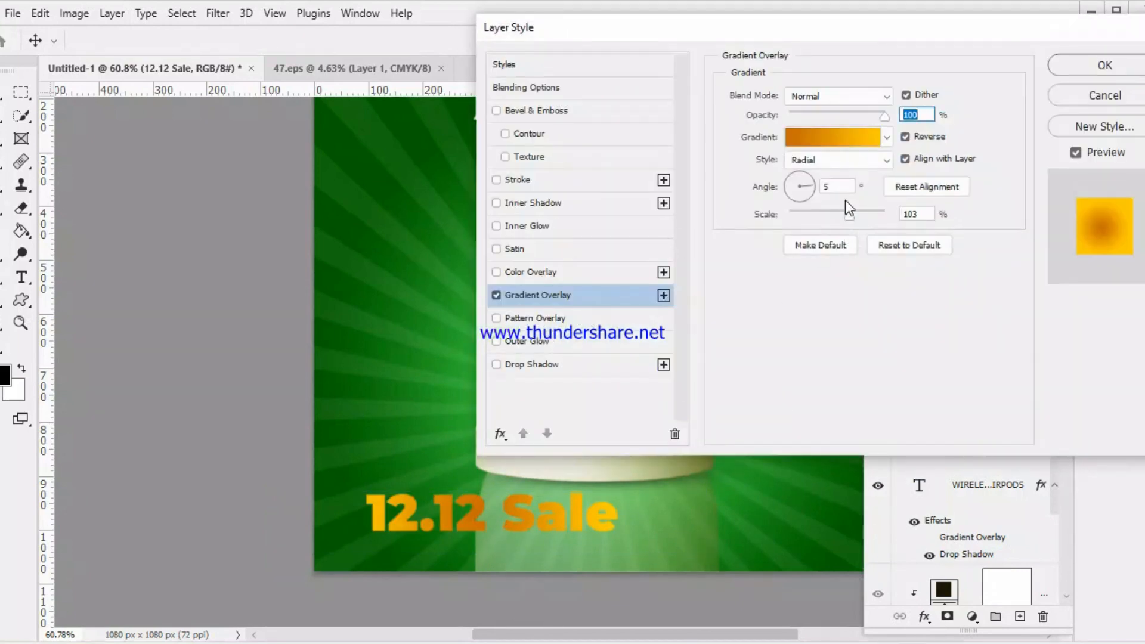
{"action": "left_click", "coordinate": [848, 162]}
{"action": "left_click", "coordinate": [834, 178]}
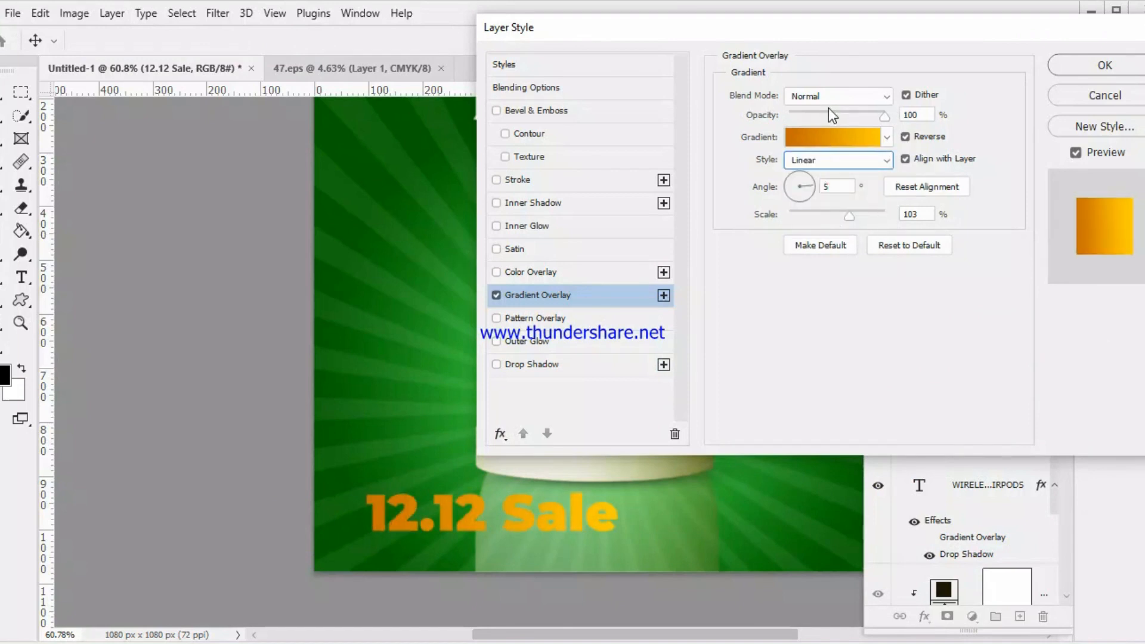
{"action": "left_click", "coordinate": [1086, 76]}
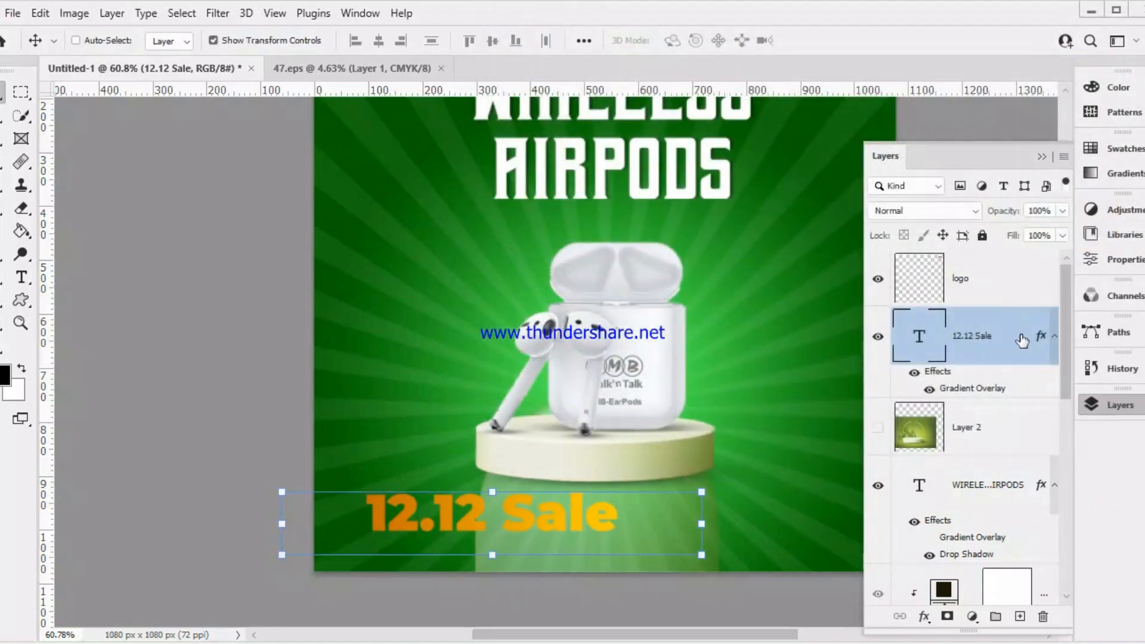
Place the 12.12 Sale layer above the logo layer and set its Gradient Overlay scale to 150%
{"action": "left_click_drag", "start_coordinate": [1011, 340], "coordinate": [1002, 271]}
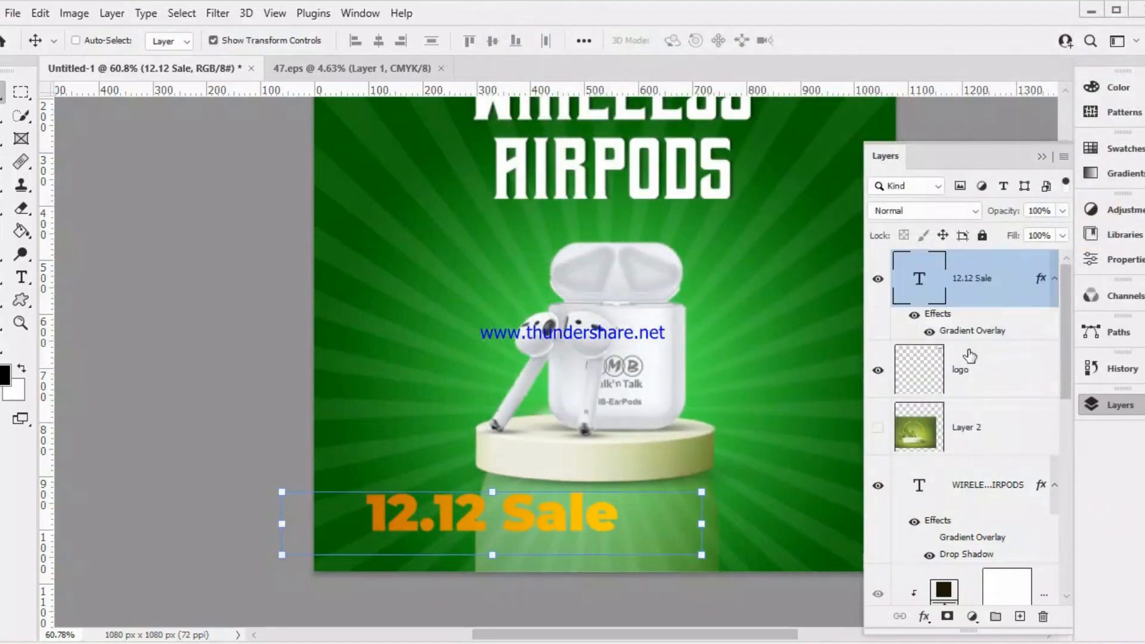
{"action": "double_click", "coordinate": [972, 334]}
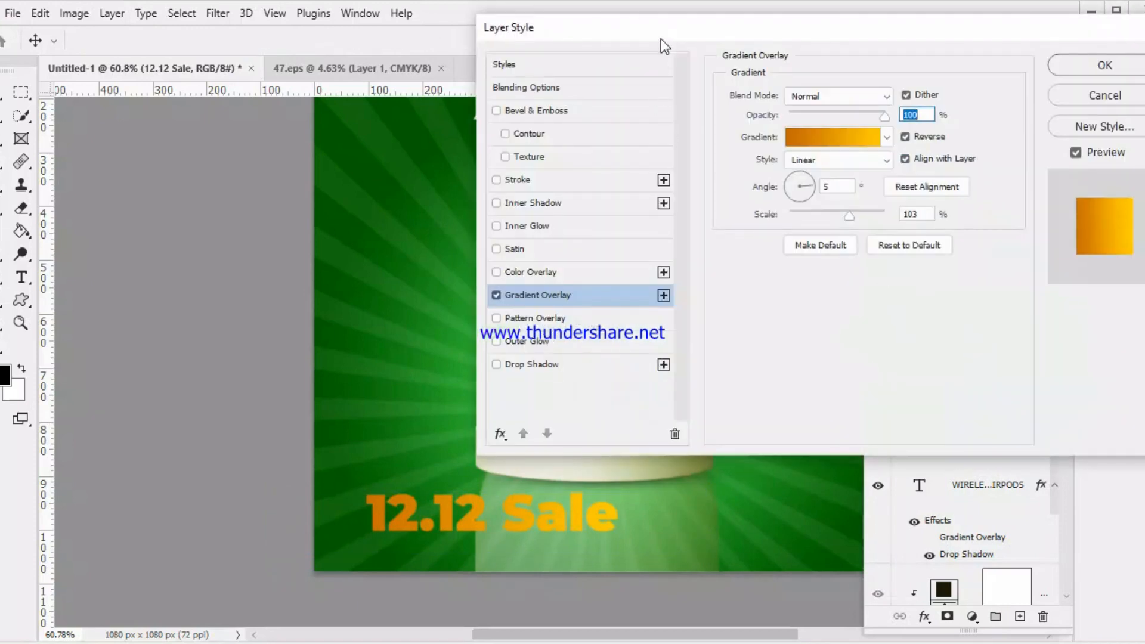
{"action": "left_click_drag", "start_coordinate": [660, 38], "coordinate": [707, 27]}
{"action": "left_click_drag", "start_coordinate": [906, 203], "coordinate": [958, 197]}
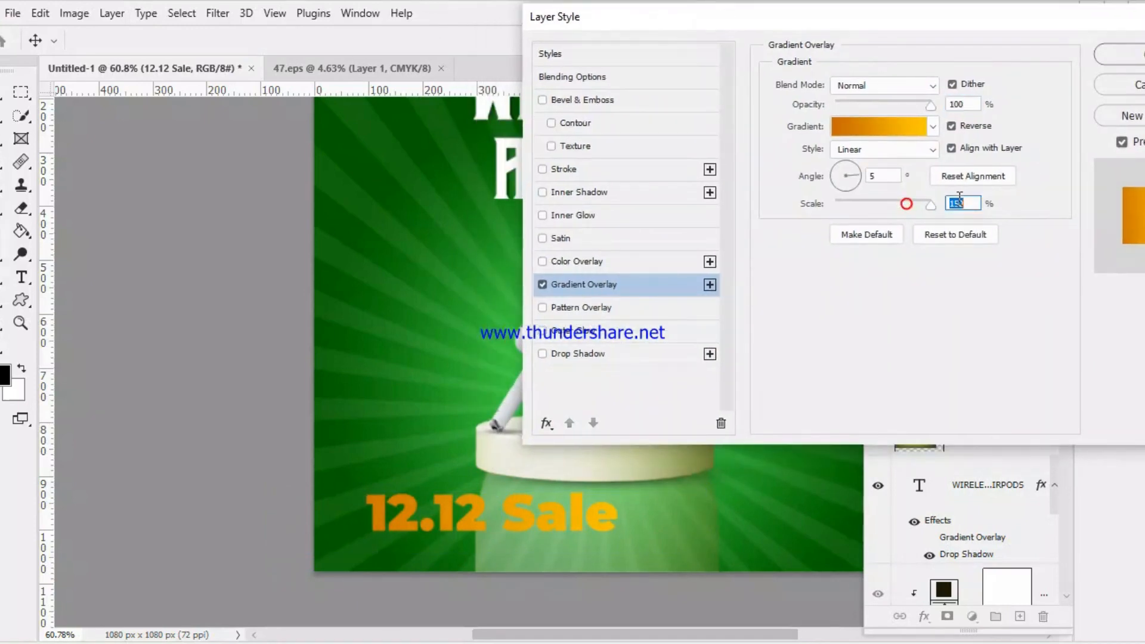
Compare the red, orange and yellow gradient presets on the 12.12 Sale text and choose the bright yellow one
{"action": "left_click", "coordinate": [888, 129]}
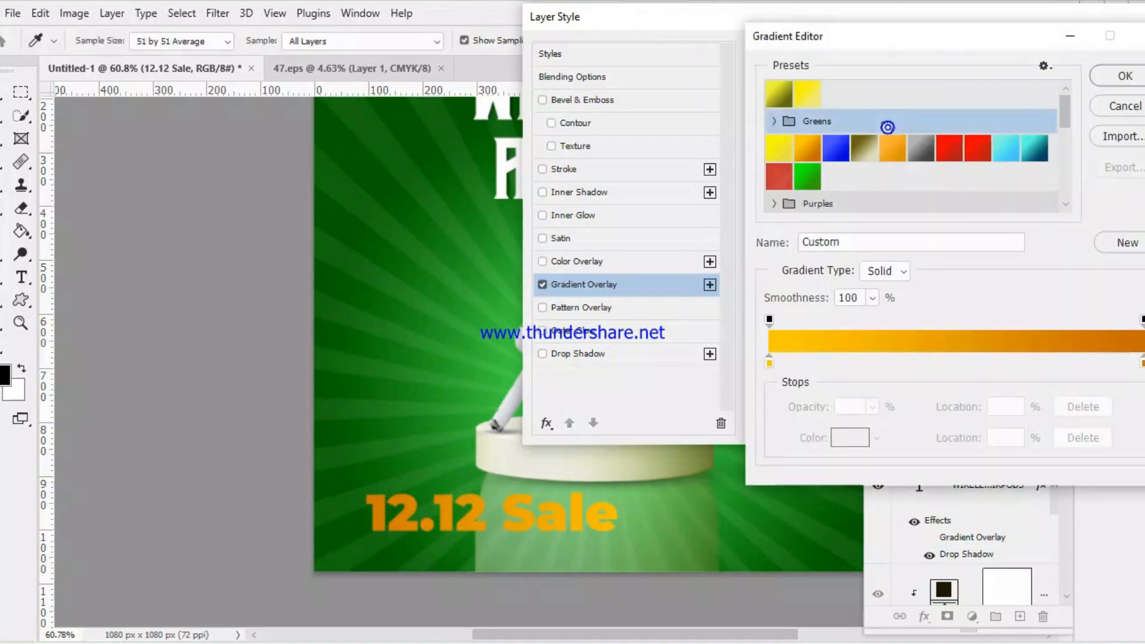
{"action": "left_click", "coordinate": [978, 149]}
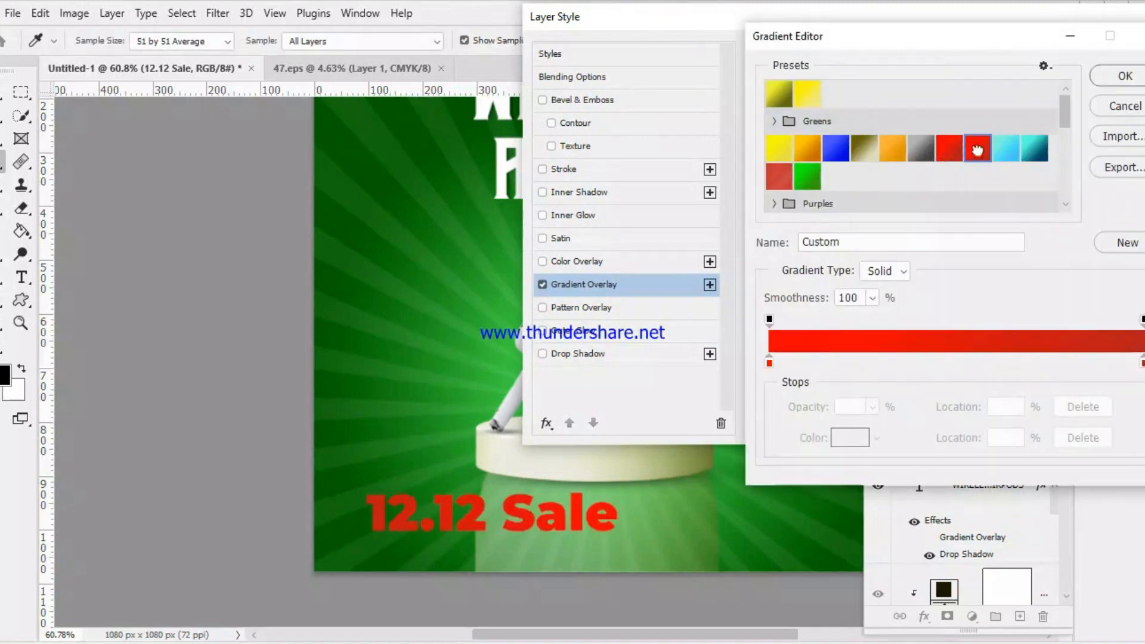
{"action": "scroll", "coordinate": [893, 153], "scroll_direction": "down", "scroll_amount": 1}
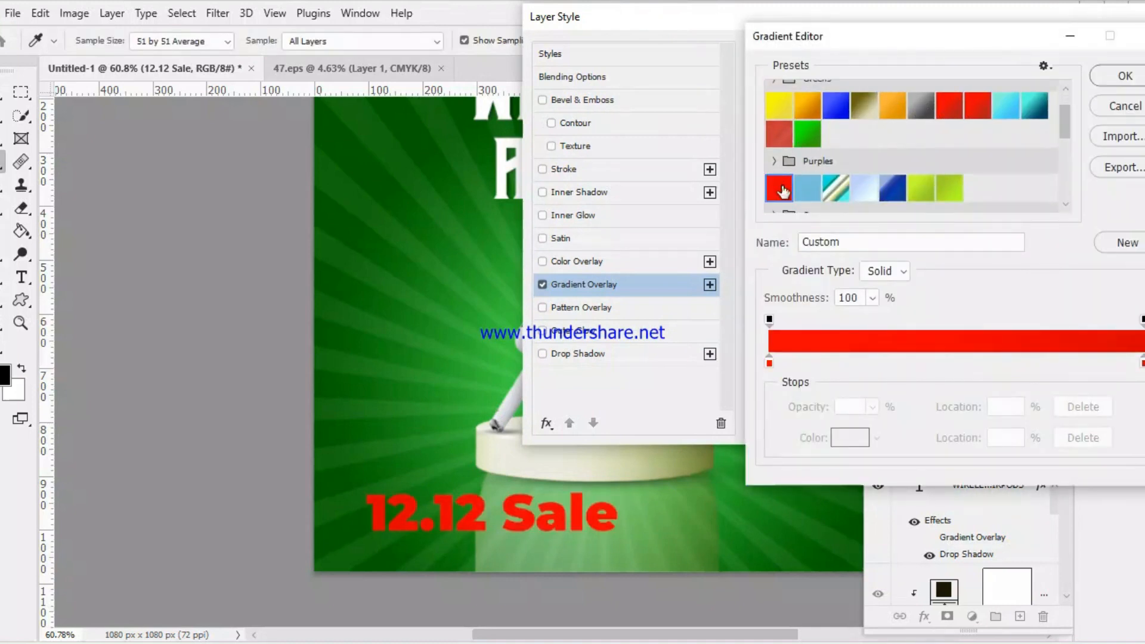
{"action": "scroll", "coordinate": [781, 185], "scroll_direction": "up", "scroll_amount": 1}
{"action": "left_click", "coordinate": [812, 148]}
{"action": "left_click", "coordinate": [786, 149]}
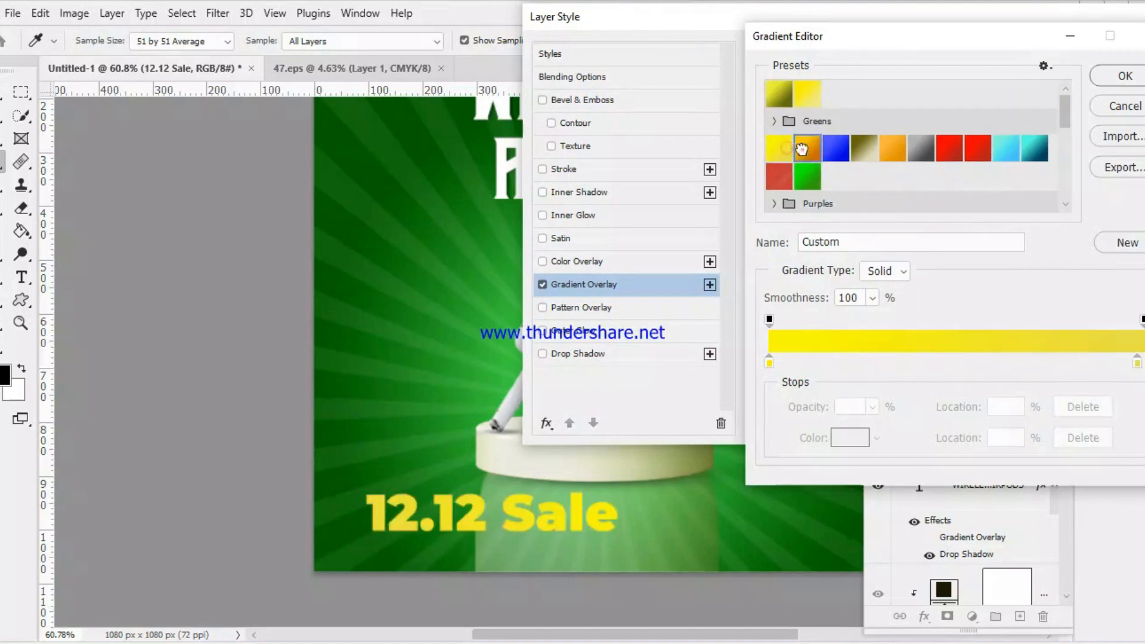
{"action": "left_click", "coordinate": [810, 148]}
{"action": "left_click", "coordinate": [787, 151]}
{"action": "left_click", "coordinate": [802, 152]}
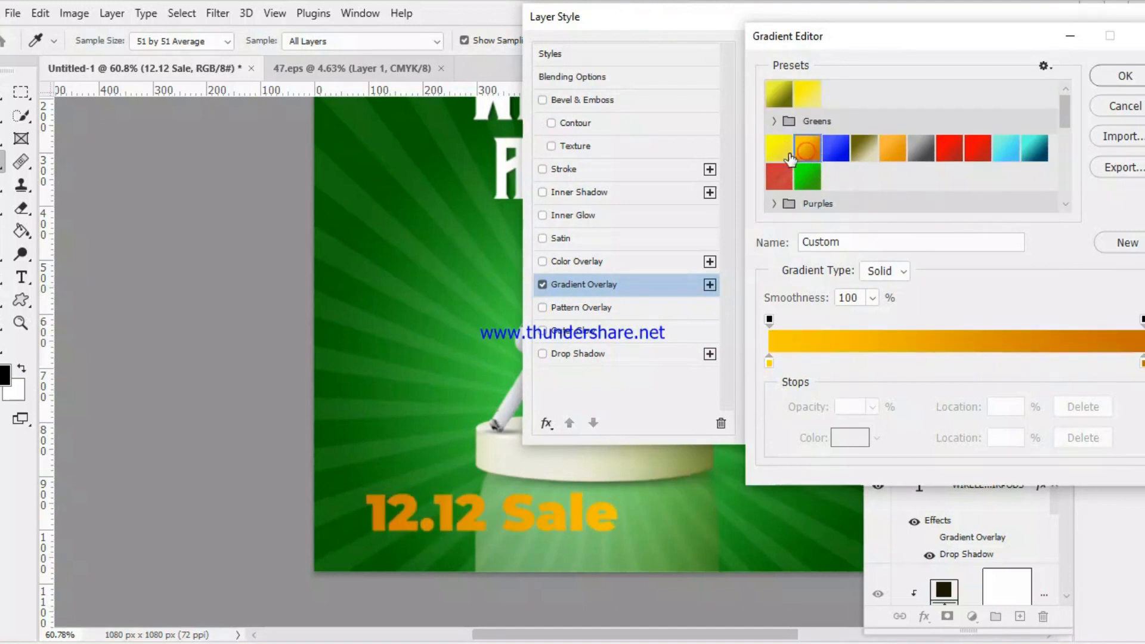
{"action": "left_click", "coordinate": [780, 150]}
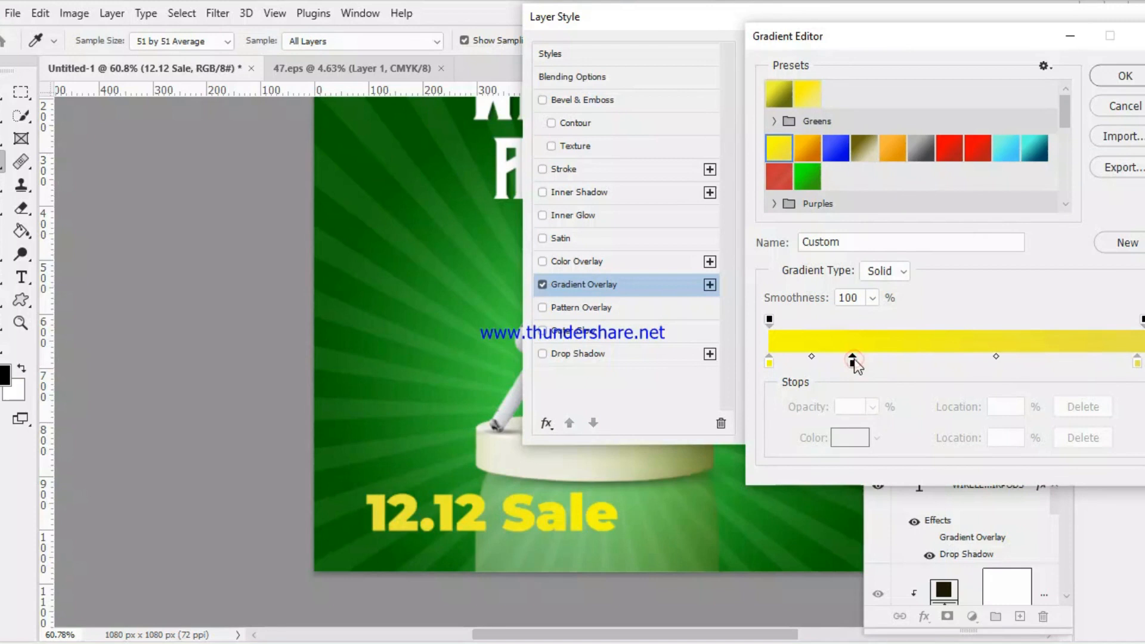
{"action": "double_click", "coordinate": [853, 361]}
{"action": "type", "text": "ffffff"}
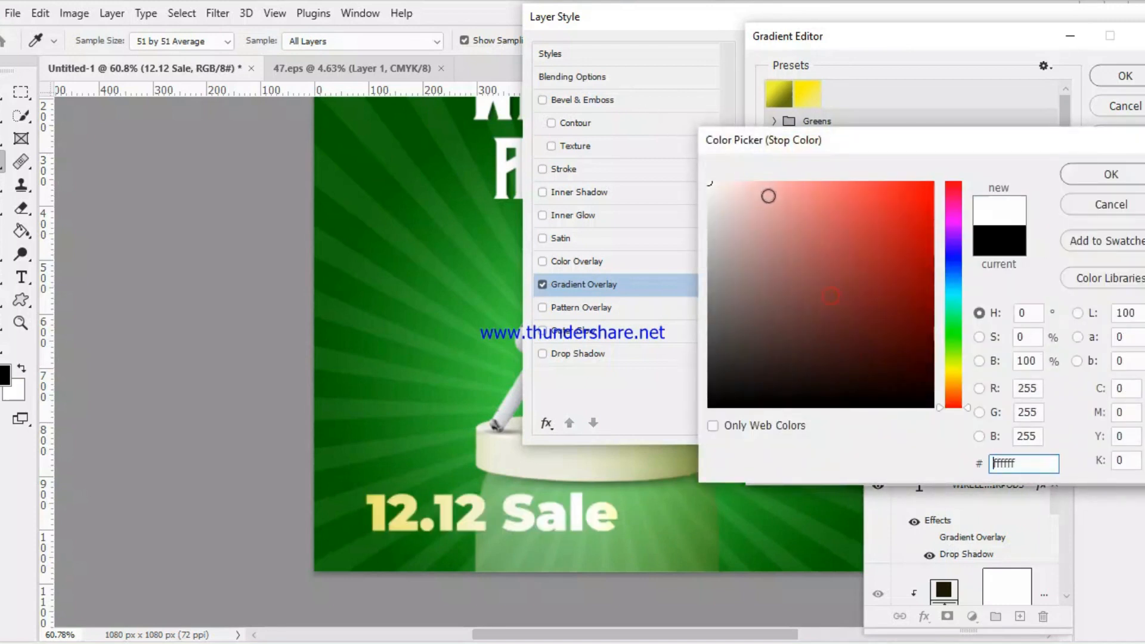
{"action": "left_click_drag", "start_coordinate": [778, 231], "coordinate": [762, 285]}
{"action": "left_click_drag", "start_coordinate": [957, 321], "coordinate": [957, 362]}
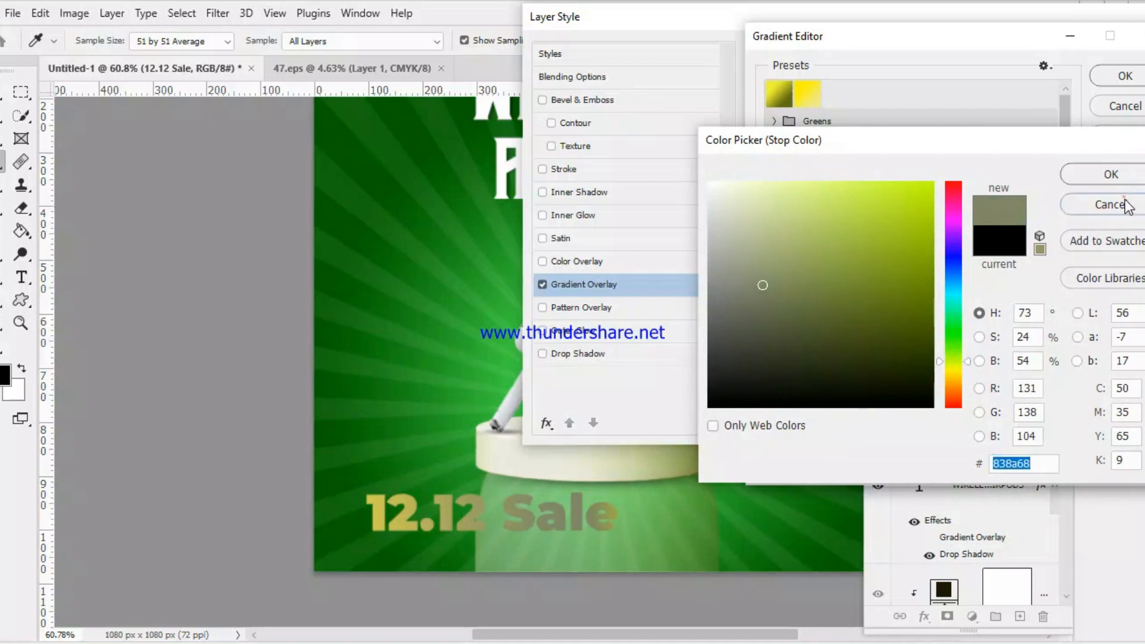
{"action": "left_click", "coordinate": [1111, 205]}
{"action": "left_click_drag", "start_coordinate": [853, 361], "coordinate": [852, 381]}
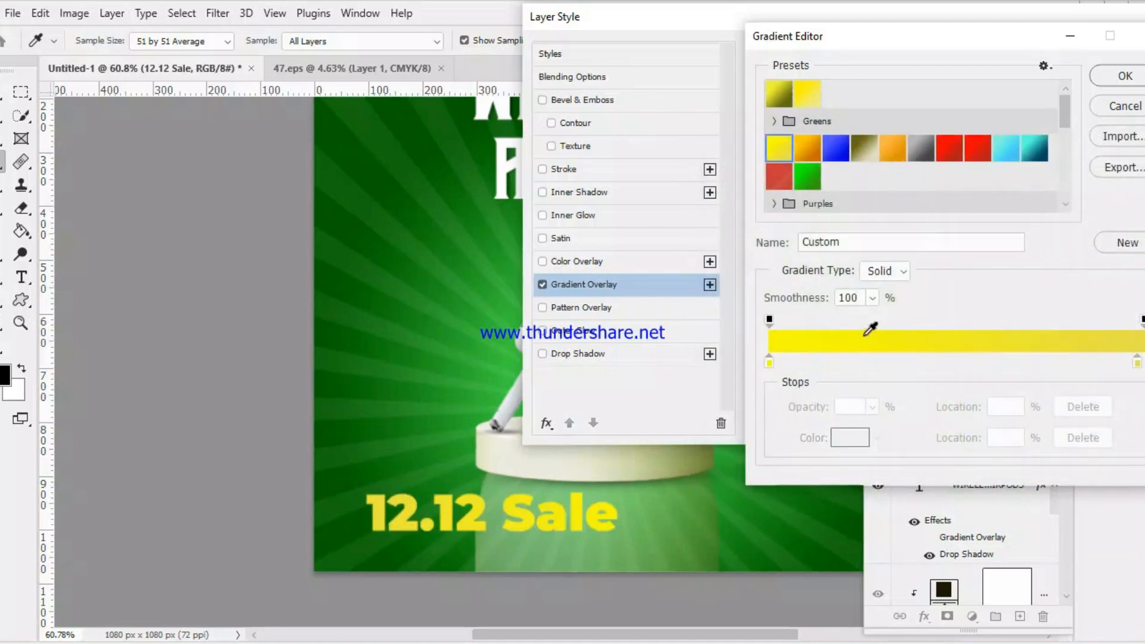
{"action": "left_click", "coordinate": [871, 358]}
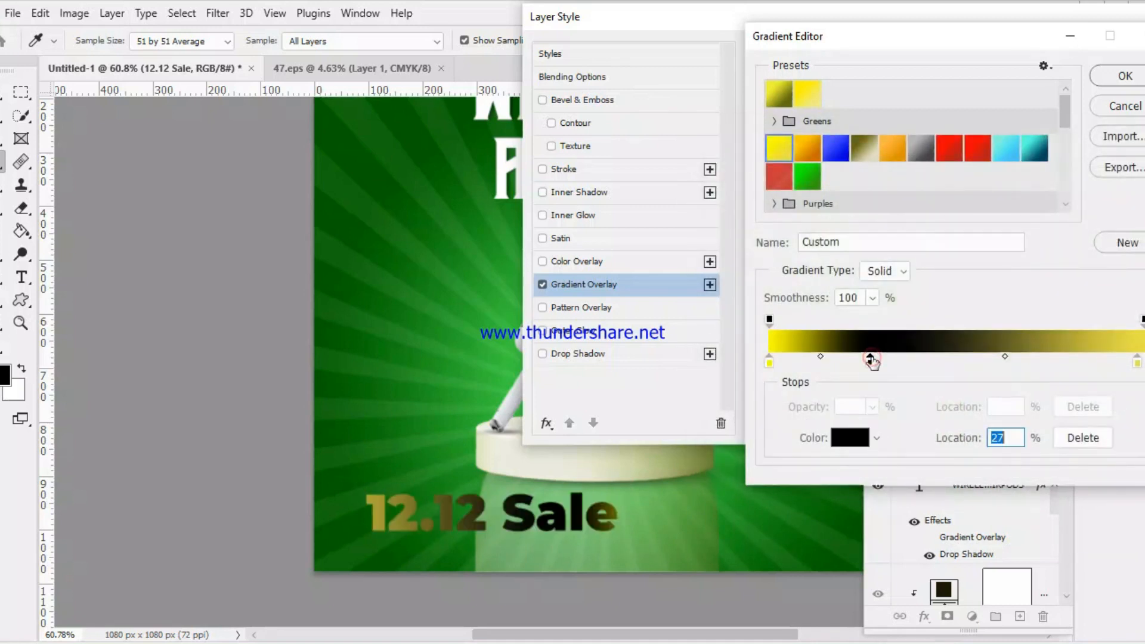
{"action": "left_click_drag", "start_coordinate": [870, 362], "coordinate": [866, 387]}
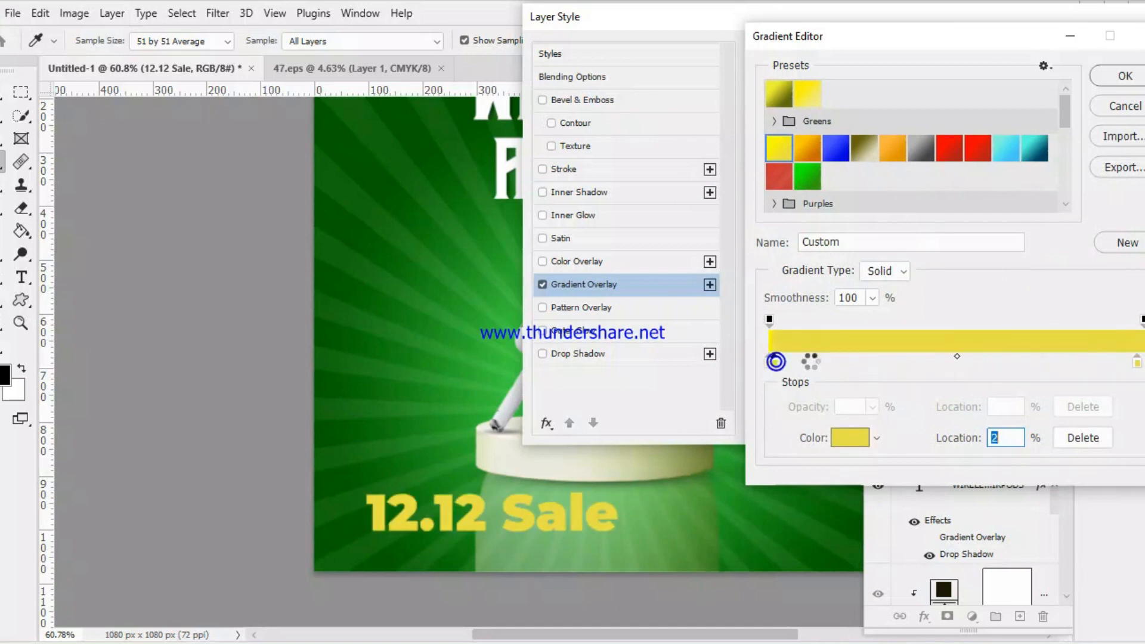
Move the darker yellow colour stop near the start of the 12.12 Sale gradient to the 34% location
{"action": "double_click", "coordinate": [770, 363]}
{"action": "left_click", "coordinate": [1106, 204]}
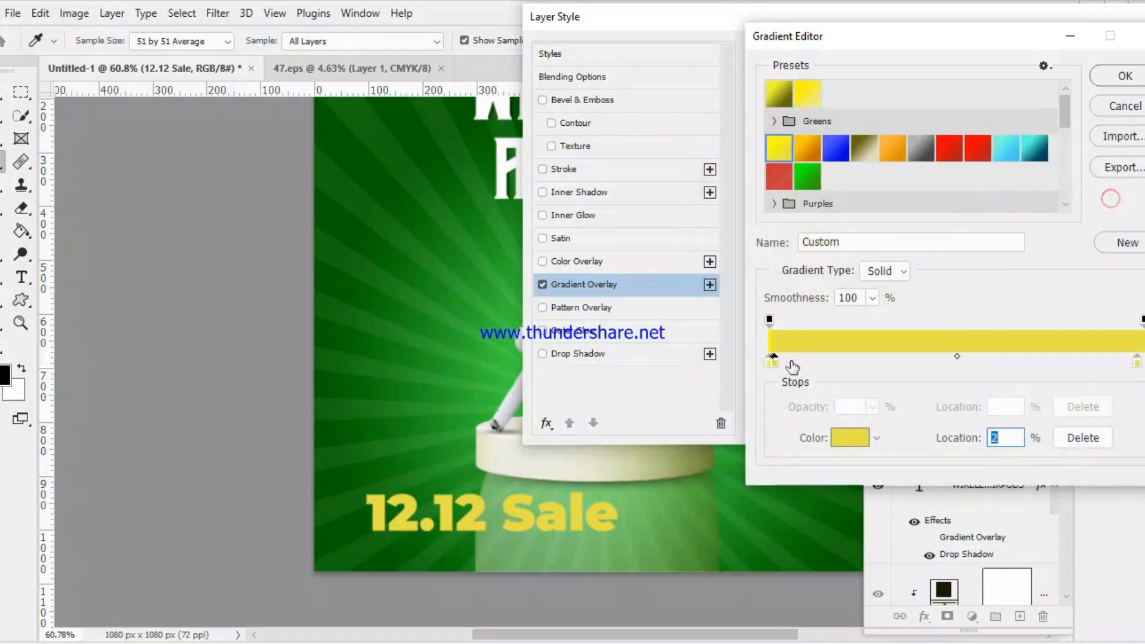
{"action": "left_click_drag", "start_coordinate": [774, 366], "coordinate": [900, 367]}
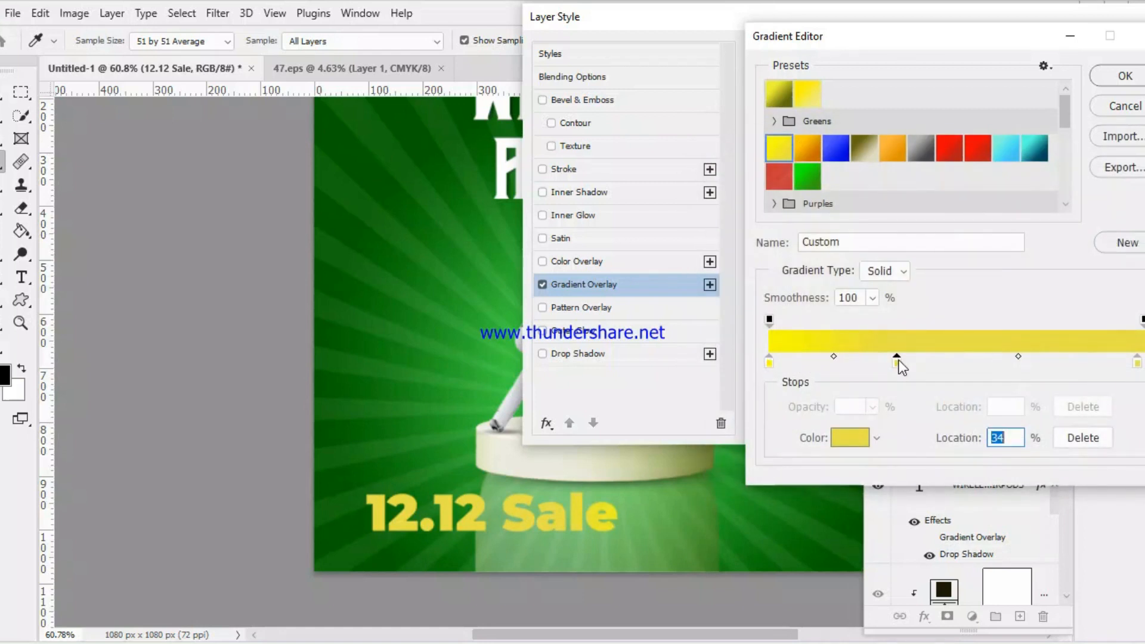
Recolour the middle stop of the 12.12 Sale gradient orange, move it to the 52% location and apply the gradient
{"action": "double_click", "coordinate": [898, 362]}
{"action": "left_click", "coordinate": [900, 311]}
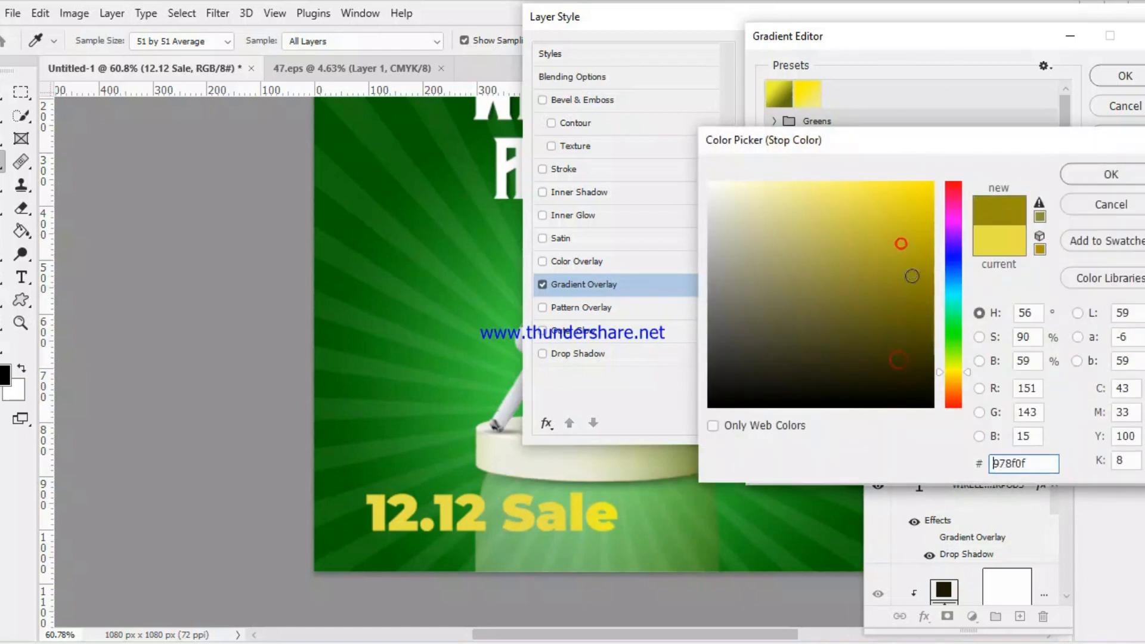
{"action": "left_click", "coordinate": [911, 272]}
{"action": "left_click", "coordinate": [932, 190]}
{"action": "left_click_drag", "start_coordinate": [958, 371], "coordinate": [953, 380]}
{"action": "left_click", "coordinate": [1110, 174]}
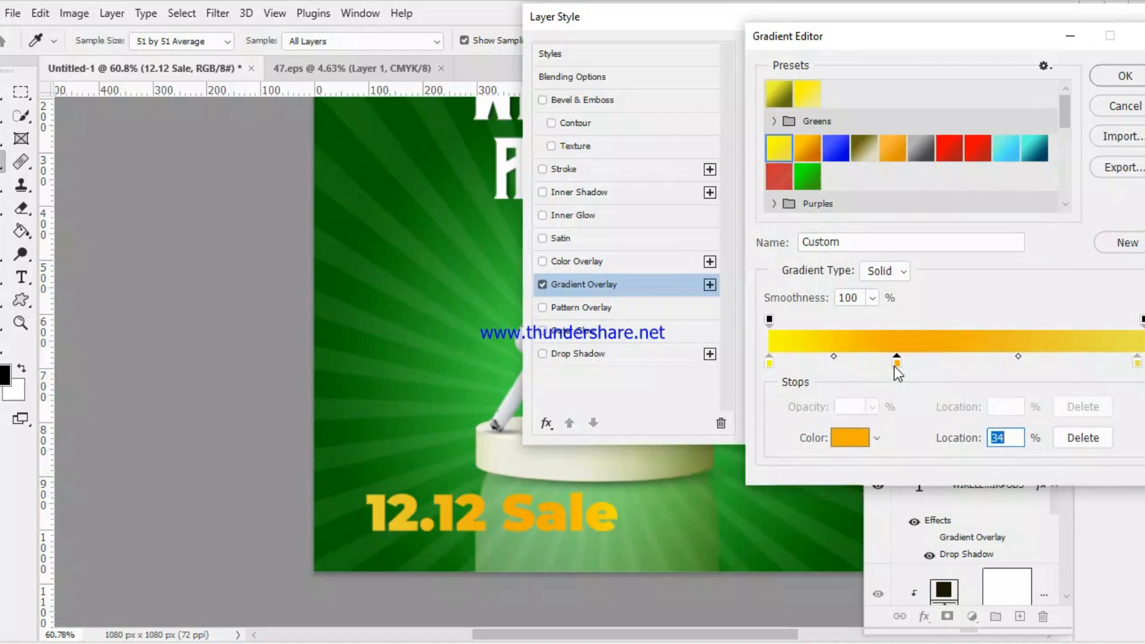
{"action": "left_click_drag", "start_coordinate": [895, 368], "coordinate": [963, 359]}
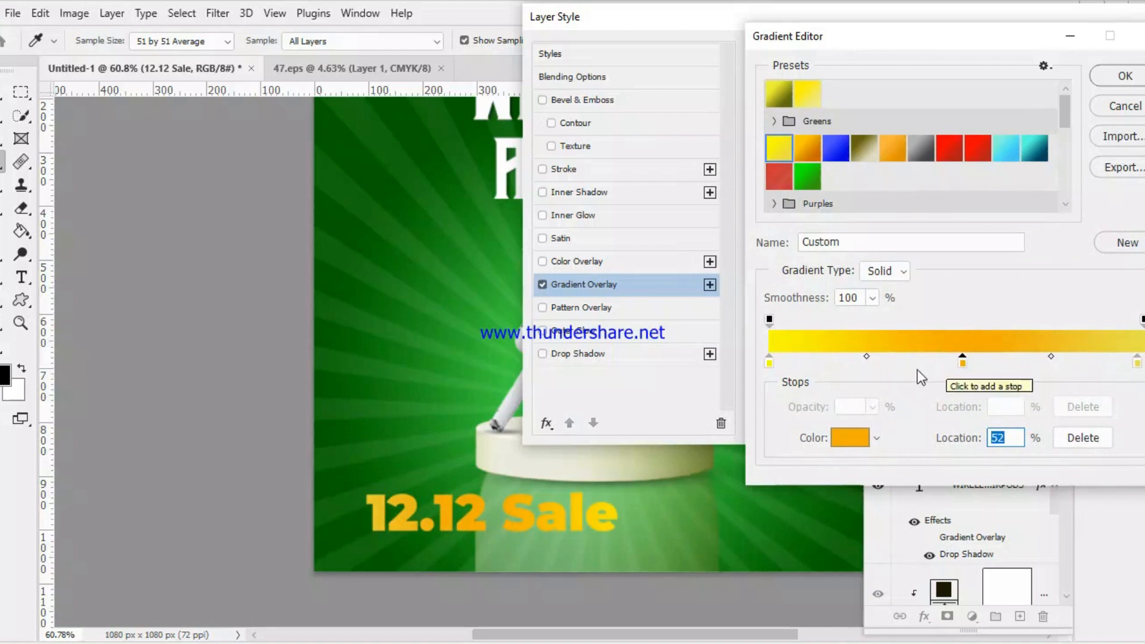
{"action": "left_click", "coordinate": [1123, 78]}
Try the Reflected gradient style on the 12.12 Sale text
{"action": "left_click", "coordinate": [894, 150]}
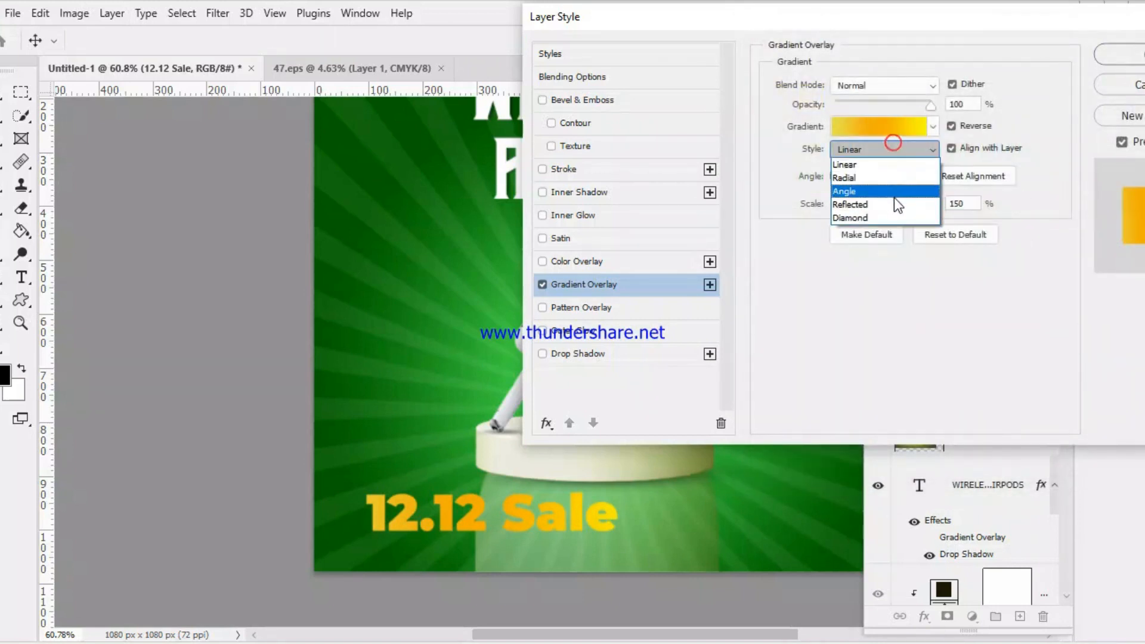
{"action": "left_click", "coordinate": [895, 199]}
{"action": "left_click", "coordinate": [888, 151]}
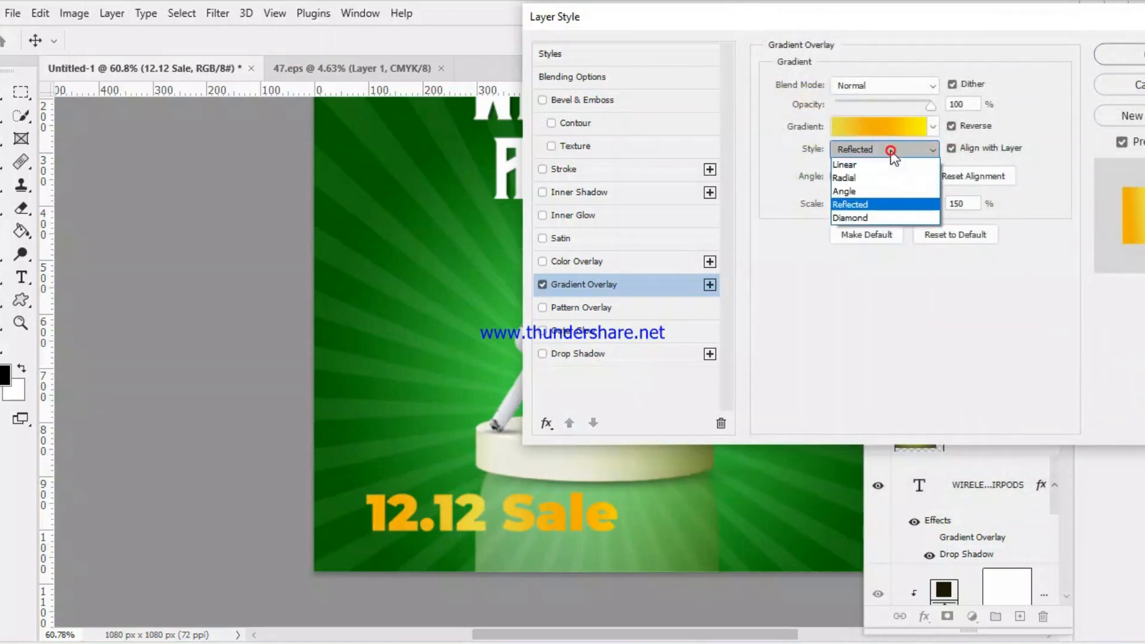
{"action": "left_click", "coordinate": [776, 168]}
Recolour the middle gradient stop golden yellow, about #F5C400, and set the Gradient Overlay style to Diamond
{"action": "left_click", "coordinate": [905, 127]}
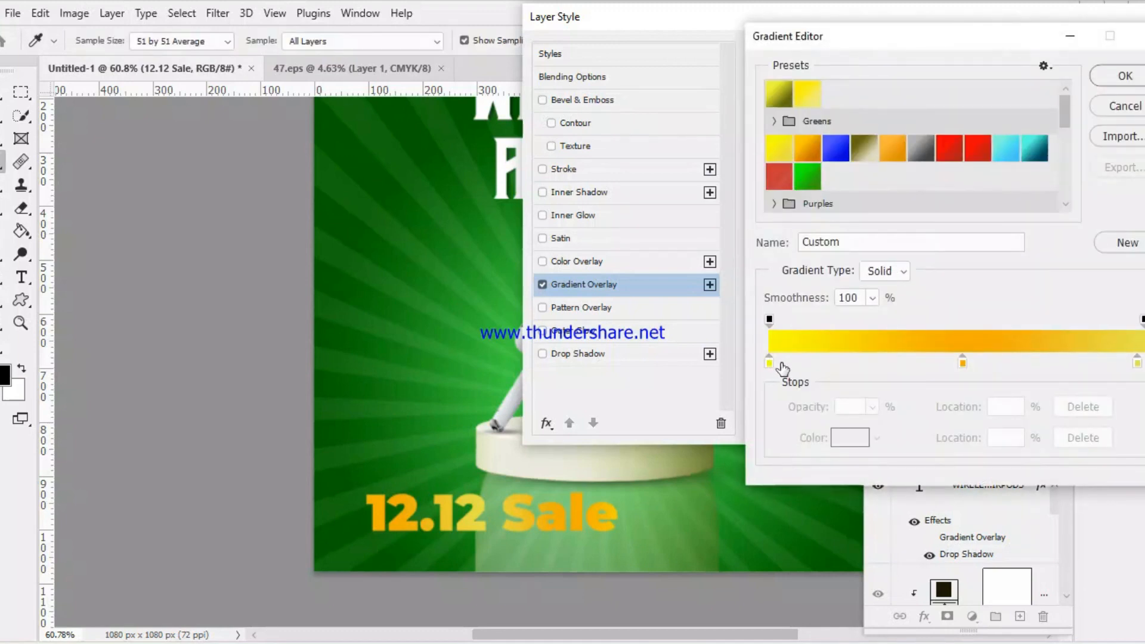
{"action": "double_click", "coordinate": [771, 363]}
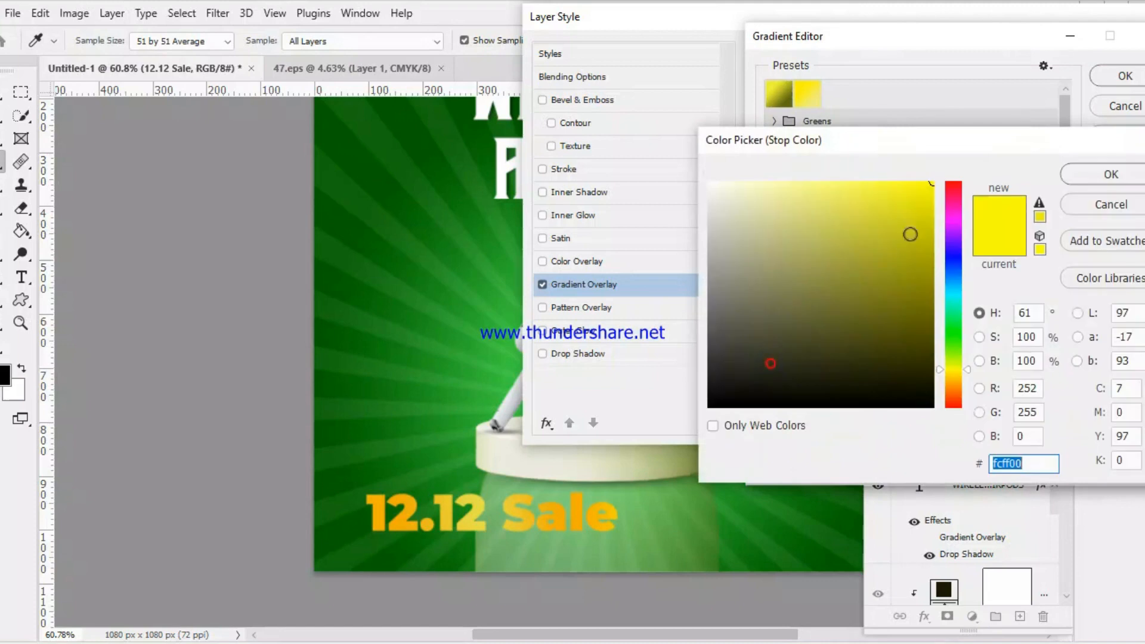
{"action": "left_click", "coordinate": [1111, 174]}
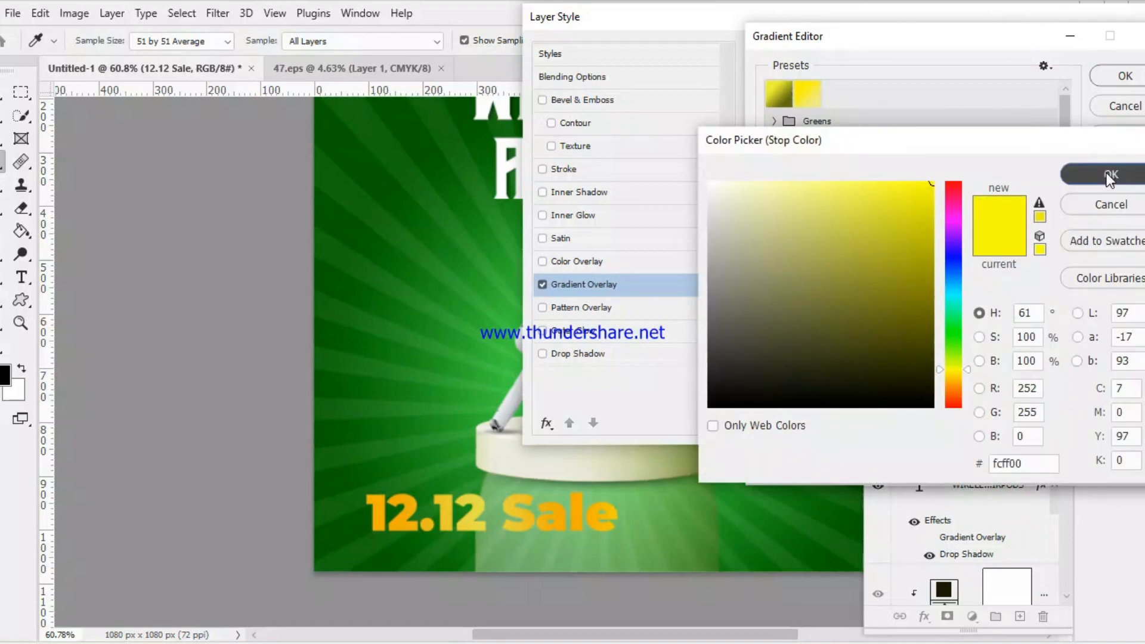
{"action": "double_click", "coordinate": [962, 364]}
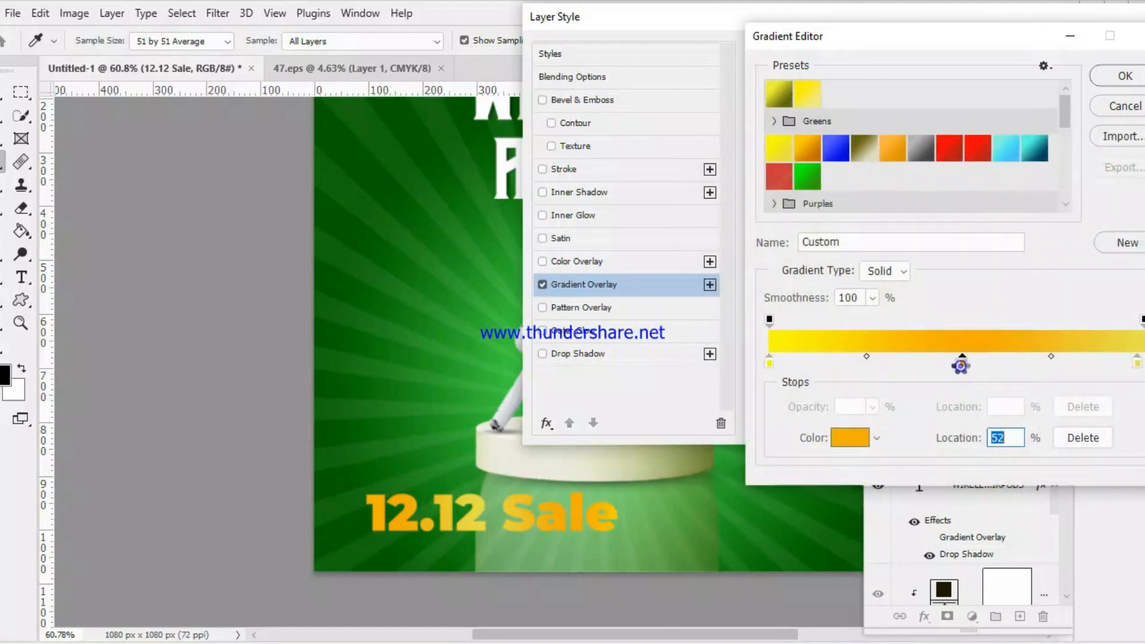
{"action": "mouse_move", "coordinate": [951, 380]}
{"action": "left_mouse_down"}
{"action": "mouse_move", "coordinate": [952, 368]}
{"action": "mouse_move", "coordinate": [953, 398]}
{"action": "mouse_move", "coordinate": [949, 356]}
{"action": "mouse_move", "coordinate": [956, 378]}
{"action": "left_mouse_up"}
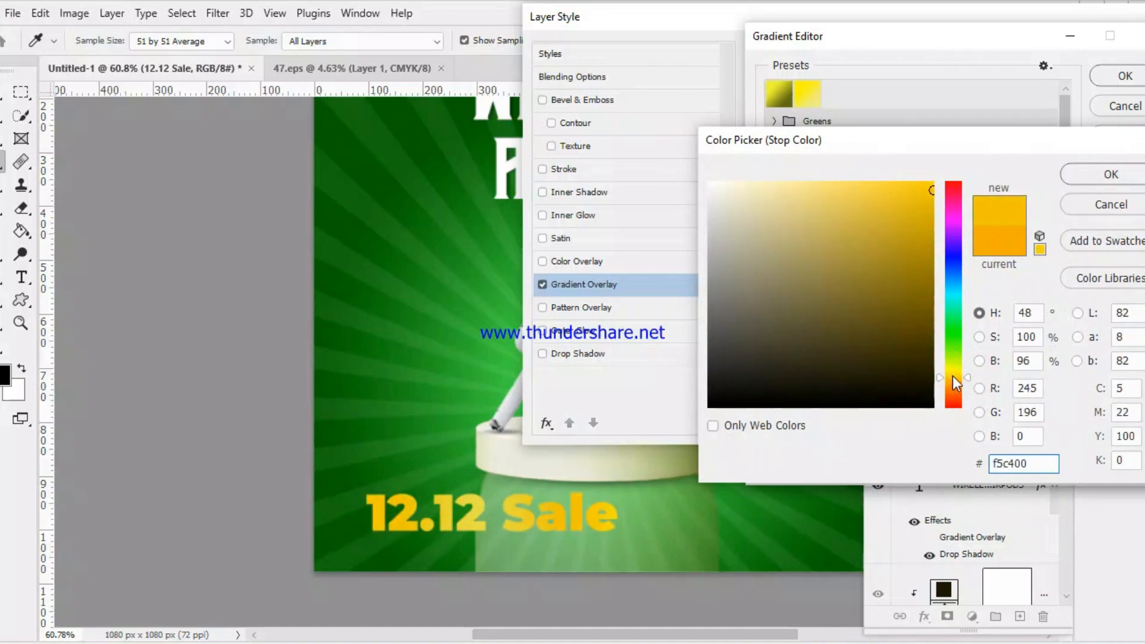
{"action": "left_click", "coordinate": [1074, 174]}
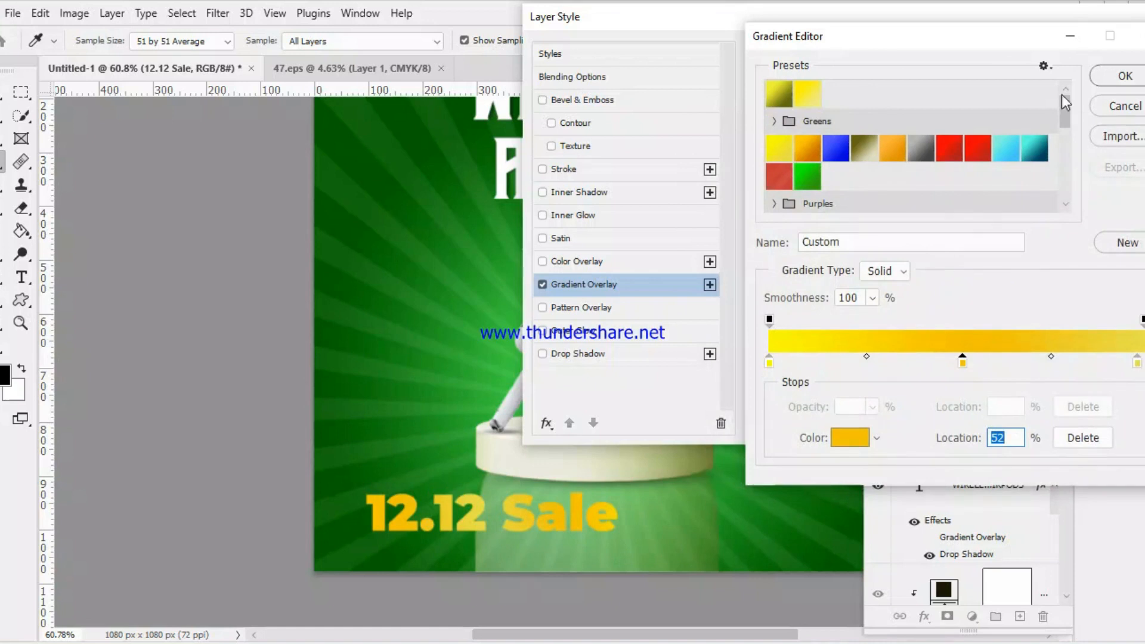
{"action": "left_click", "coordinate": [1135, 70]}
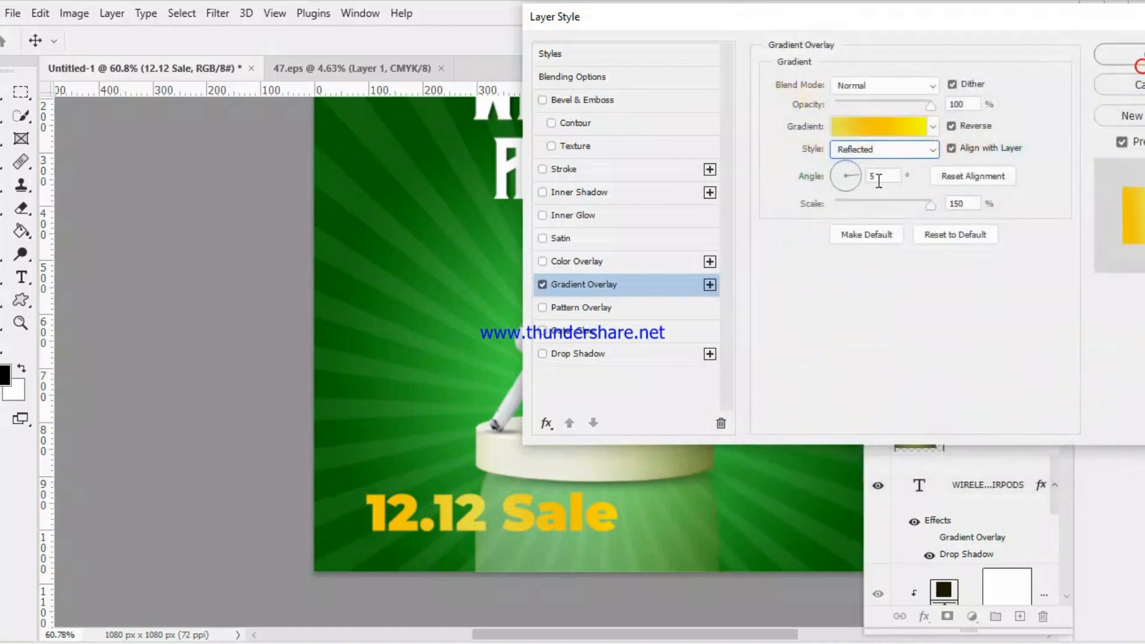
{"action": "left_click", "coordinate": [874, 149]}
{"action": "left_click", "coordinate": [882, 213]}
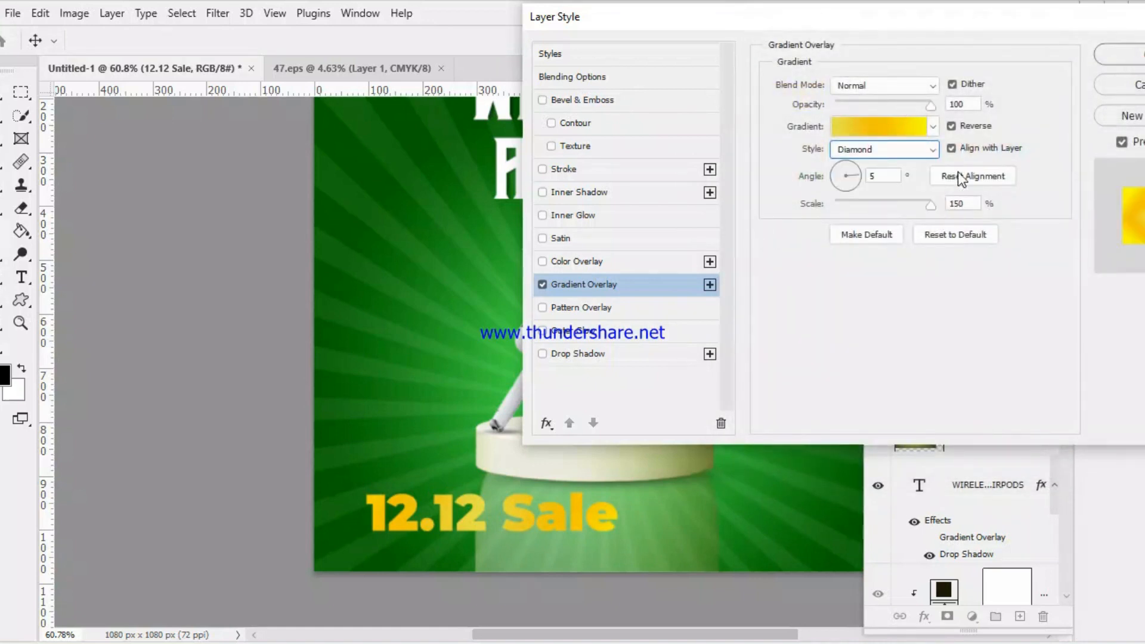
Try the Darker Color, Darken and Dissolve blend modes on the 12.12 Sale Gradient Overlay and apply Hard Light
{"action": "left_click", "coordinate": [888, 87]}
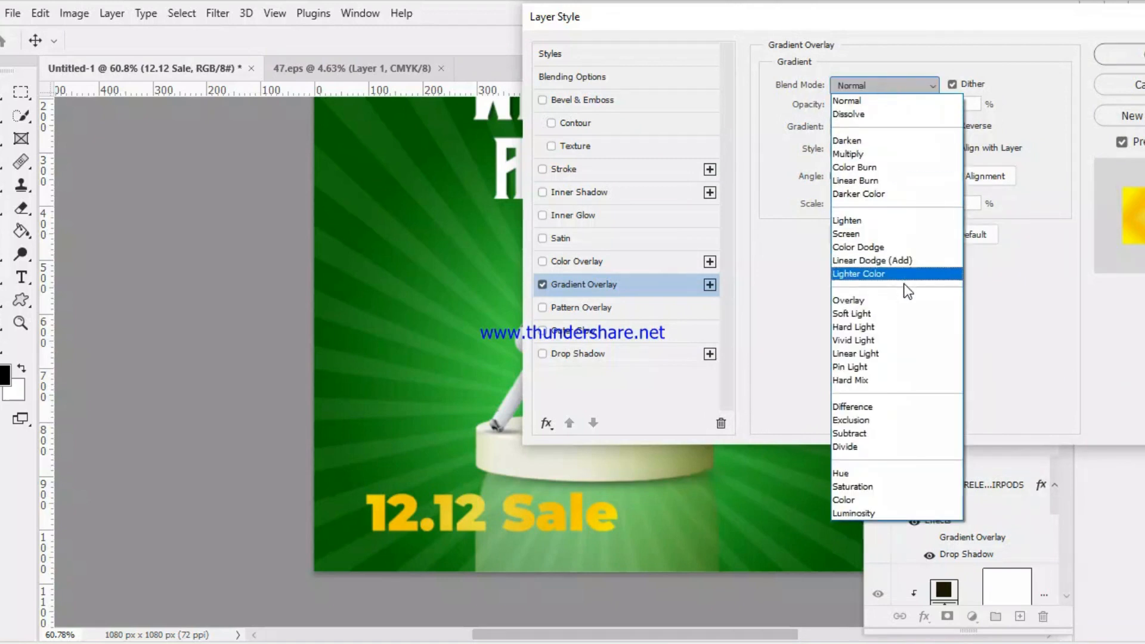
{"action": "left_click", "coordinate": [879, 193]}
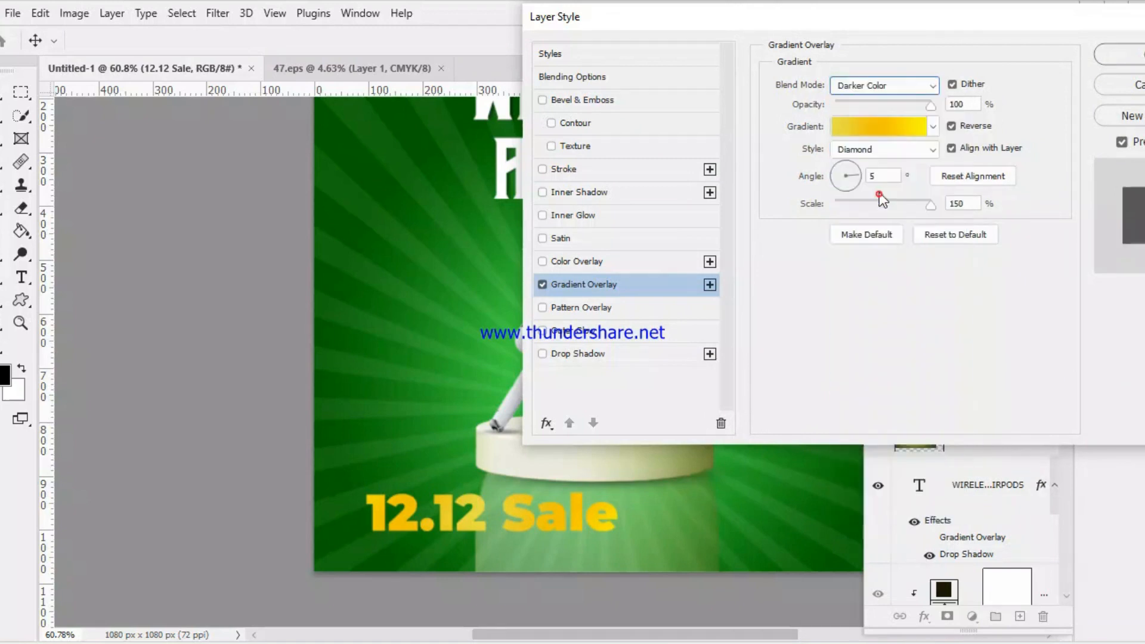
{"action": "left_click", "coordinate": [872, 83]}
{"action": "left_click", "coordinate": [866, 144]}
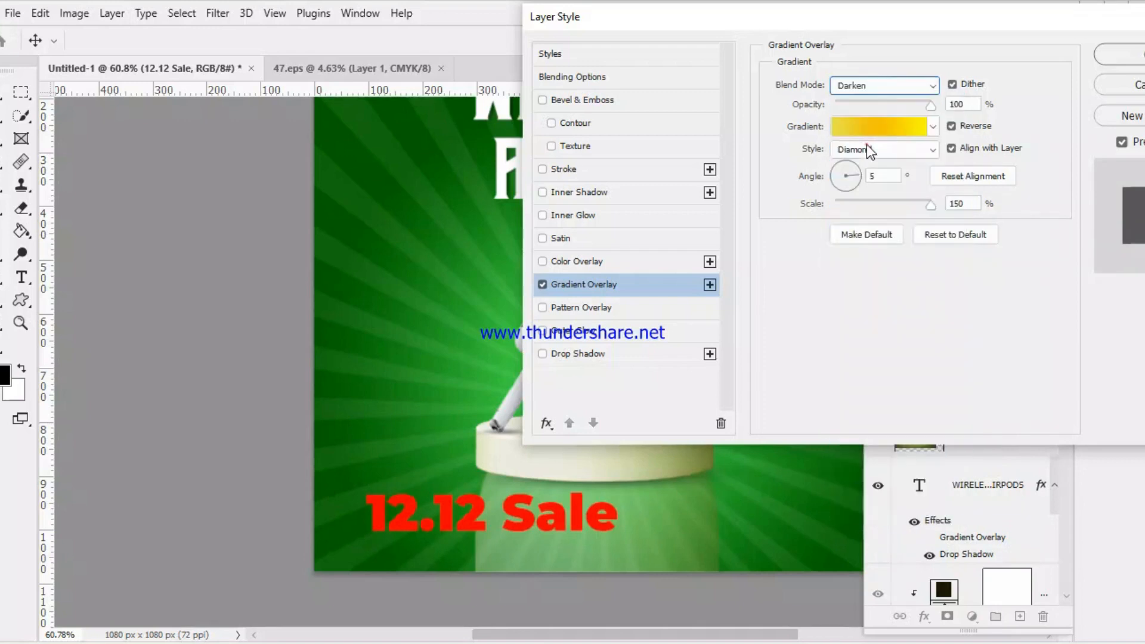
{"action": "left_click", "coordinate": [859, 85]}
{"action": "left_click", "coordinate": [874, 114]}
{"action": "left_click", "coordinate": [874, 87]}
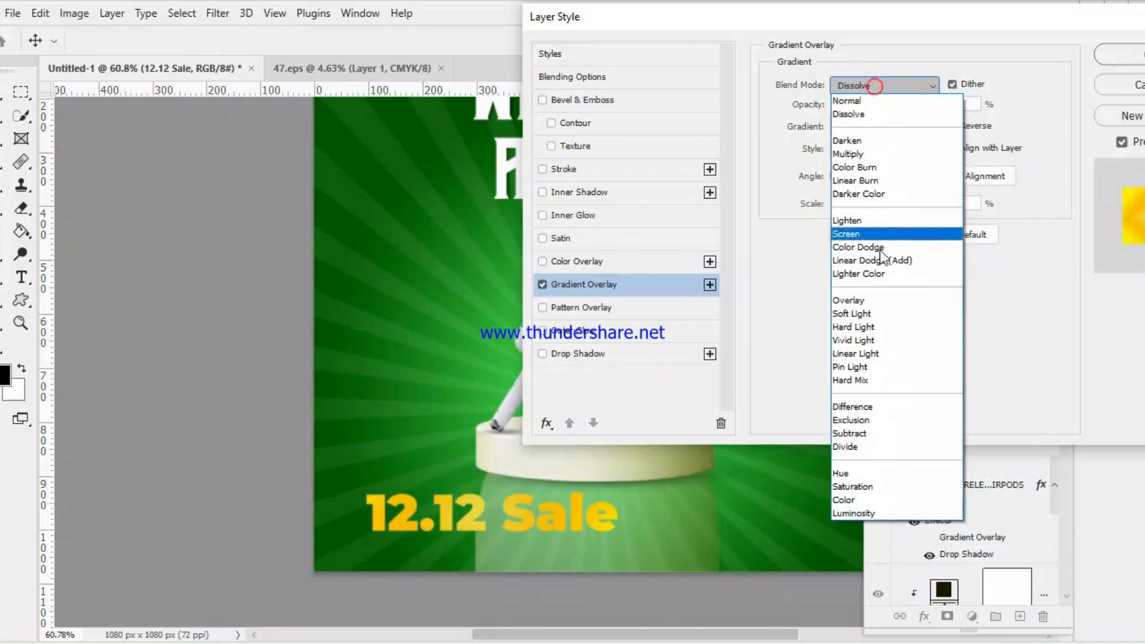
{"action": "left_click", "coordinate": [883, 327]}
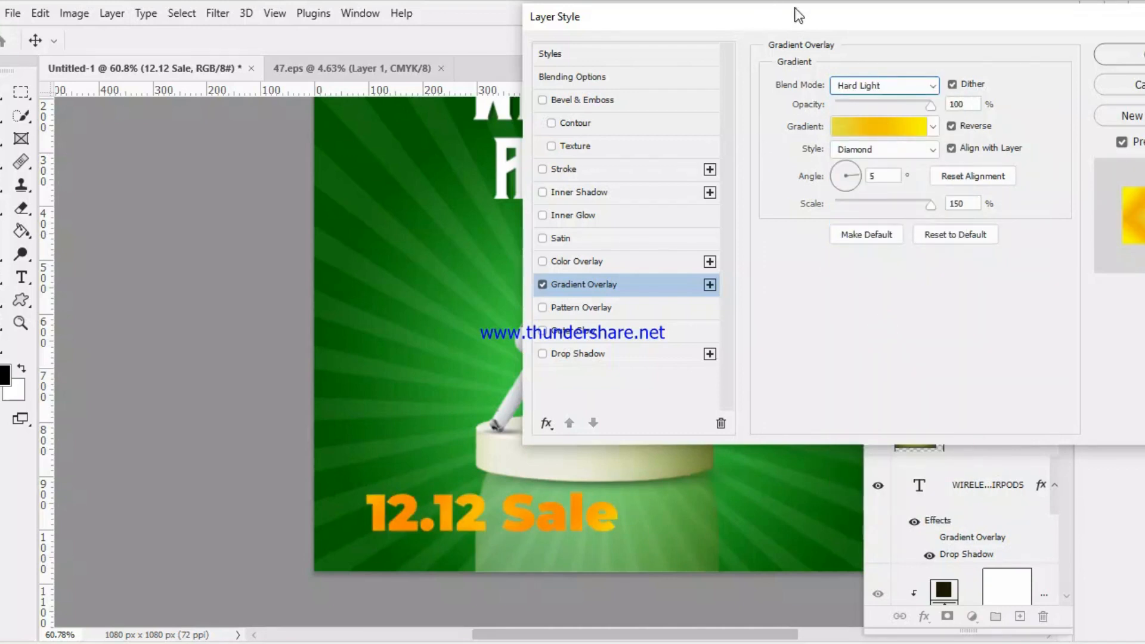
{"action": "left_click", "coordinate": [878, 87]}
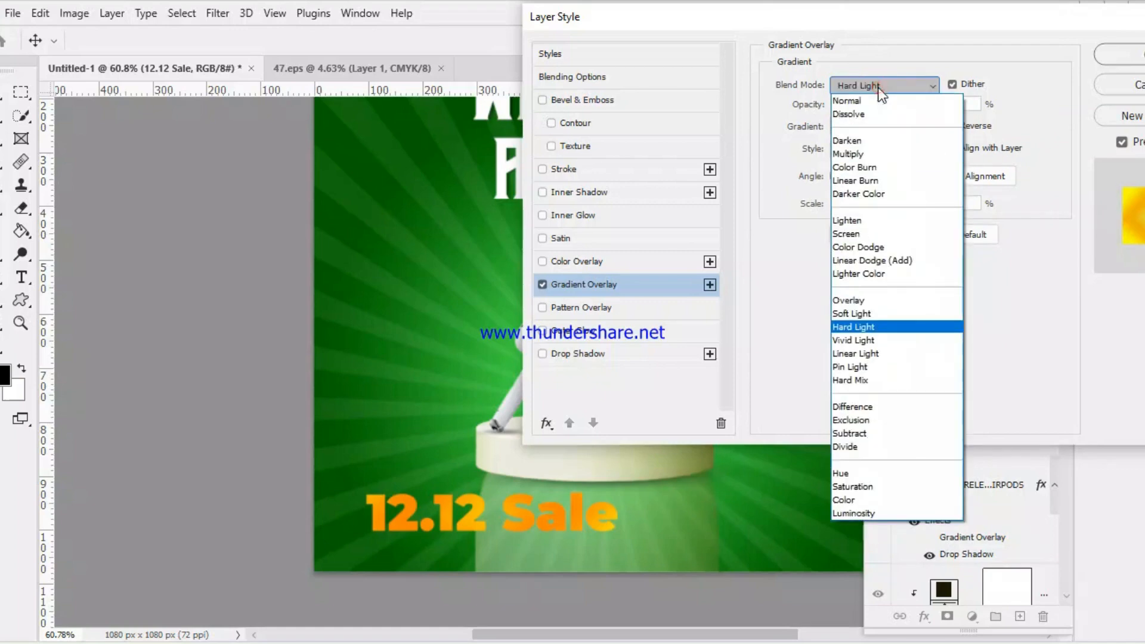
{"action": "left_click", "coordinate": [878, 87]}
{"action": "left_click_drag", "start_coordinate": [928, 19], "coordinate": [700, 67]}
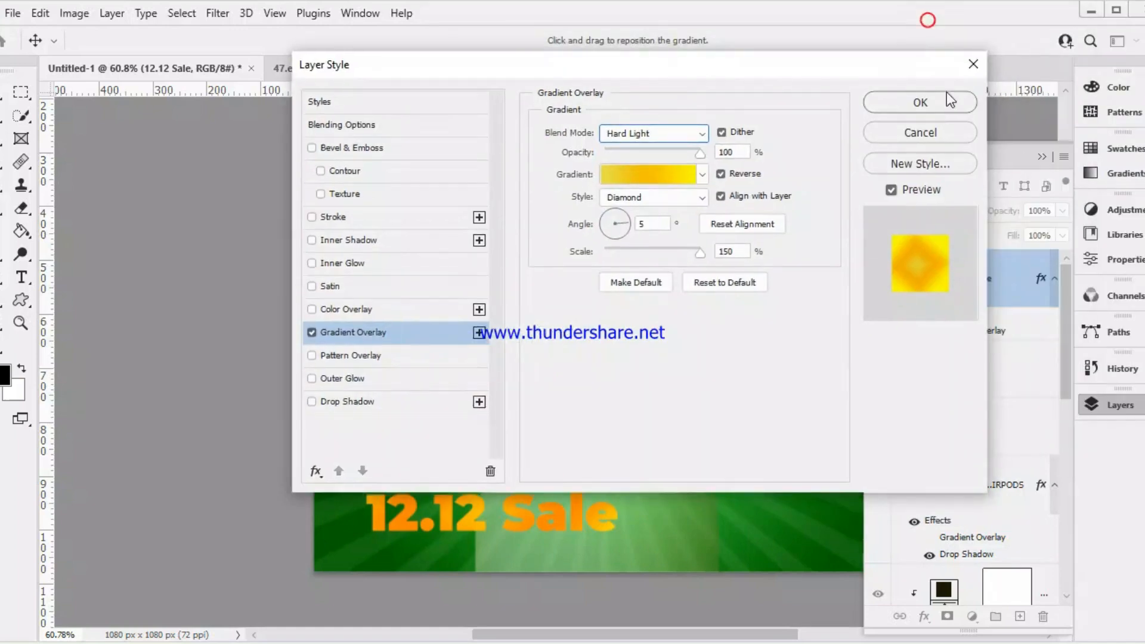
{"action": "left_click", "coordinate": [947, 99]}
Select the Background layer and examine how the 12.12 Sale text looks on the poster
{"action": "scroll", "coordinate": [1004, 550], "scroll_direction": "down", "scroll_amount": 5}
{"action": "scroll", "coordinate": [1005, 552], "scroll_direction": "down", "scroll_amount": 3}
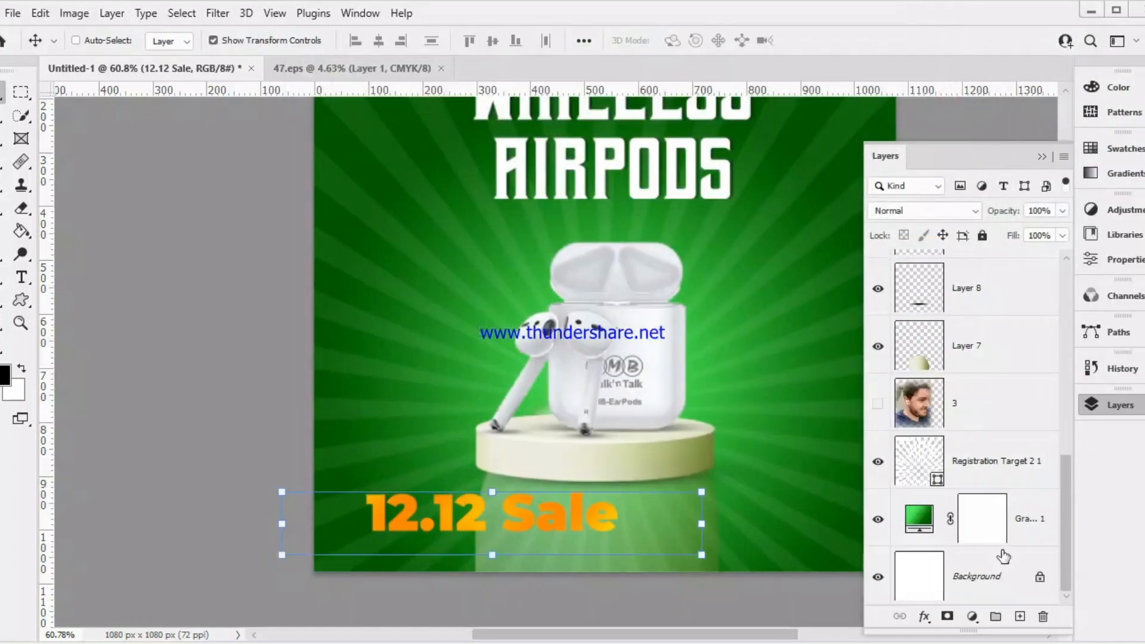
{"action": "left_click", "coordinate": [984, 580]}
{"action": "scroll", "coordinate": [403, 357], "scroll_direction": "down", "scroll_amount": 4}
{"action": "scroll", "coordinate": [403, 357], "scroll_direction": "up", "scroll_amount": 3}
{"action": "scroll", "coordinate": [416, 298], "scroll_direction": "up", "scroll_amount": 2}
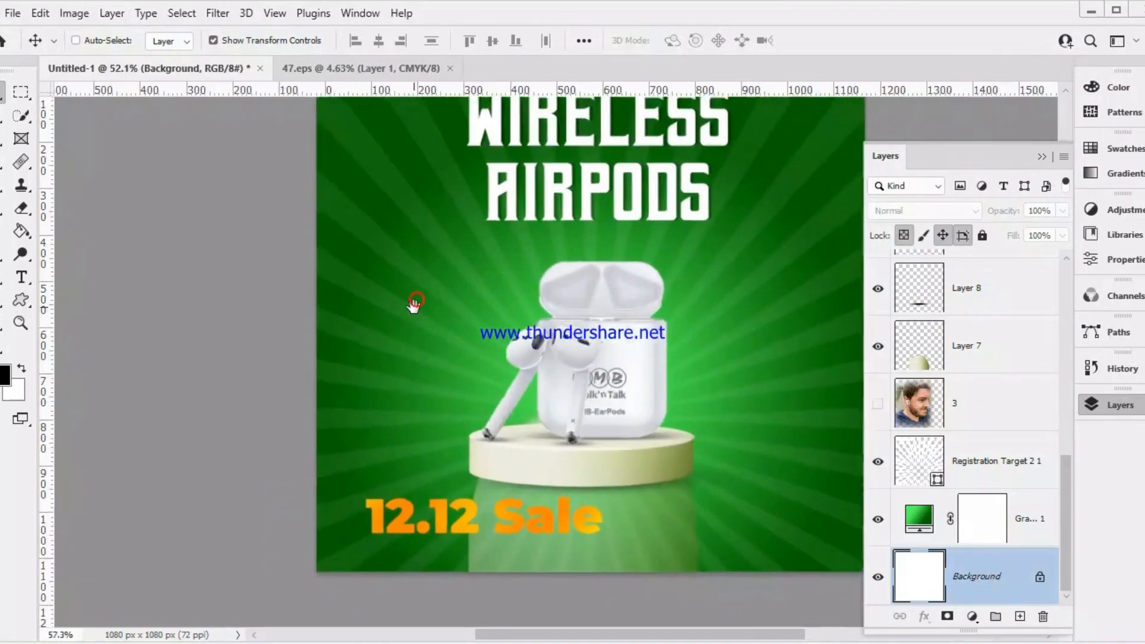
{"action": "scroll", "coordinate": [1027, 375], "scroll_direction": "up", "scroll_amount": 5}
{"action": "scroll", "coordinate": [1027, 375], "scroll_direction": "up", "scroll_amount": 3}
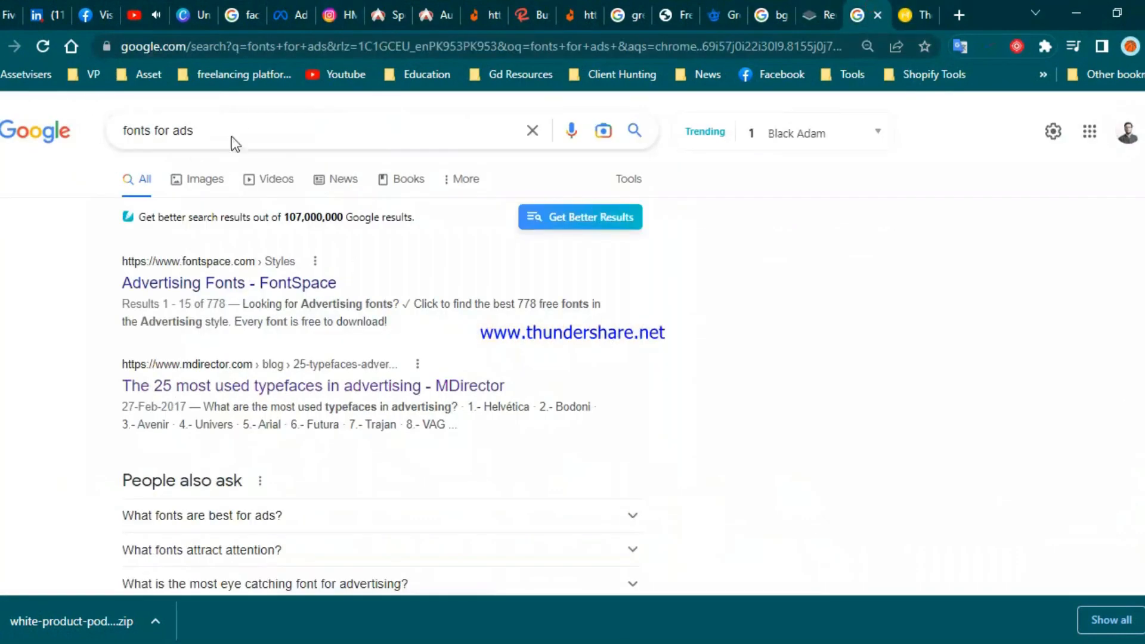
Switch to Chrome and clear the "fonts for ads" query from the Google search
{"action": "triple_click", "coordinate": [236, 122]}
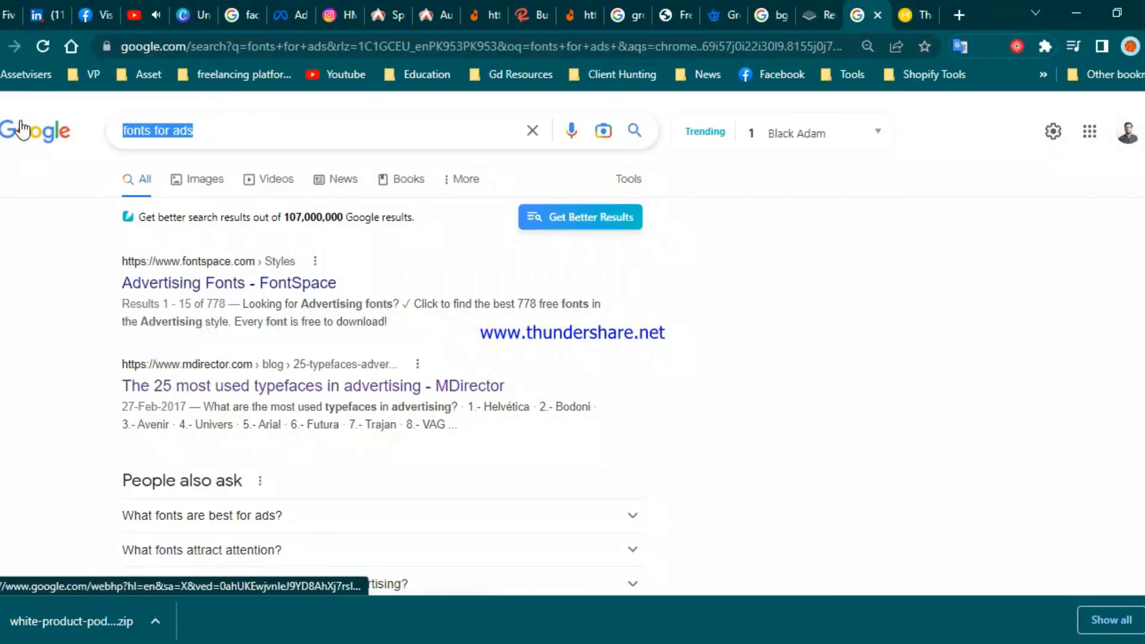
{"action": "key", "text": "BackSpace"}
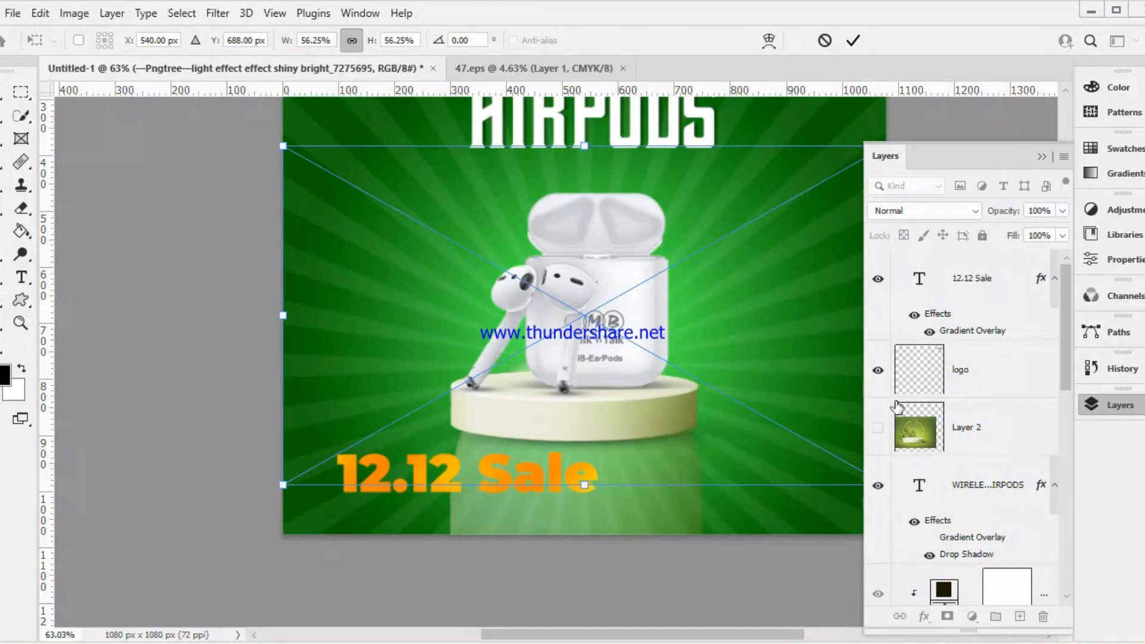
Back in Photoshop, move the placed Pngtree light effect layer to the top of the stack, above 12.12 Sale
{"action": "scroll", "coordinate": [897, 407], "scroll_direction": "down", "scroll_amount": 8}
{"action": "left_click_drag", "start_coordinate": [994, 519], "coordinate": [978, 269]}
{"action": "scroll", "coordinate": [623, 309], "scroll_direction": "down", "scroll_amount": 2}
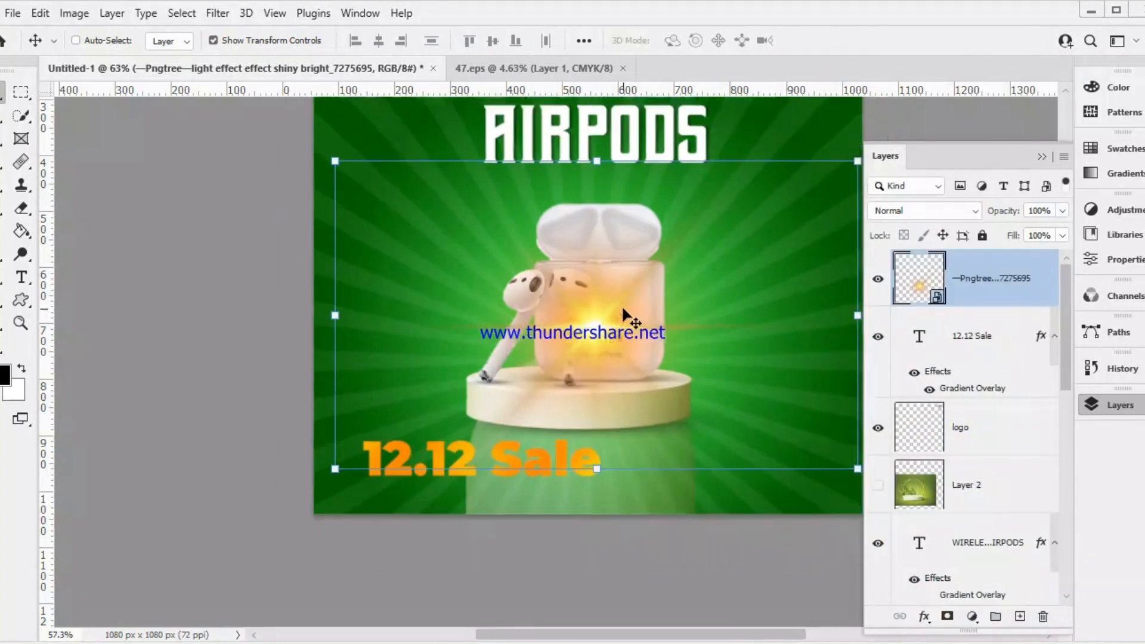
Scale the light effect to 4.96%, place it on the upper part of the first digit of 12.12 Sale, and select the Background layer
{"action": "left_click_drag", "start_coordinate": [620, 307], "coordinate": [457, 406]}
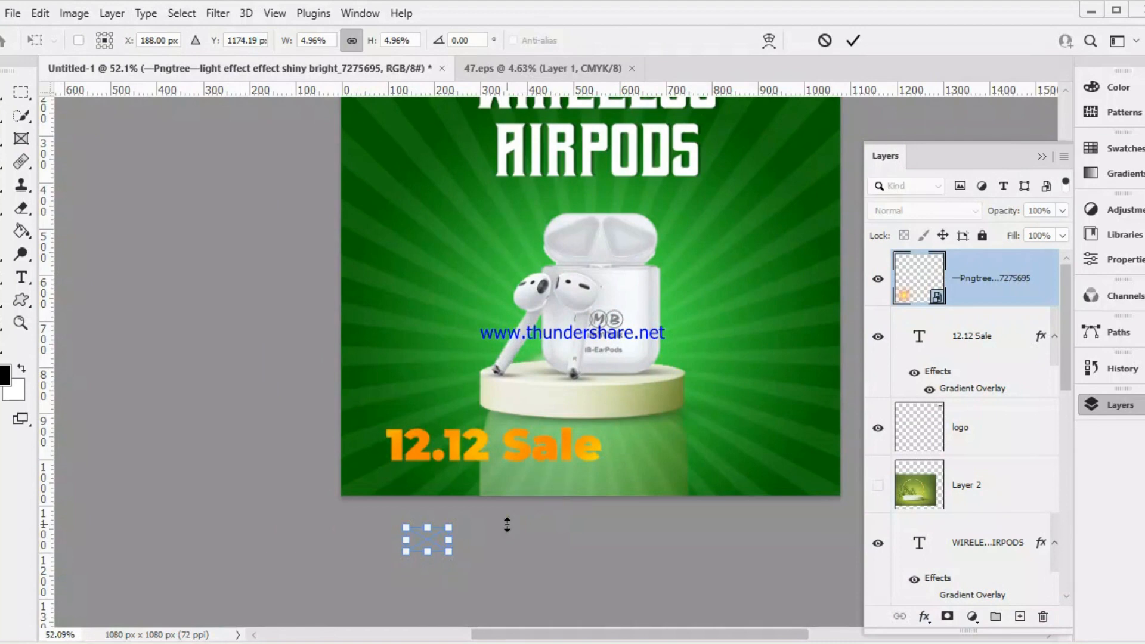
{"action": "left_click_drag", "start_coordinate": [427, 541], "coordinate": [379, 432]}
{"action": "scroll", "coordinate": [420, 431], "scroll_direction": "up", "scroll_amount": 2}
{"action": "key", "text": "Return"}
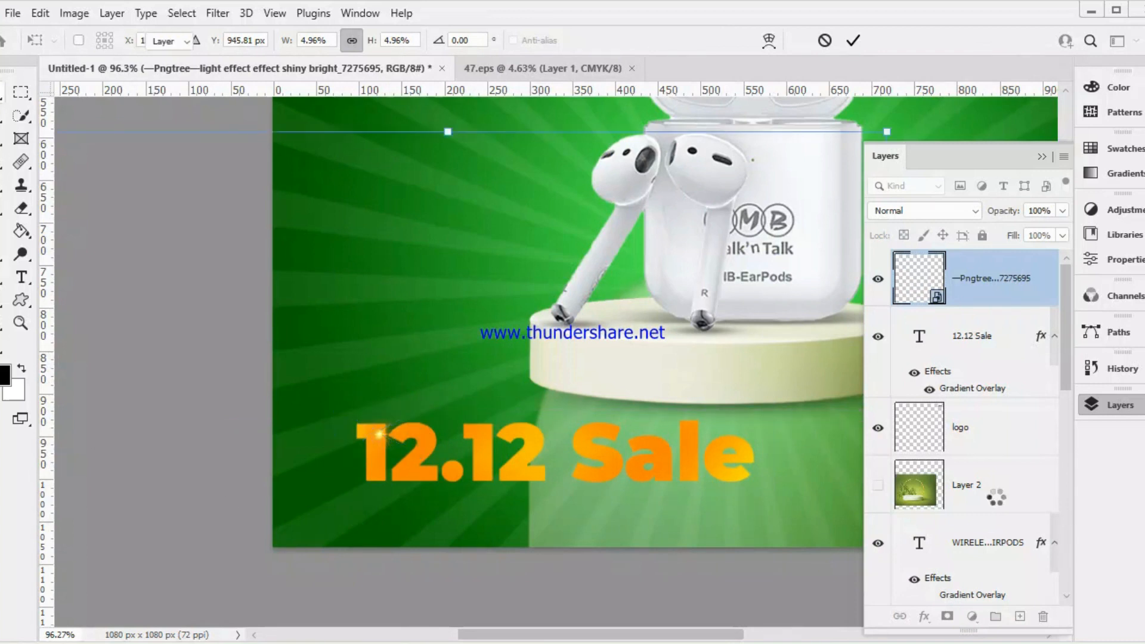
{"action": "scroll", "coordinate": [997, 513], "scroll_direction": "down", "scroll_amount": 10}
{"action": "left_click", "coordinate": [974, 583]}
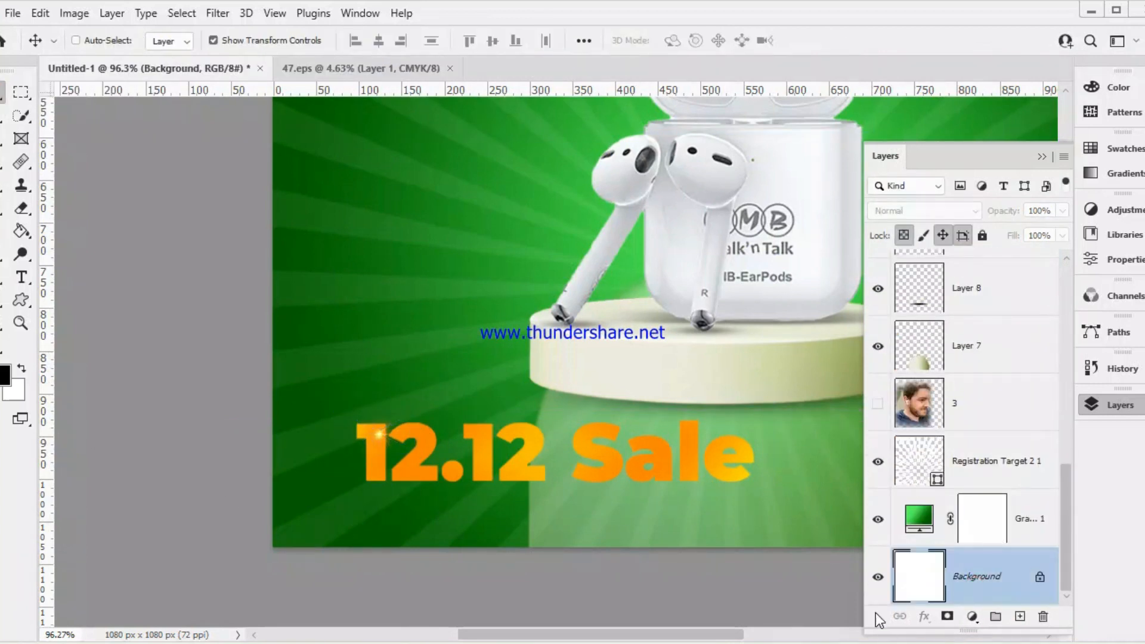
{"action": "left_click", "coordinate": [939, 643]}
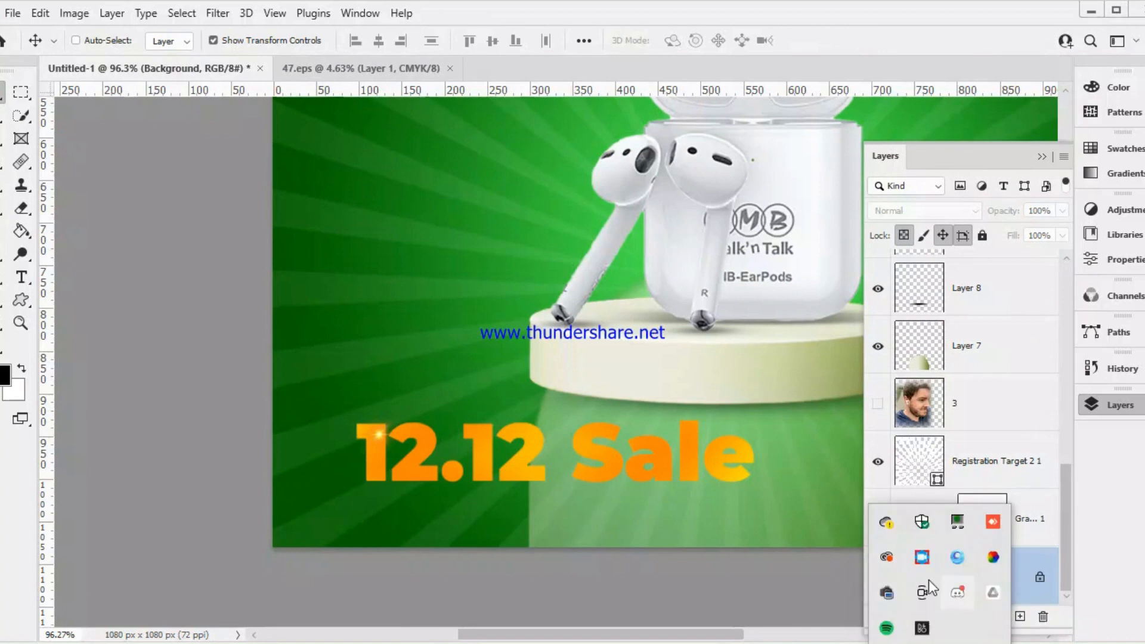
{"action": "left_click", "coordinate": [921, 560]}
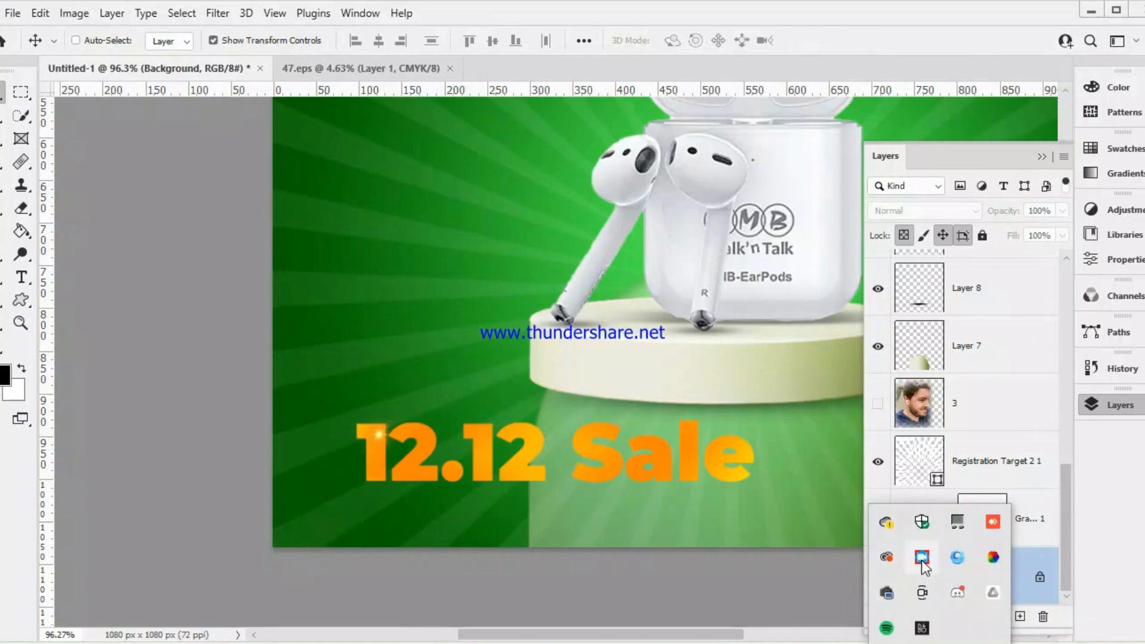